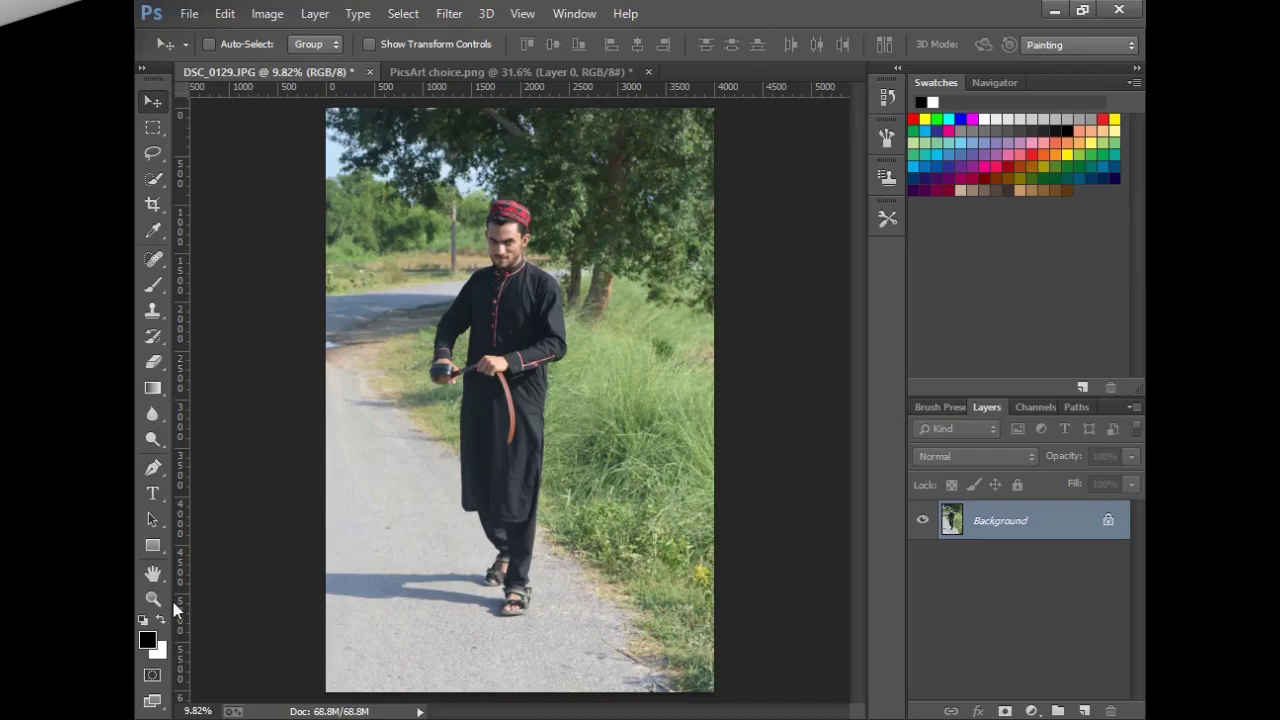
Lift the photo's shadows by 52% with Shadows/Highlights to reveal detail in the dark kurta
{"action": "left_click", "coordinate": [153, 599]}
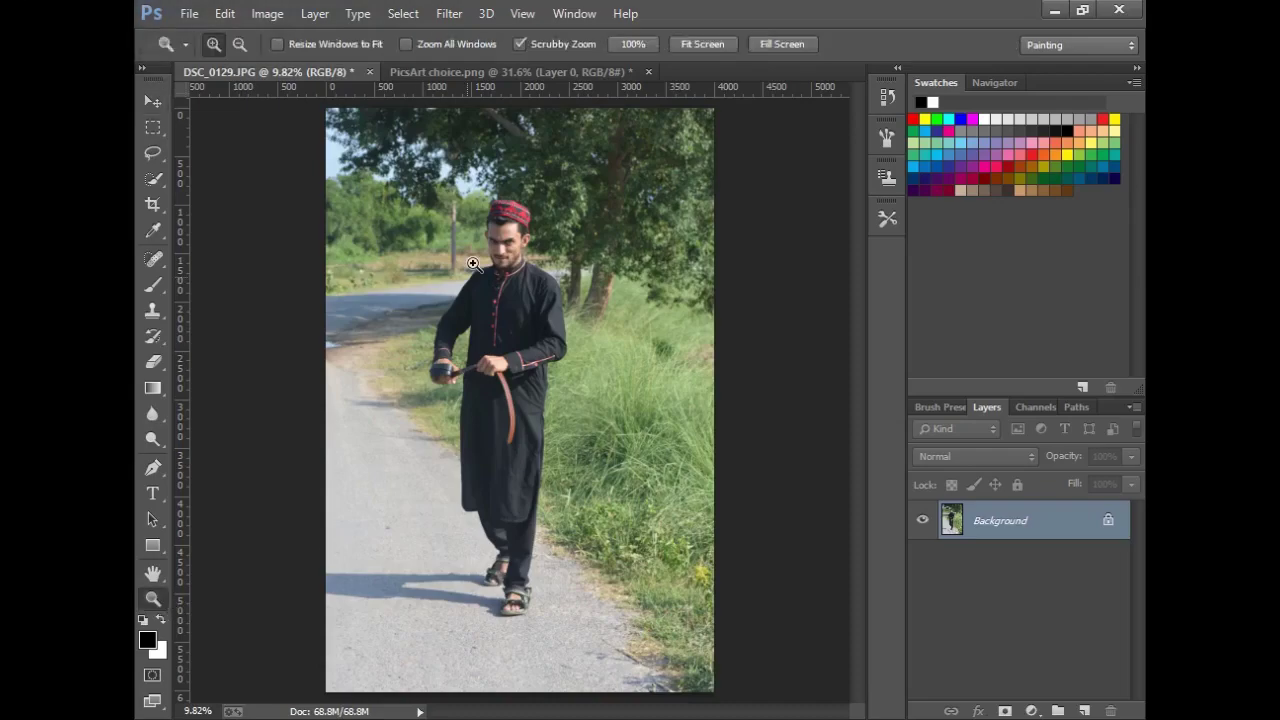
{"action": "left_click", "coordinate": [517, 263]}
{"action": "right_click", "coordinate": [622, 384]}
{"action": "left_click", "coordinate": [645, 400]}
{"action": "left_click", "coordinate": [615, 353]}
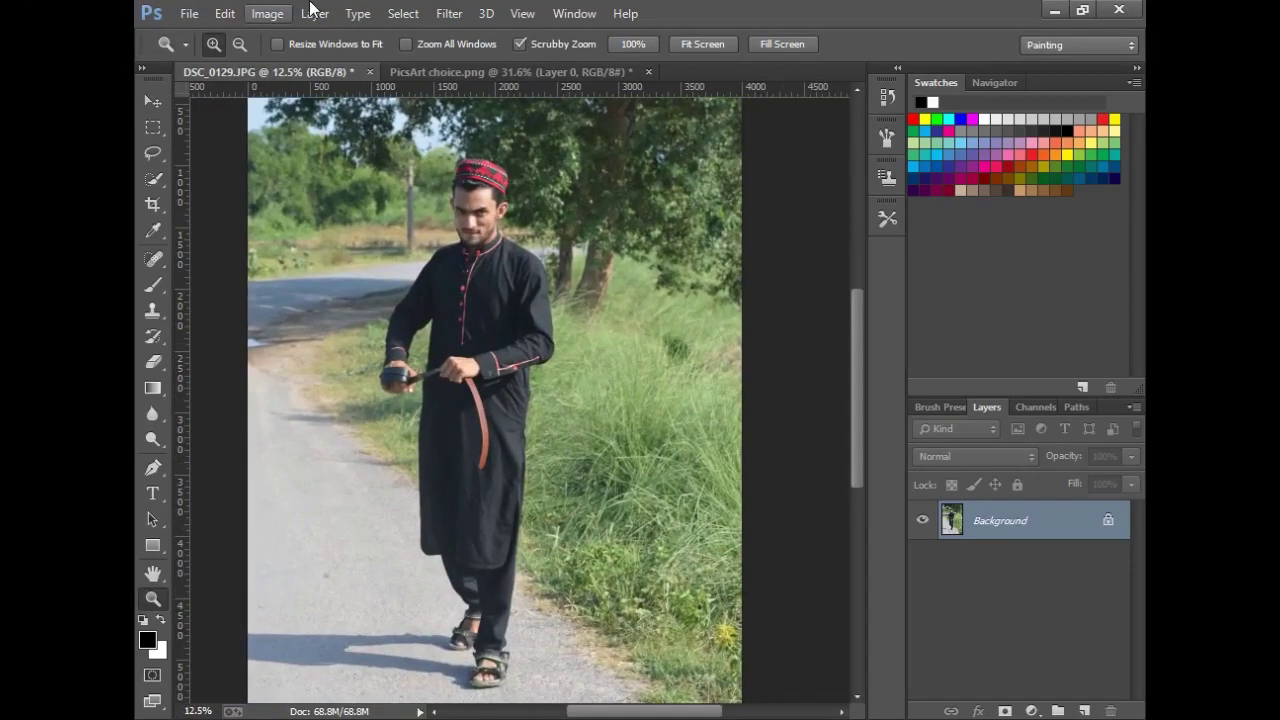
{"action": "left_click", "coordinate": [267, 13]}
{"action": "mouse_move", "coordinate": [296, 63]}
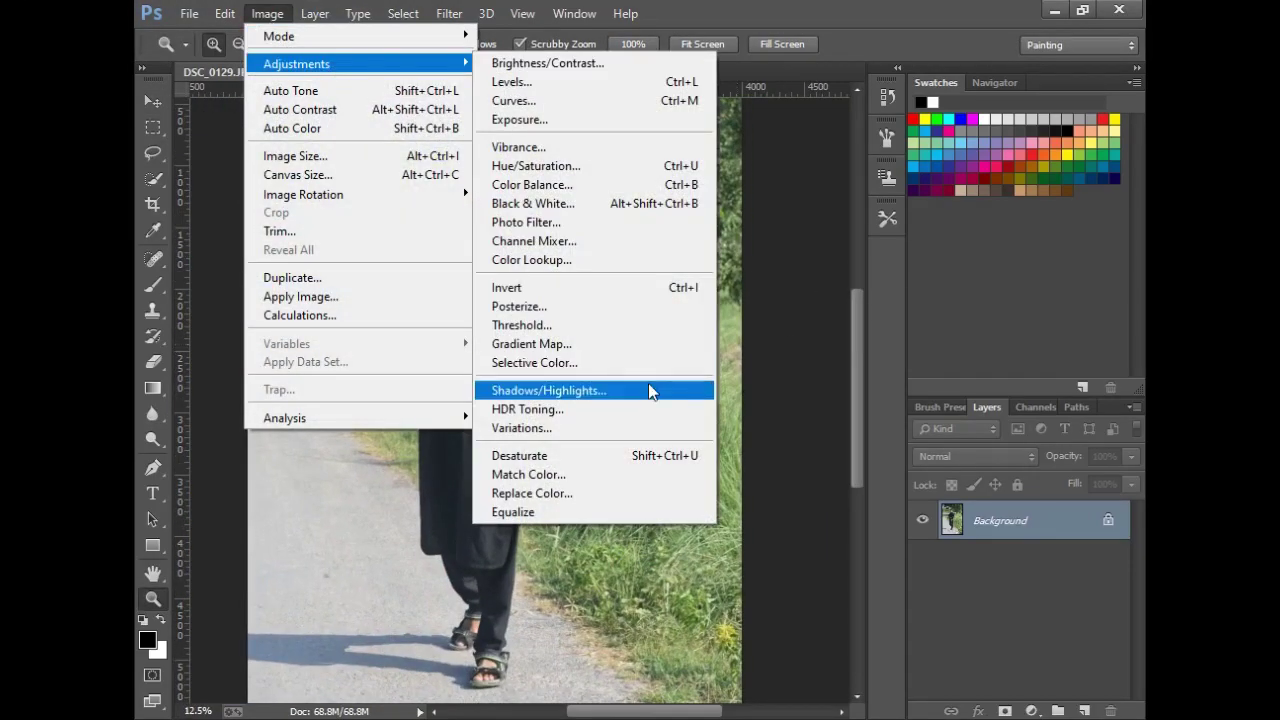
{"action": "left_click", "coordinate": [648, 383]}
{"action": "left_click_drag", "start_coordinate": [671, 186], "coordinate": [649, 368]}
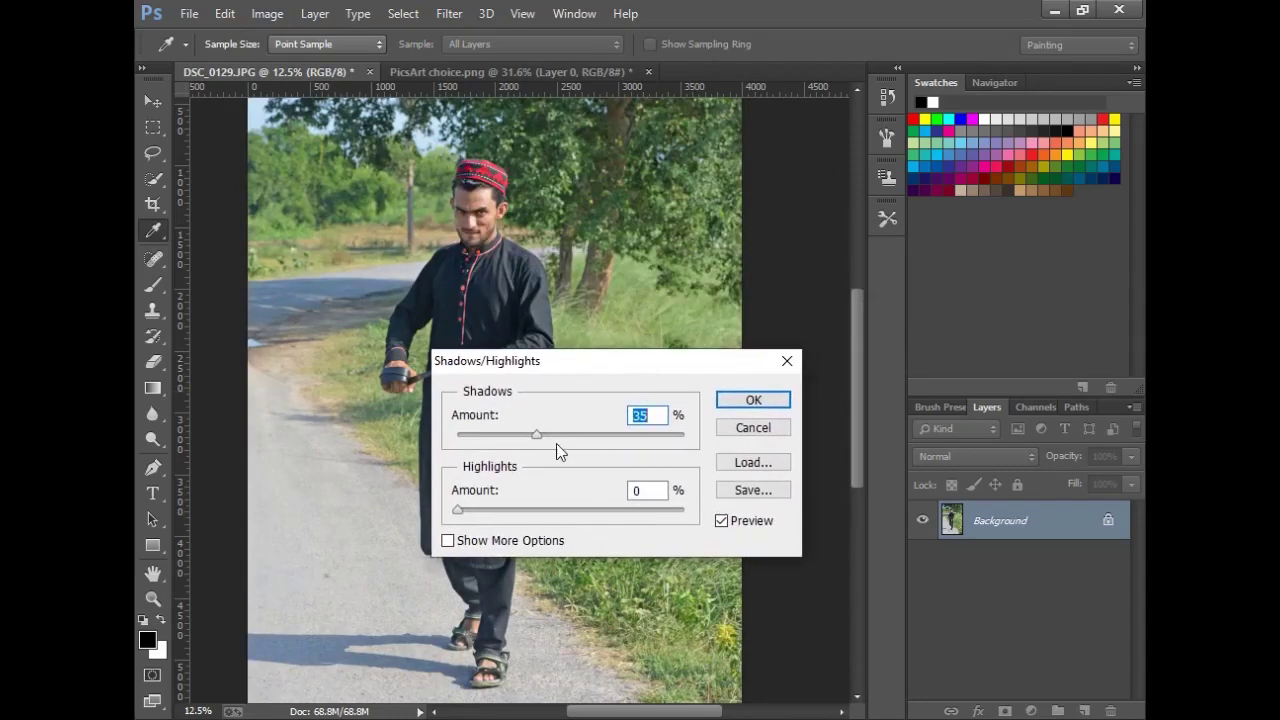
{"action": "left_click_drag", "start_coordinate": [566, 443], "coordinate": [604, 441]}
{"action": "left_click", "coordinate": [770, 401]}
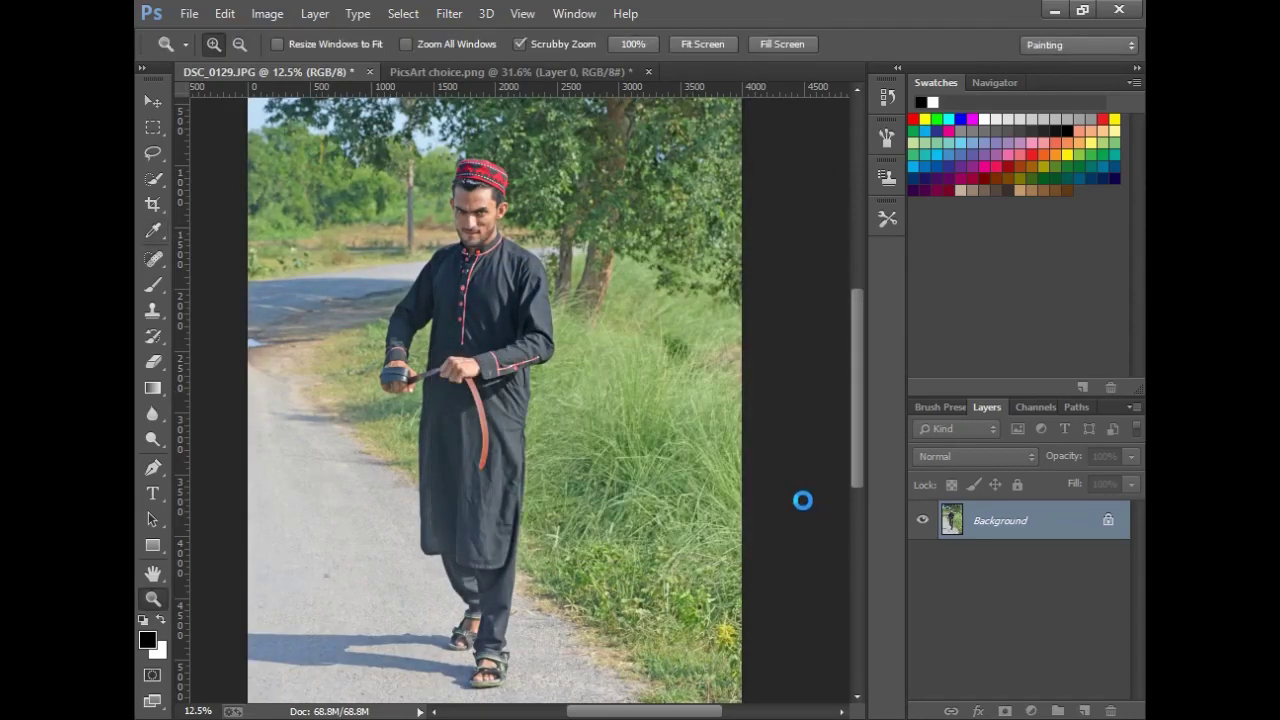
{"action": "left_click_drag", "start_coordinate": [458, 206], "coordinate": [529, 286]}
Duplicate the Background layer and set Camera Raw Highlights -61, Shadows +41, Blacks +41, plus clarity
{"action": "left_click_drag", "start_coordinate": [1000, 520], "coordinate": [1070, 697]}
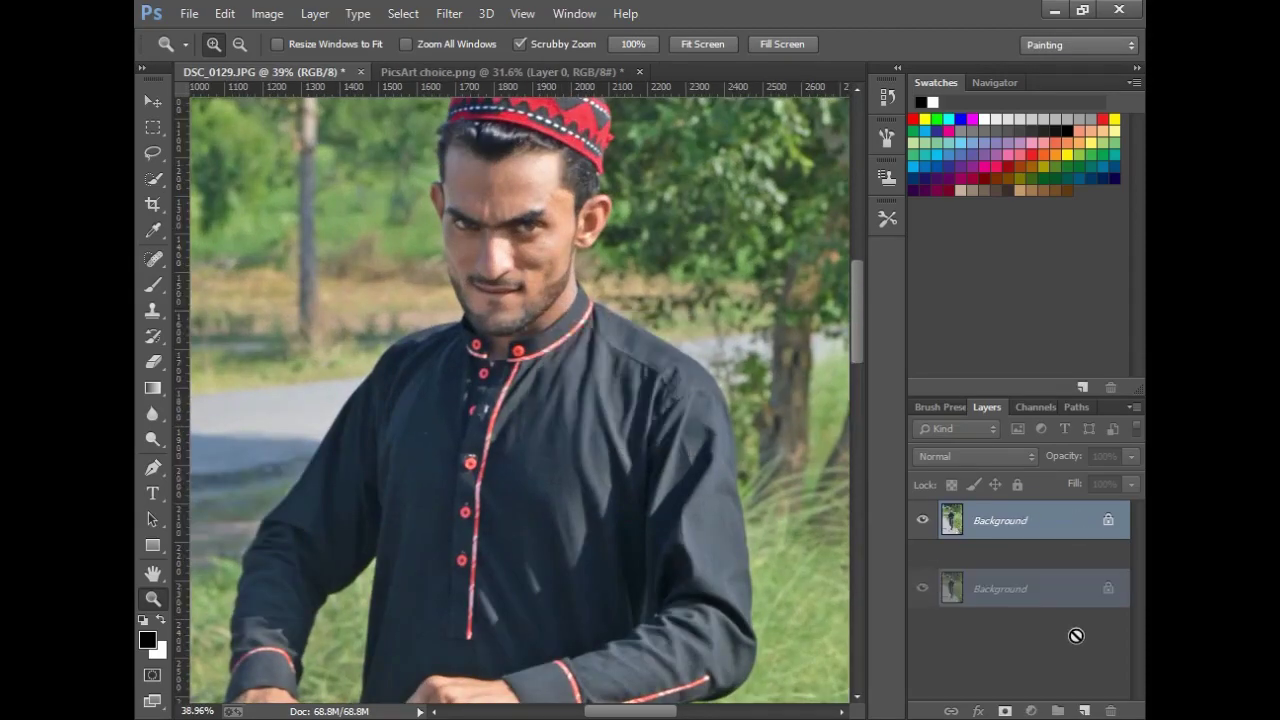
{"action": "key", "text": "ctrl+0"}
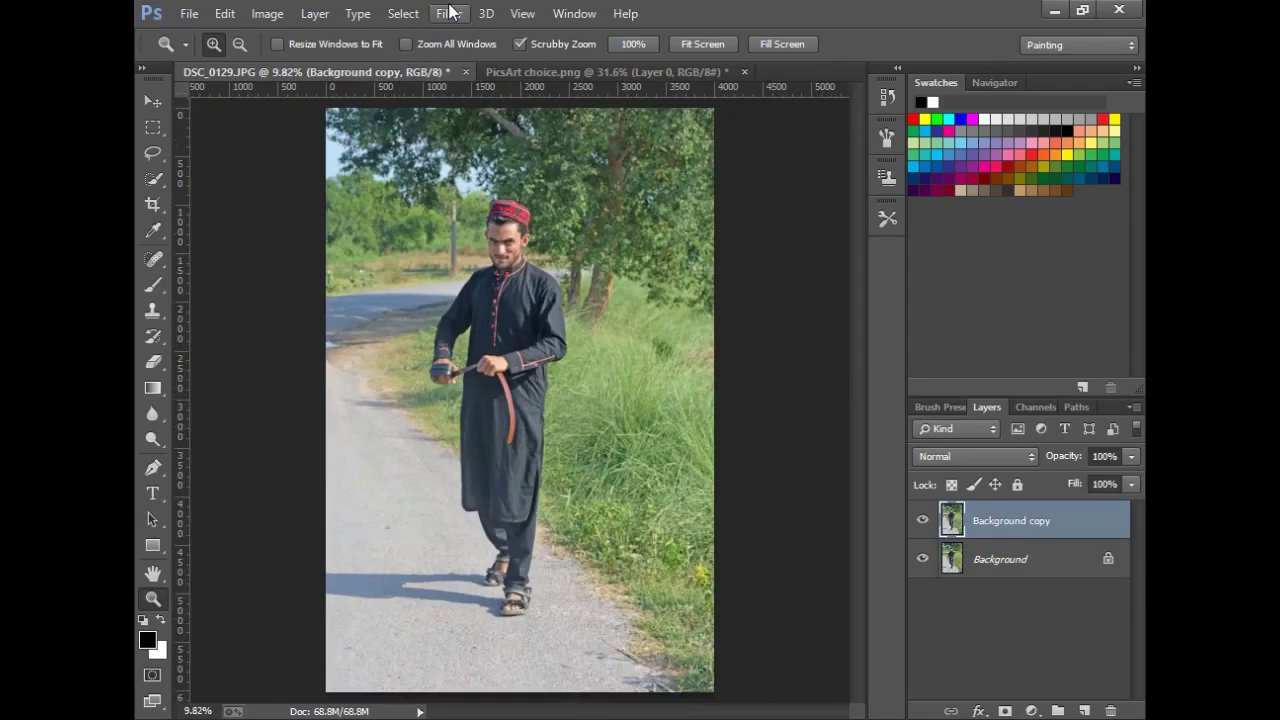
{"action": "left_click", "coordinate": [449, 13]}
{"action": "left_click", "coordinate": [490, 132]}
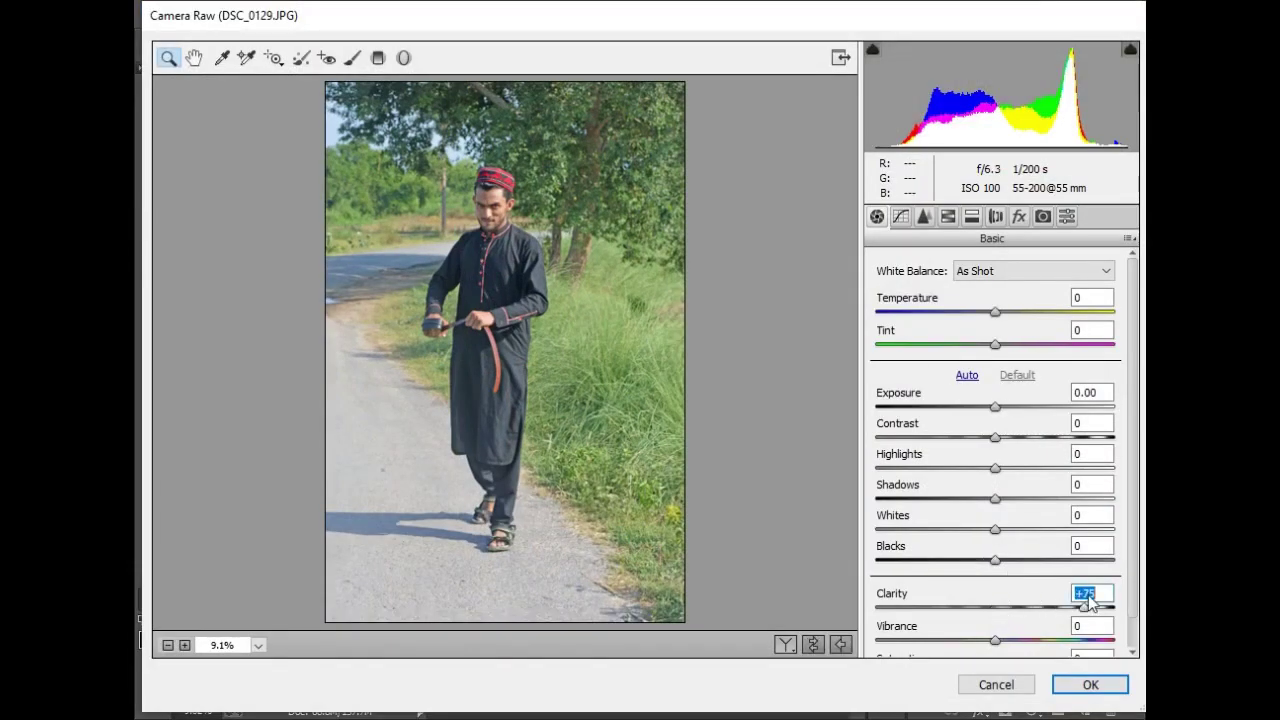
{"action": "left_click_drag", "start_coordinate": [1086, 605], "coordinate": [1004, 607]}
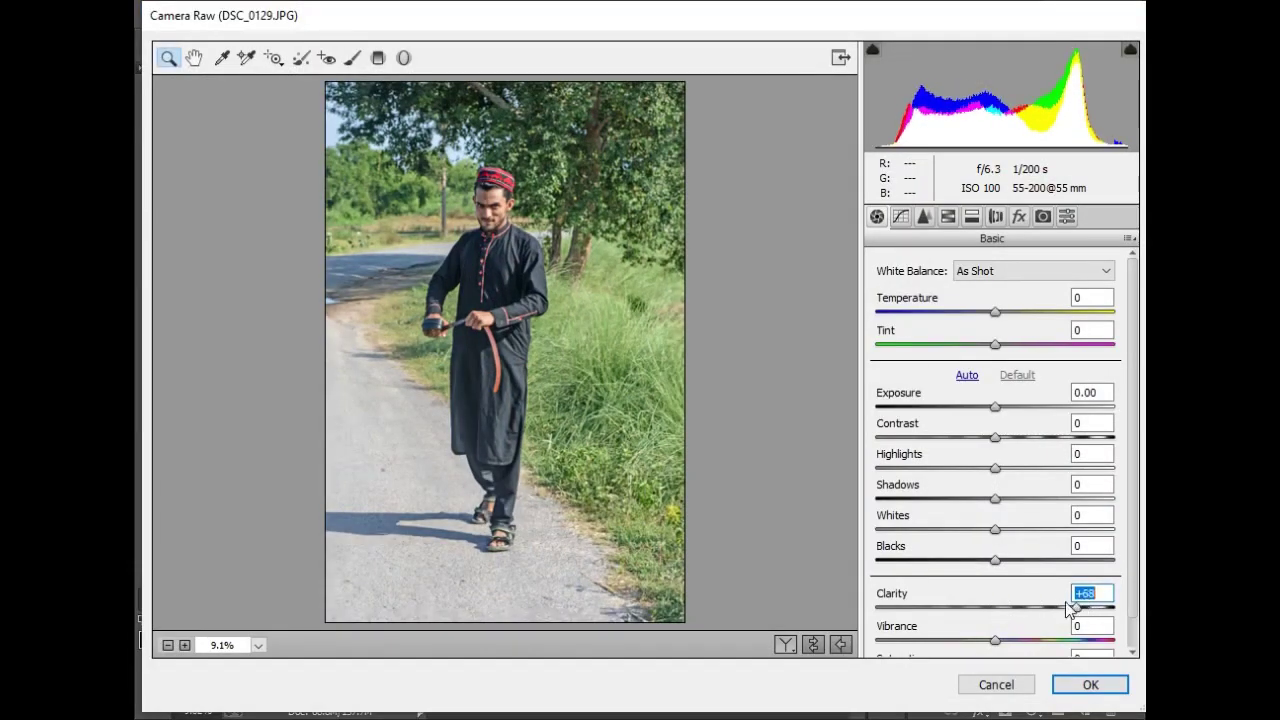
{"action": "mouse_move", "coordinate": [1008, 563]}
{"action": "left_mouse_down"}
{"action": "mouse_move", "coordinate": [1074, 536]}
{"action": "mouse_move", "coordinate": [1024, 530]}
{"action": "left_mouse_up"}
{"action": "left_click_drag", "start_coordinate": [996, 467], "coordinate": [931, 468]}
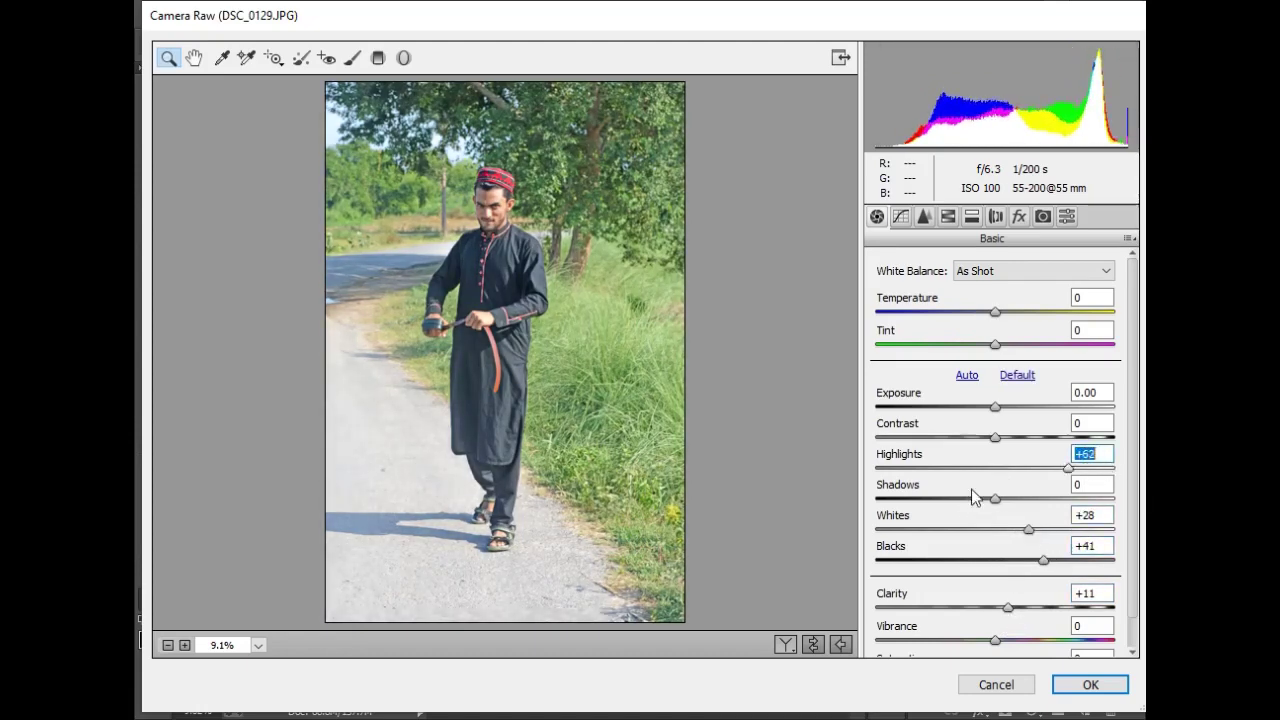
{"action": "left_click_drag", "start_coordinate": [1018, 507], "coordinate": [1052, 507]}
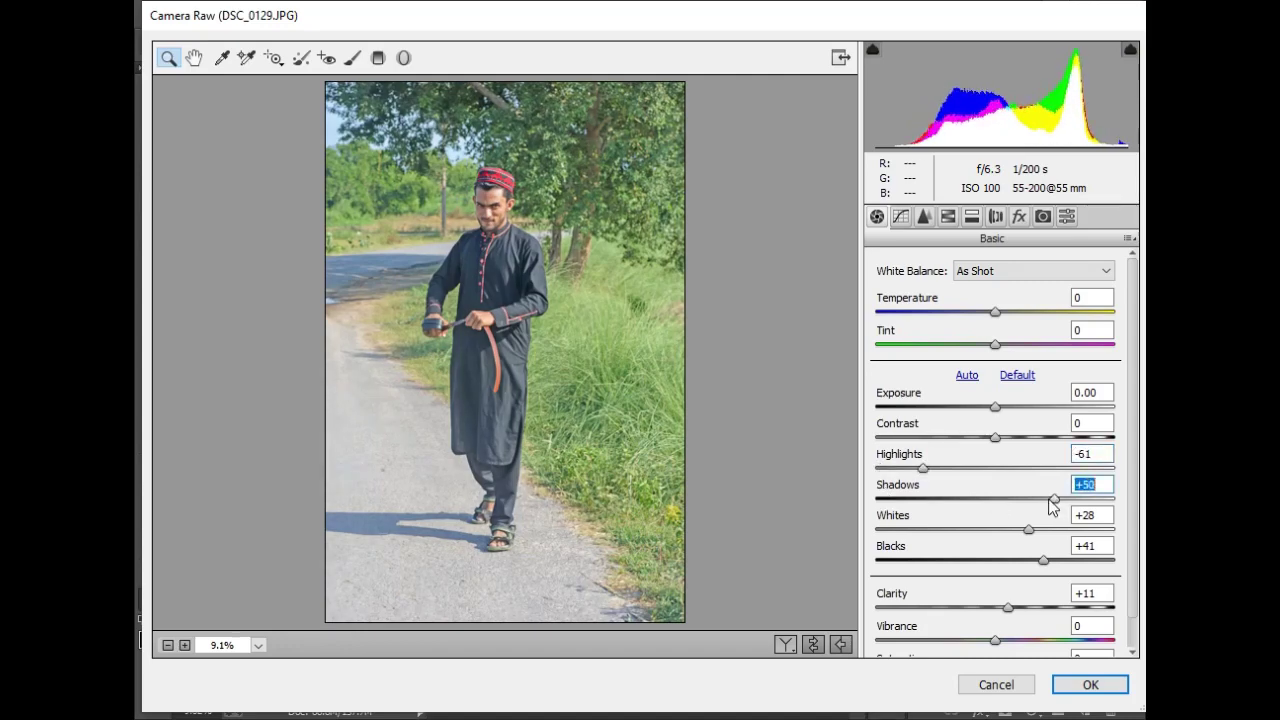
{"action": "left_click_drag", "start_coordinate": [1000, 439], "coordinate": [1015, 440]}
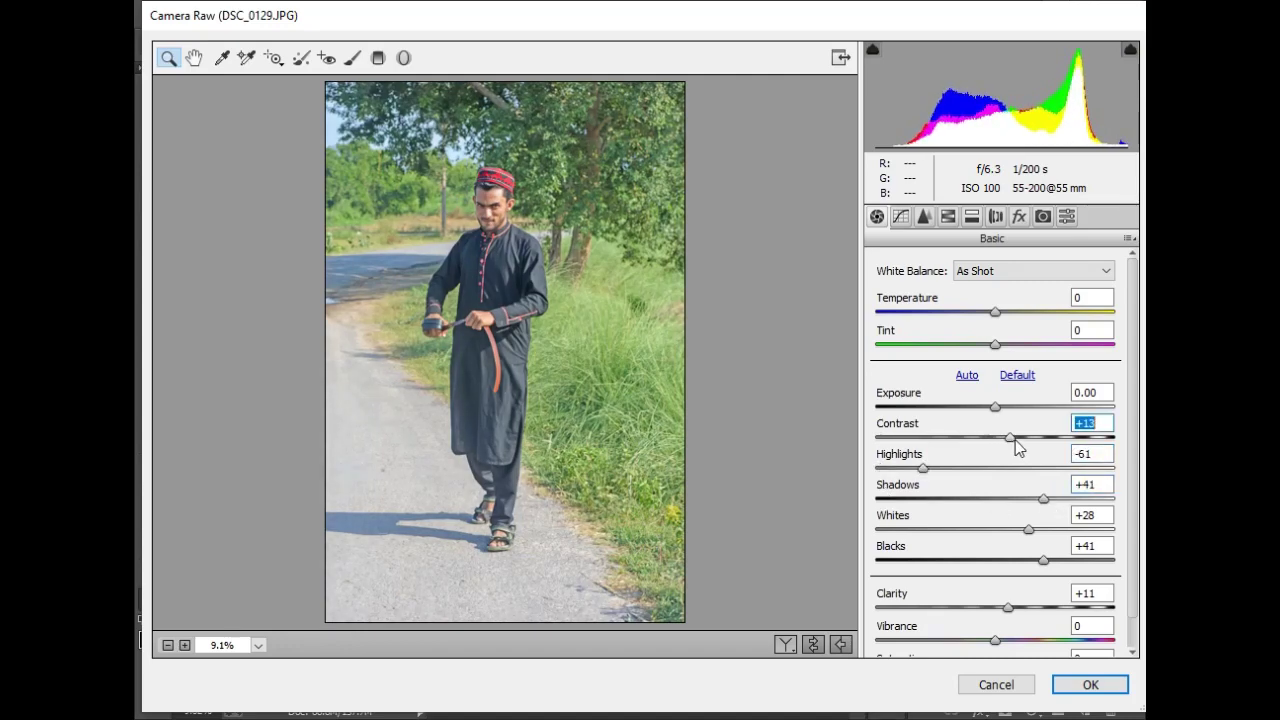
Raise the HSL Oranges luminance by +25 and apply the Camera Raw filter
{"action": "left_click", "coordinate": [948, 216]}
{"action": "left_click", "coordinate": [993, 292]}
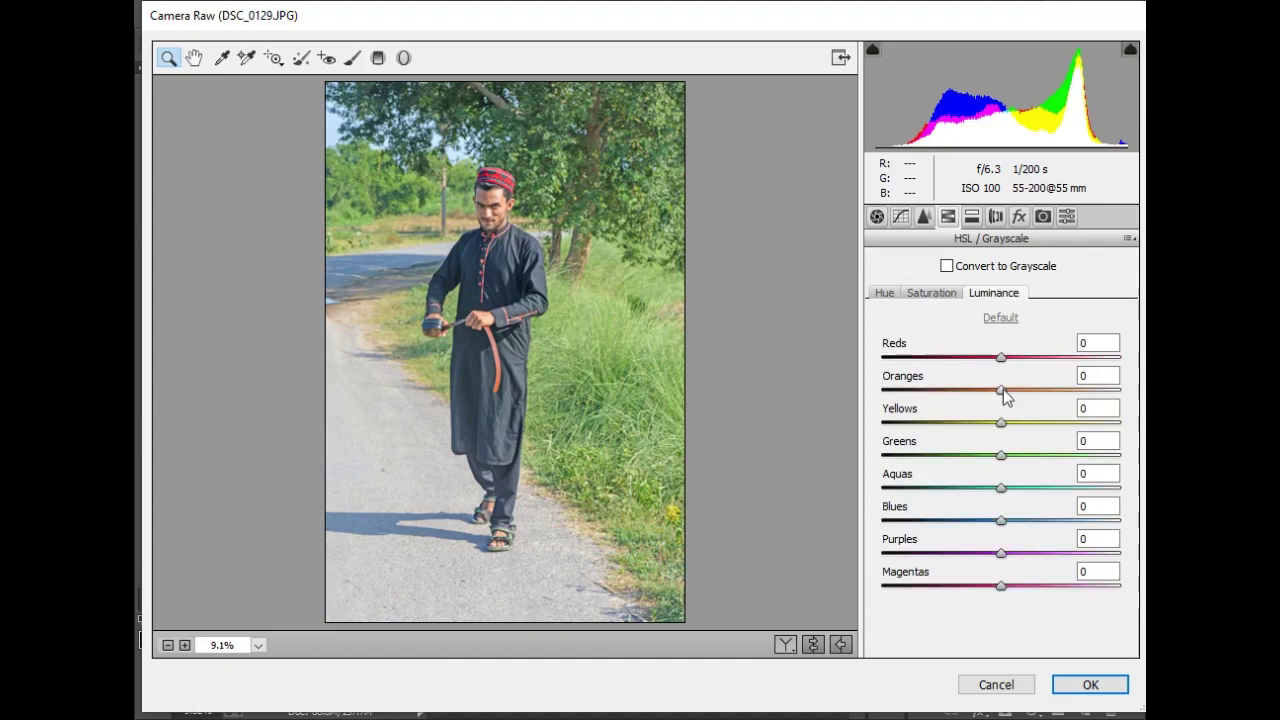
{"action": "left_click_drag", "start_coordinate": [1001, 390], "coordinate": [1041, 392]}
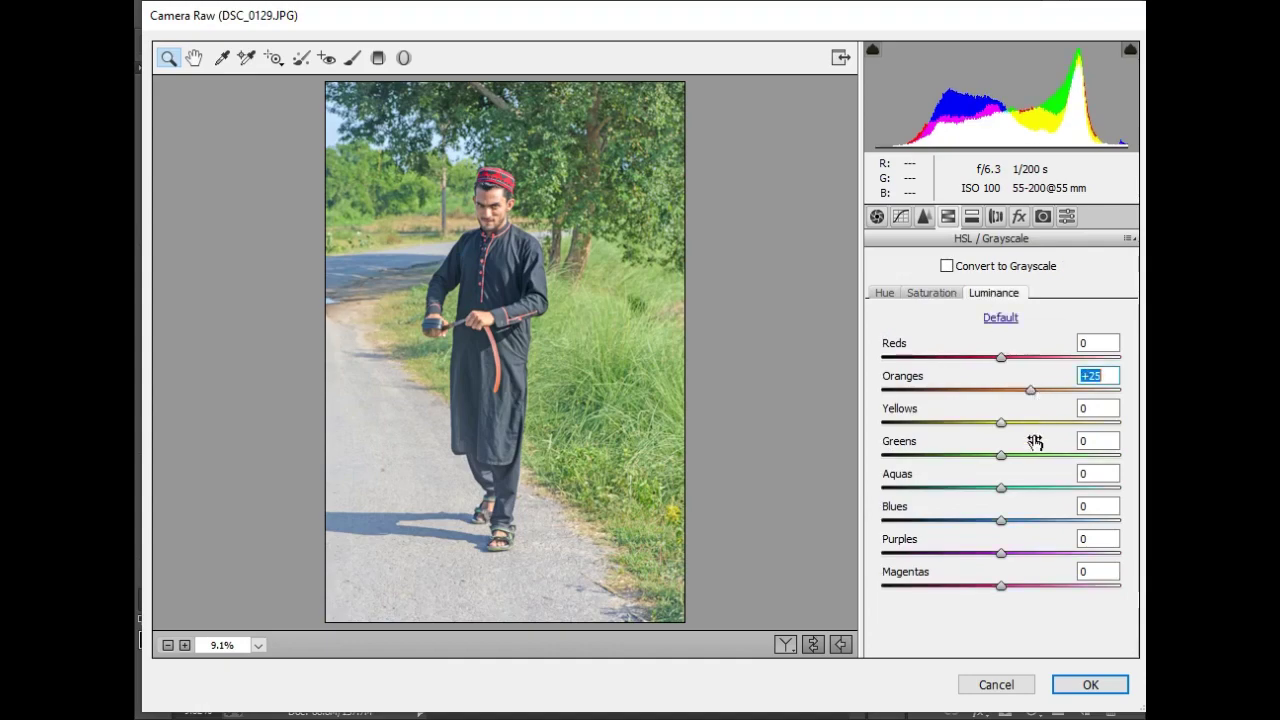
{"action": "left_click", "coordinate": [1072, 687]}
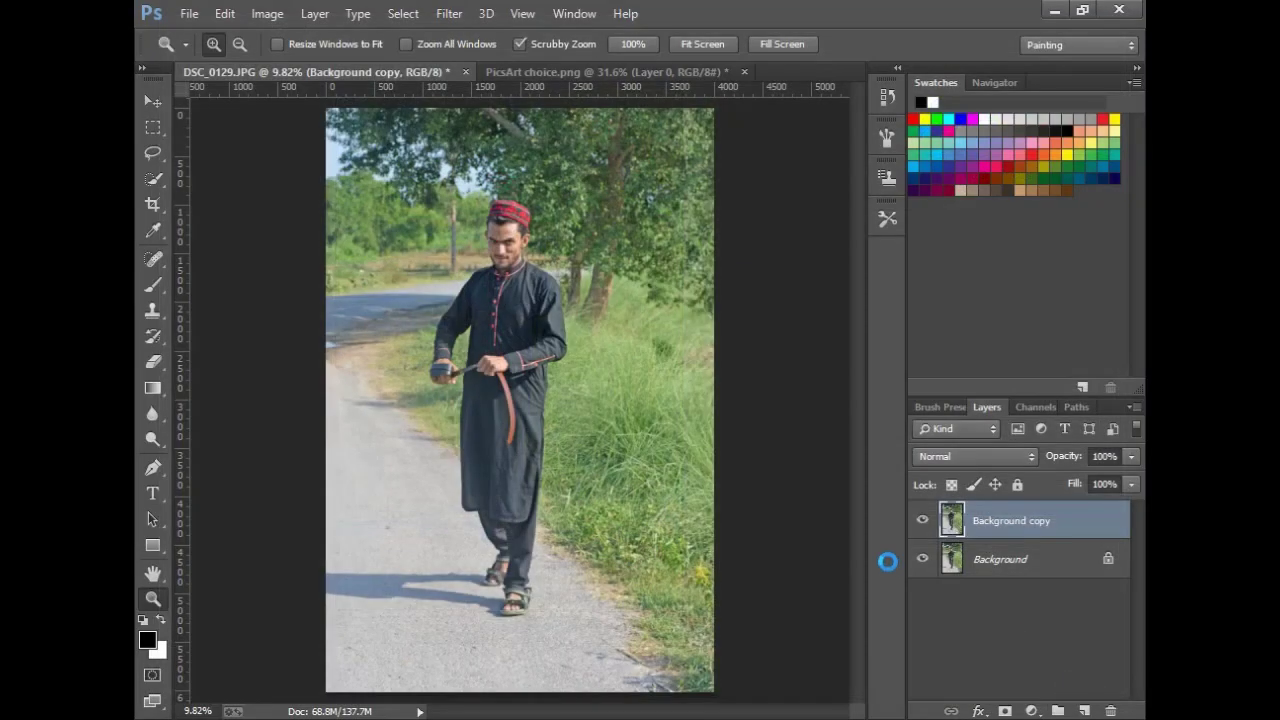
Flatten all layers into a single Background layer
{"action": "left_click_drag", "start_coordinate": [505, 210], "coordinate": [646, 408]}
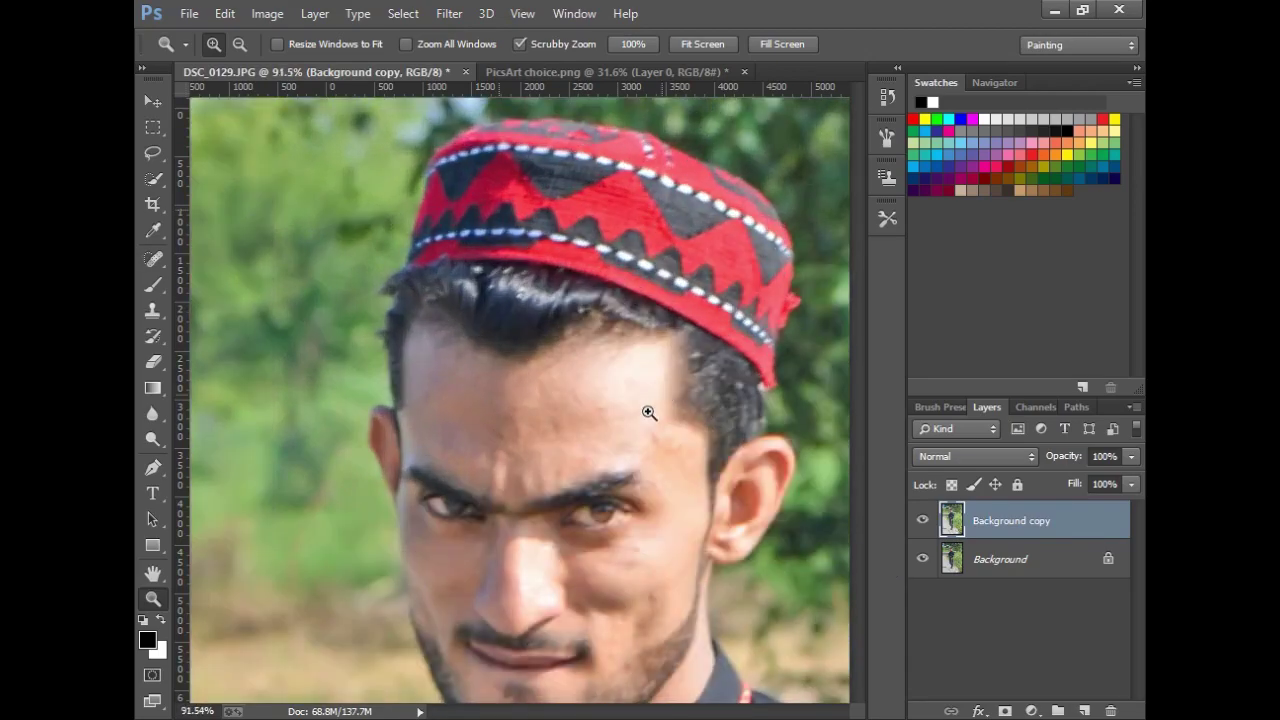
{"action": "right_click", "coordinate": [669, 490]}
{"action": "left_click", "coordinate": [669, 490]}
{"action": "left_click", "coordinate": [620, 514]}
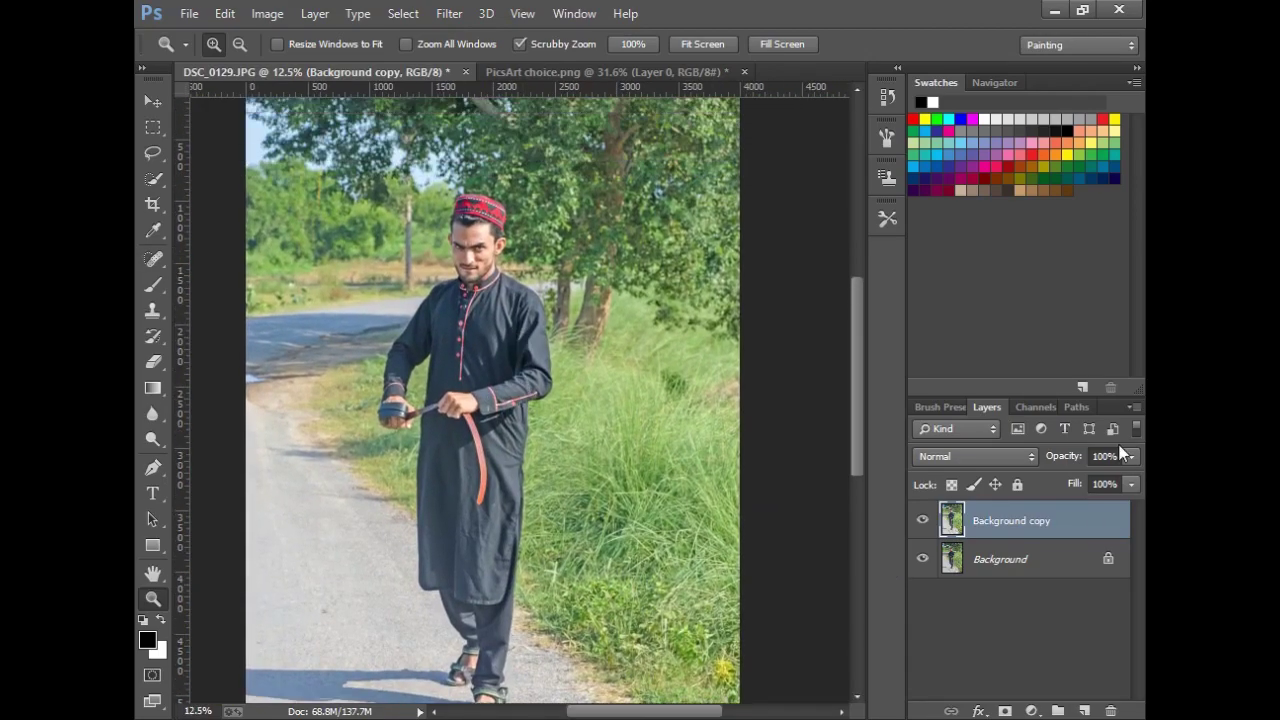
{"action": "left_click", "coordinate": [1131, 407]}
{"action": "left_click", "coordinate": [979, 615]}
Crop the photo tighter around the man
{"action": "left_click_drag", "start_coordinate": [470, 340], "coordinate": [516, 343]}
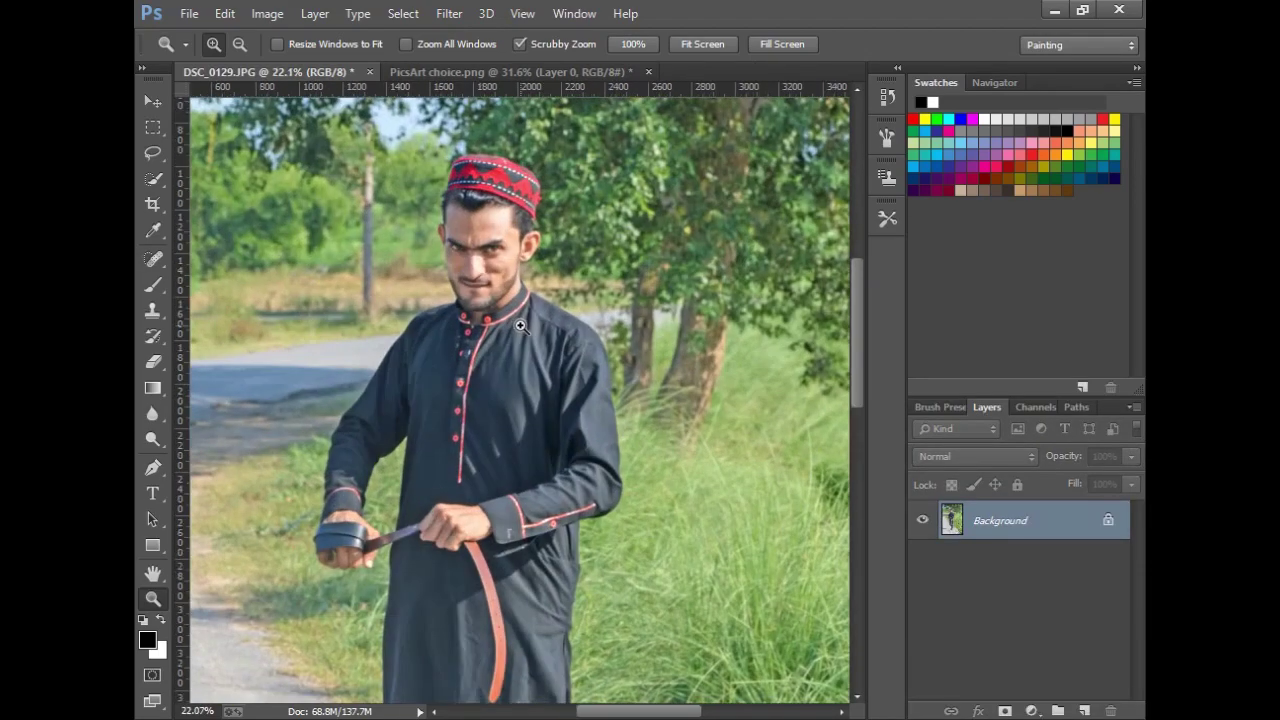
{"action": "right_click", "coordinate": [516, 343]}
{"action": "left_click", "coordinate": [540, 341]}
{"action": "left_click", "coordinate": [152, 204]}
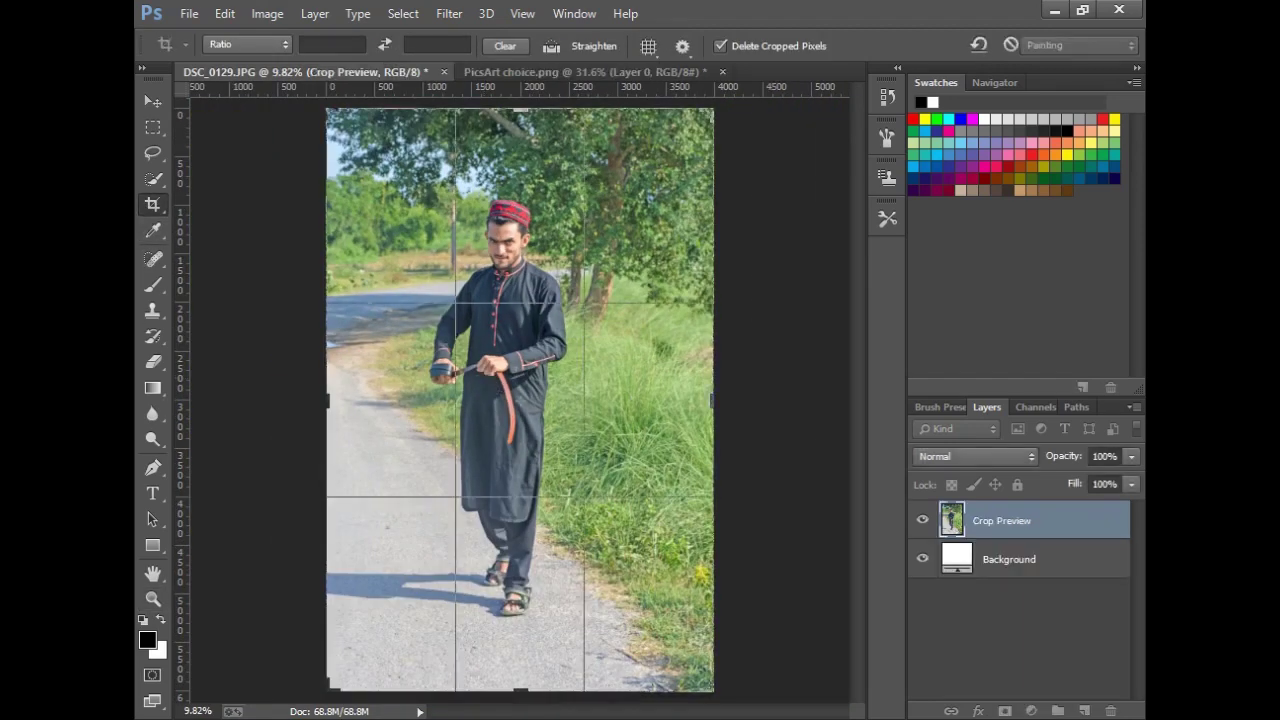
{"action": "left_click_drag", "start_coordinate": [716, 692], "coordinate": [684, 588]}
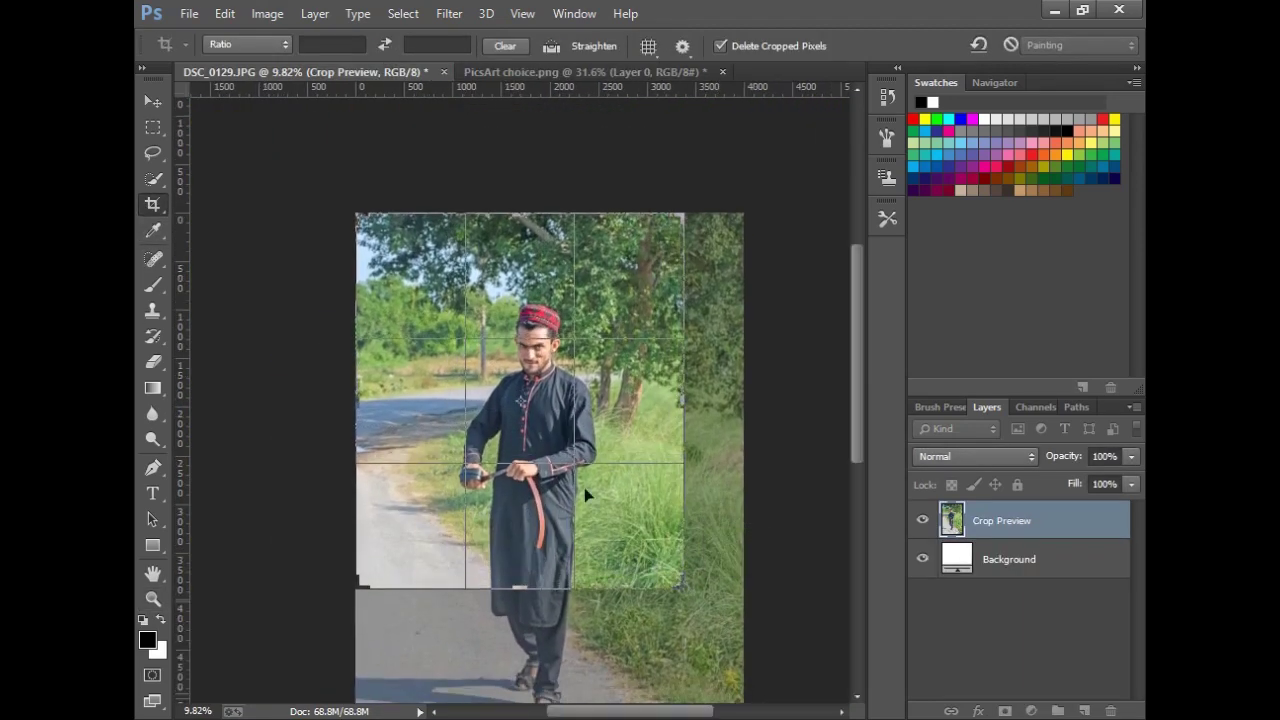
{"action": "left_click_drag", "start_coordinate": [360, 224], "coordinate": [393, 252]}
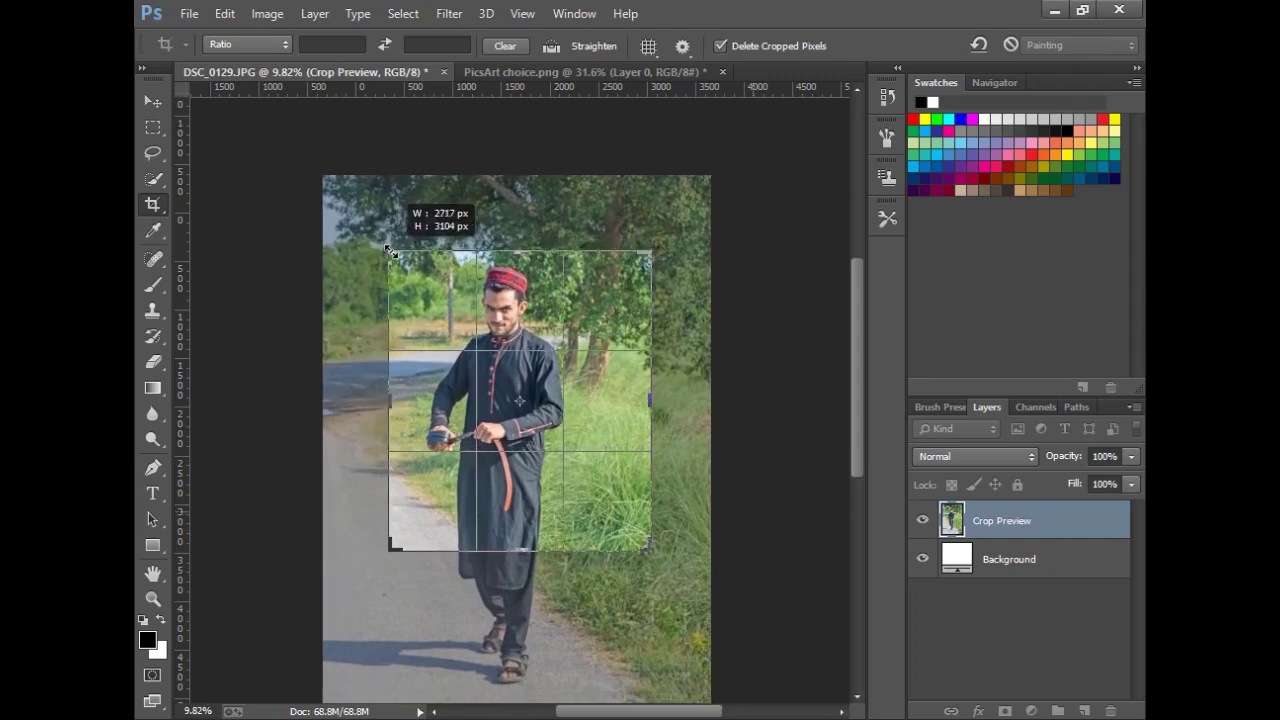
{"action": "left_click_drag", "start_coordinate": [646, 548], "coordinate": [634, 545]}
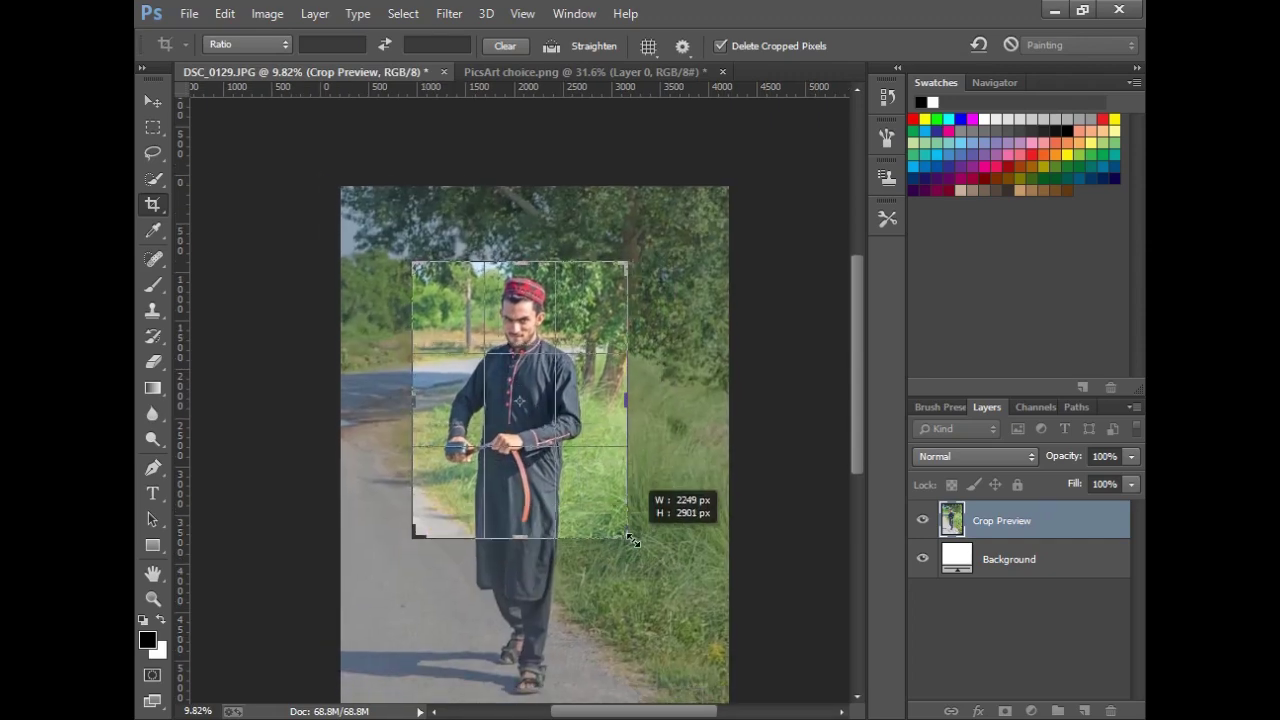
{"action": "key", "text": "Return"}
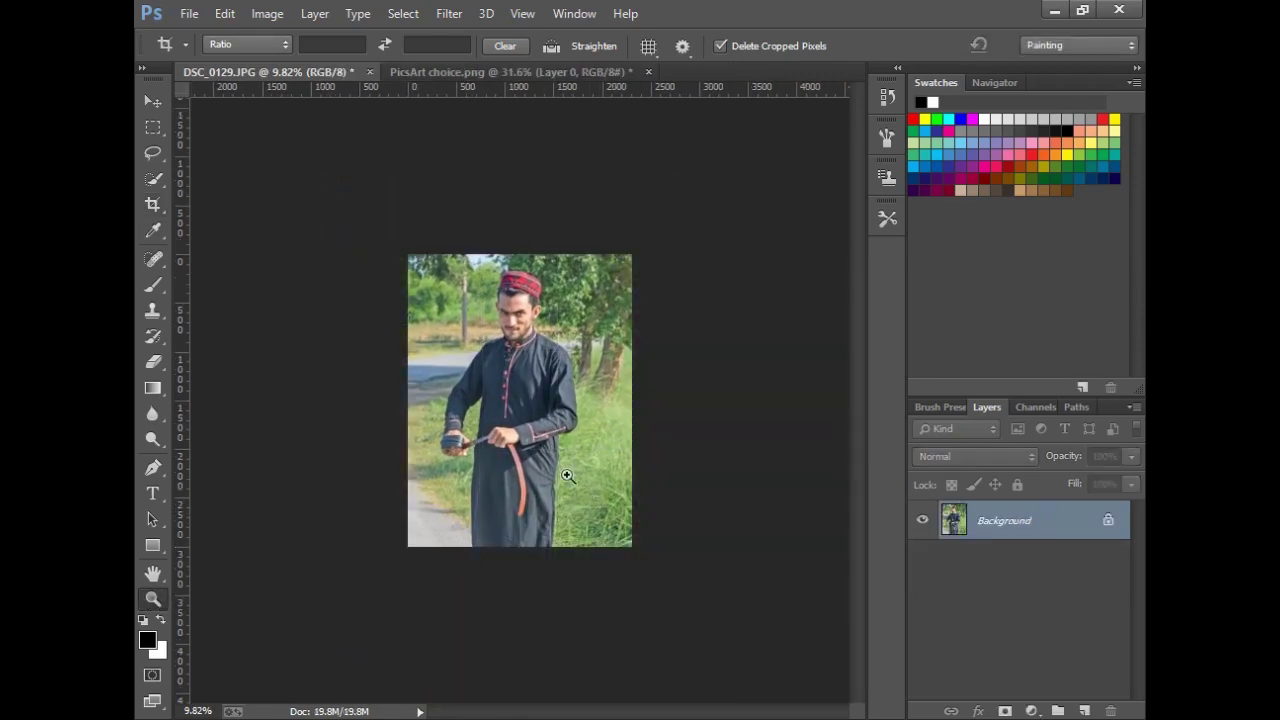
Crop again from the bottom to frame the man from cap to knees
{"action": "right_click", "coordinate": [570, 450]}
{"action": "left_click", "coordinate": [610, 464]}
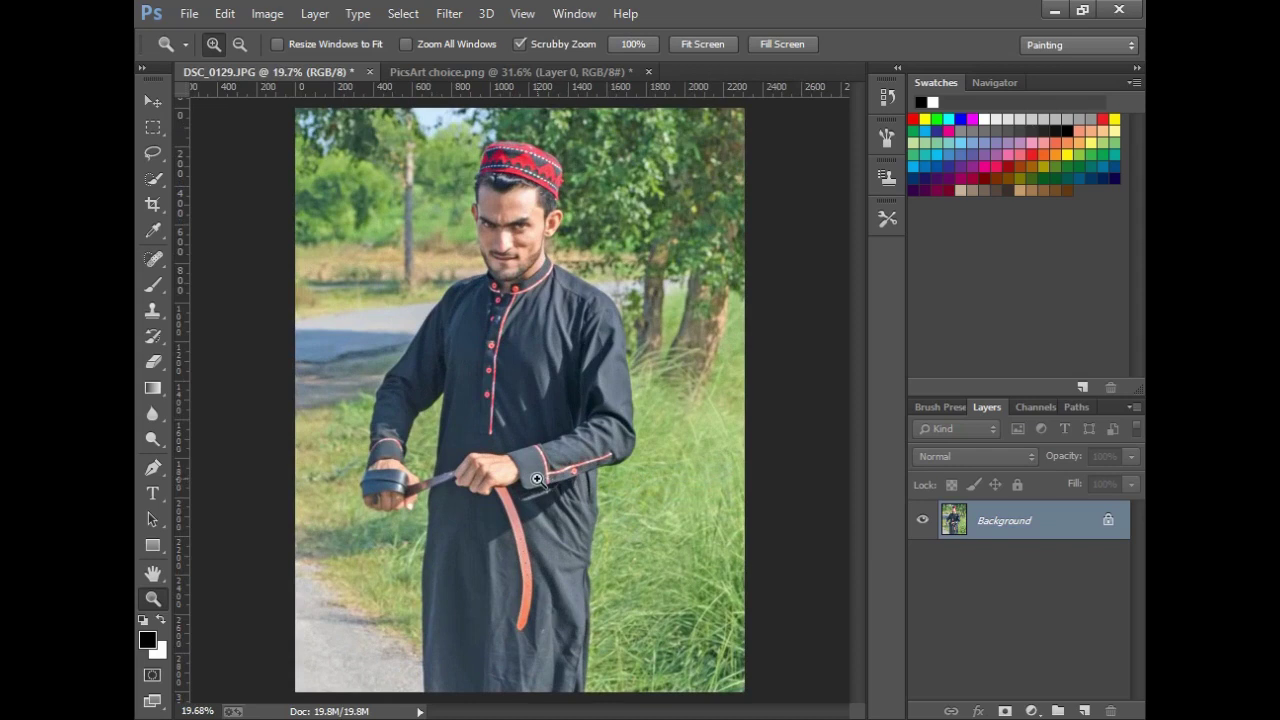
{"action": "left_click", "coordinate": [153, 205]}
{"action": "left_click_drag", "start_coordinate": [540, 690], "coordinate": [545, 620]}
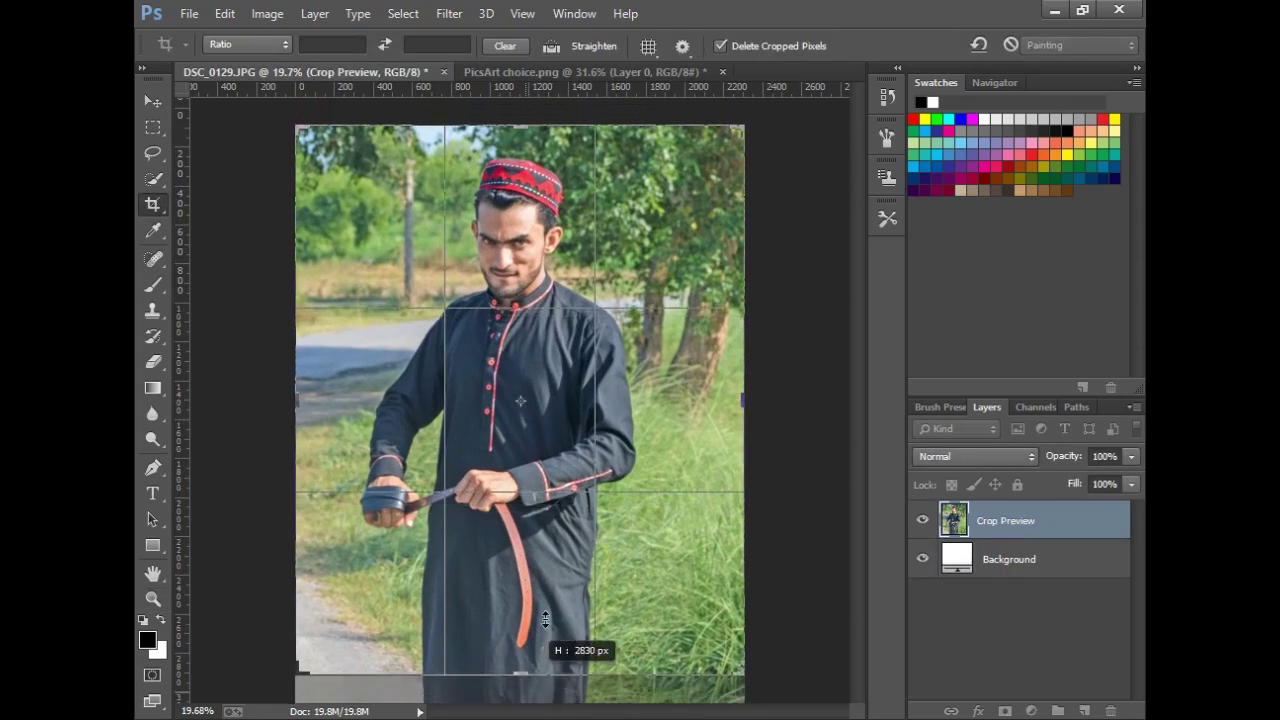
{"action": "key", "text": "Return"}
{"action": "left_click", "coordinate": [153, 598]}
{"action": "right_click", "coordinate": [464, 373]}
{"action": "left_click", "coordinate": [500, 394]}
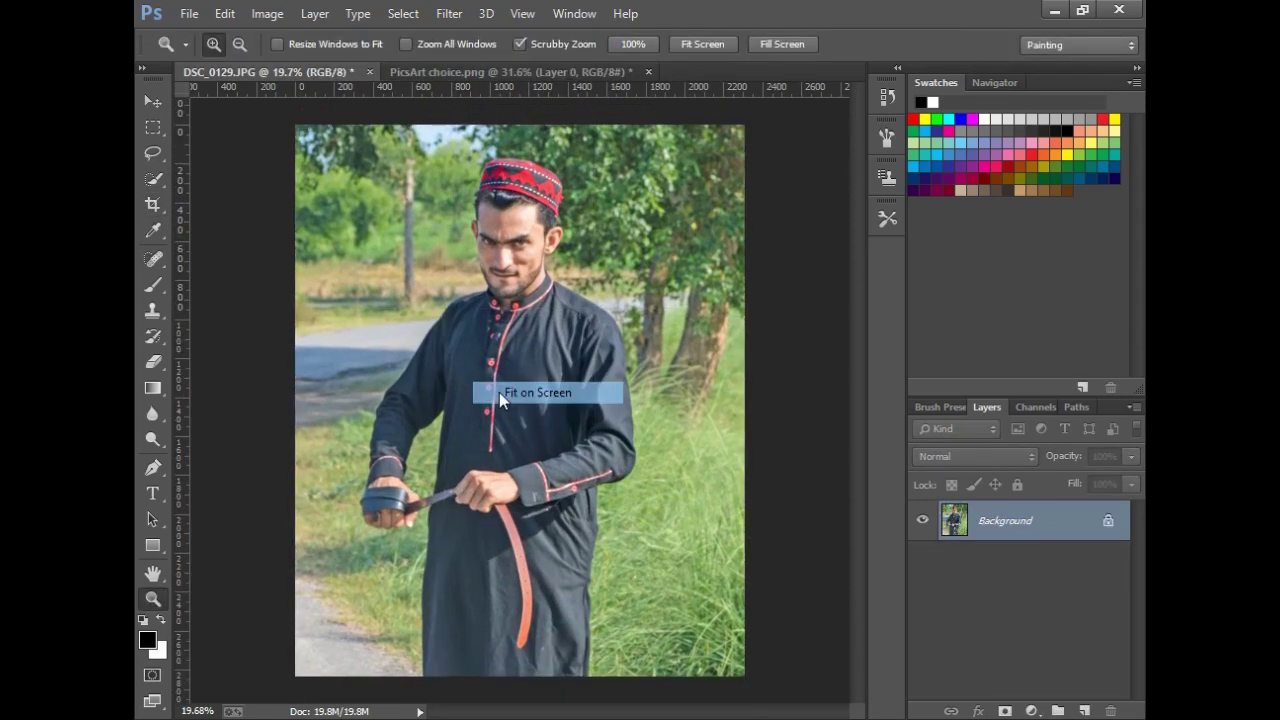
{"action": "left_click_drag", "start_coordinate": [512, 152], "coordinate": [600, 155]}
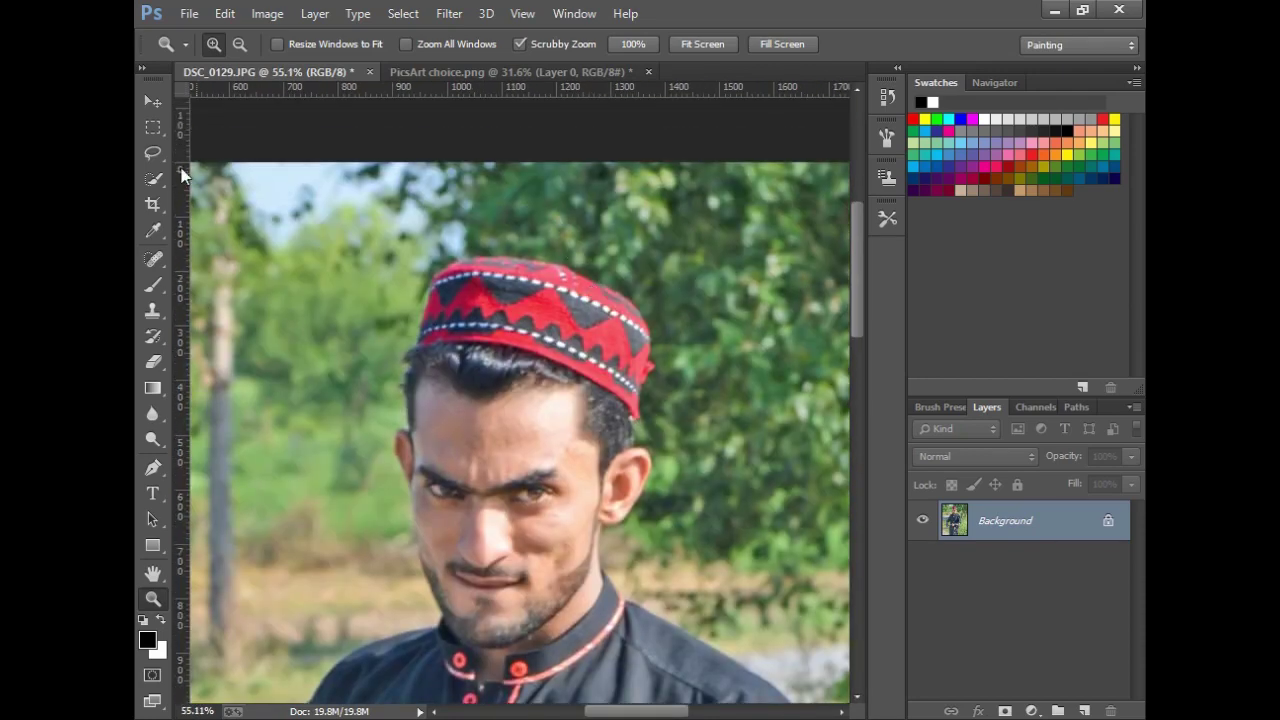
Quick-select the man's cap, head, collar, shoulders, chest, arms and legs
{"action": "left_click_drag", "start_coordinate": [160, 180], "coordinate": [215, 176]}
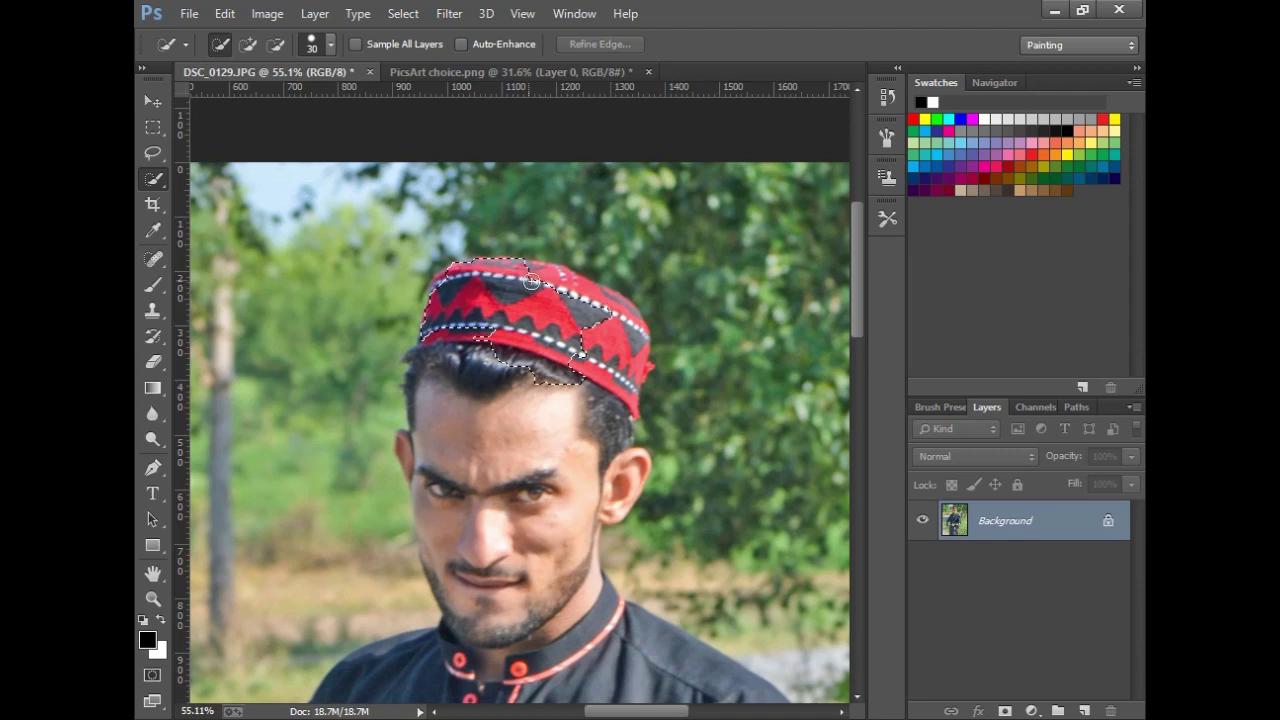
{"action": "left_click_drag", "start_coordinate": [562, 439], "coordinate": [521, 543]}
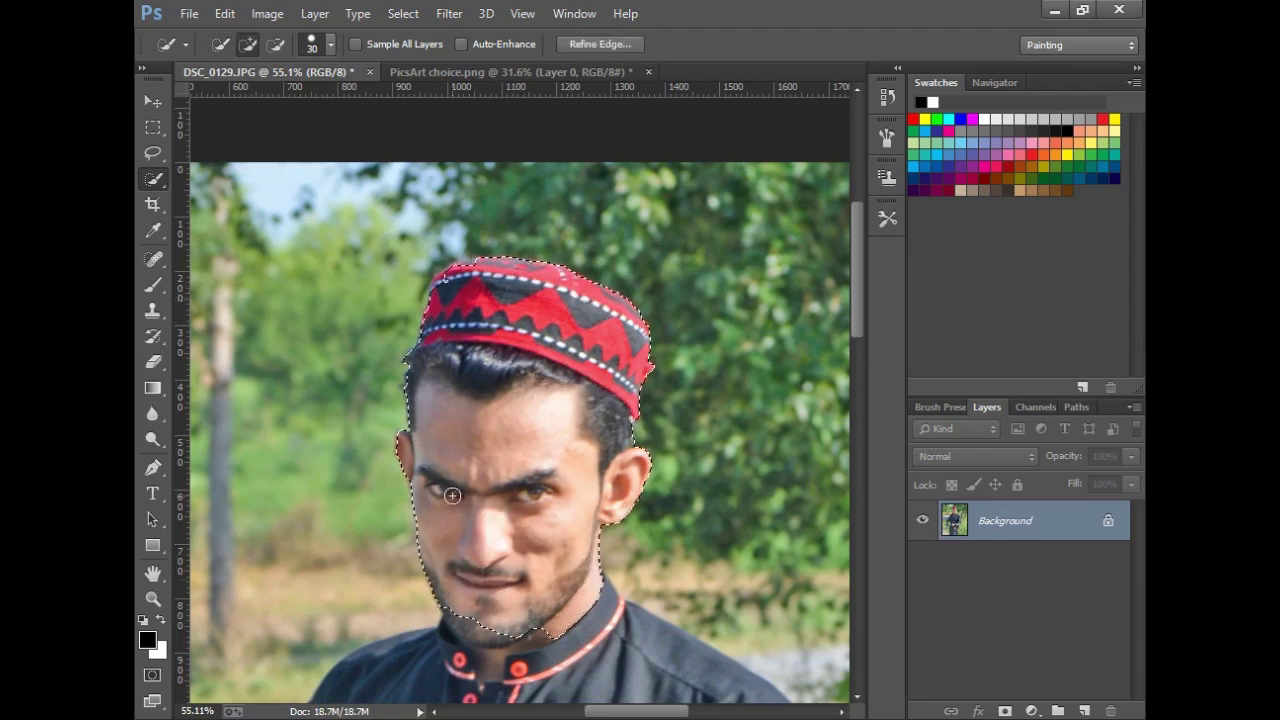
{"action": "scroll", "coordinate": [445, 495], "scroll_direction": "down", "scroll_amount": 2}
{"action": "left_click_drag", "start_coordinate": [470, 540], "coordinate": [613, 544]}
{"action": "left_click_drag", "start_coordinate": [734, 653], "coordinate": [740, 620]}
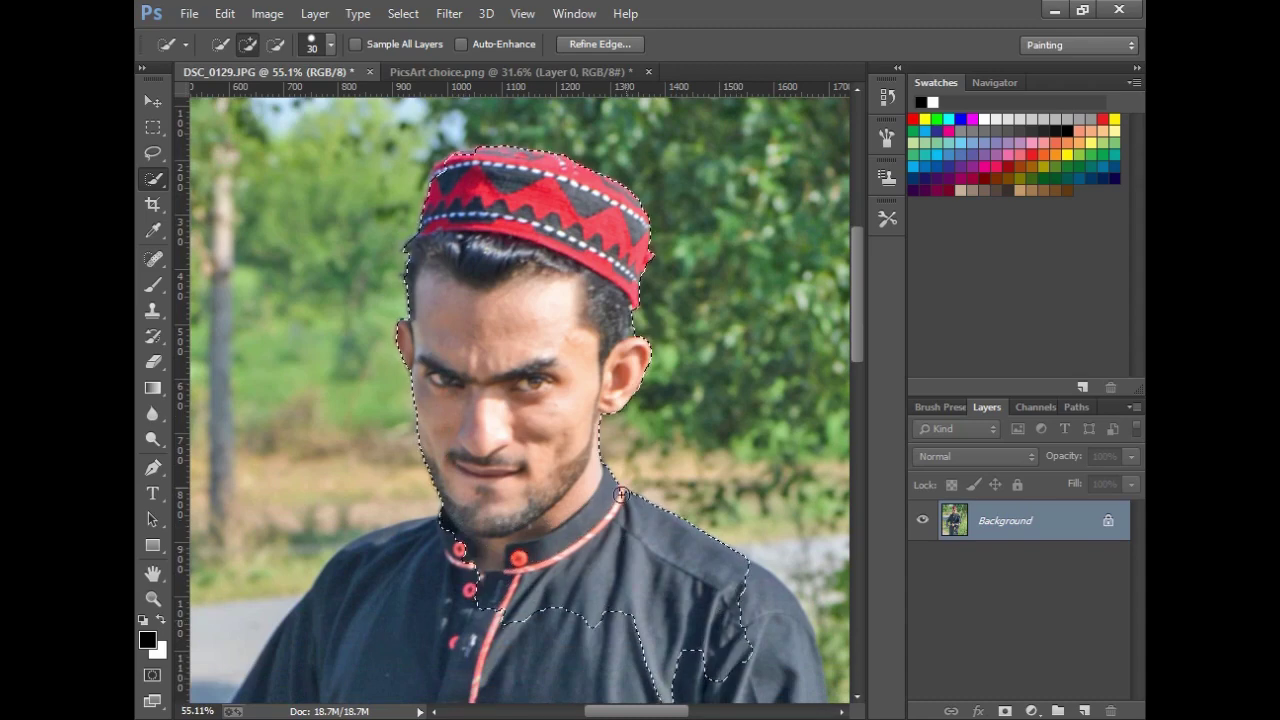
{"action": "scroll", "coordinate": [708, 496], "scroll_direction": "down", "scroll_amount": 2}
{"action": "scroll", "coordinate": [708, 496], "scroll_direction": "down", "scroll_amount": 3}
{"action": "left_click_drag", "start_coordinate": [708, 496], "coordinate": [643, 680]}
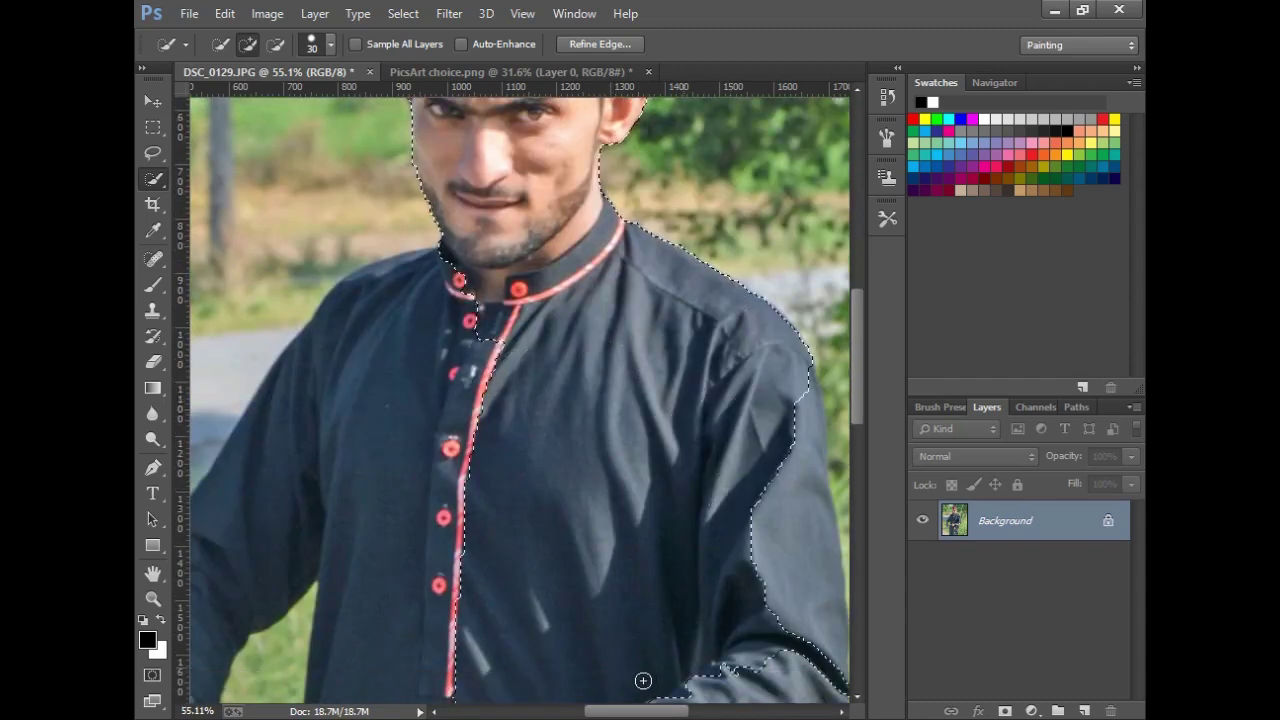
{"action": "left_click_drag", "start_coordinate": [763, 580], "coordinate": [765, 620]}
{"action": "scroll", "coordinate": [758, 620], "scroll_direction": "down", "scroll_amount": 3}
{"action": "scroll", "coordinate": [758, 620], "scroll_direction": "right", "scroll_amount": 1}
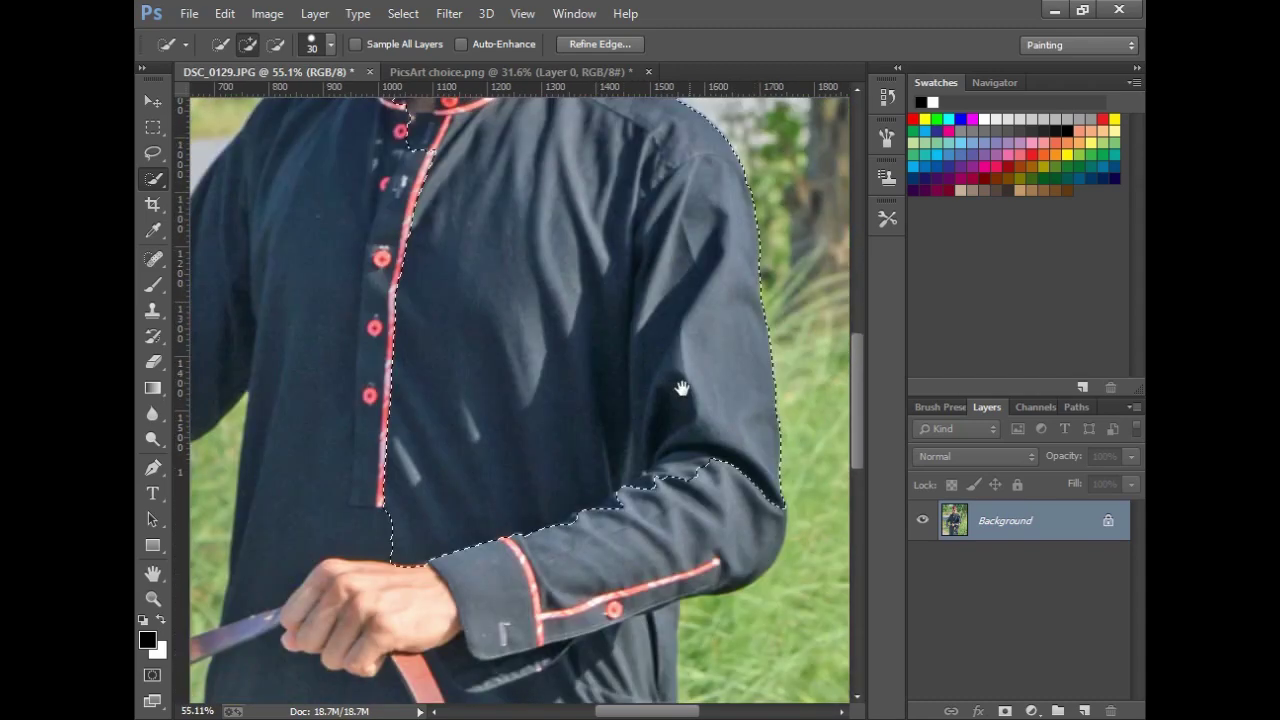
{"action": "scroll", "coordinate": [681, 517], "scroll_direction": "down", "scroll_amount": 1}
{"action": "left_click_drag", "start_coordinate": [681, 517], "coordinate": [523, 567]}
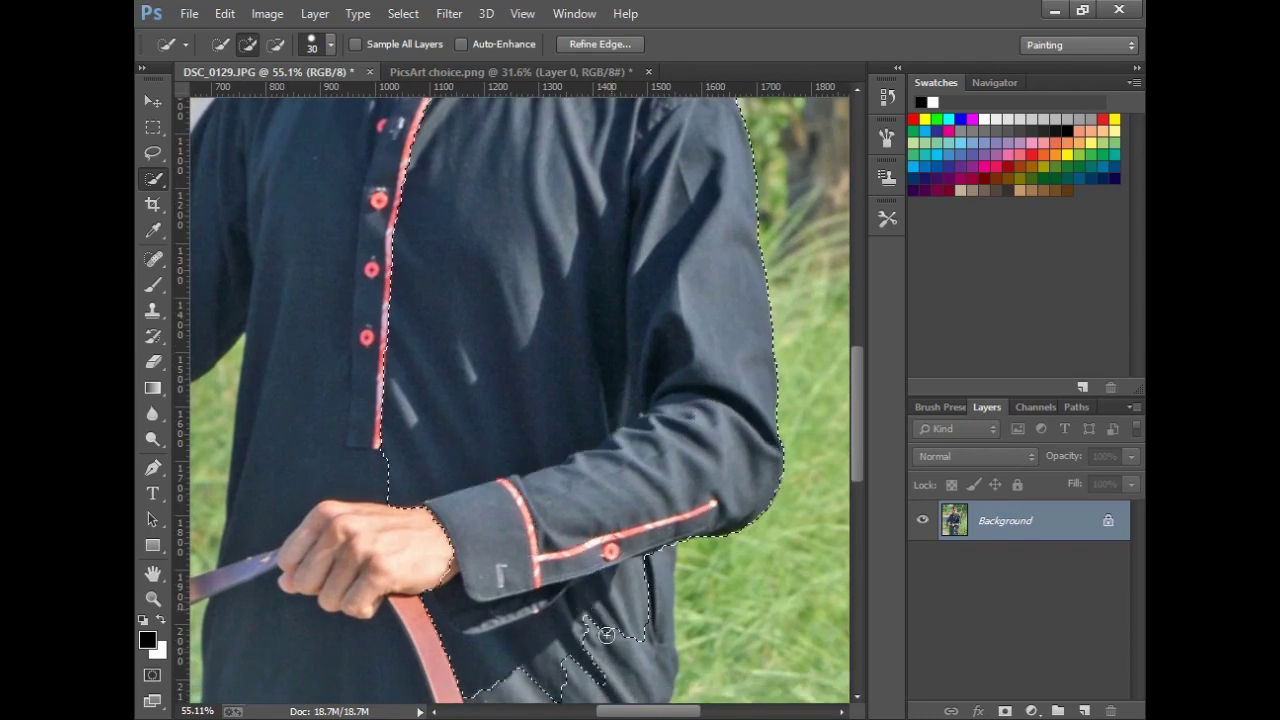
{"action": "scroll", "coordinate": [674, 391], "scroll_direction": "down", "scroll_amount": 5}
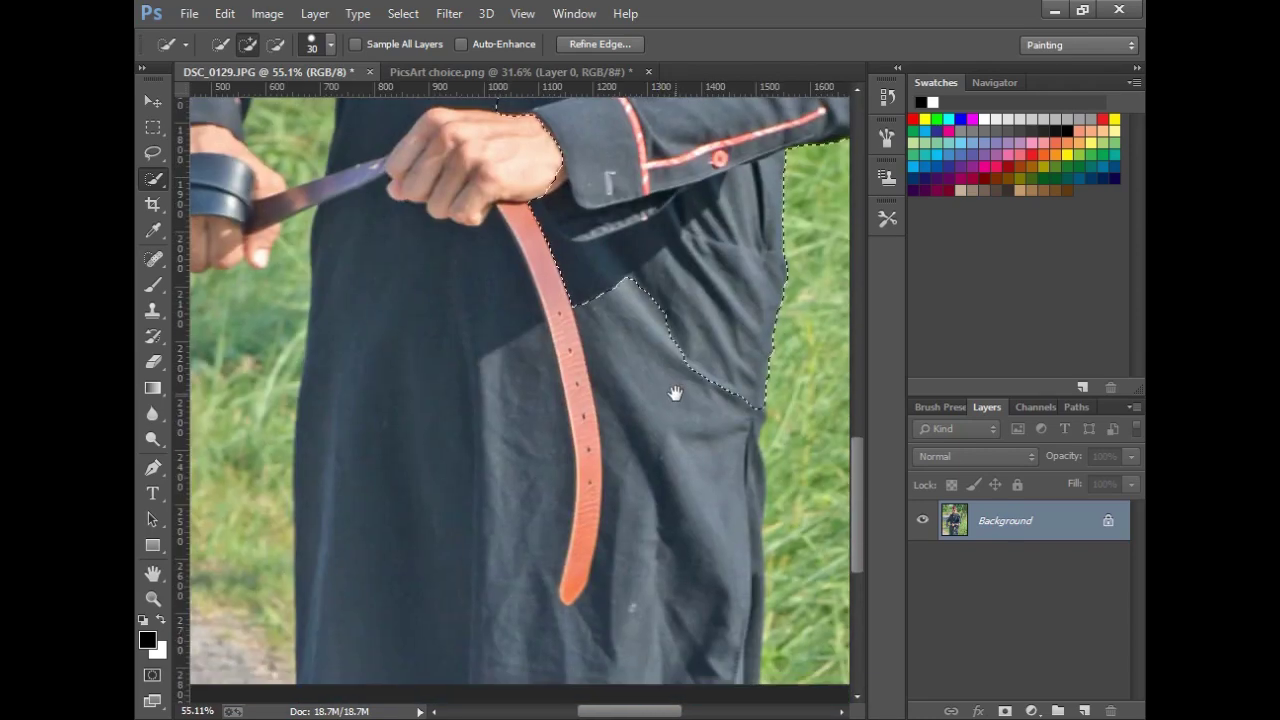
{"action": "mouse_move", "coordinate": [674, 391]}
{"action": "left_mouse_down"}
{"action": "mouse_move", "coordinate": [597, 580]}
{"action": "mouse_move", "coordinate": [587, 413]}
{"action": "left_mouse_up"}
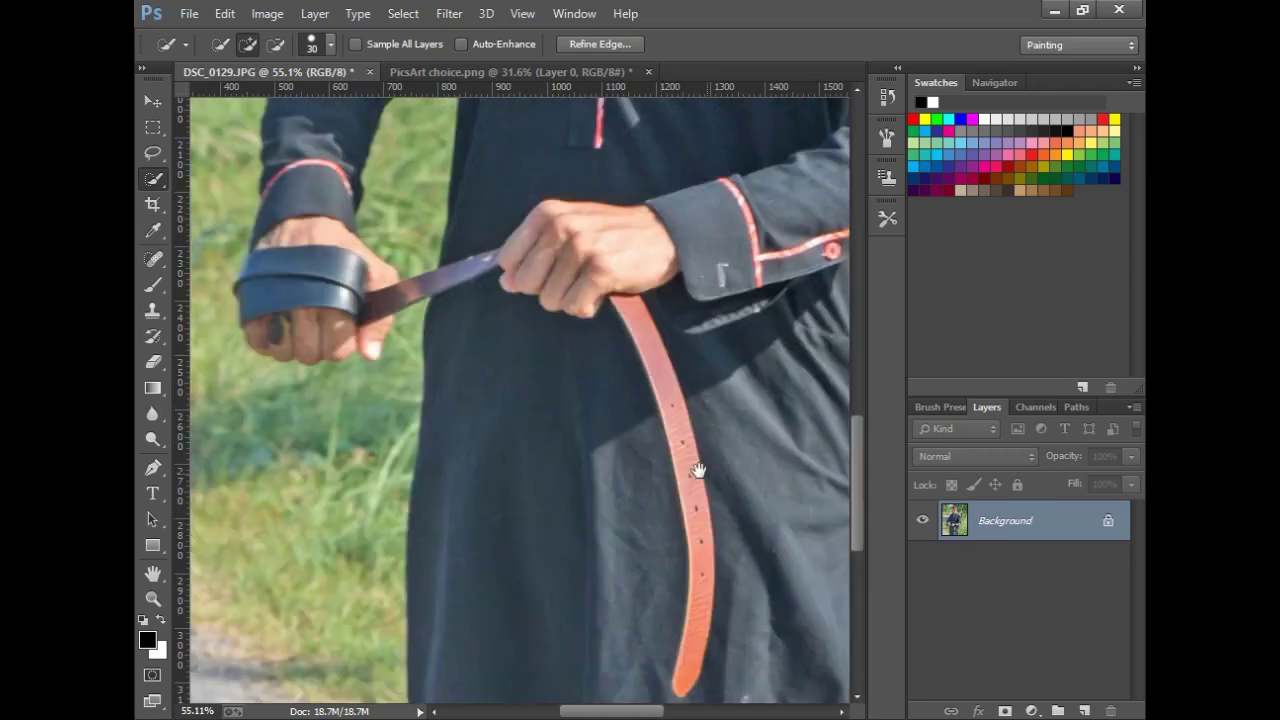
Add the belt strap and left hand, and remove the grass between arm and body
{"action": "left_click_drag", "start_coordinate": [698, 470], "coordinate": [798, 690]}
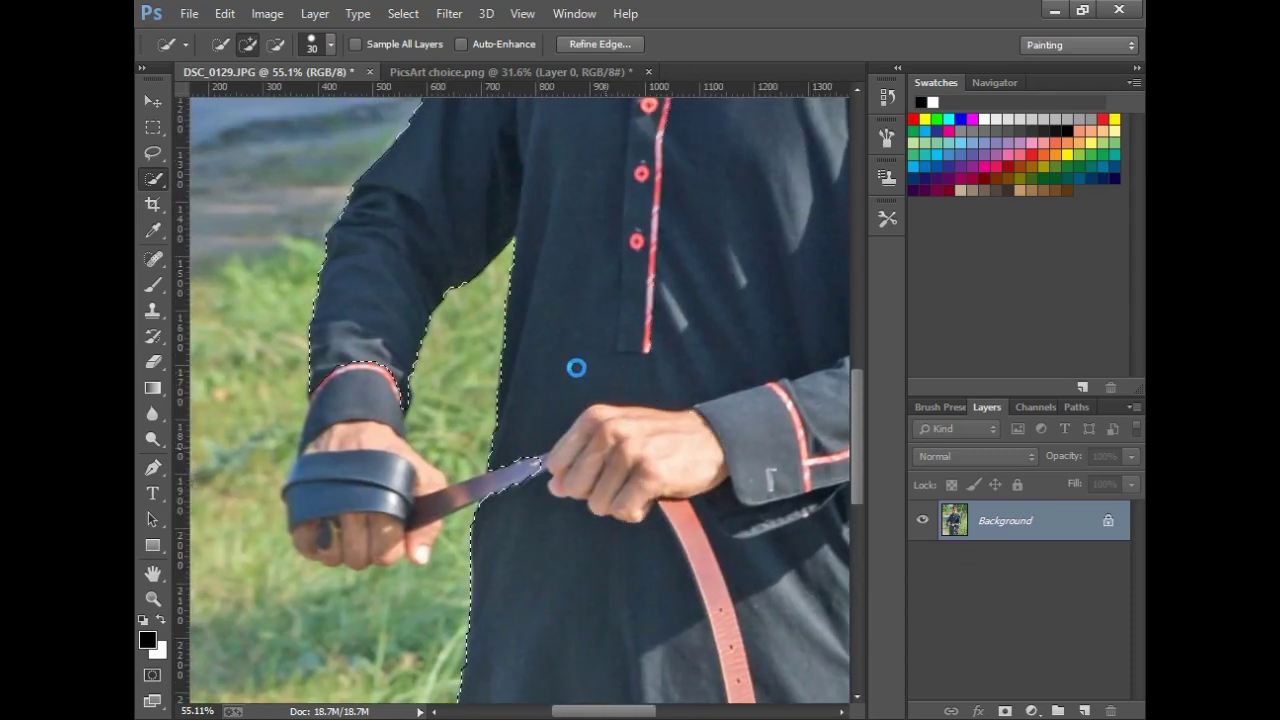
{"action": "left_click_drag", "start_coordinate": [487, 487], "coordinate": [378, 552]}
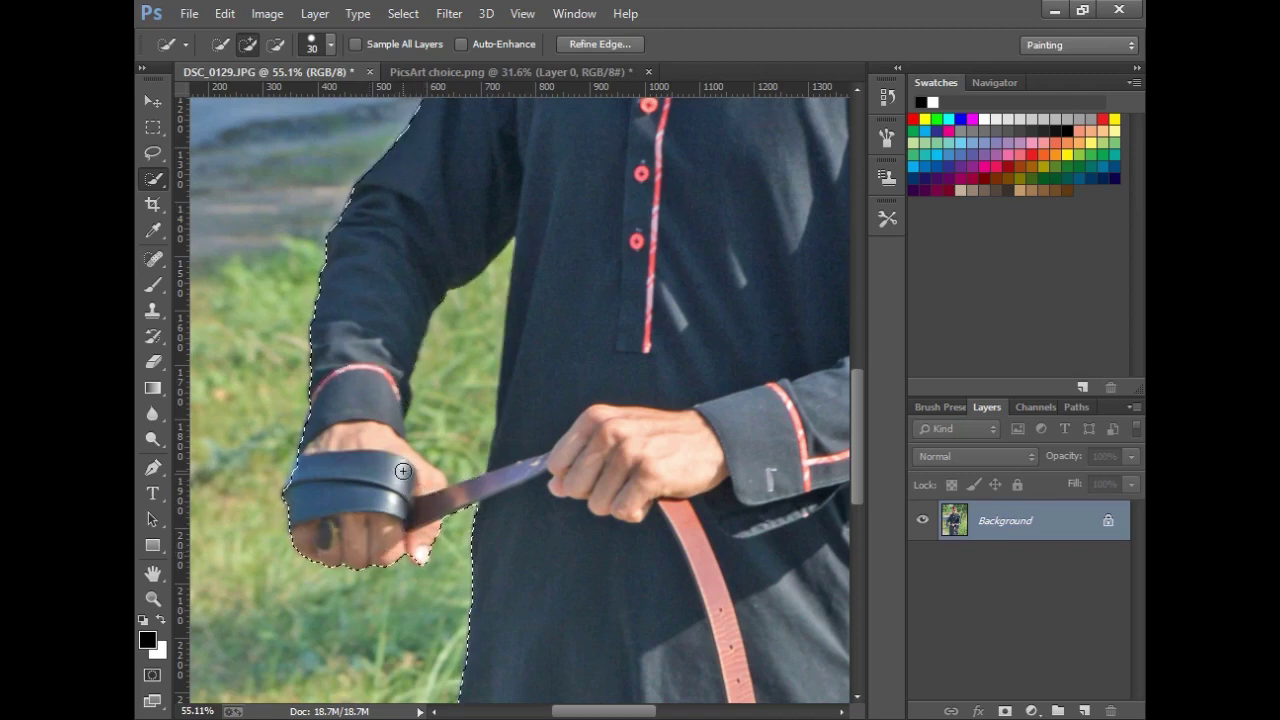
{"action": "left_click_drag", "start_coordinate": [378, 552], "coordinate": [396, 427]}
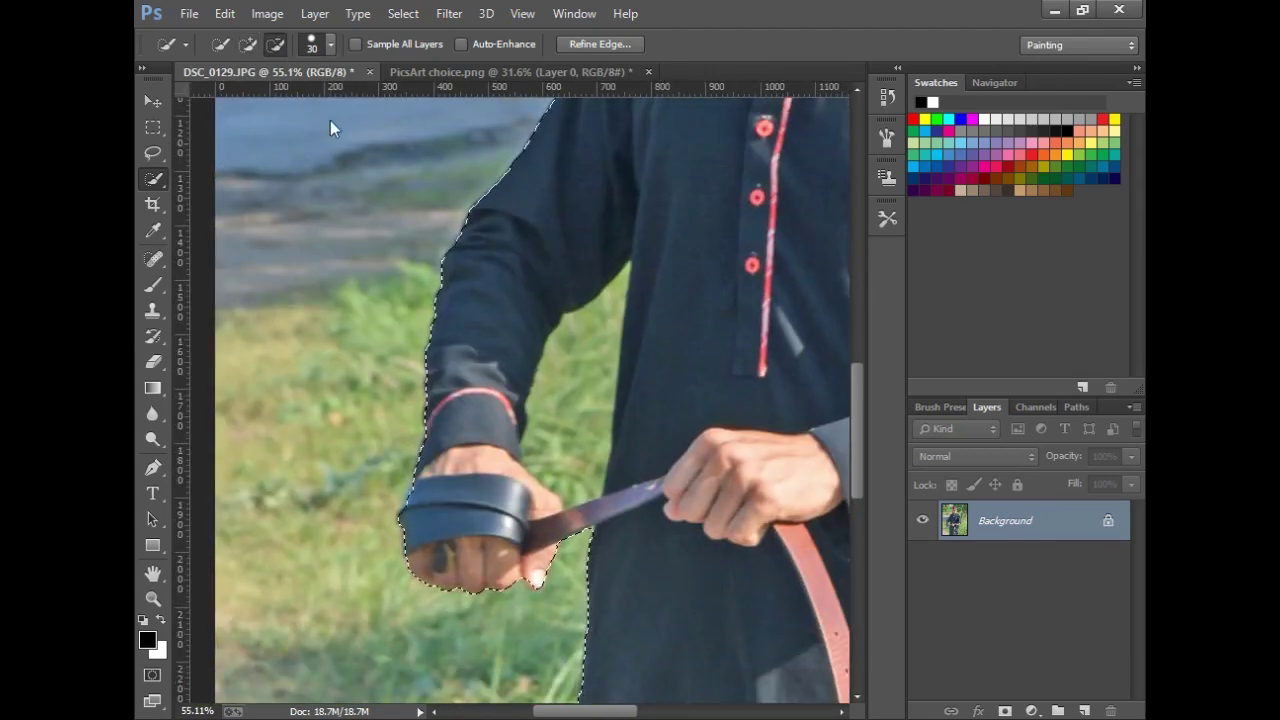
{"action": "left_click_drag", "start_coordinate": [558, 359], "coordinate": [595, 300]}
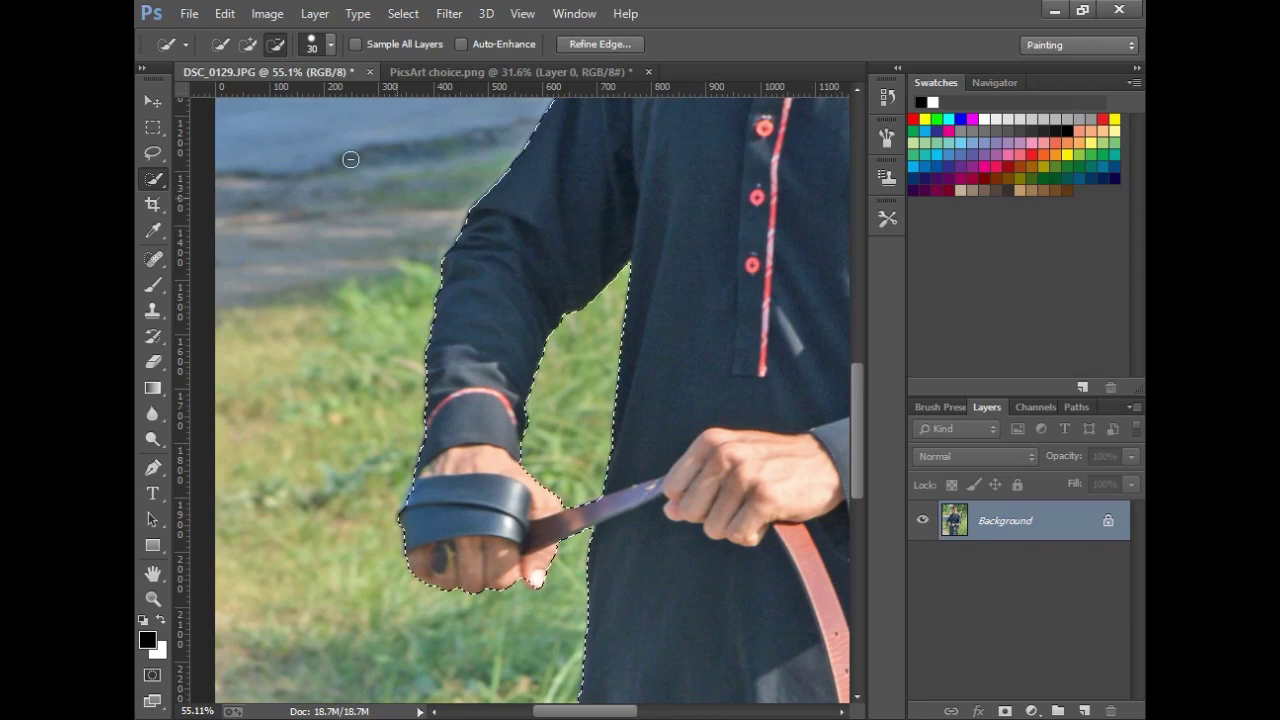
{"action": "left_click", "coordinate": [248, 44]}
{"action": "scroll", "coordinate": [557, 277], "scroll_direction": "down", "scroll_amount": 5}
{"action": "scroll", "coordinate": [614, 349], "scroll_direction": "up", "scroll_amount": 5}
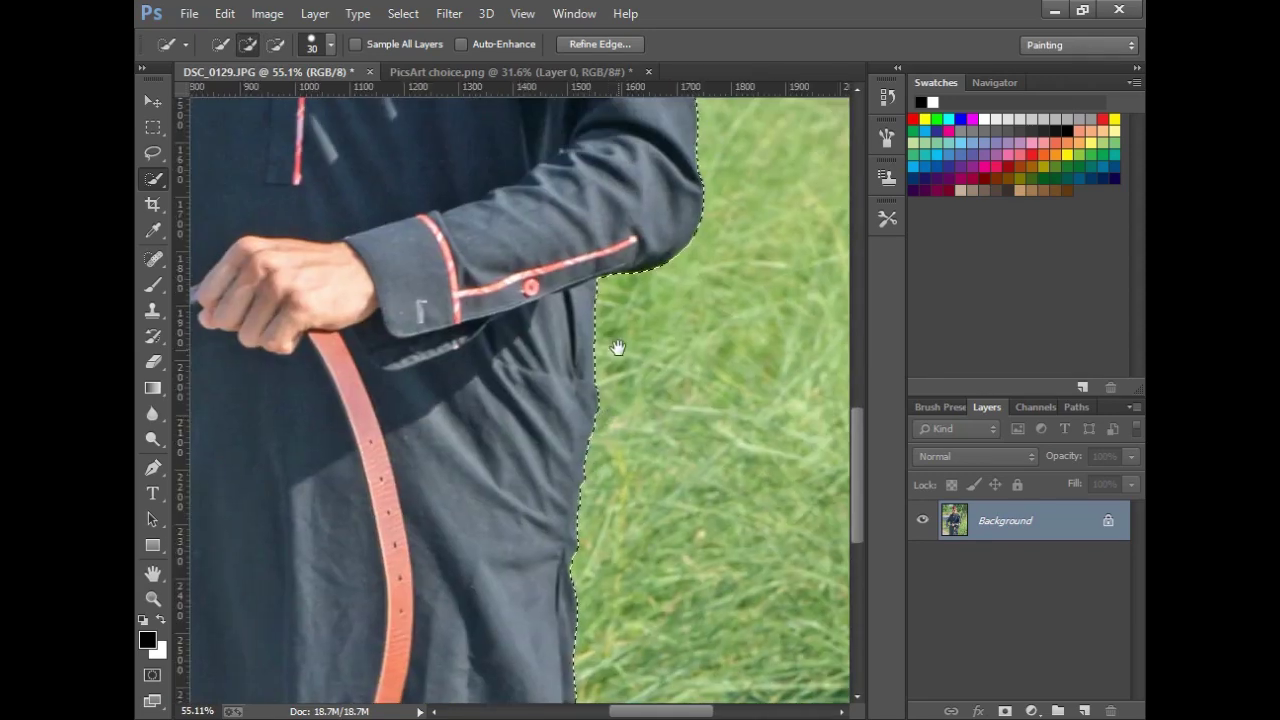
{"action": "scroll", "coordinate": [628, 469], "scroll_direction": "up", "scroll_amount": 5}
{"action": "scroll", "coordinate": [628, 469], "scroll_direction": "up", "scroll_amount": 1}
{"action": "scroll", "coordinate": [671, 494], "scroll_direction": "down", "scroll_amount": 3}
{"action": "scroll", "coordinate": [674, 354], "scroll_direction": "up", "scroll_amount": 5}
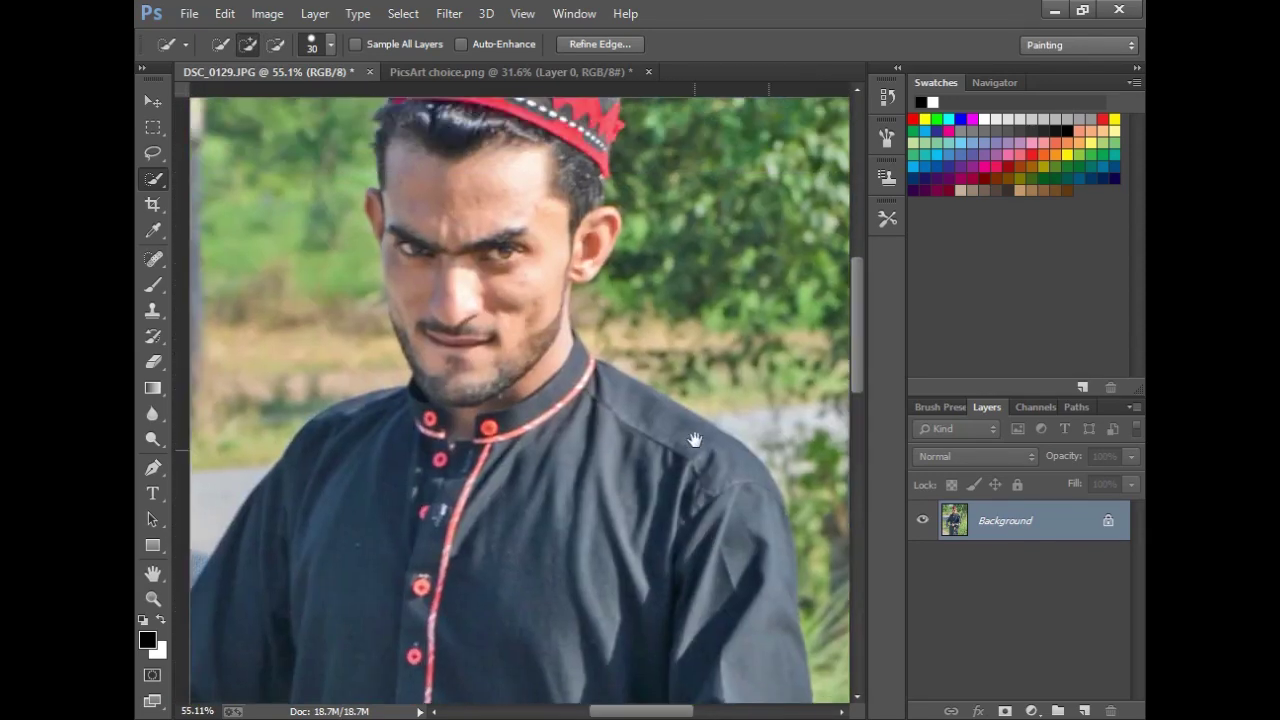
{"action": "scroll", "coordinate": [694, 443], "scroll_direction": "down", "scroll_amount": 2}
{"action": "mouse_move", "coordinate": [673, 314]}
{"action": "left_mouse_down"}
{"action": "mouse_move", "coordinate": [677, 357]}
{"action": "mouse_move", "coordinate": [781, 540]}
{"action": "left_mouse_up"}
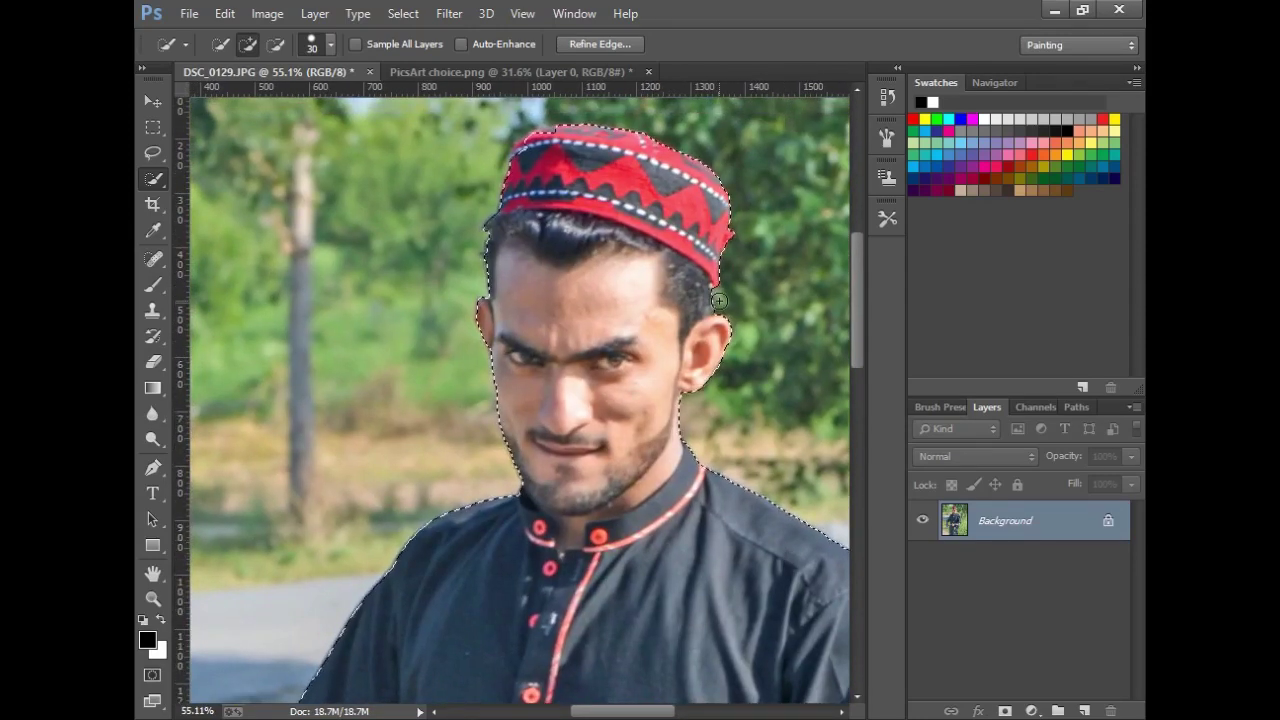
Refine the selection around the cap edge and check the left fist and belt
{"action": "left_click", "coordinate": [153, 598]}
{"action": "left_click_drag", "start_coordinate": [607, 324], "coordinate": [720, 330]}
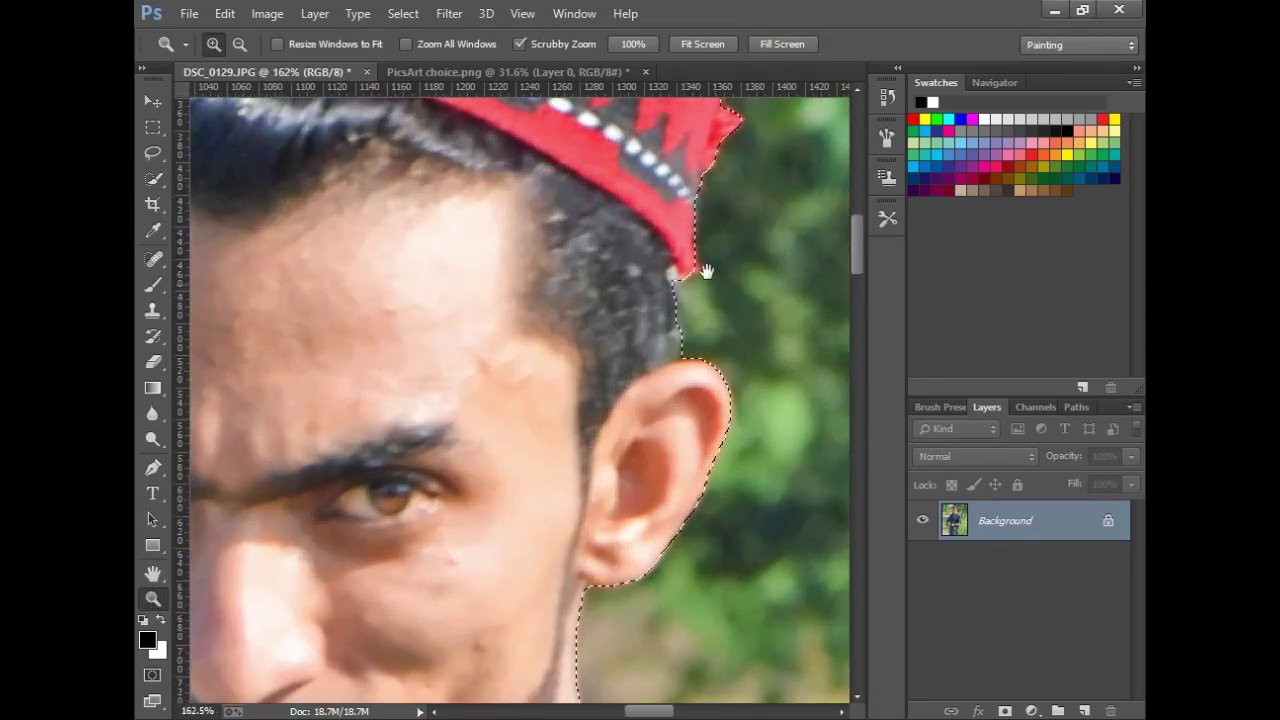
{"action": "mouse_move", "coordinate": [713, 250]}
{"action": "left_mouse_down"}
{"action": "mouse_move", "coordinate": [713, 392]}
{"action": "mouse_move", "coordinate": [808, 277]}
{"action": "left_mouse_up"}
{"action": "key", "text": "ctrl+r"}
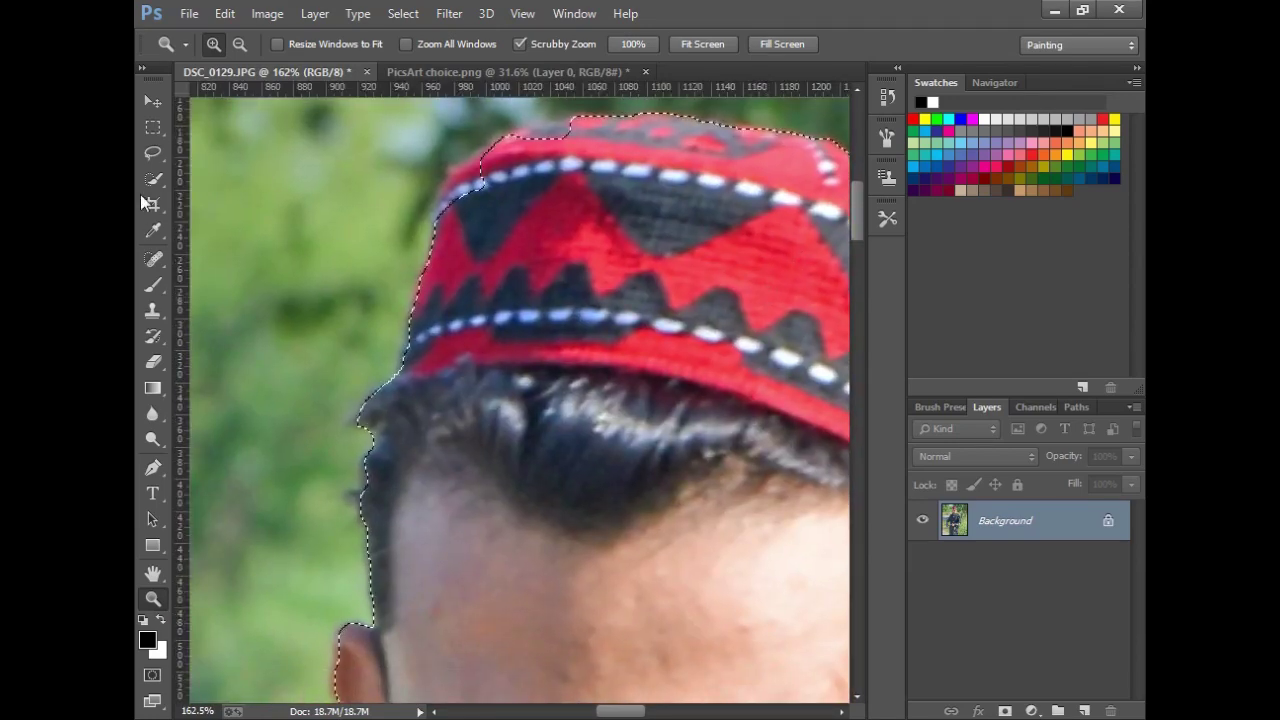
{"action": "key", "text": "w"}
{"action": "left_click_drag", "start_coordinate": [483, 167], "coordinate": [522, 270]}
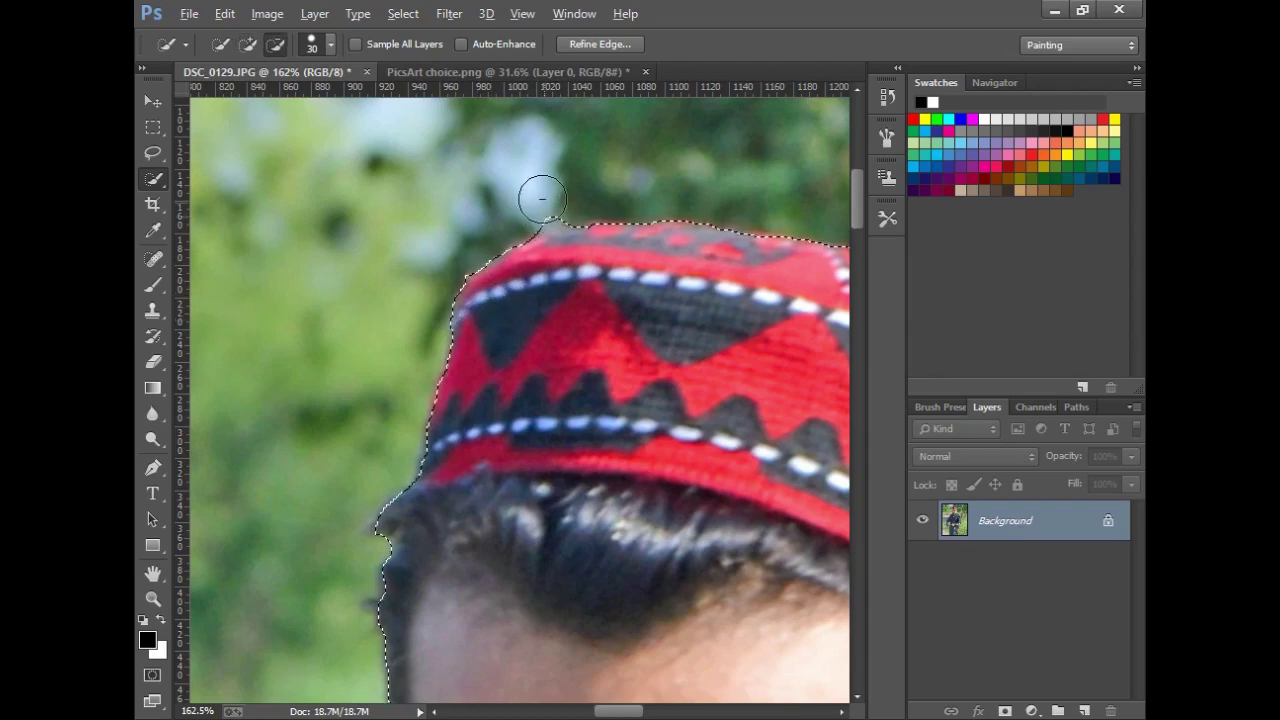
{"action": "right_click", "coordinate": [489, 413]}
{"action": "left_click", "coordinate": [514, 363]}
{"action": "left_click", "coordinate": [152, 598]}
{"action": "left_click", "coordinate": [429, 540]}
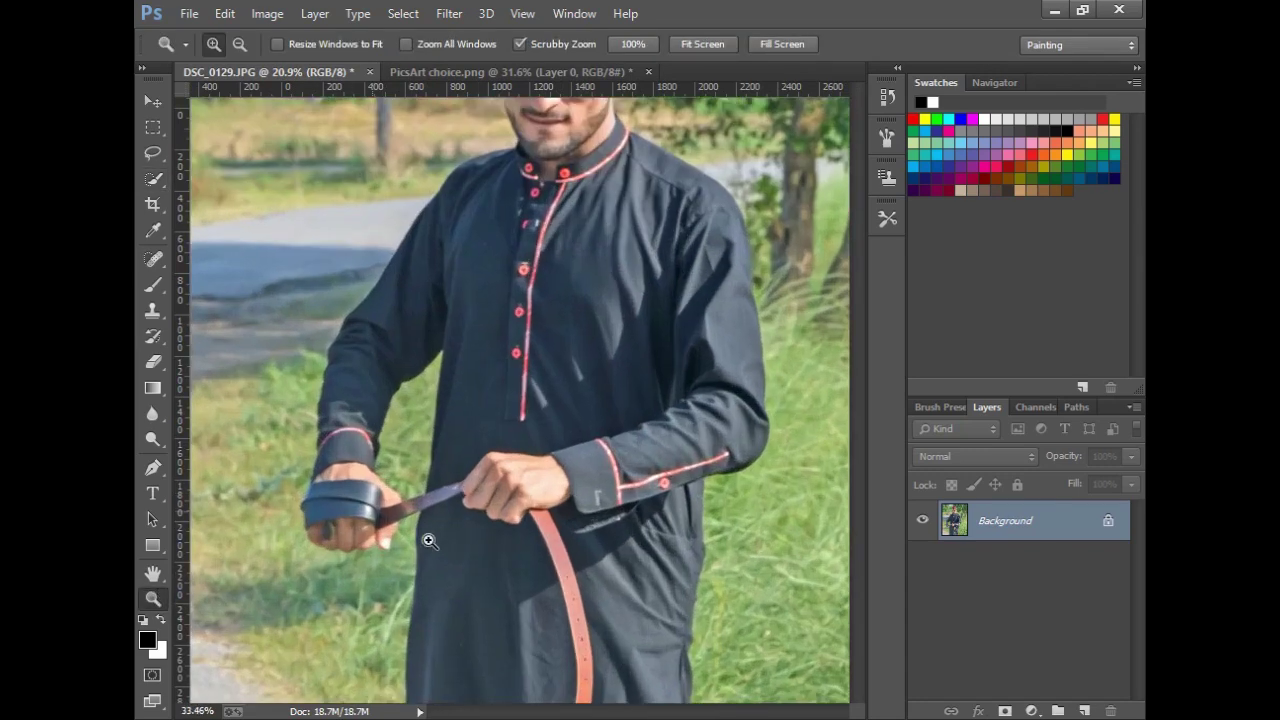
{"action": "left_click_drag", "start_coordinate": [314, 500], "coordinate": [486, 543]}
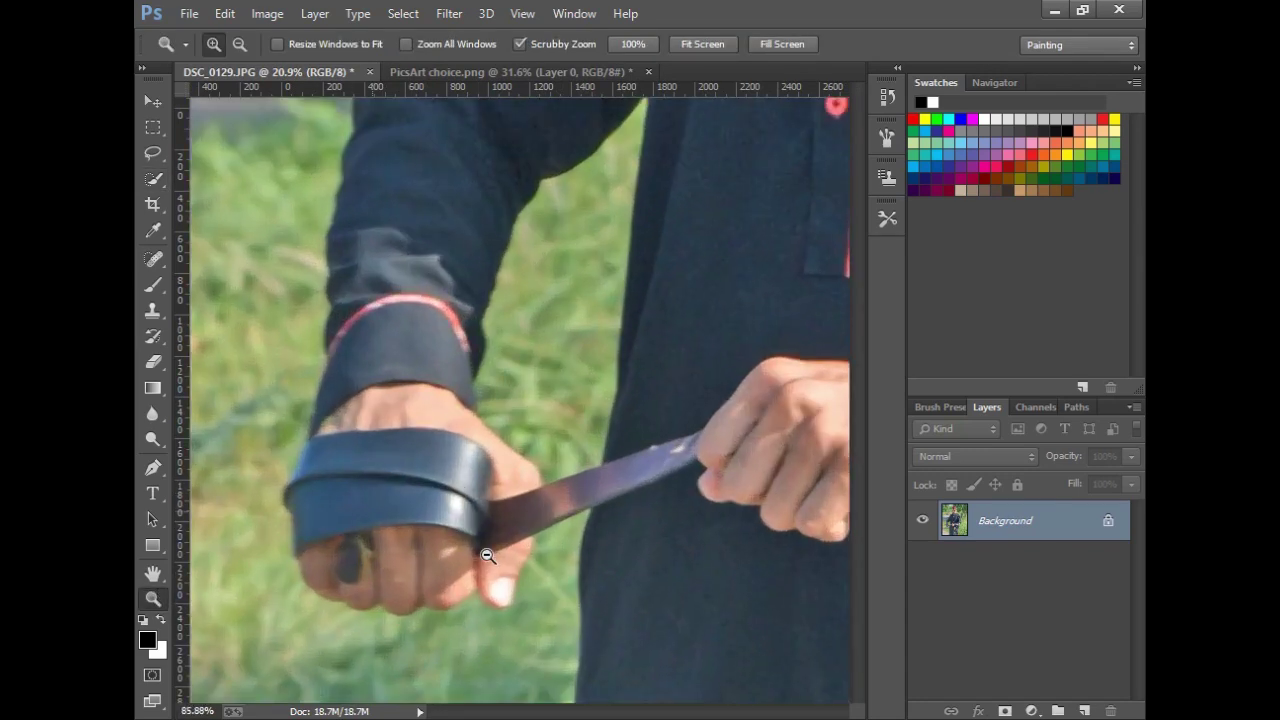
{"action": "right_click", "coordinate": [369, 404]}
{"action": "left_click", "coordinate": [385, 418]}
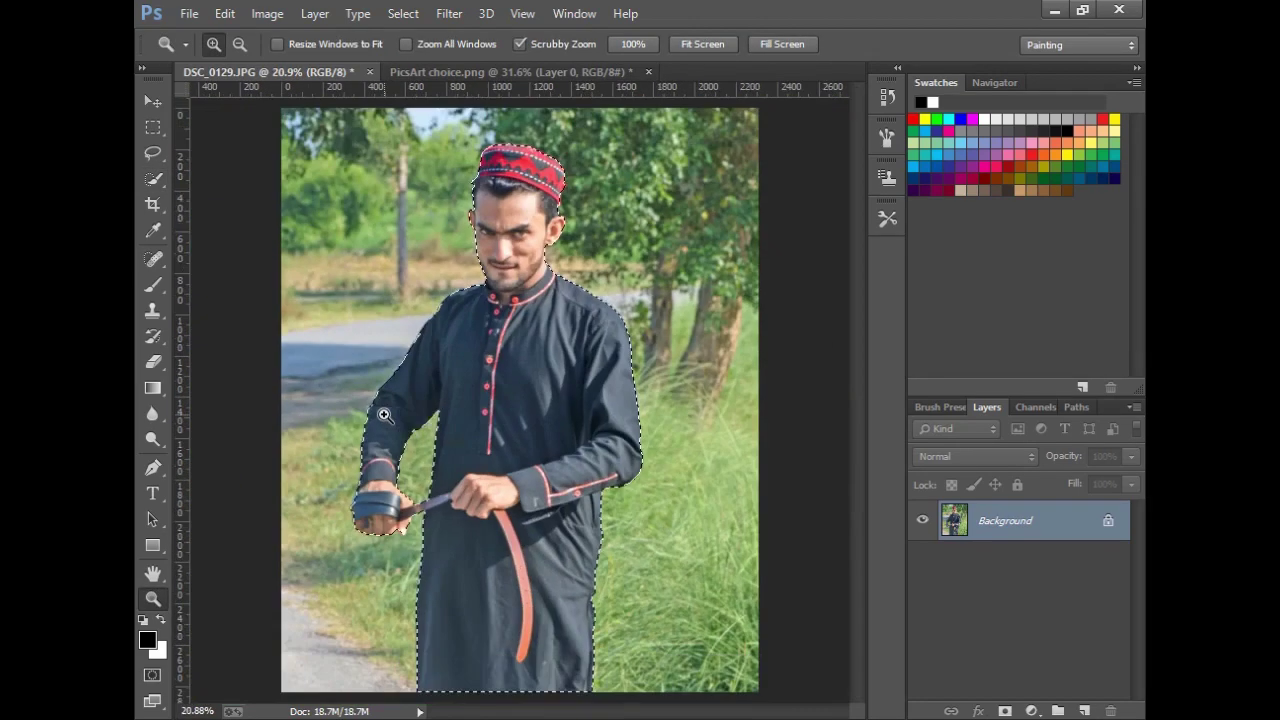
{"action": "left_click", "coordinate": [153, 183]}
{"action": "right_click", "coordinate": [488, 300]}
Copy the selected man onto Layer 1 and hide the Background layer
{"action": "left_click", "coordinate": [557, 417]}
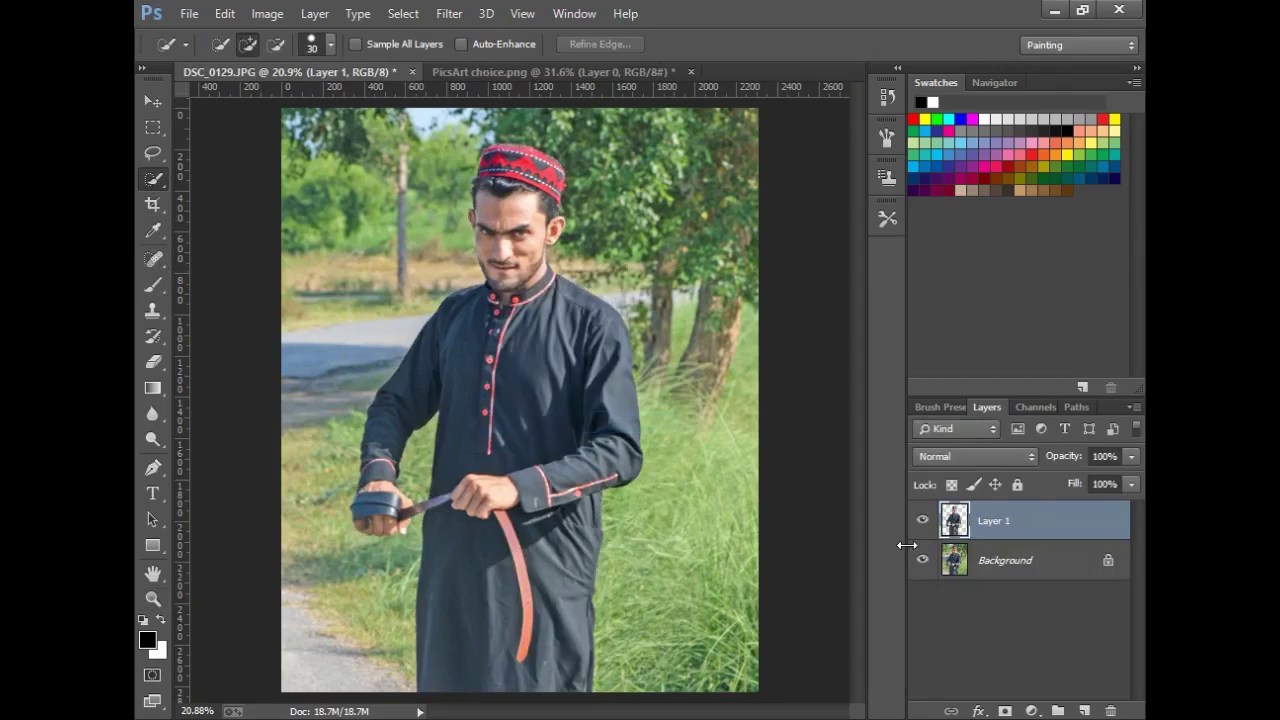
{"action": "left_click", "coordinate": [922, 560]}
{"action": "left_click", "coordinate": [153, 598]}
{"action": "left_click_drag", "start_coordinate": [470, 600], "coordinate": [520, 600]}
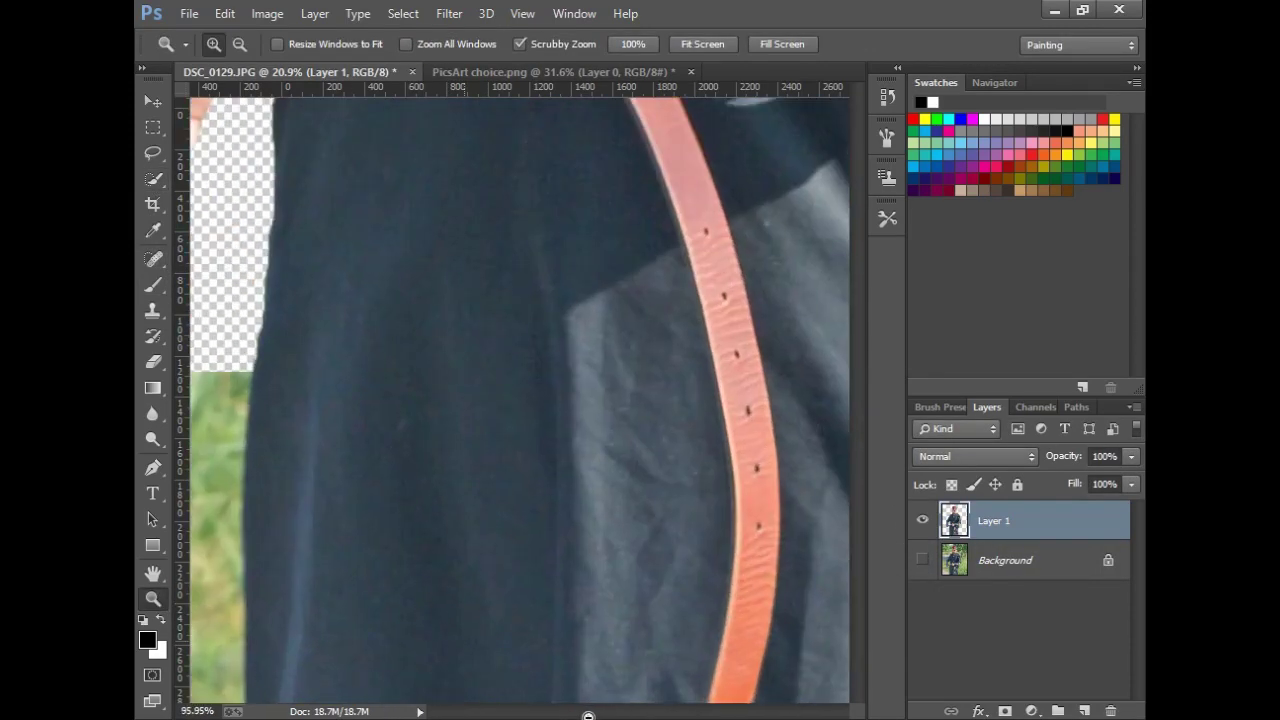
{"action": "left_click_drag", "start_coordinate": [286, 371], "coordinate": [556, 549]}
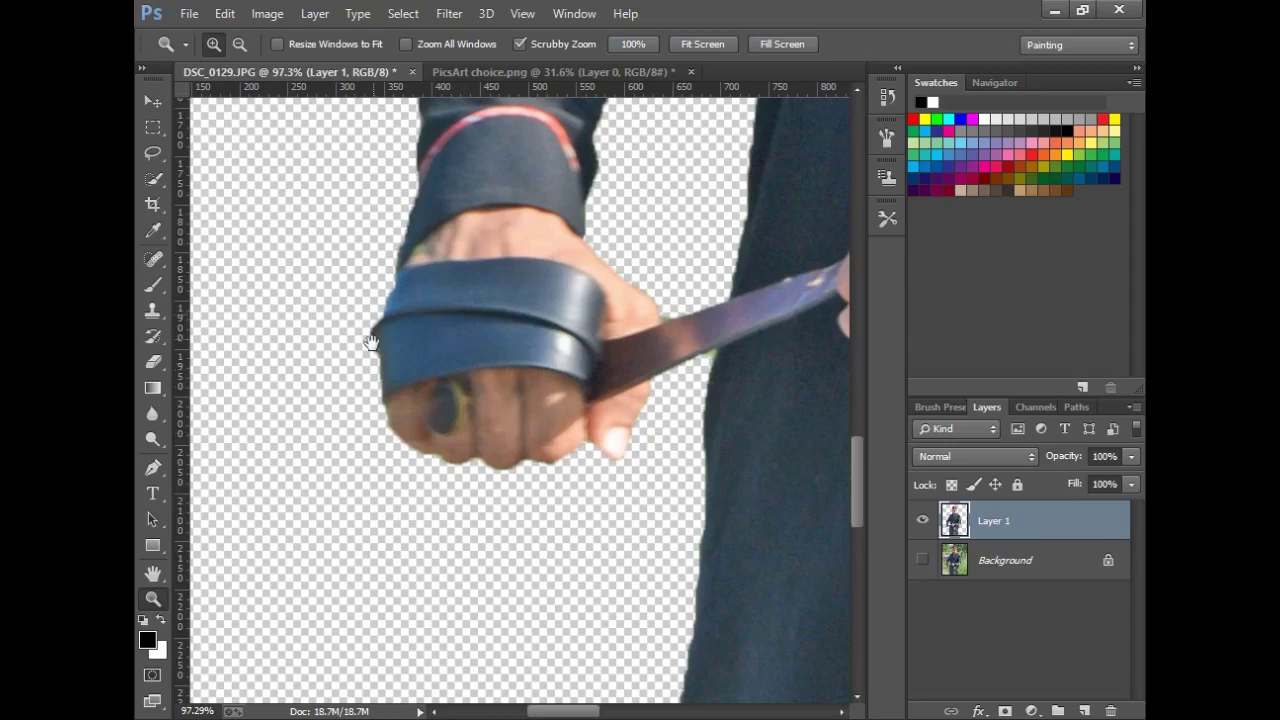
{"action": "mouse_move", "coordinate": [370, 343]}
{"action": "left_mouse_down"}
{"action": "mouse_move", "coordinate": [457, 317]}
{"action": "mouse_move", "coordinate": [318, 373]}
{"action": "left_mouse_up"}
Erase leftover fringe around the fist, strap and knuckles
{"action": "left_click", "coordinate": [155, 362]}
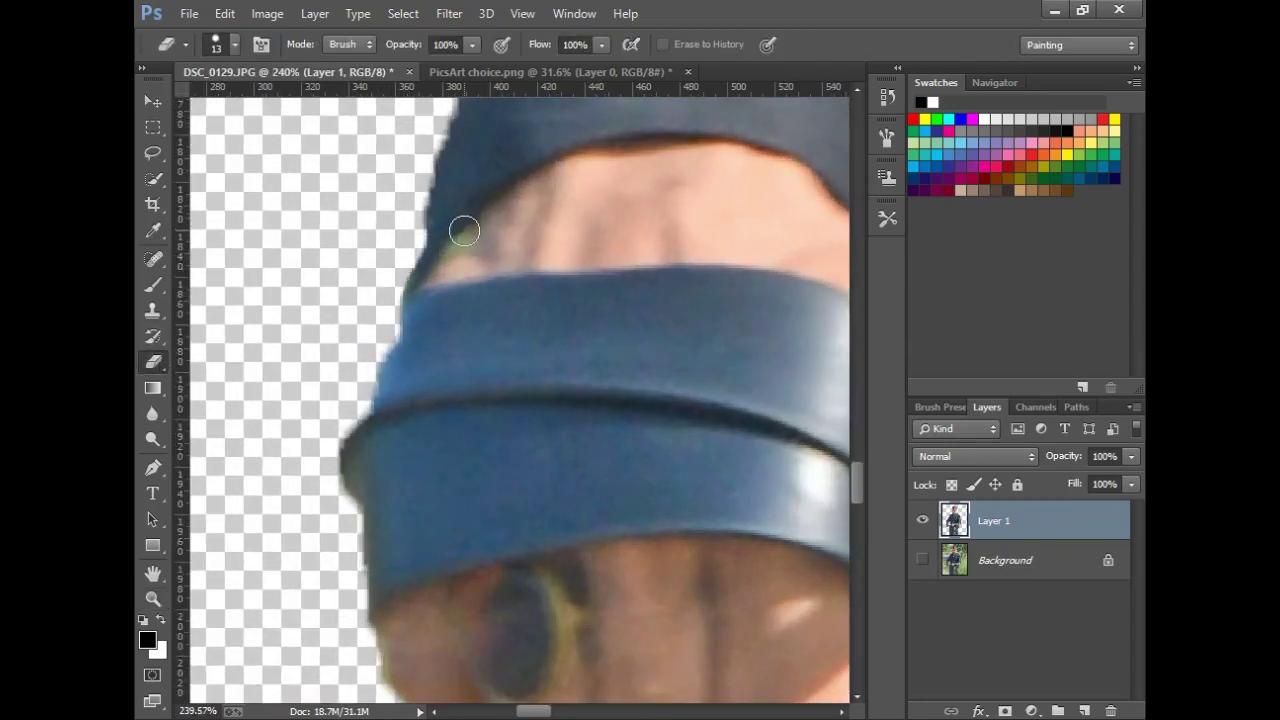
{"action": "left_click_drag", "start_coordinate": [464, 231], "coordinate": [408, 270]}
{"action": "left_click_drag", "start_coordinate": [457, 221], "coordinate": [424, 199]}
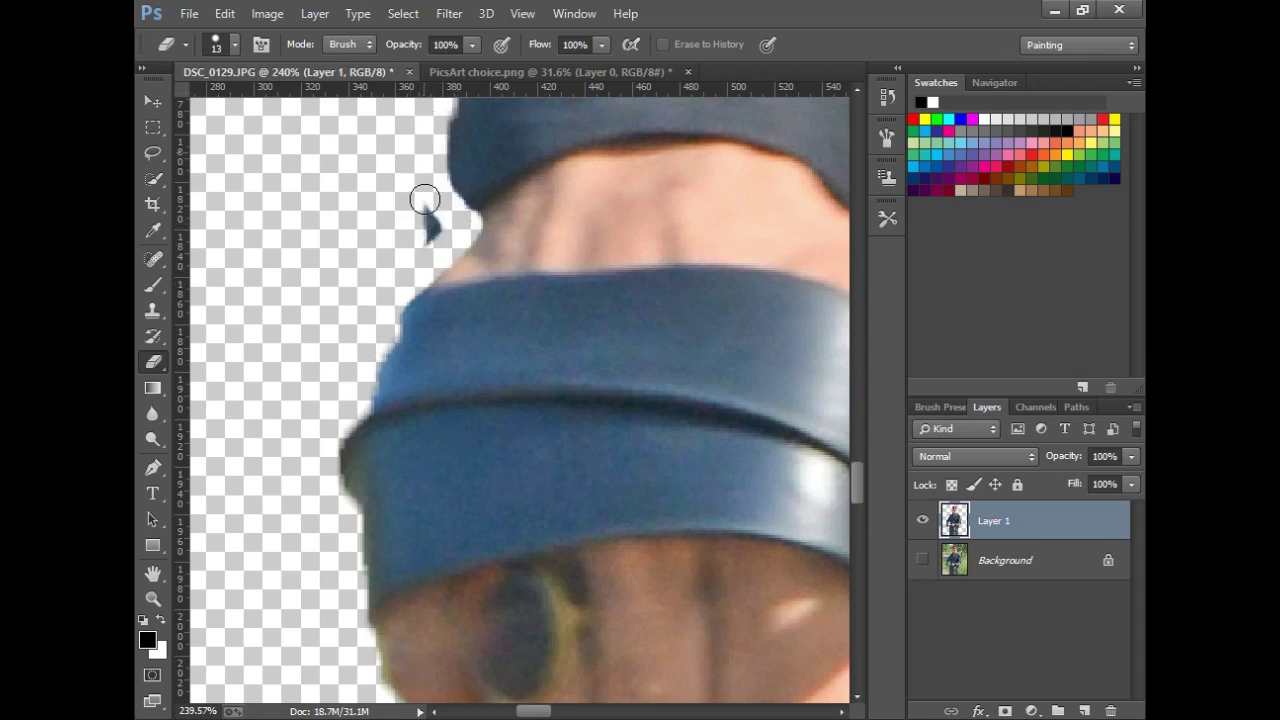
{"action": "scroll", "coordinate": [466, 231], "scroll_direction": "down", "scroll_amount": 3}
{"action": "scroll", "coordinate": [417, 220], "scroll_direction": "down", "scroll_amount": 3}
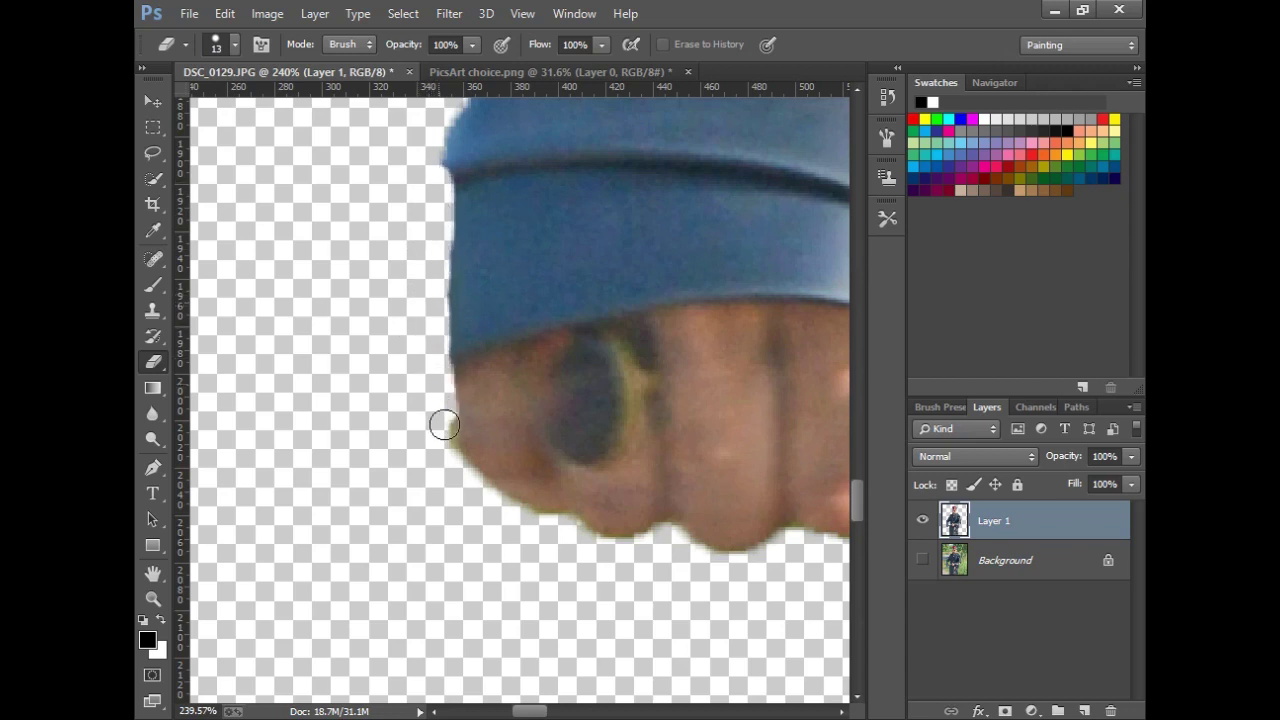
{"action": "left_click_drag", "start_coordinate": [479, 317], "coordinate": [560, 495]}
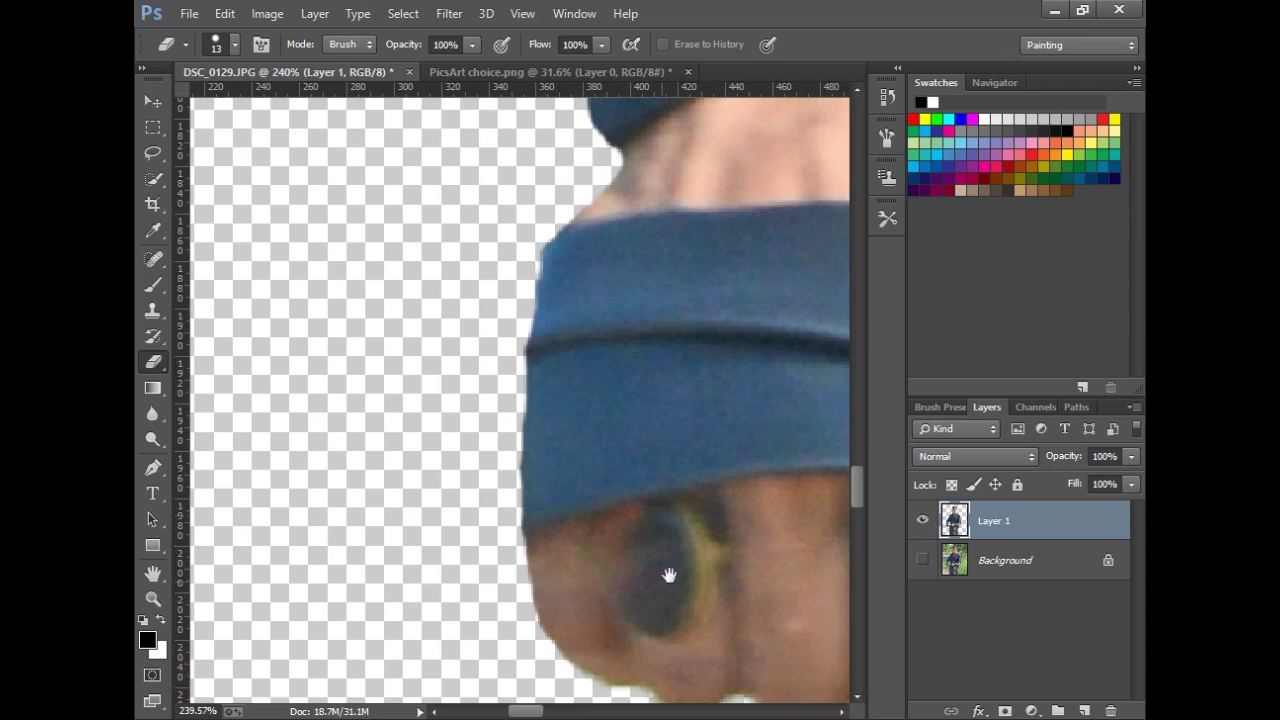
{"action": "left_click_drag", "start_coordinate": [669, 575], "coordinate": [608, 457]}
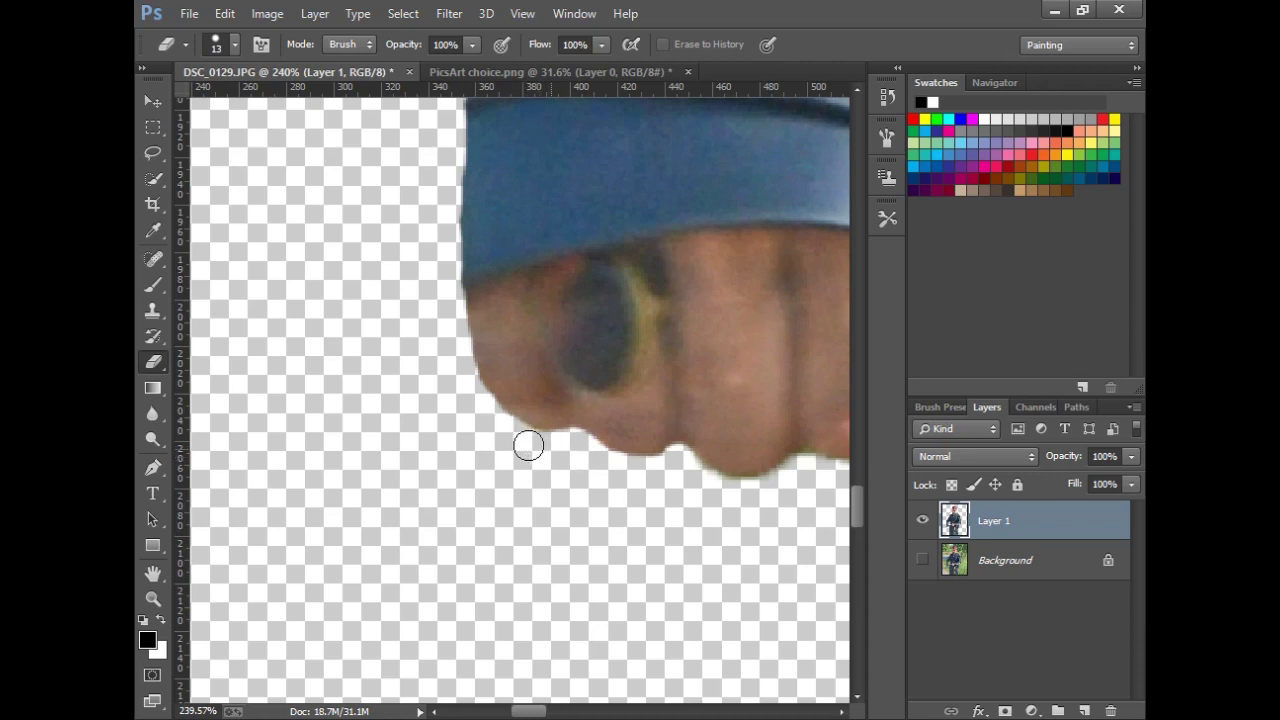
{"action": "left_click_drag", "start_coordinate": [753, 484], "coordinate": [640, 459]}
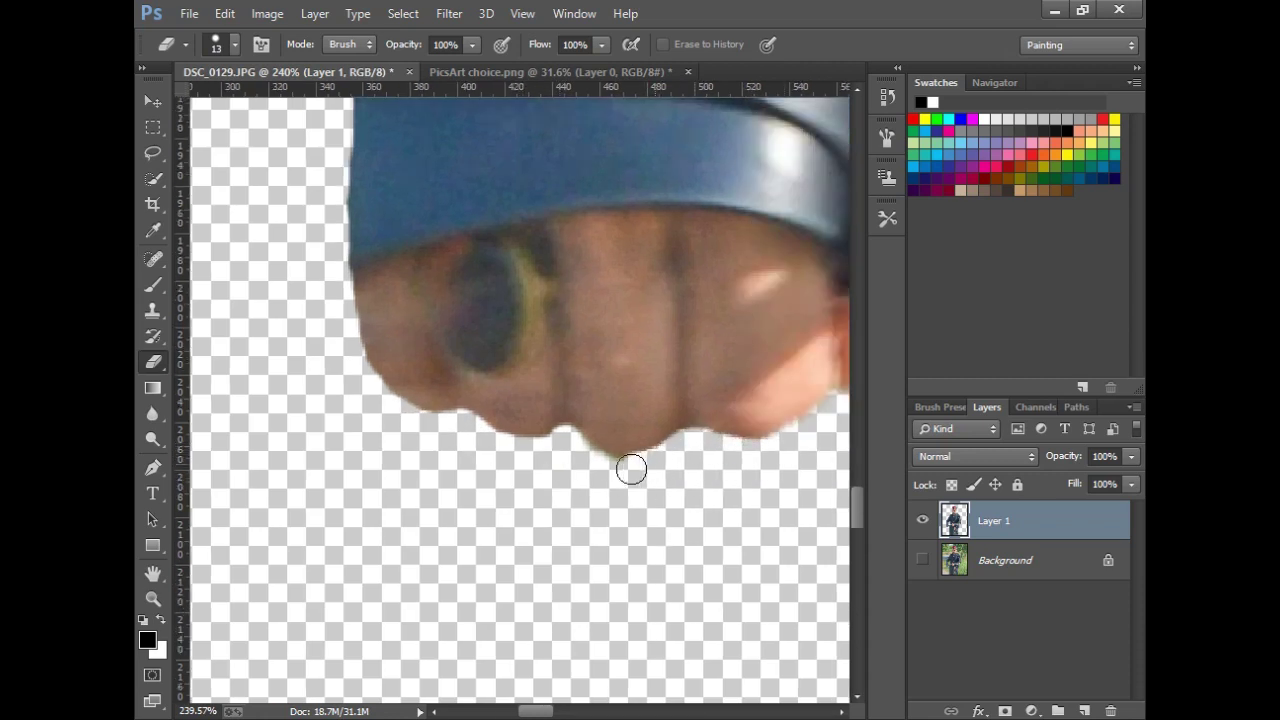
Clean the remaining edge pixels along the fist's bottom and the sleeve cuff
{"action": "scroll", "coordinate": [590, 500], "scroll_direction": "right", "scroll_amount": 3}
{"action": "scroll", "coordinate": [608, 540], "scroll_direction": "right", "scroll_amount": 3}
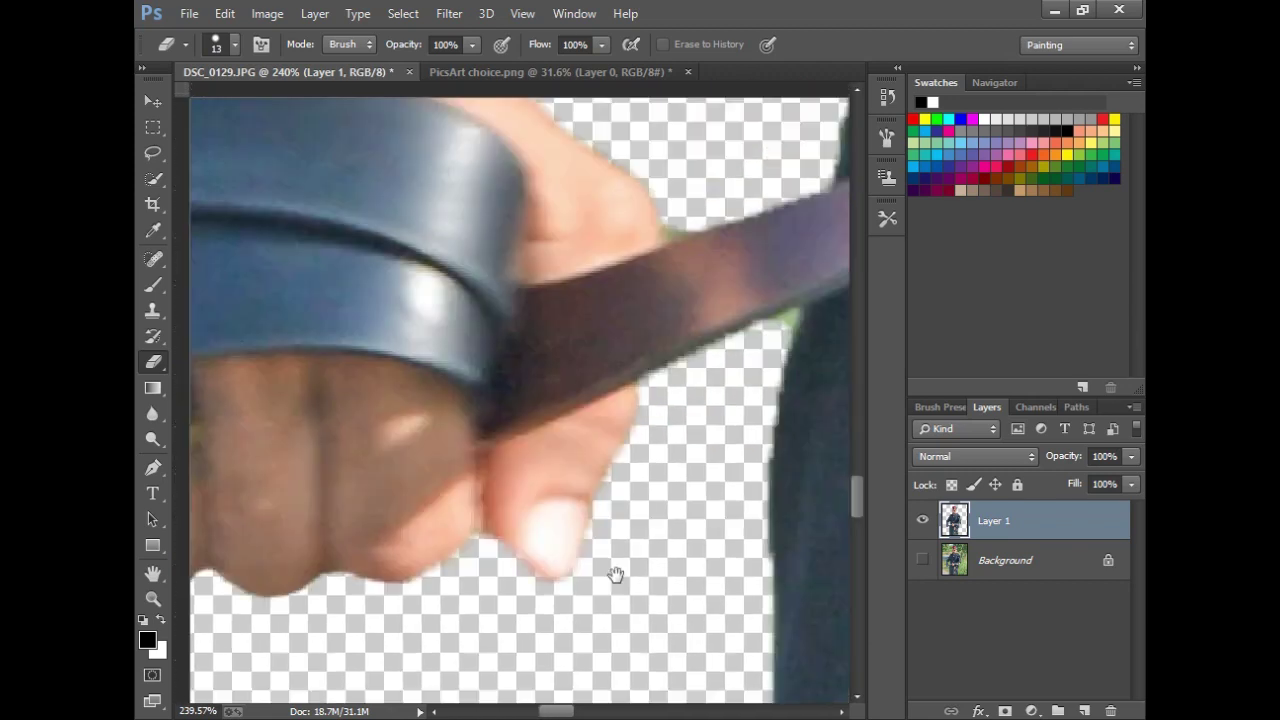
{"action": "scroll", "coordinate": [700, 500], "scroll_direction": "right", "scroll_amount": 3}
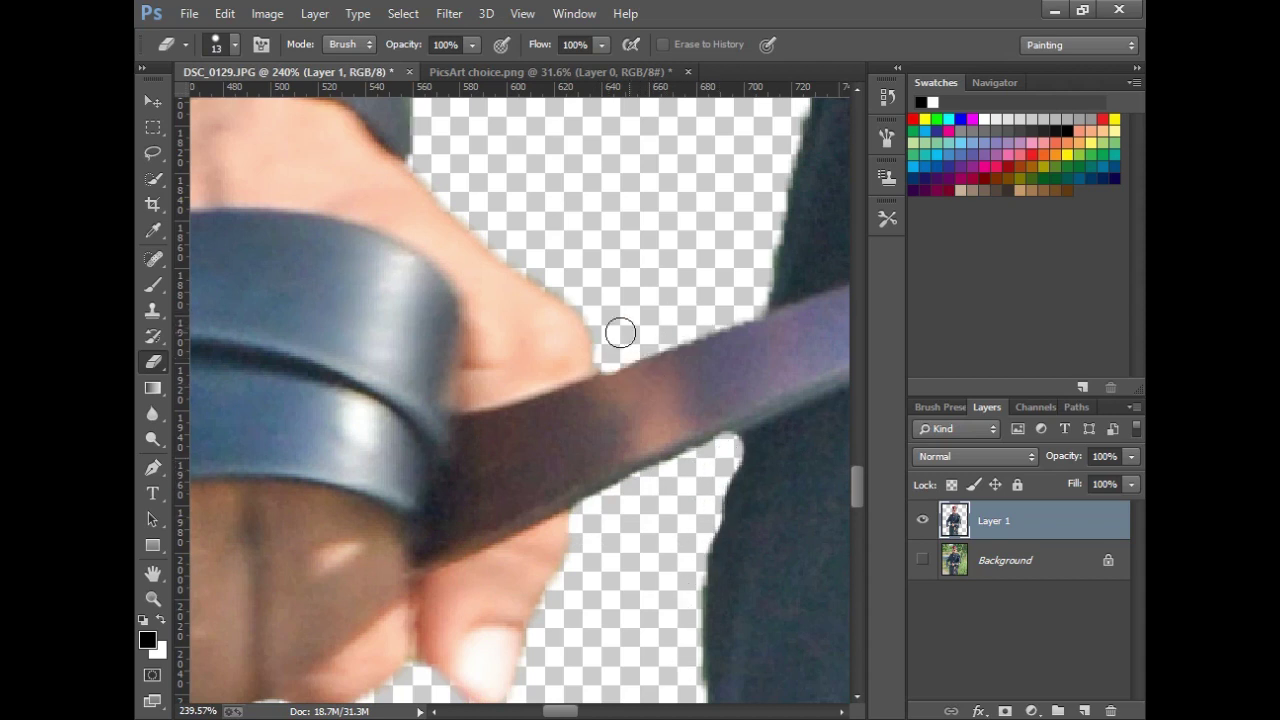
{"action": "left_click_drag", "start_coordinate": [493, 247], "coordinate": [637, 429]}
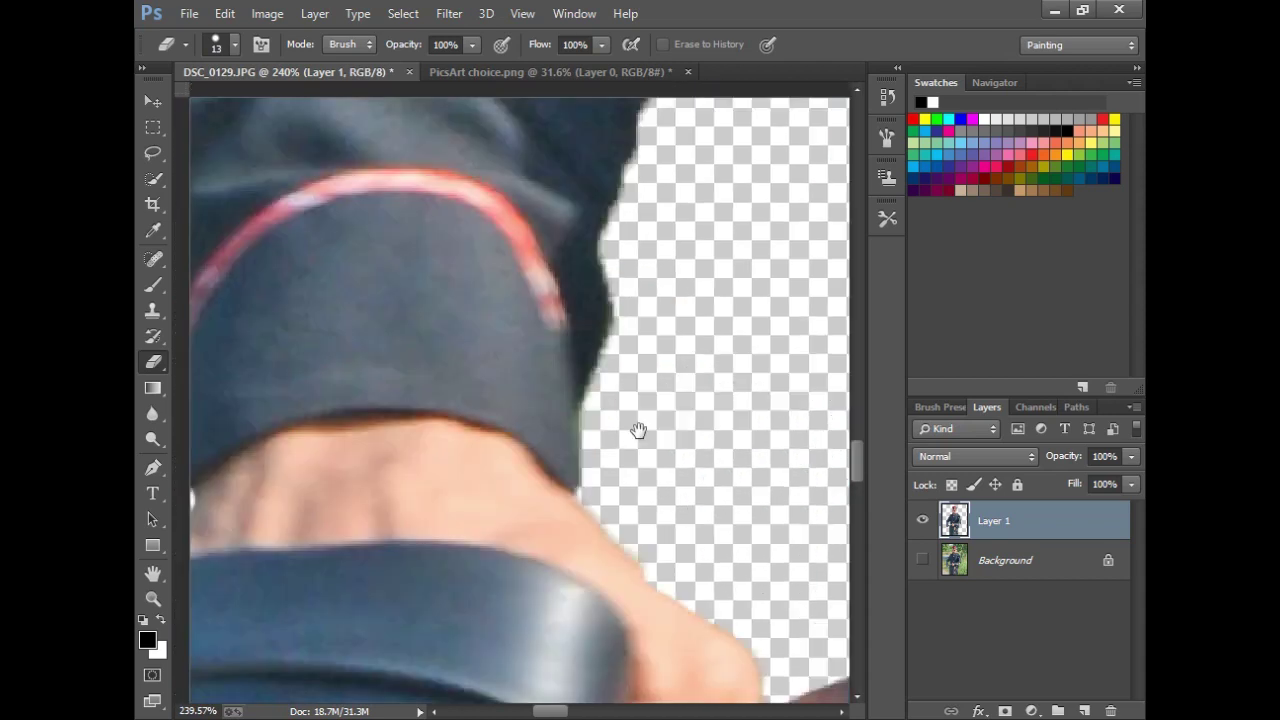
{"action": "scroll", "coordinate": [680, 415], "scroll_direction": "up", "scroll_amount": 3}
{"action": "left_click_drag", "start_coordinate": [720, 400], "coordinate": [655, 437]}
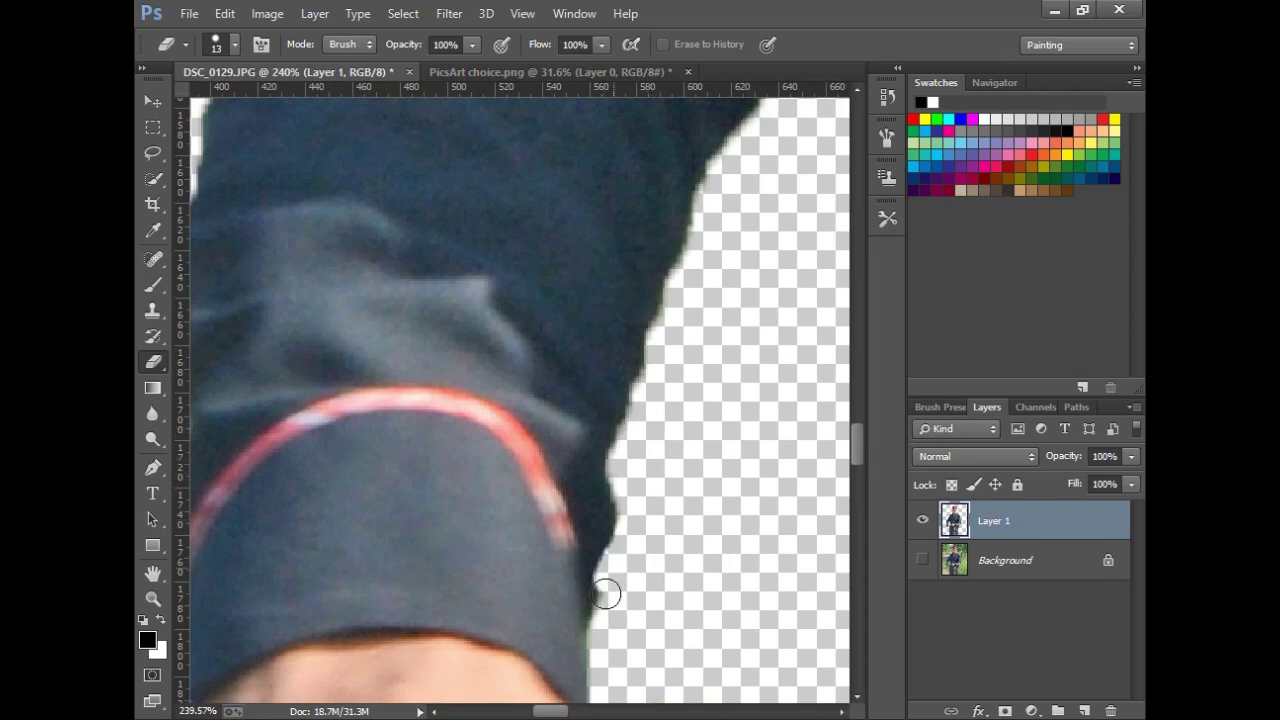
{"action": "right_click", "coordinate": [585, 430]}
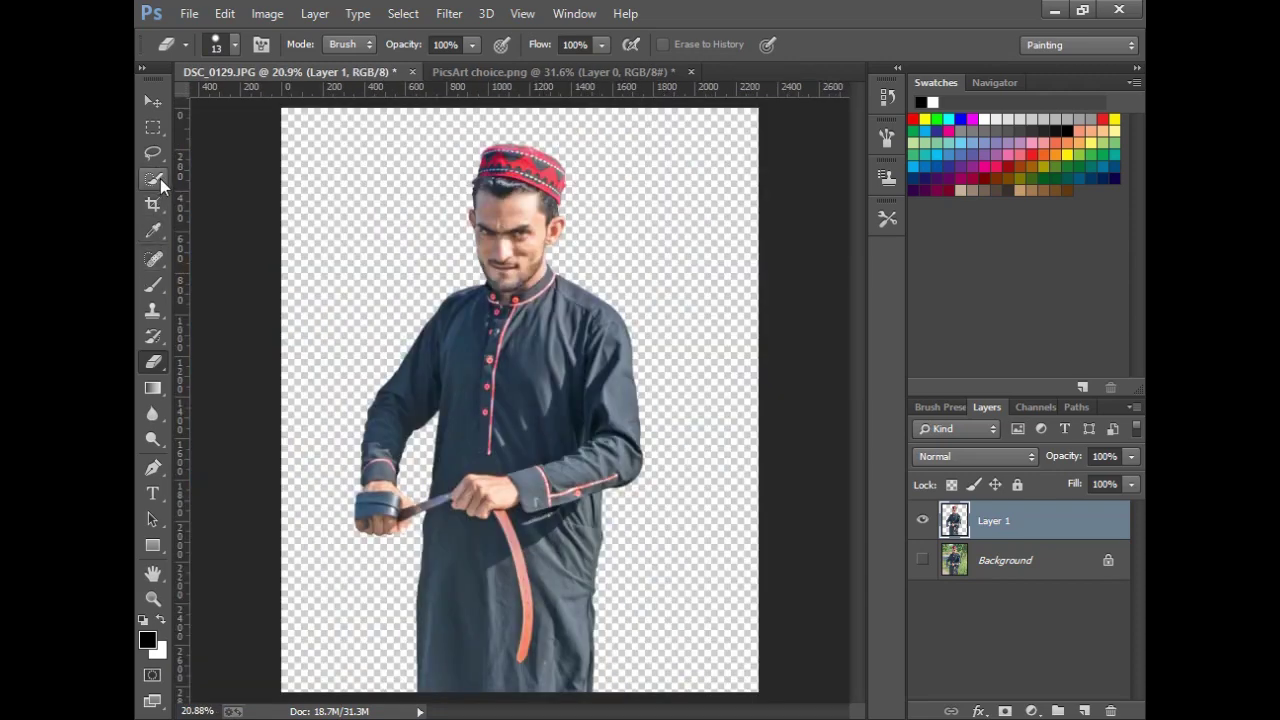
Erase the background remnants around the red cap and hairline, then view the whole figure
{"action": "key", "text": "z"}
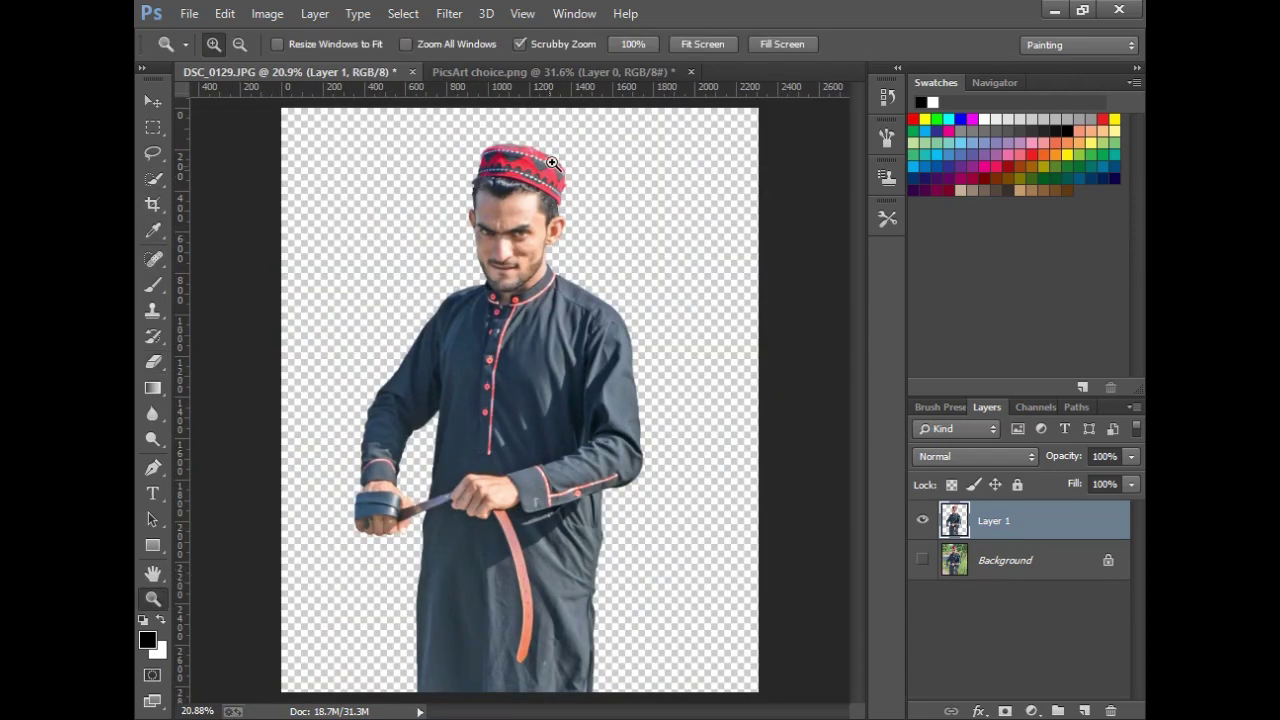
{"action": "left_click_drag", "start_coordinate": [551, 162], "coordinate": [671, 416]}
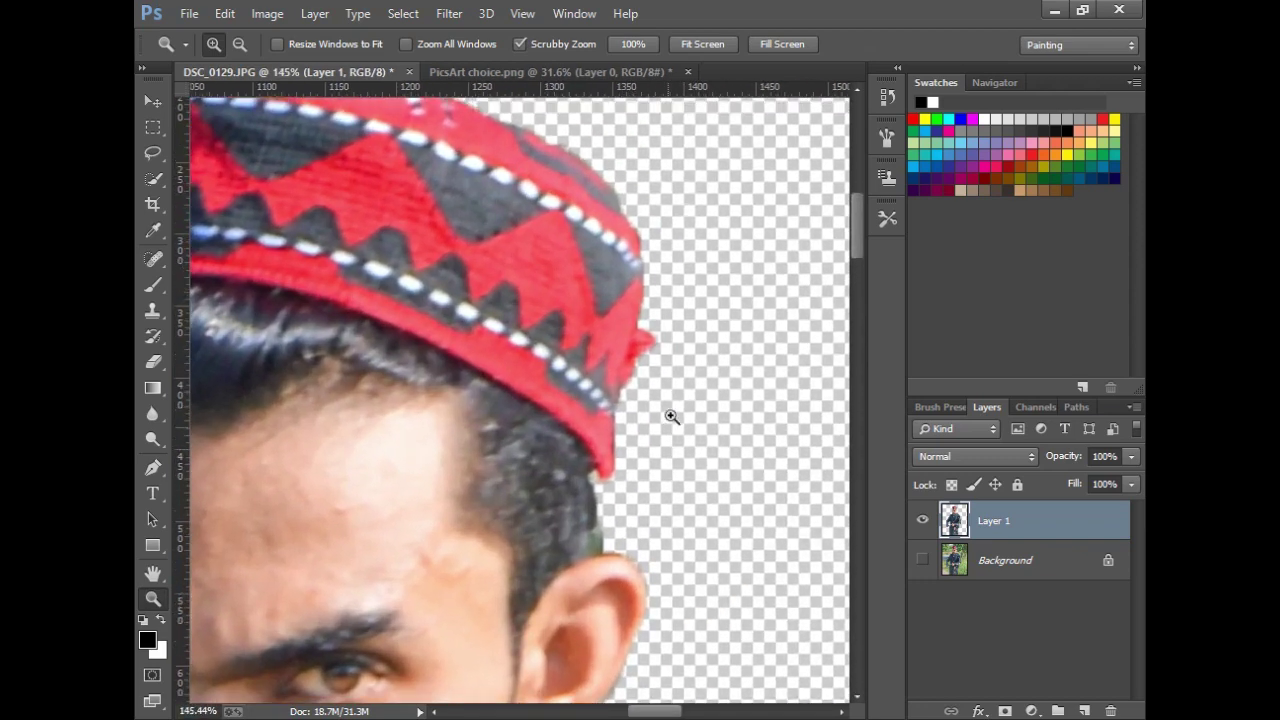
{"action": "key", "text": "e"}
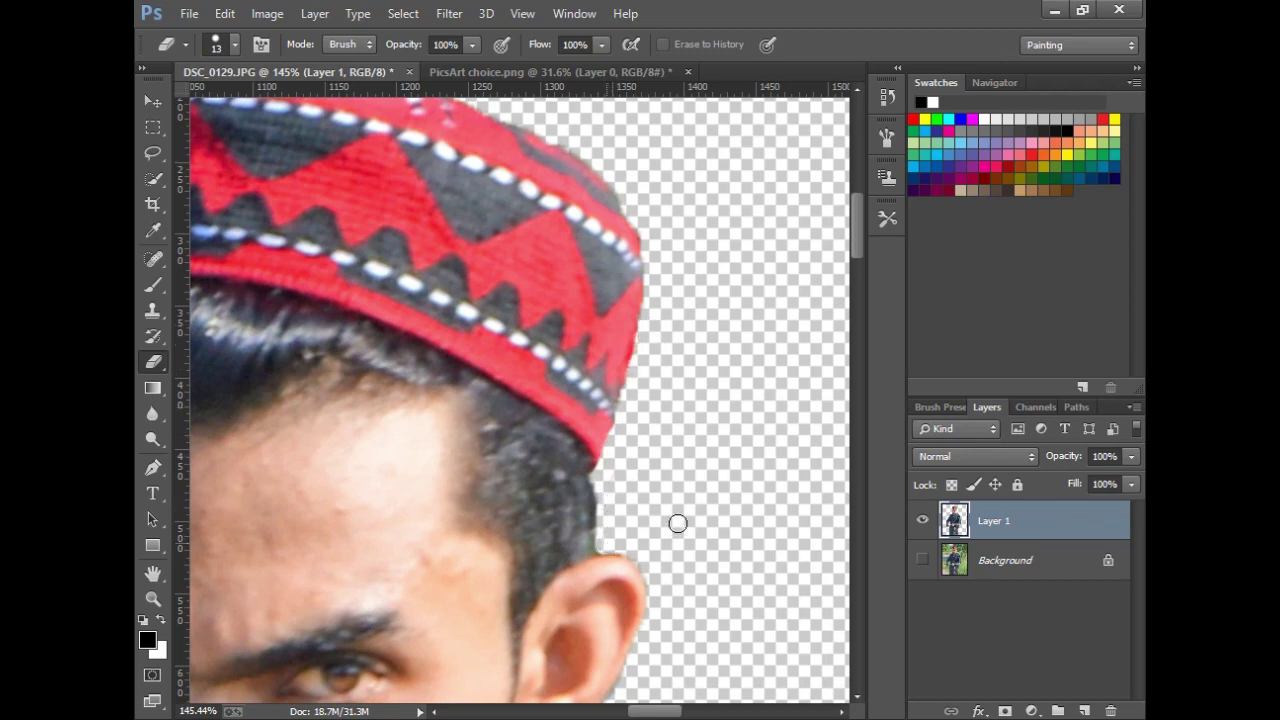
{"action": "scroll", "coordinate": [678, 523], "scroll_direction": "up", "scroll_amount": 3}
{"action": "scroll", "coordinate": [670, 400], "scroll_direction": "left", "scroll_amount": 3}
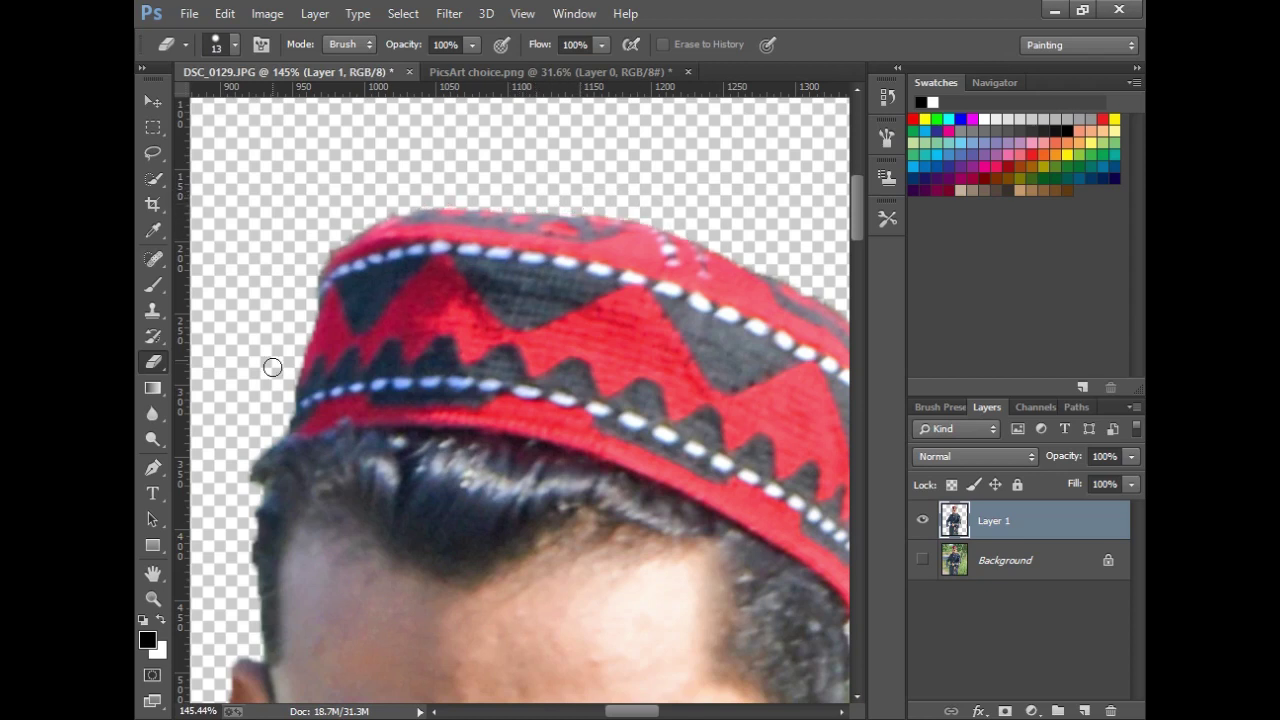
{"action": "scroll", "coordinate": [312, 282], "scroll_direction": "down", "scroll_amount": 3}
{"action": "scroll", "coordinate": [373, 325], "scroll_direction": "left", "scroll_amount": 2}
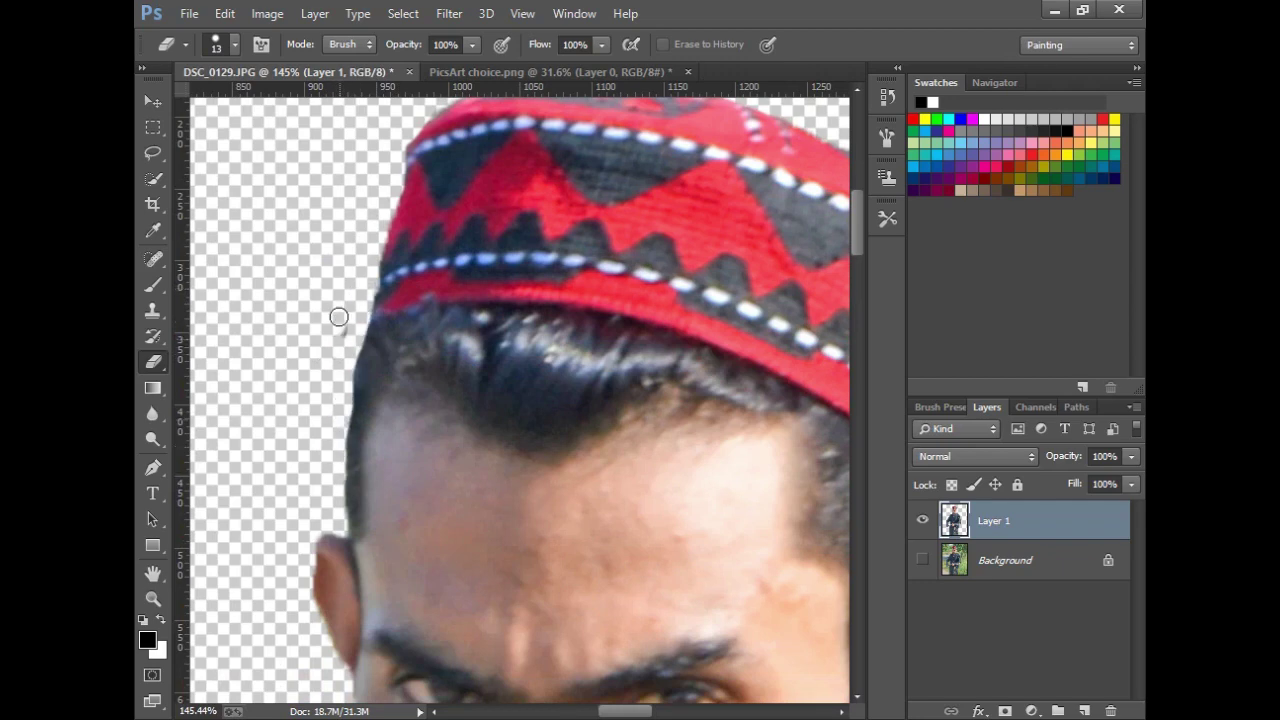
{"action": "scroll", "coordinate": [398, 482], "scroll_direction": "down", "scroll_amount": 5}
{"action": "scroll", "coordinate": [429, 309], "scroll_direction": "down", "scroll_amount": 3}
{"action": "scroll", "coordinate": [363, 217], "scroll_direction": "down", "scroll_amount": 1}
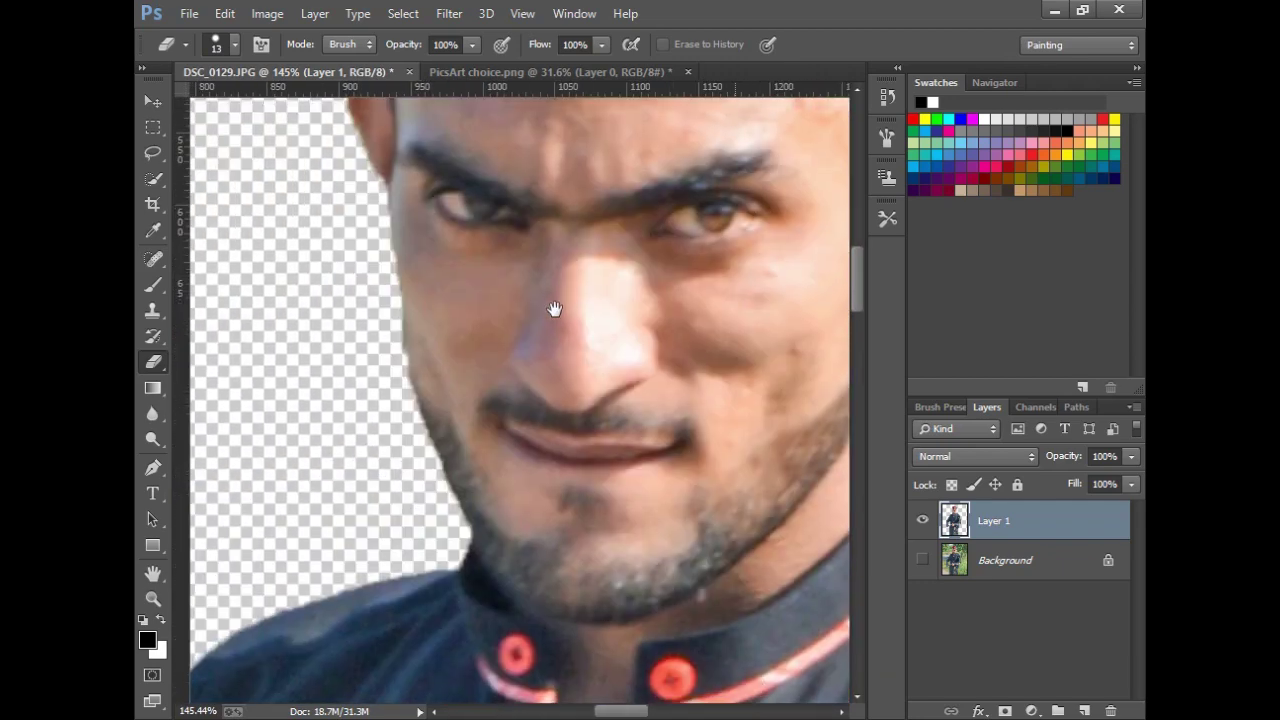
{"action": "right_click", "coordinate": [553, 318]}
{"action": "left_click", "coordinate": [557, 325]}
{"action": "left_click", "coordinate": [152, 598]}
{"action": "left_click_drag", "start_coordinate": [630, 590], "coordinate": [610, 591]}
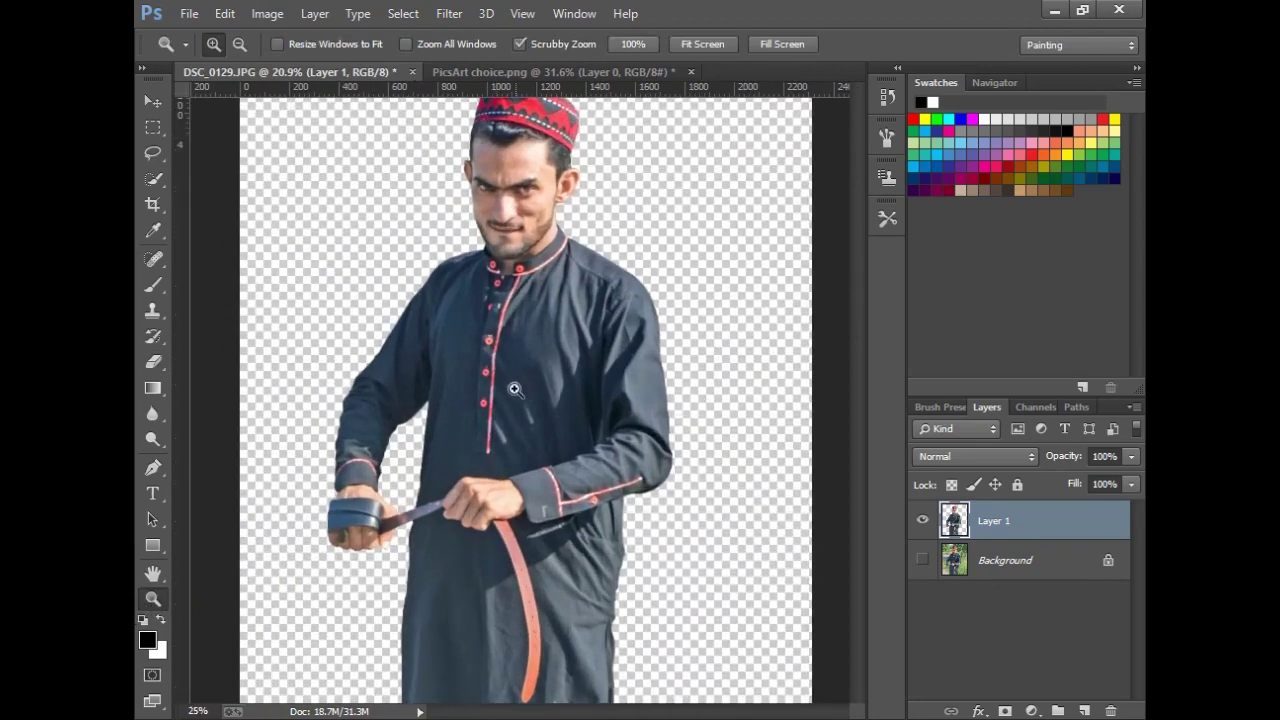
Drag the cutout man into the PicsArt choice street scene
{"action": "key", "text": "v"}
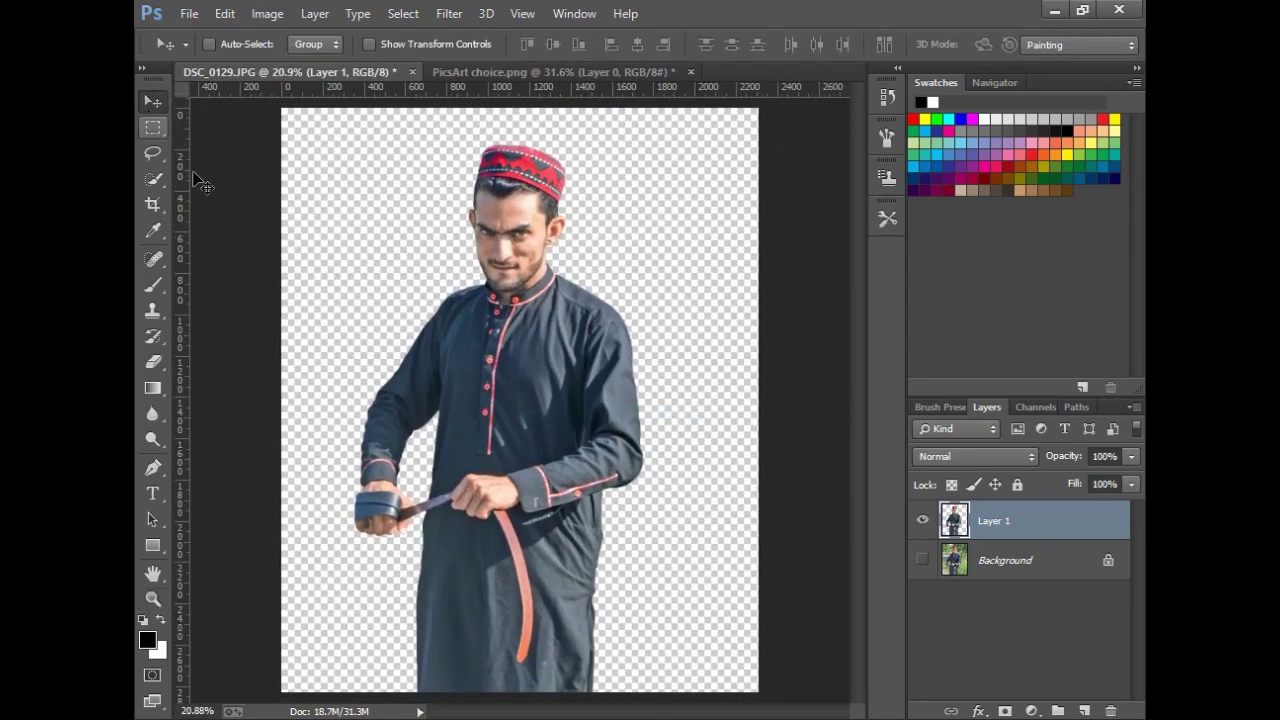
{"action": "mouse_move", "coordinate": [538, 374]}
{"action": "left_mouse_down"}
{"action": "mouse_move", "coordinate": [551, 416]}
{"action": "mouse_move", "coordinate": [530, 373]}
{"action": "left_mouse_up"}
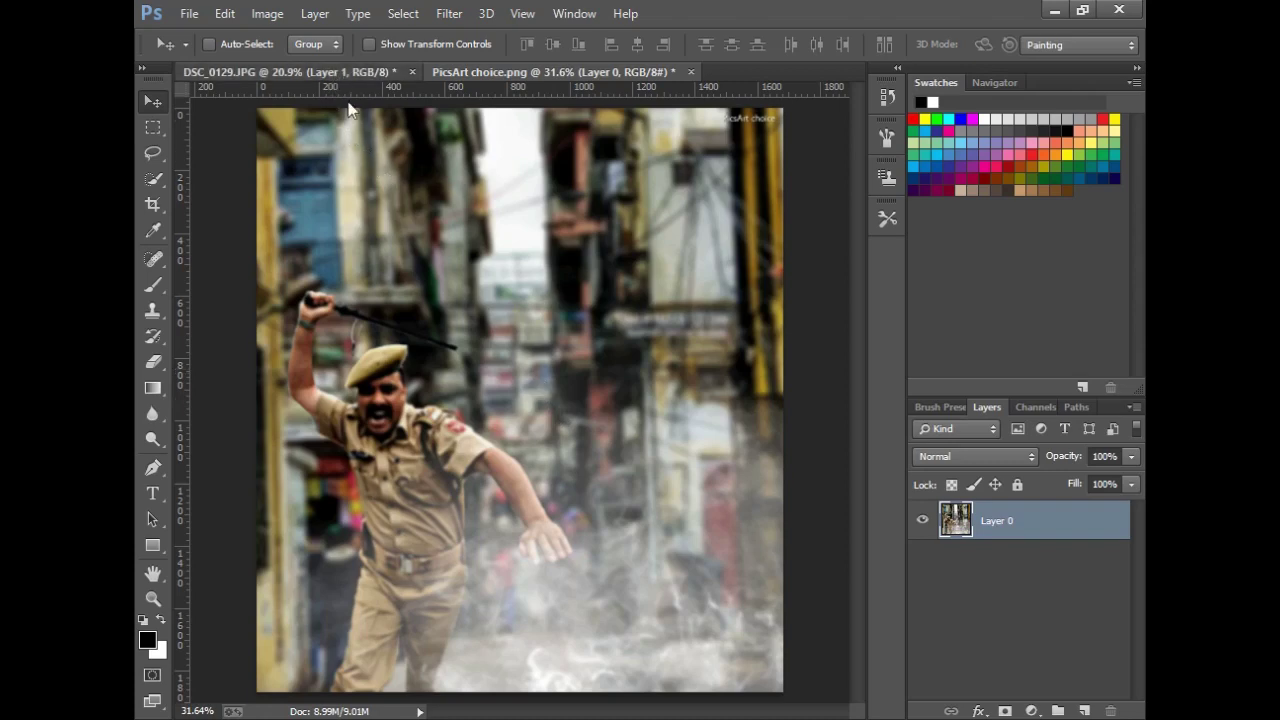
{"action": "mouse_move", "coordinate": [349, 110]}
{"action": "left_mouse_down"}
{"action": "mouse_move", "coordinate": [595, 82]}
{"action": "mouse_move", "coordinate": [520, 347]}
{"action": "left_mouse_up"}
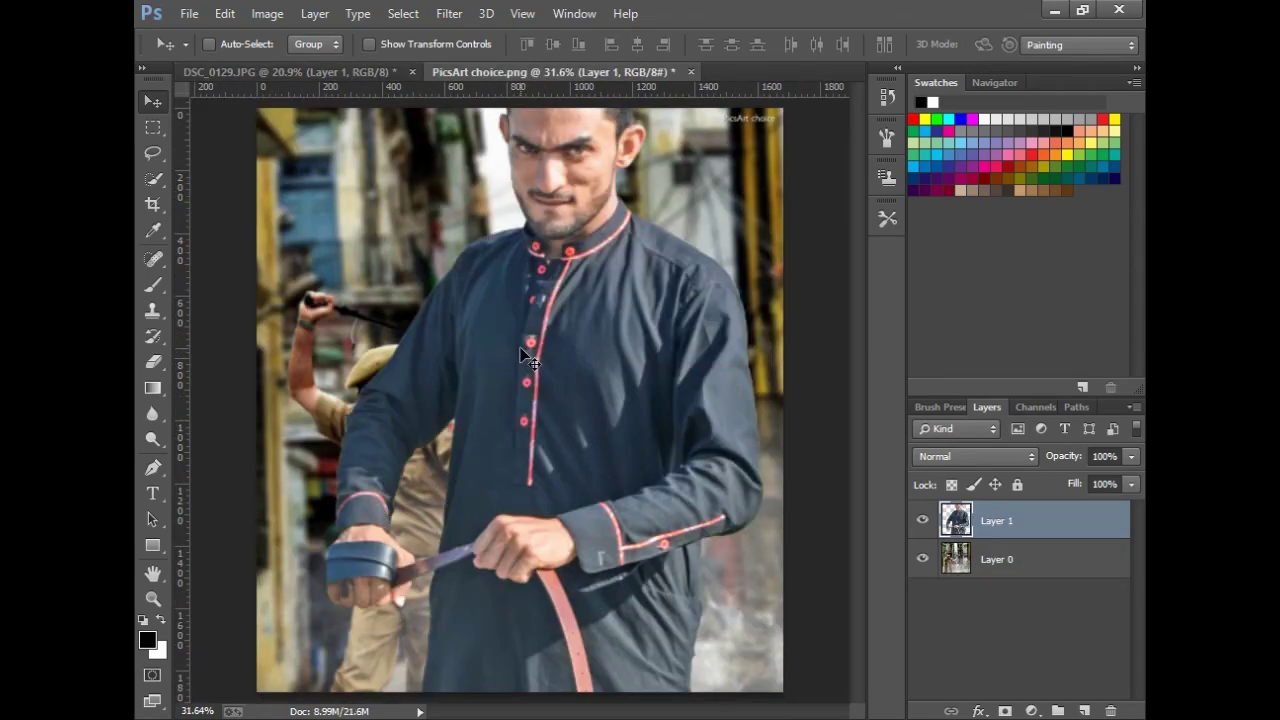
Scale the man to about 60% and tilt him about -7° in front of the policeman
{"action": "key", "text": "ctrl+t"}
{"action": "left_click_drag", "start_coordinate": [765, 108], "coordinate": [575, 516]}
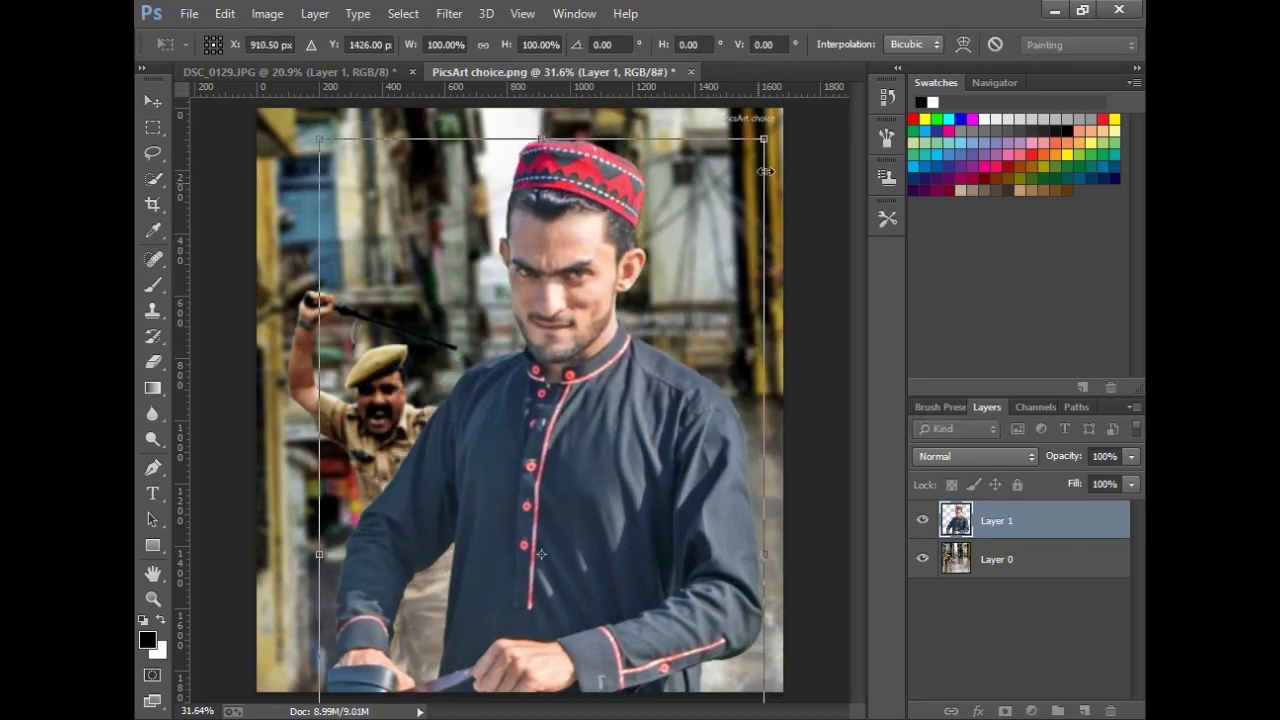
{"action": "left_click_drag", "start_coordinate": [575, 560], "coordinate": [657, 171]}
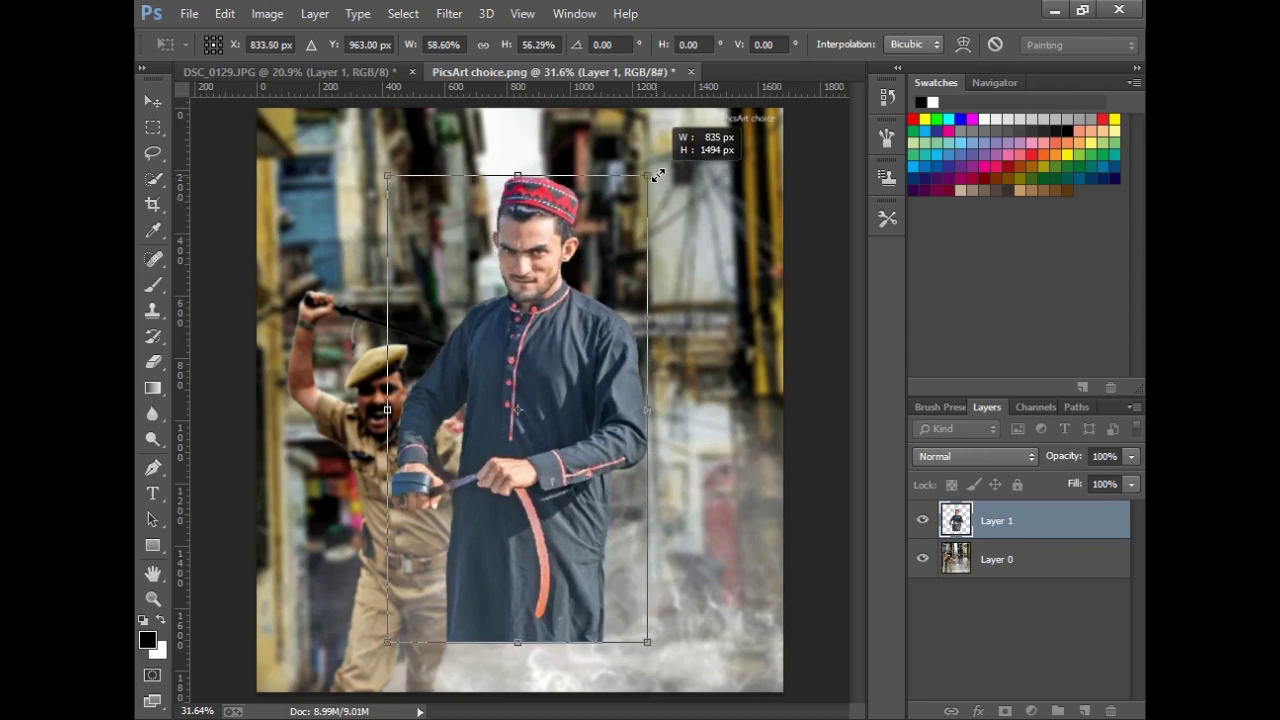
{"action": "left_click_drag", "start_coordinate": [714, 251], "coordinate": [635, 248]}
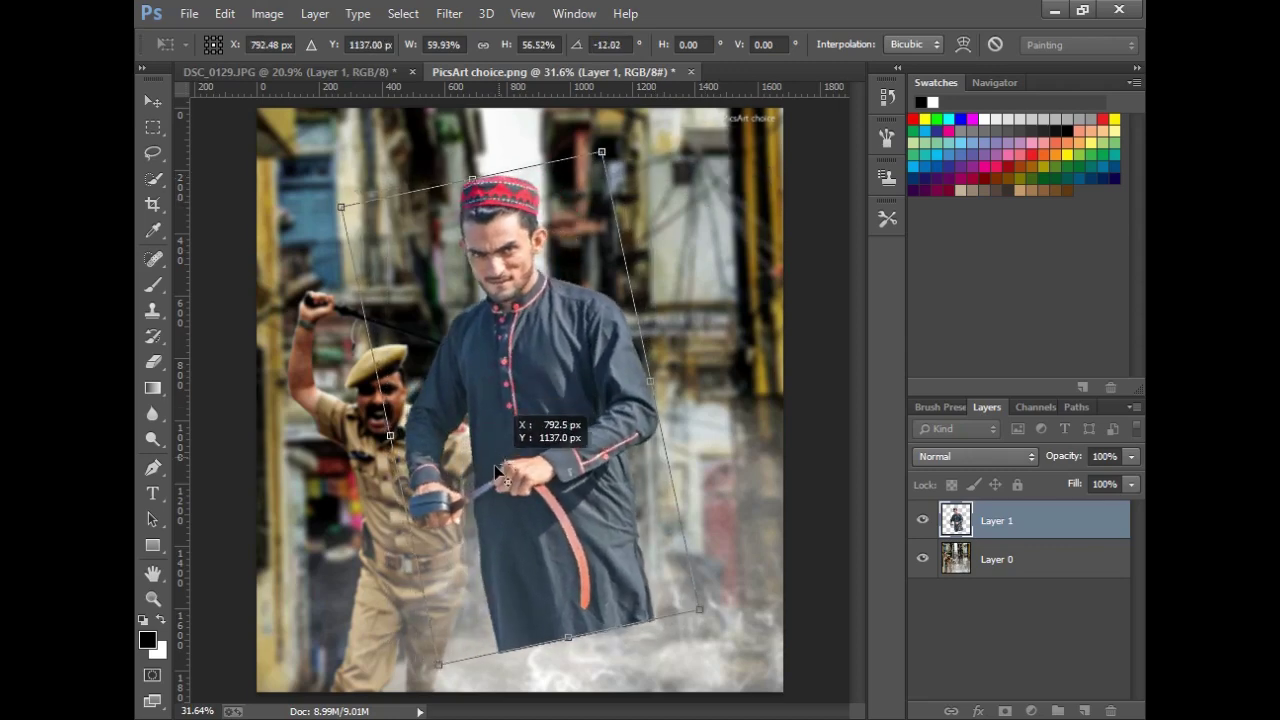
{"action": "left_click_drag", "start_coordinate": [571, 400], "coordinate": [559, 462]}
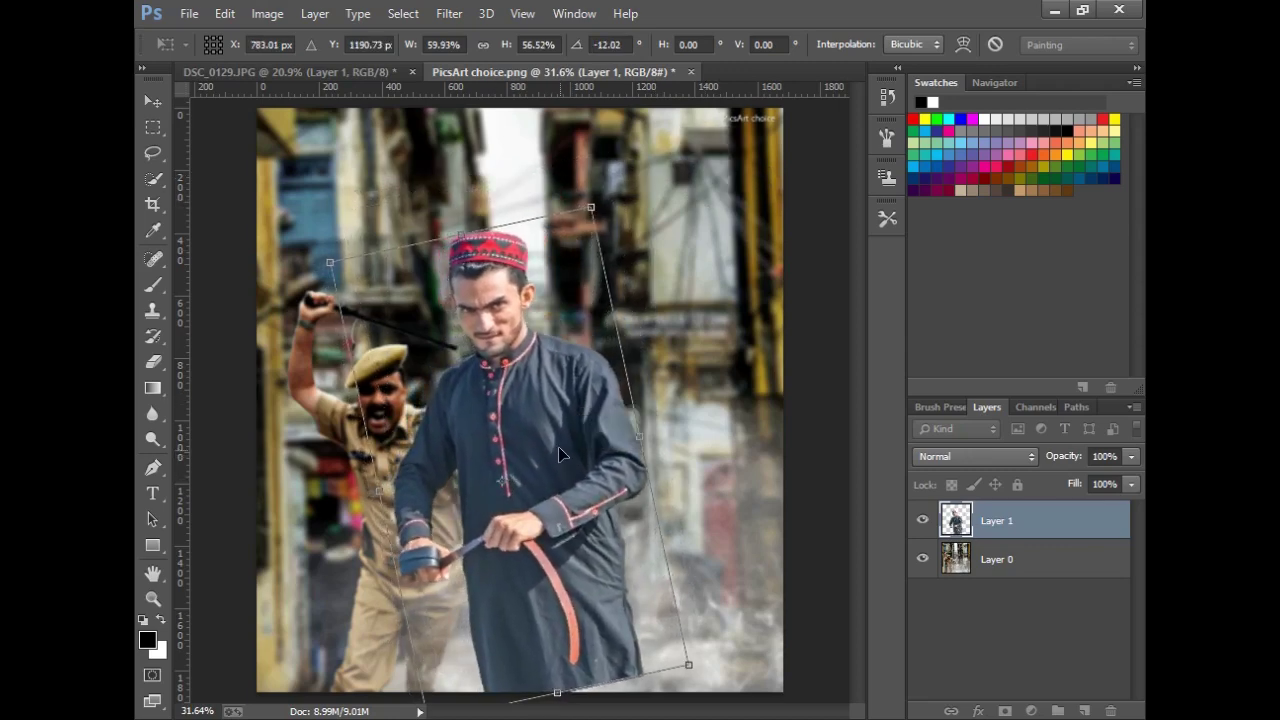
{"action": "left_click_drag", "start_coordinate": [664, 252], "coordinate": [624, 200]}
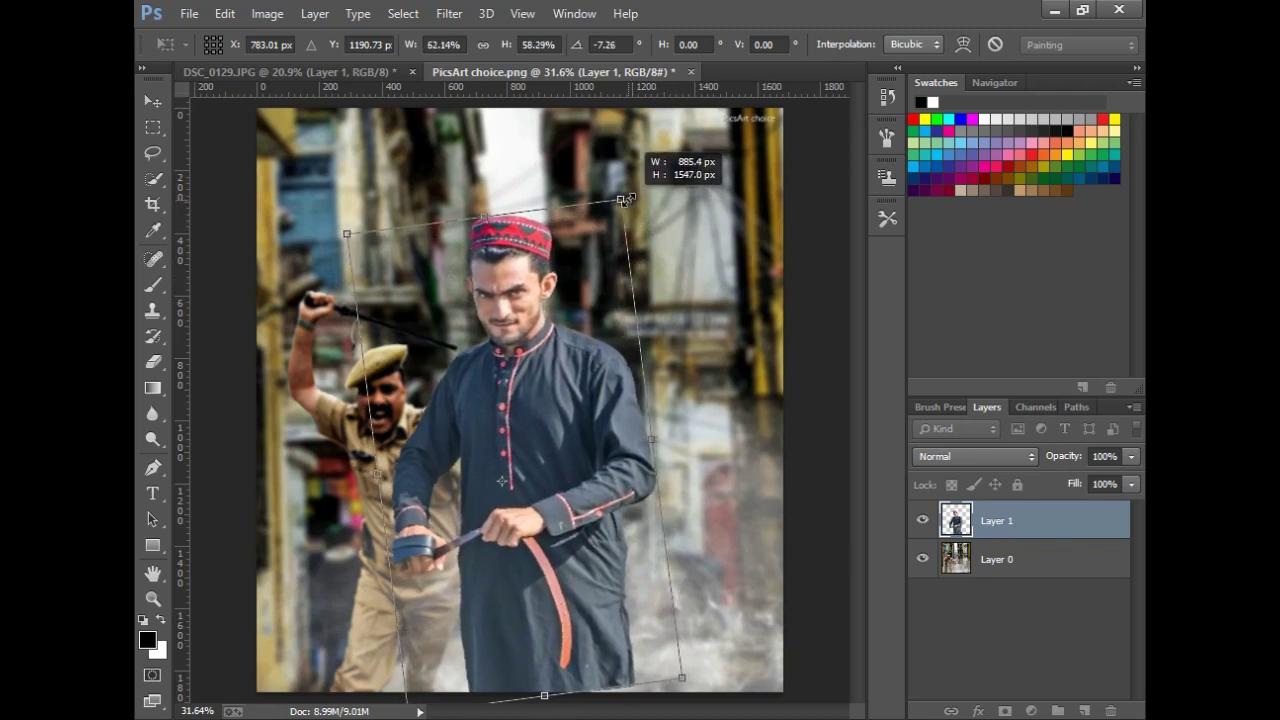
{"action": "key", "text": "Return"}
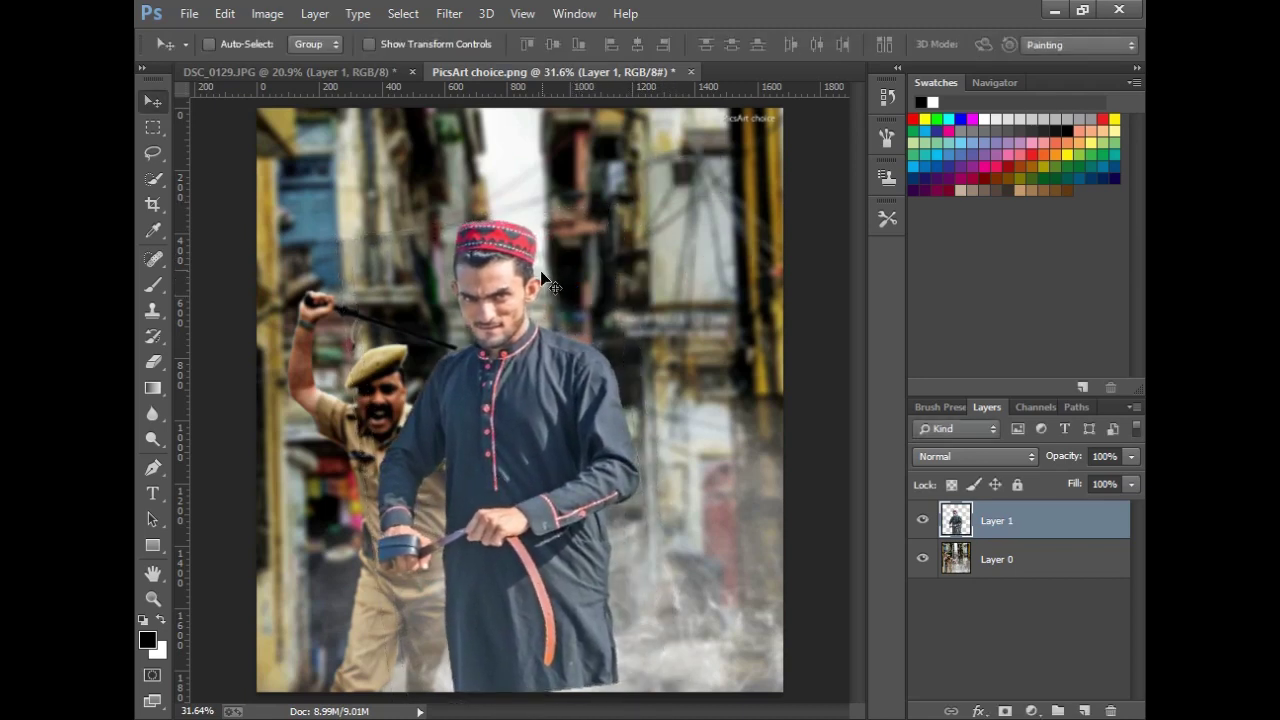
Place the PicsArt choice (1) image into the poster as an embedded layer
{"action": "left_click", "coordinate": [189, 13]}
{"action": "left_click", "coordinate": [245, 294]}
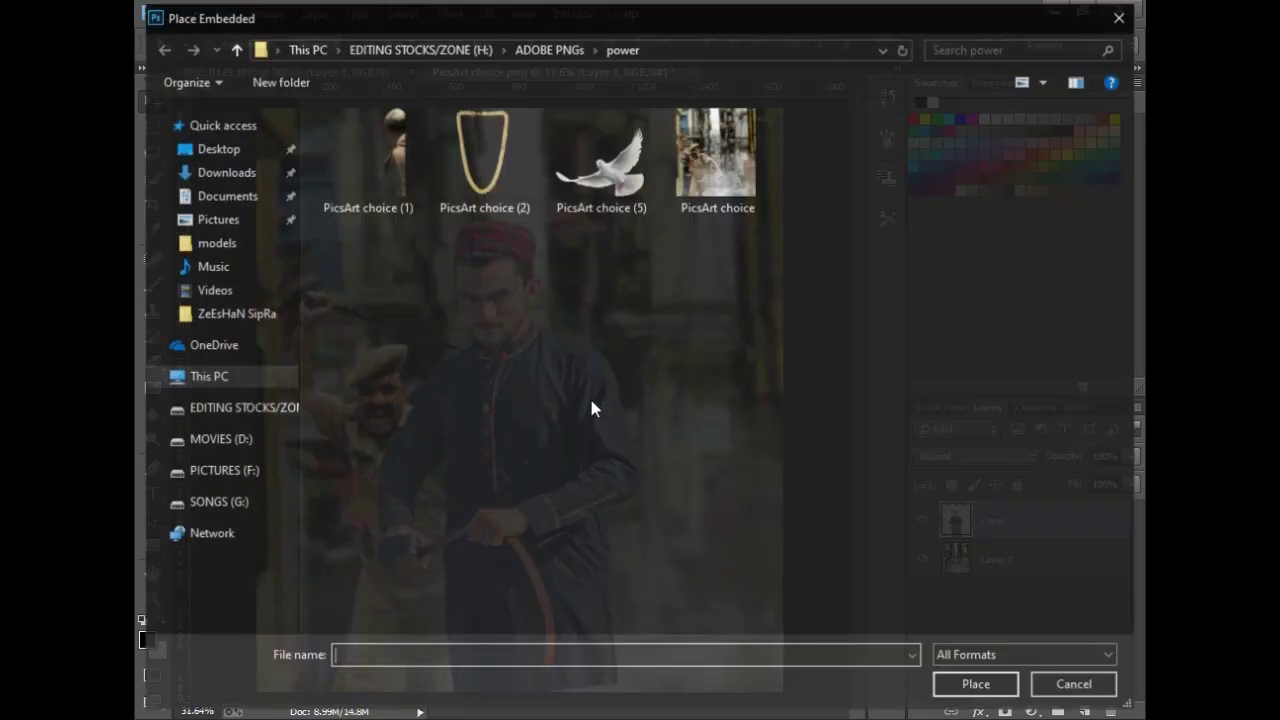
{"action": "double_click", "coordinate": [399, 162]}
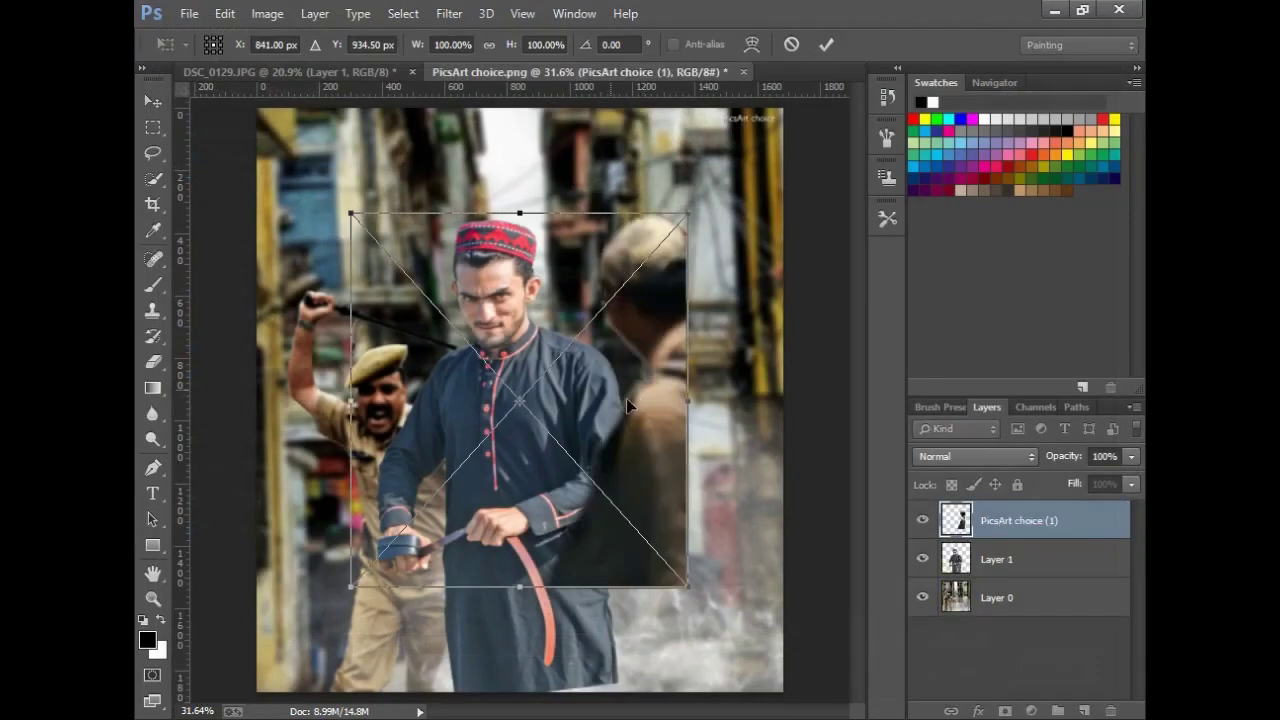
Scale and move the blurred figure into the right foreground, overlapping the man, and commit
{"action": "left_click_drag", "start_coordinate": [626, 405], "coordinate": [721, 520]}
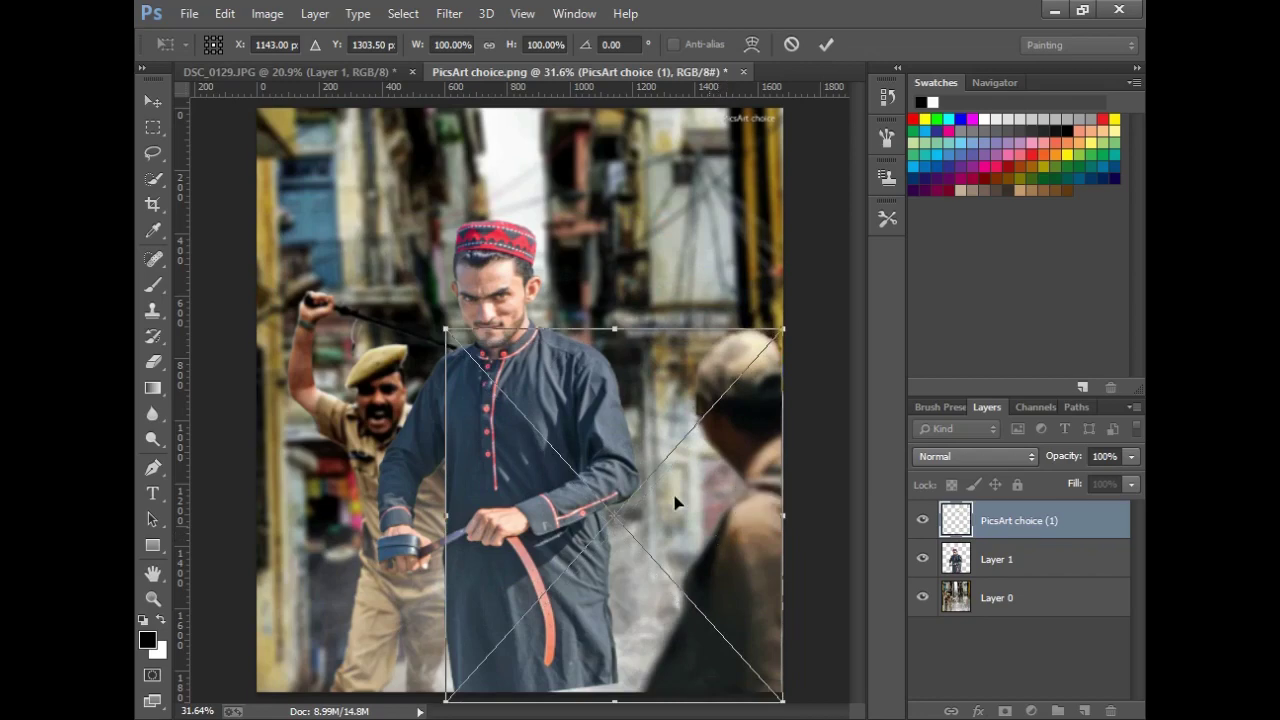
{"action": "mouse_move", "coordinate": [447, 326]}
{"action": "left_mouse_down"}
{"action": "mouse_move", "coordinate": [340, 145]}
{"action": "mouse_move", "coordinate": [353, 138]}
{"action": "left_mouse_up"}
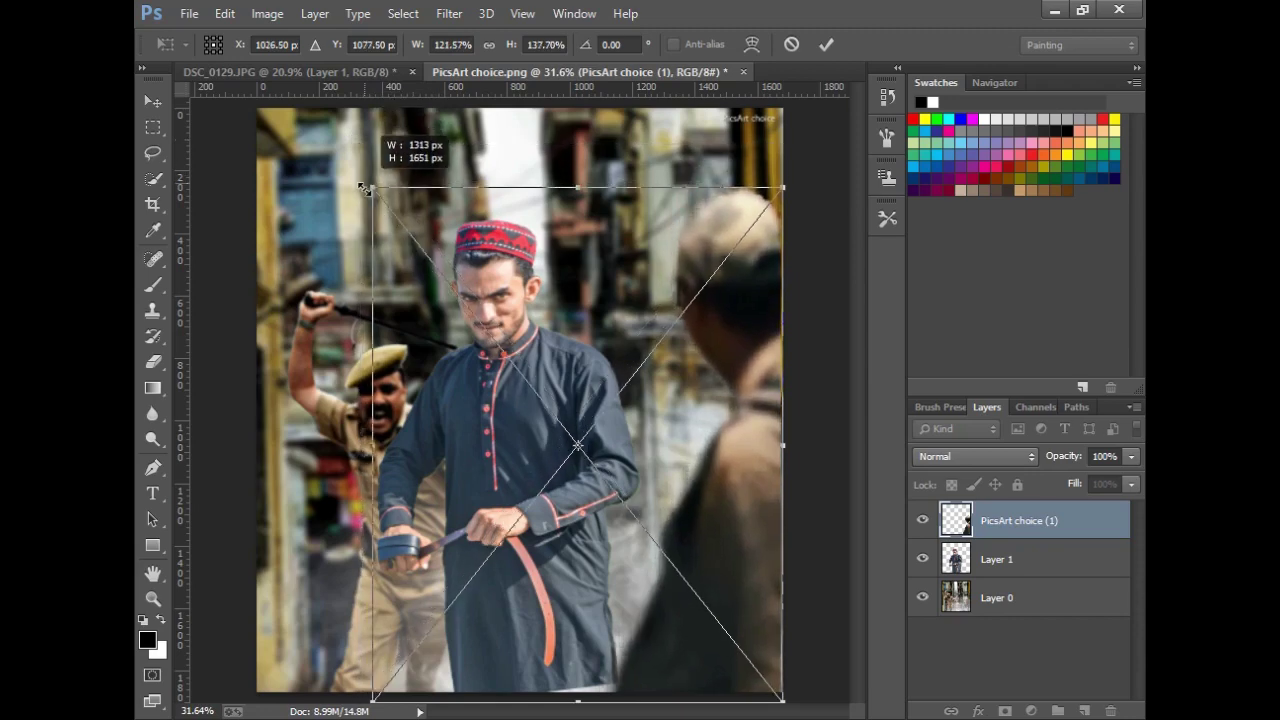
{"action": "left_click_drag", "start_coordinate": [353, 138], "coordinate": [365, 190]}
{"action": "left_click_drag", "start_coordinate": [668, 466], "coordinate": [524, 455]}
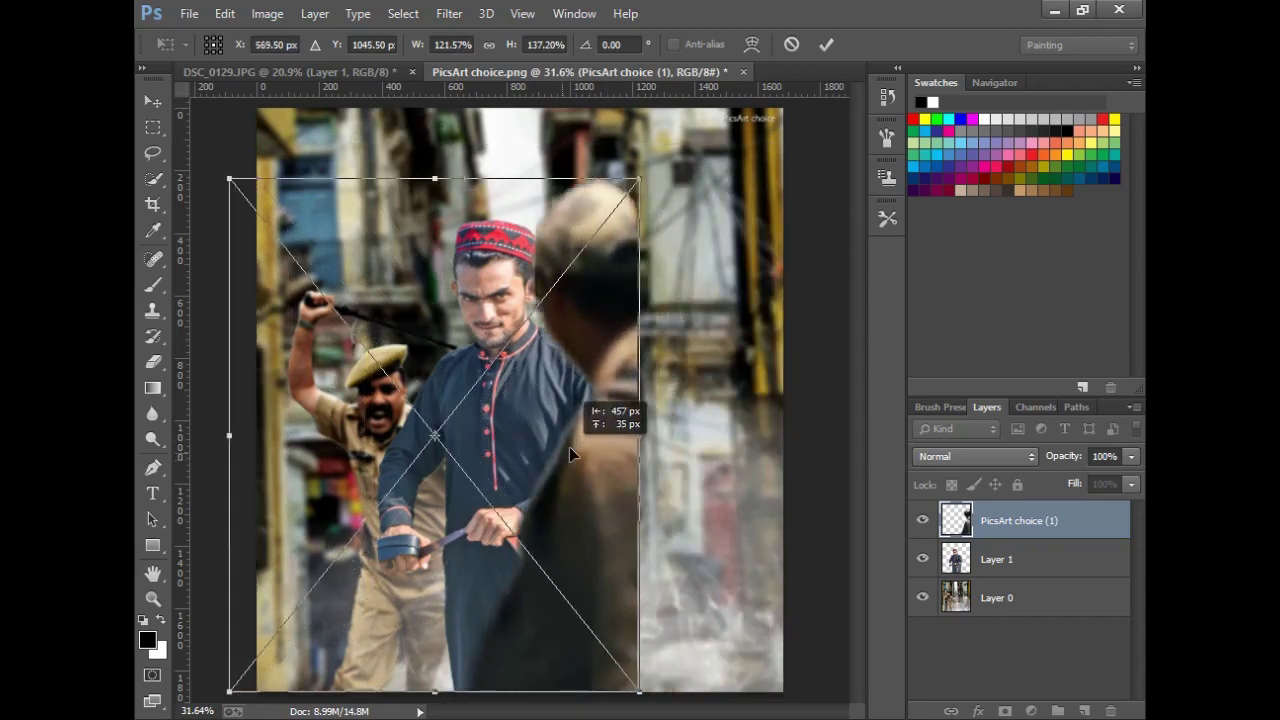
{"action": "left_click_drag", "start_coordinate": [638, 181], "coordinate": [656, 230]}
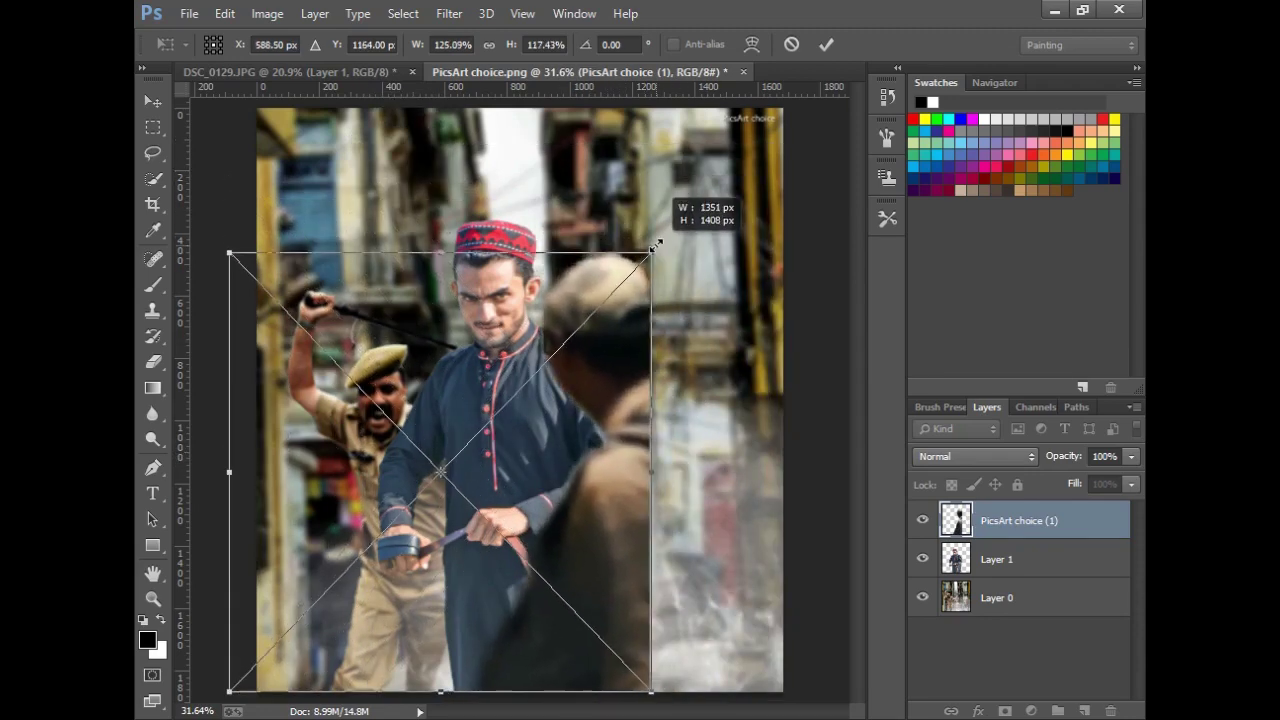
{"action": "left_click_drag", "start_coordinate": [656, 230], "coordinate": [658, 229]}
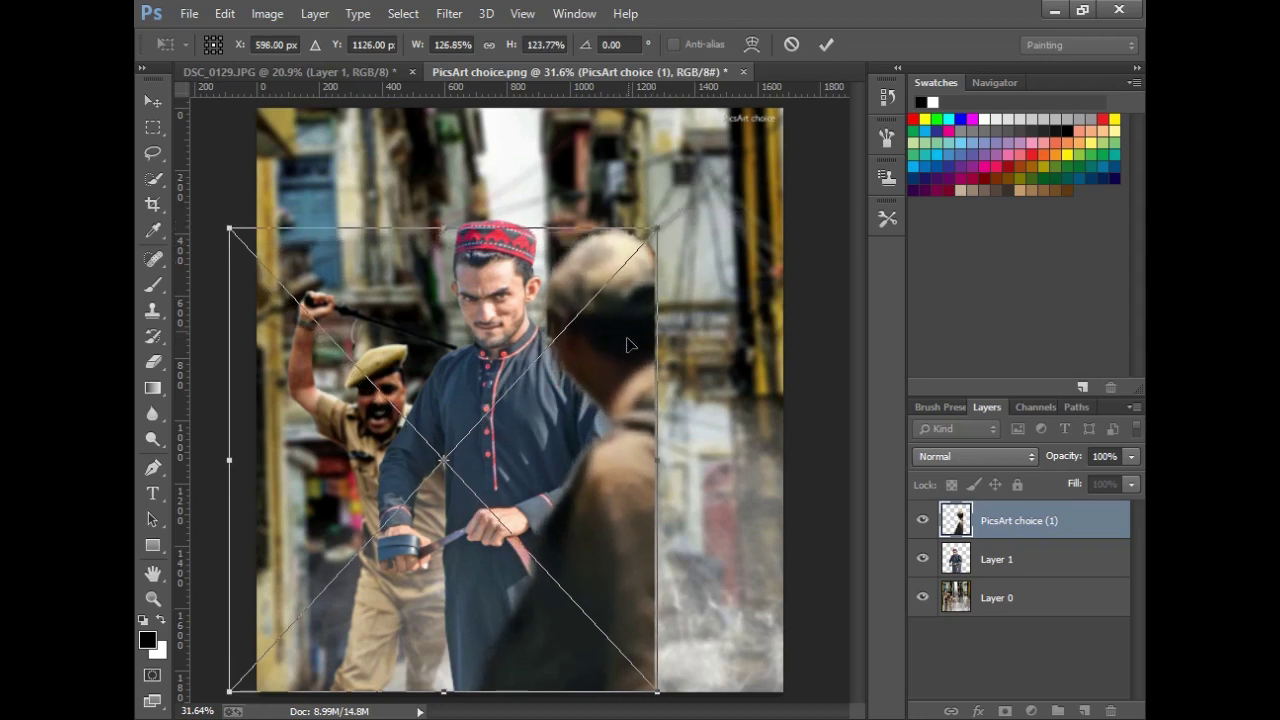
{"action": "left_click_drag", "start_coordinate": [620, 378], "coordinate": [652, 375]}
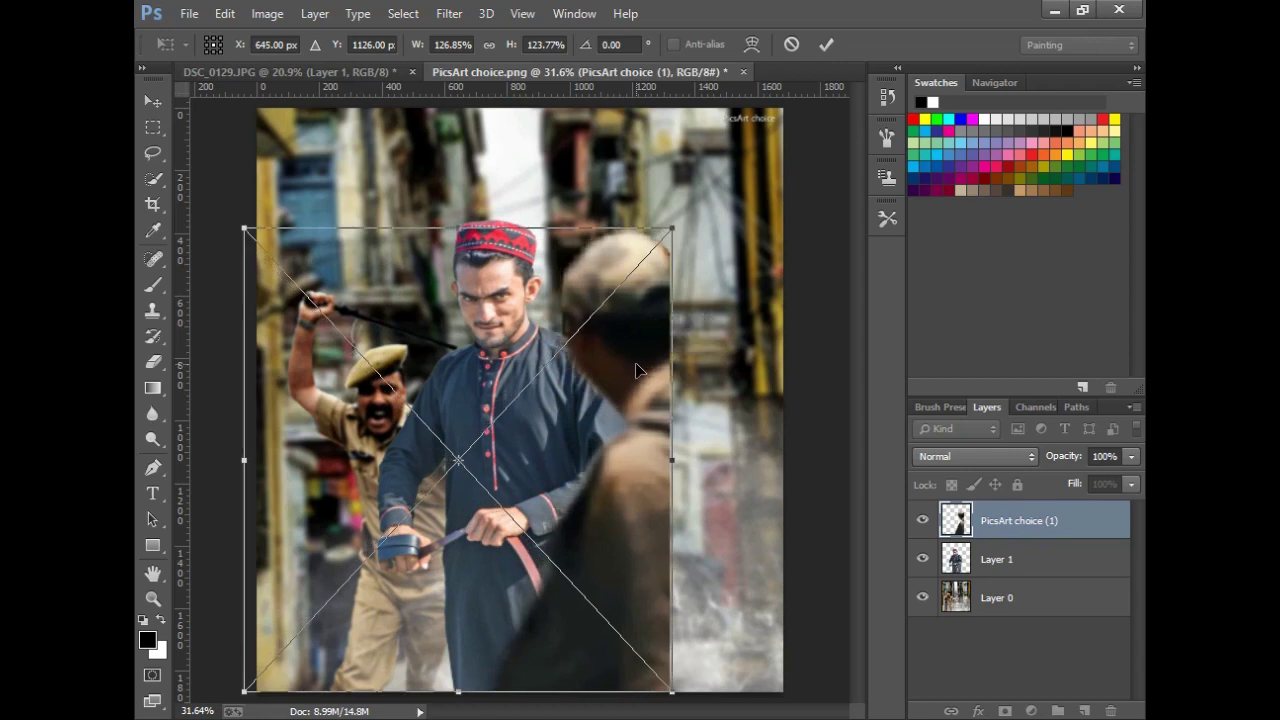
{"action": "key", "text": "Return"}
Crop the poster narrower by pulling in the right edge past the smeared strip
{"action": "left_click", "coordinate": [152, 204]}
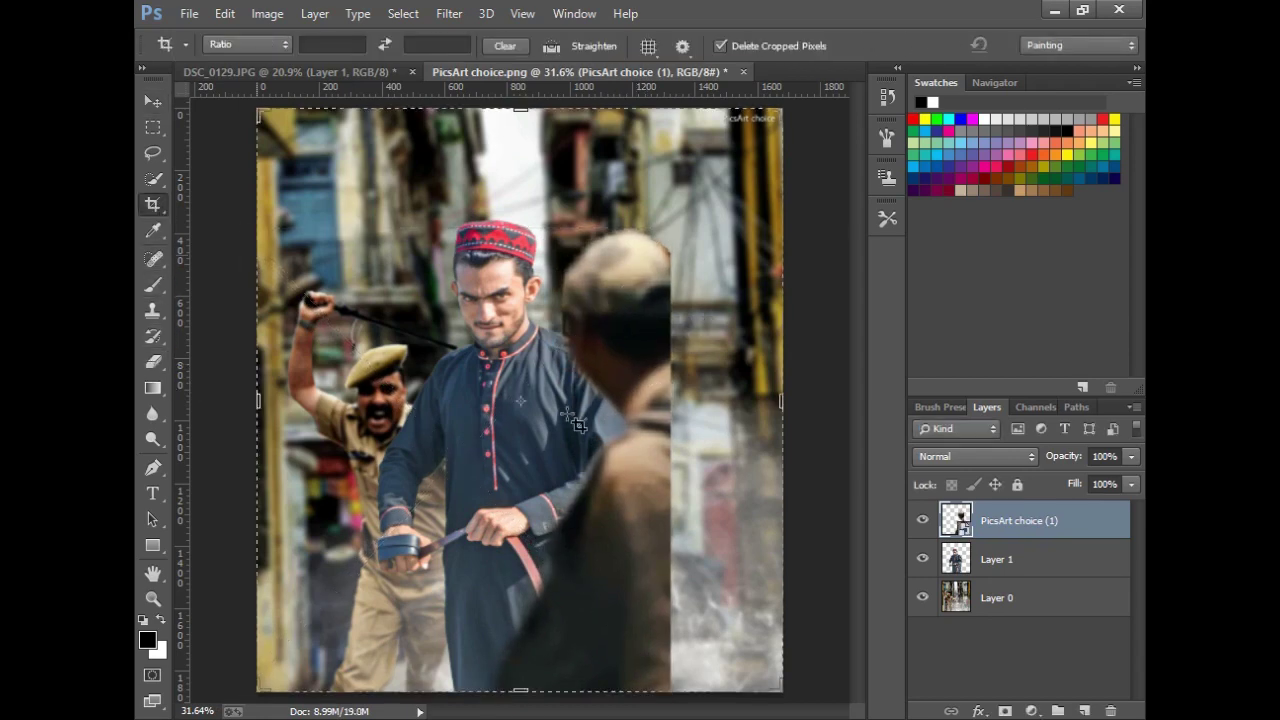
{"action": "mouse_move", "coordinate": [782, 425]}
{"action": "left_mouse_down"}
{"action": "mouse_move", "coordinate": [730, 391]}
{"action": "mouse_move", "coordinate": [715, 406]}
{"action": "left_mouse_up"}
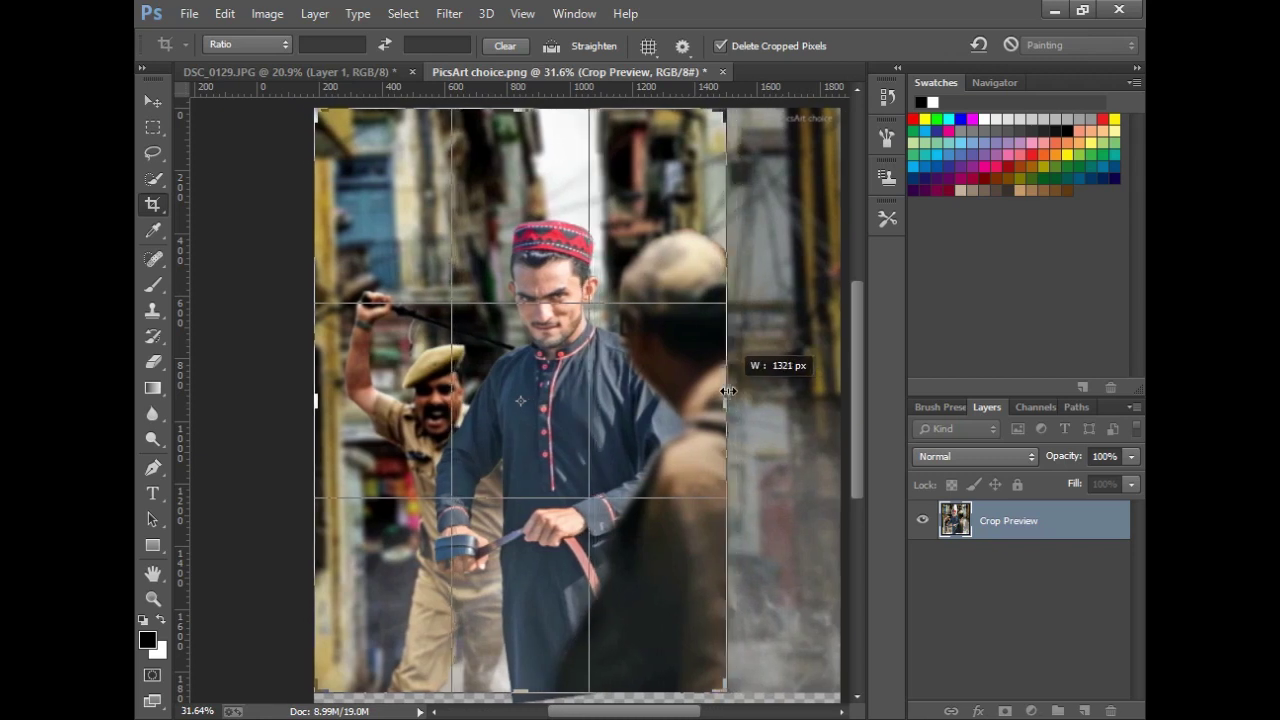
{"action": "key", "text": "Return"}
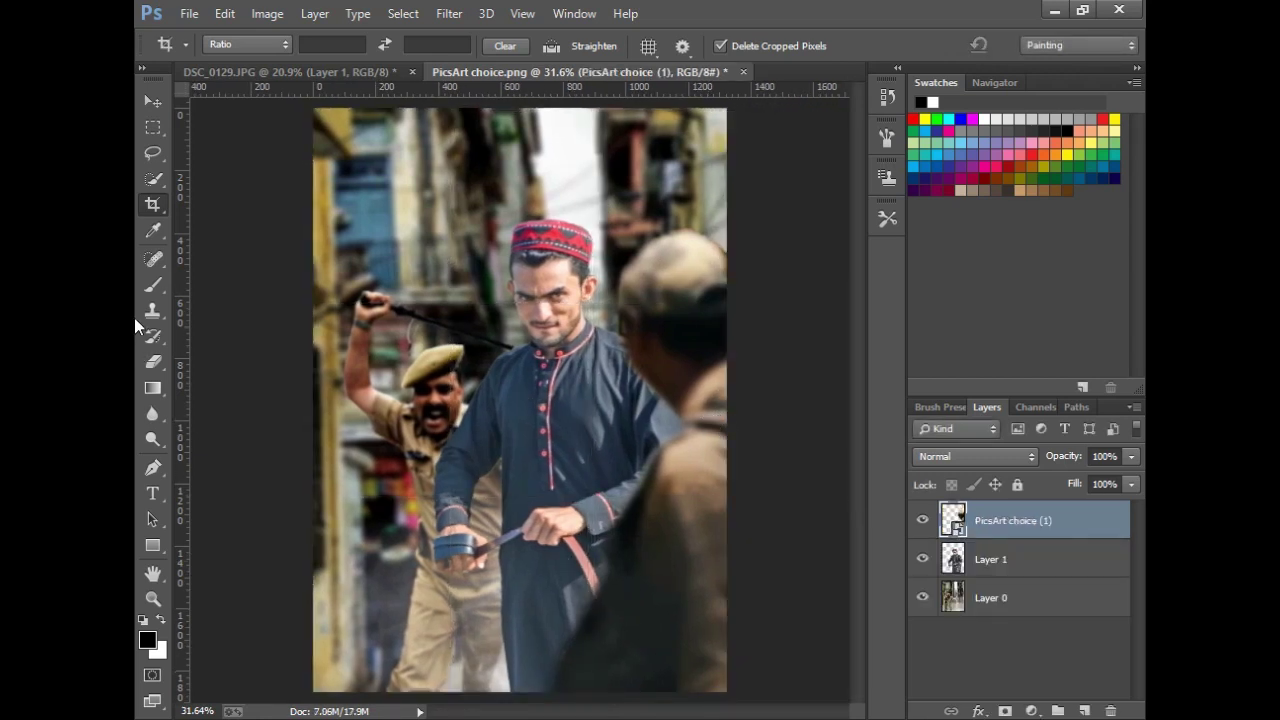
Shift the man on Layer 1 to the left in the frame
{"action": "left_click", "coordinate": [149, 104]}
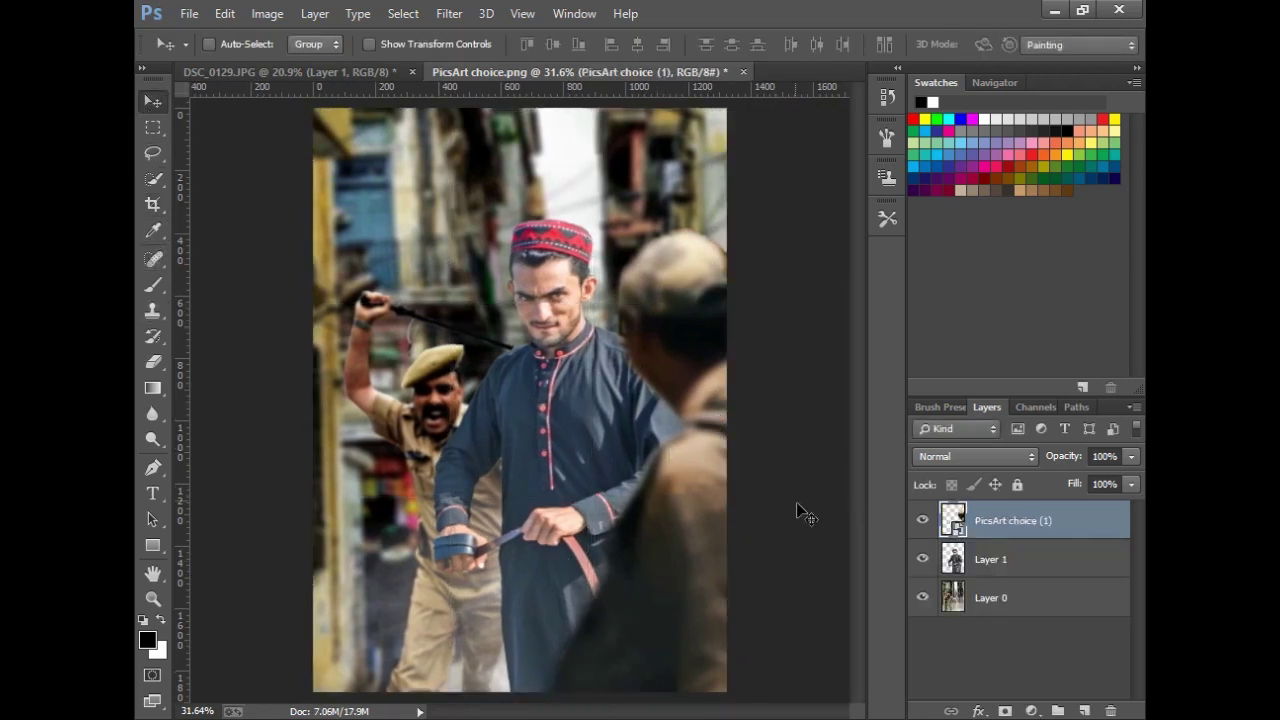
{"action": "left_click", "coordinate": [1005, 560]}
{"action": "left_click_drag", "start_coordinate": [624, 537], "coordinate": [567, 537]}
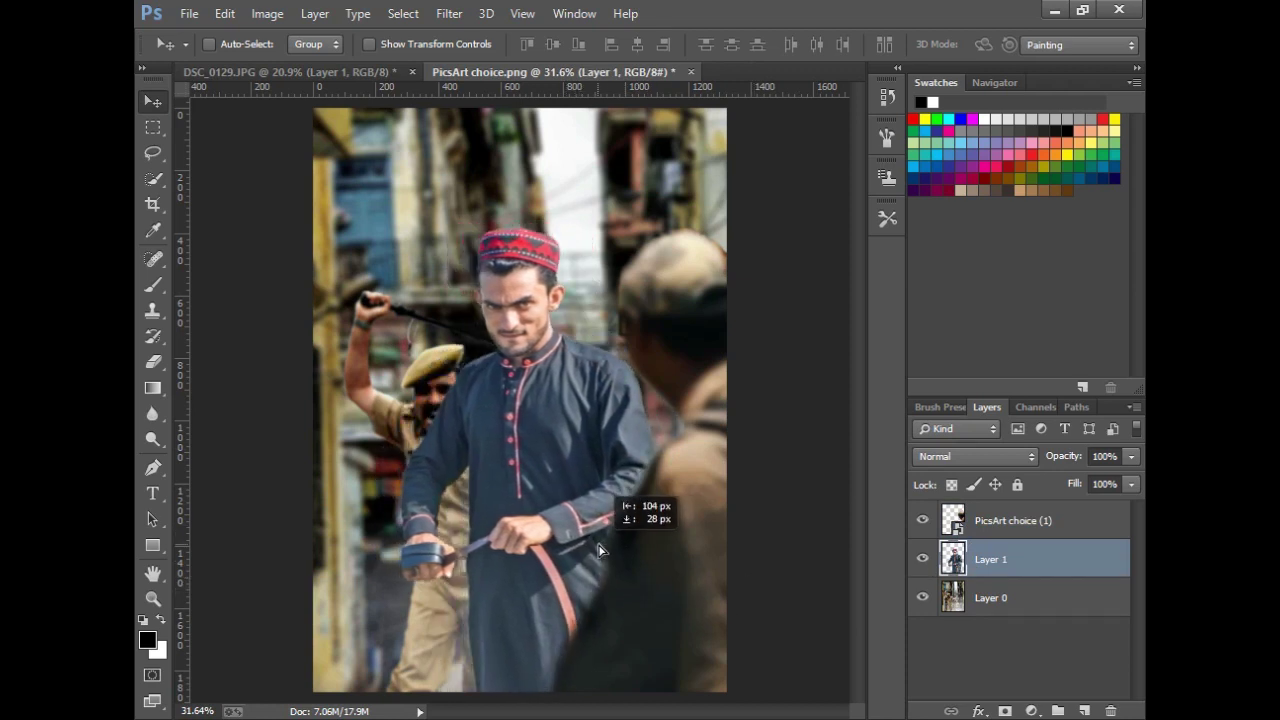
{"action": "left_click_drag", "start_coordinate": [567, 535], "coordinate": [604, 558]}
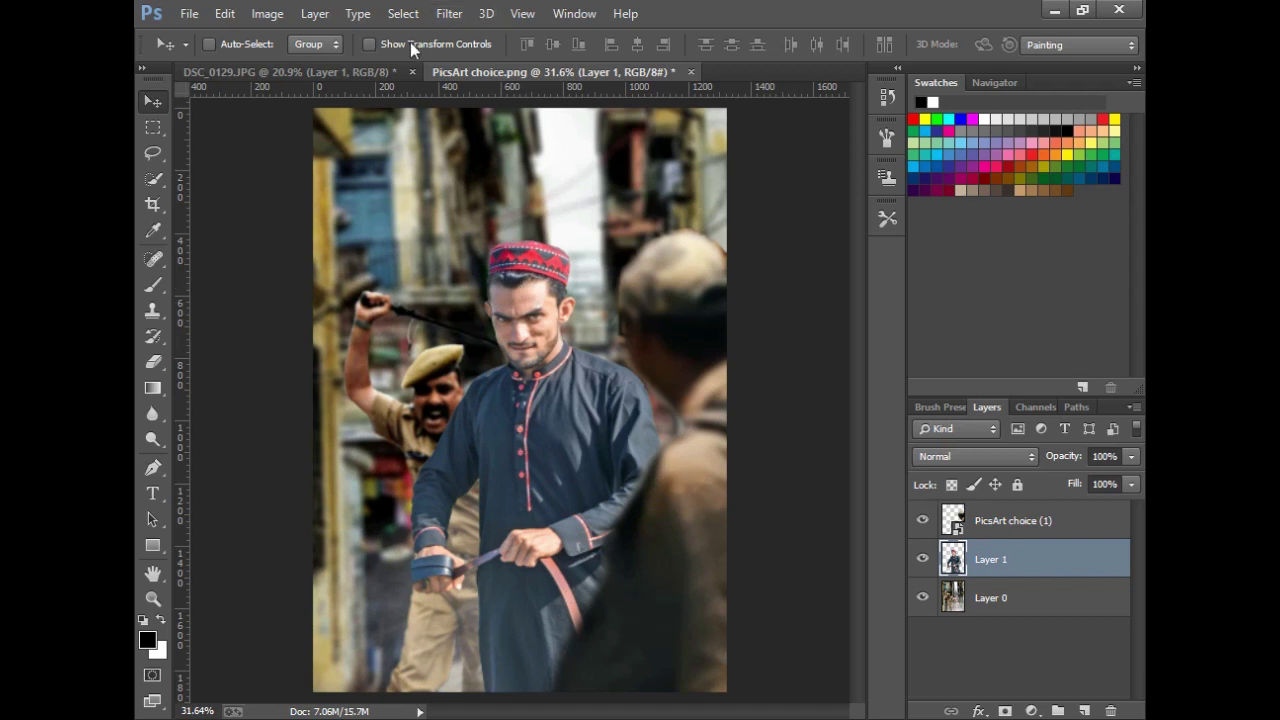
Enlarge the man to about 102% by 104%, rotate him about -3°, and nudge him into place
{"action": "left_click_drag", "start_coordinate": [406, 241], "coordinate": [392, 215]}
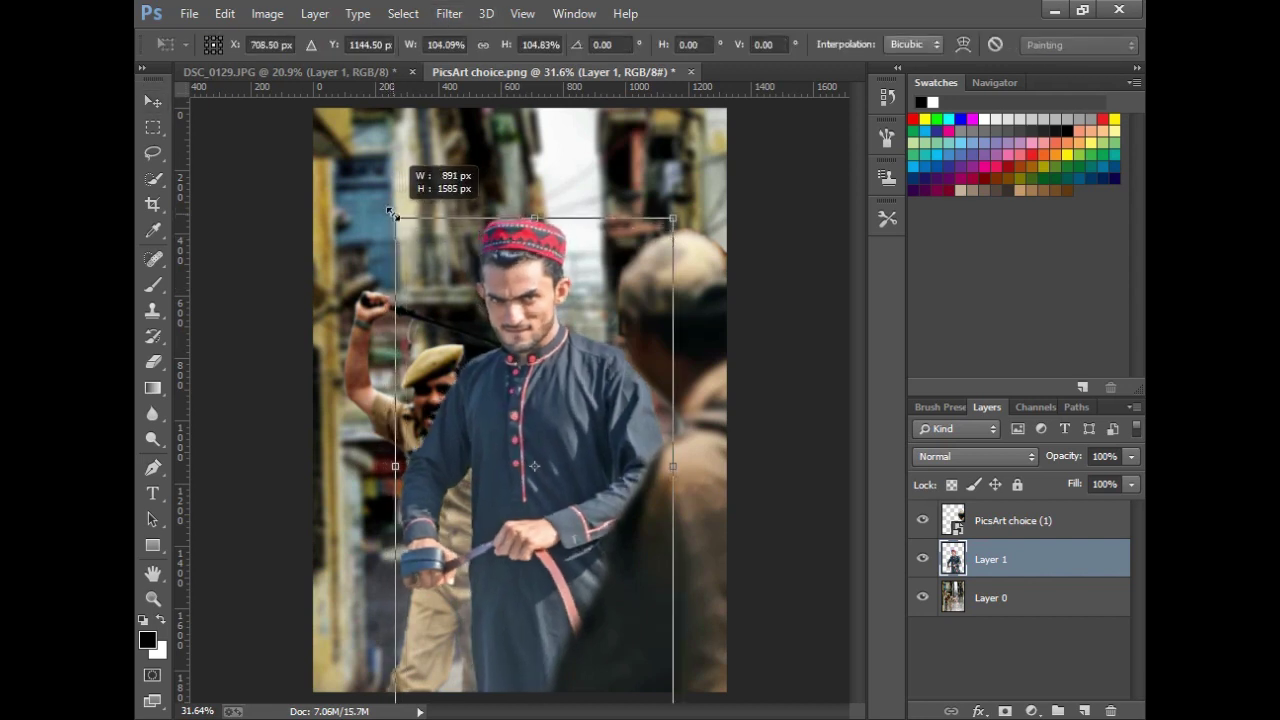
{"action": "left_click_drag", "start_coordinate": [669, 216], "coordinate": [655, 209]}
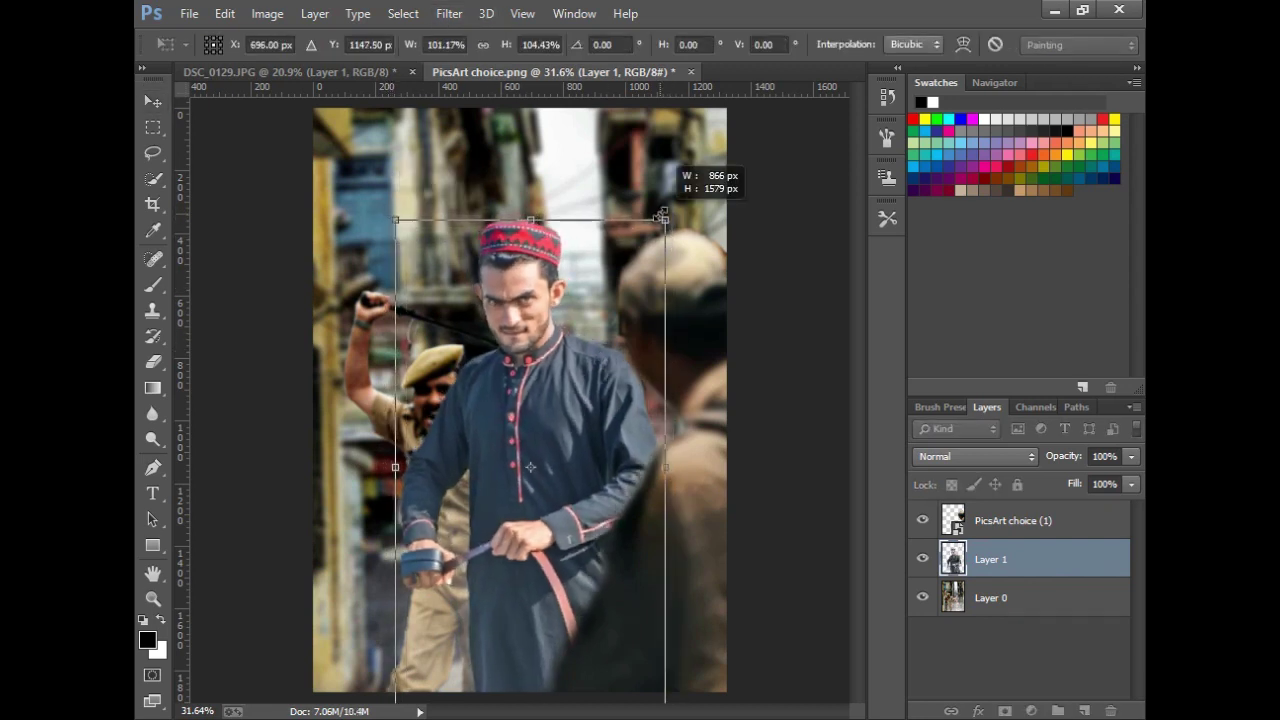
{"action": "mouse_move", "coordinate": [609, 362]}
{"action": "left_mouse_down"}
{"action": "mouse_move", "coordinate": [618, 378]}
{"action": "mouse_move", "coordinate": [622, 345]}
{"action": "left_mouse_up"}
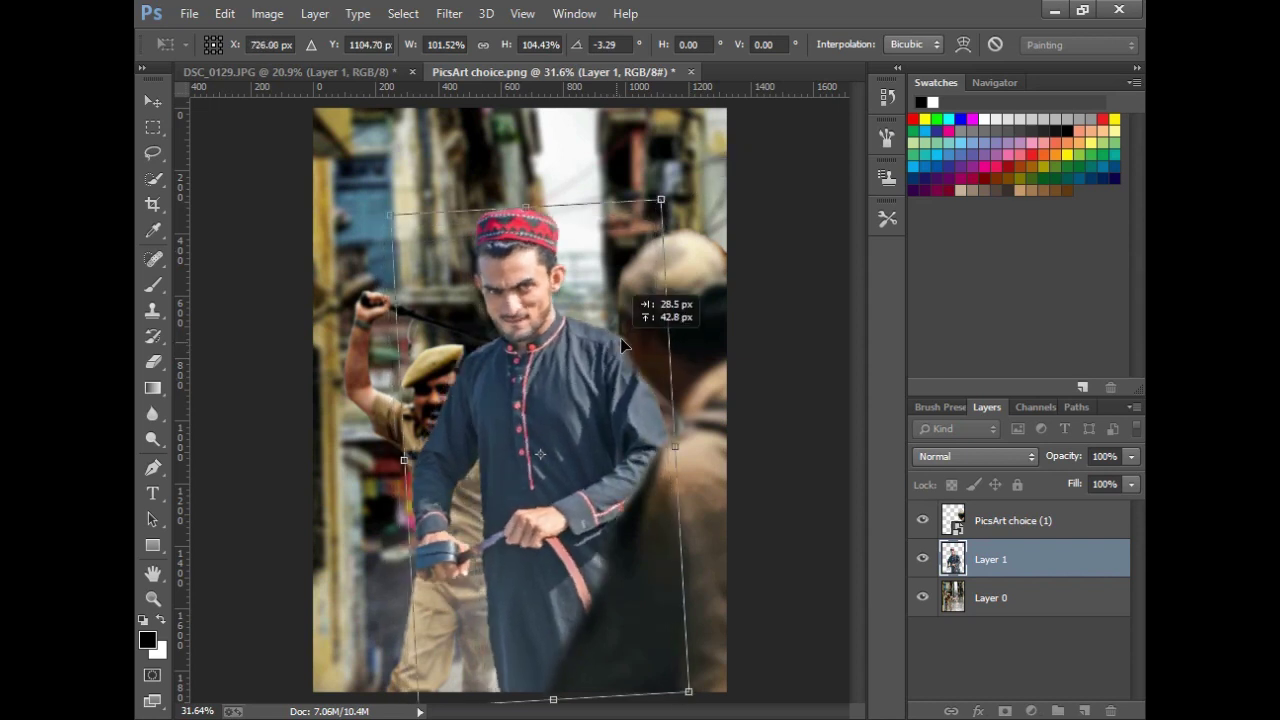
{"action": "key", "text": "Return"}
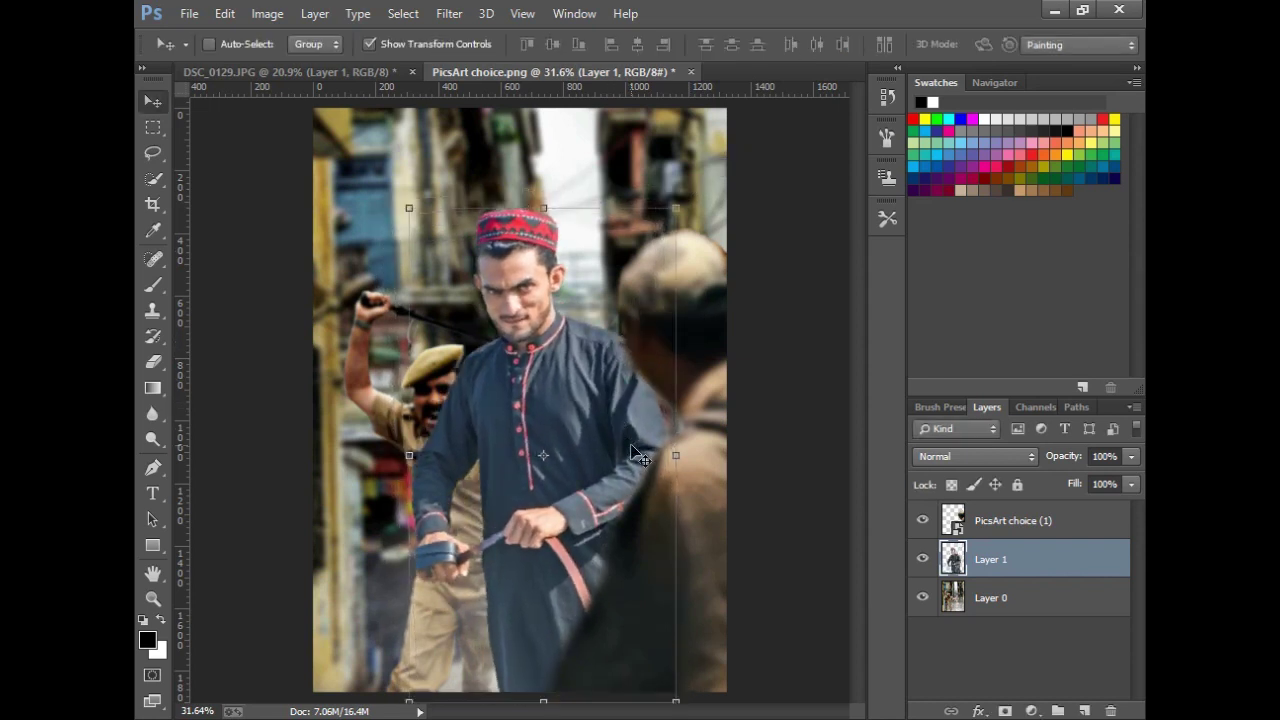
{"action": "left_click_drag", "start_coordinate": [632, 455], "coordinate": [629, 460]}
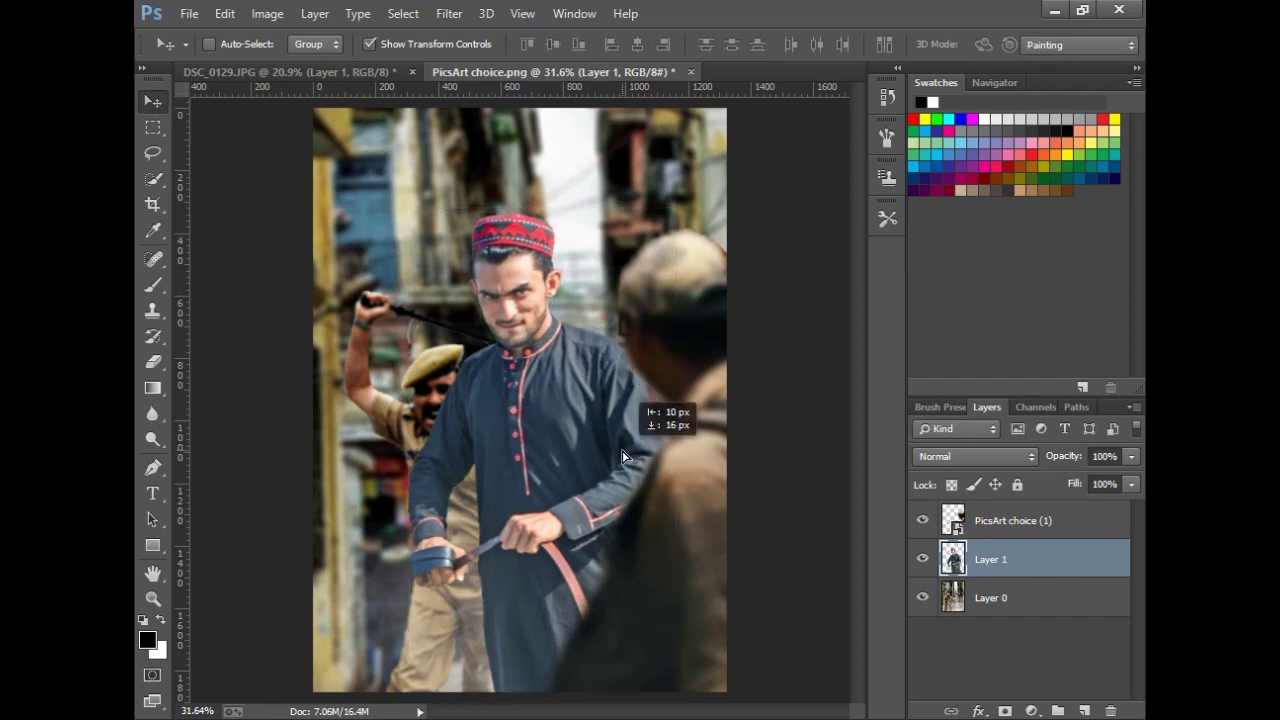
Zoom in and out on the man's face to check the transform
{"action": "left_click", "coordinate": [153, 598]}
{"action": "left_click", "coordinate": [491, 560]}
{"action": "scroll", "coordinate": [514, 423], "scroll_direction": "up", "scroll_amount": 3}
{"action": "scroll", "coordinate": [540, 390], "scroll_direction": "up", "scroll_amount": 2}
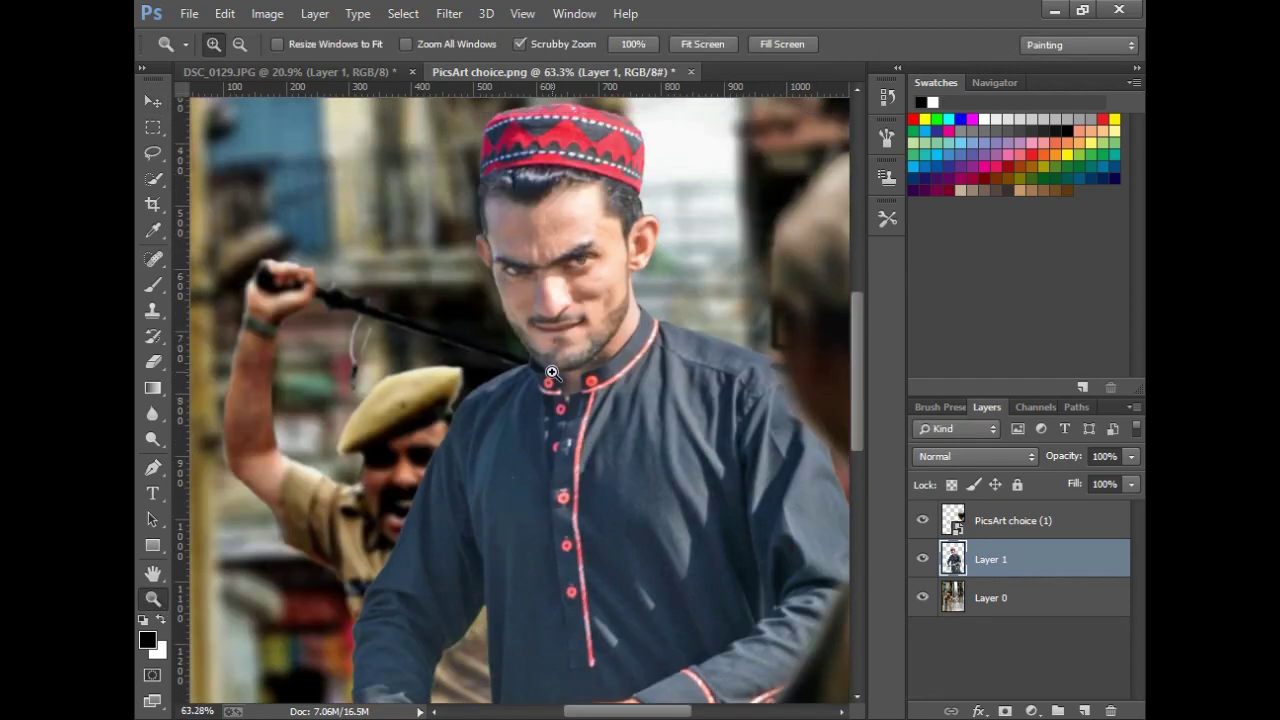
{"action": "scroll", "coordinate": [560, 375], "scroll_direction": "down", "scroll_amount": 1}
{"action": "scroll", "coordinate": [580, 380], "scroll_direction": "down", "scroll_amount": 1}
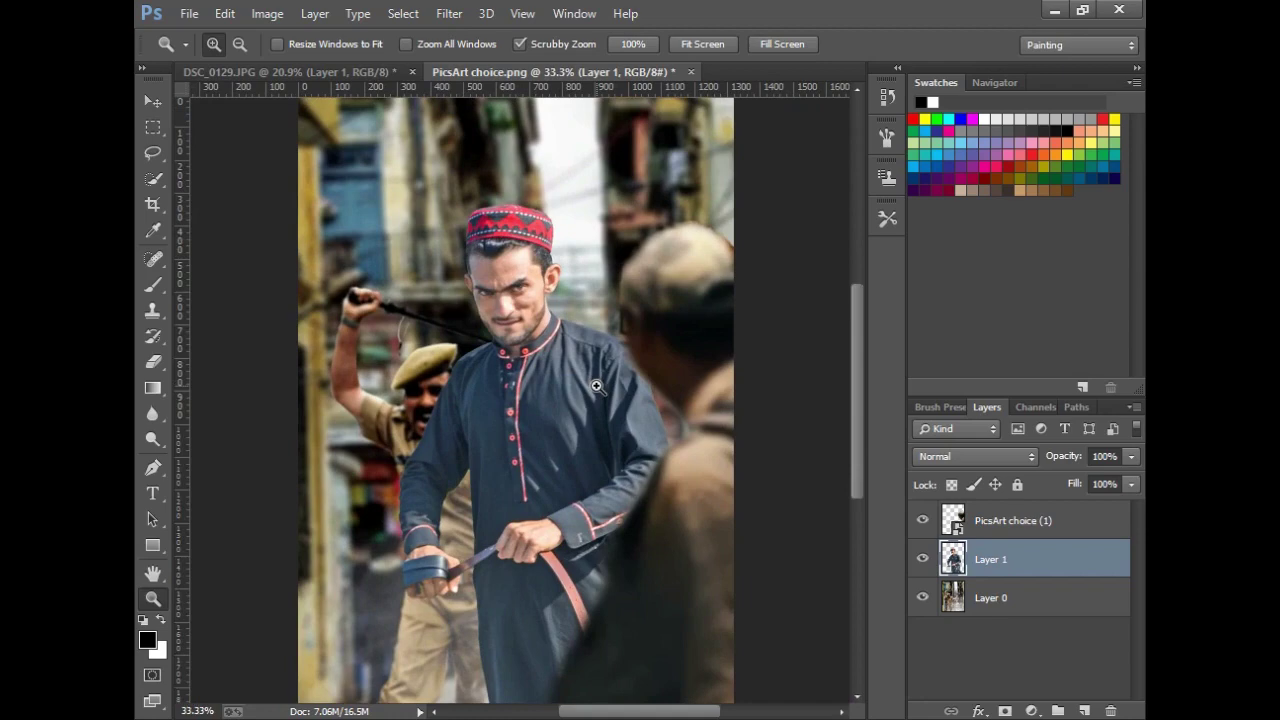
{"action": "right_click", "coordinate": [596, 386]}
{"action": "key", "text": "Escape"}
{"action": "scroll", "coordinate": [597, 408], "scroll_direction": "down", "scroll_amount": 2}
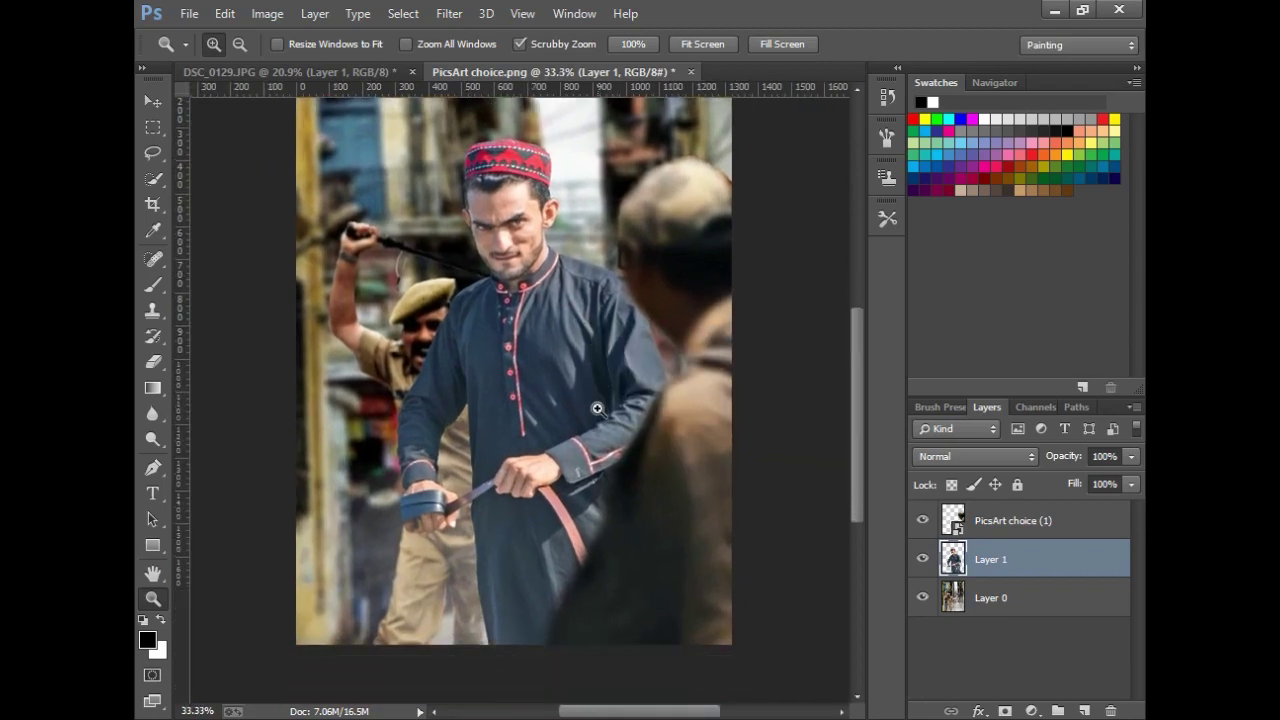
{"action": "scroll", "coordinate": [597, 408], "scroll_direction": "up", "scroll_amount": 3}
{"action": "scroll", "coordinate": [475, 244], "scroll_direction": "up", "scroll_amount": 3}
{"action": "scroll", "coordinate": [702, 519], "scroll_direction": "down", "scroll_amount": 3}
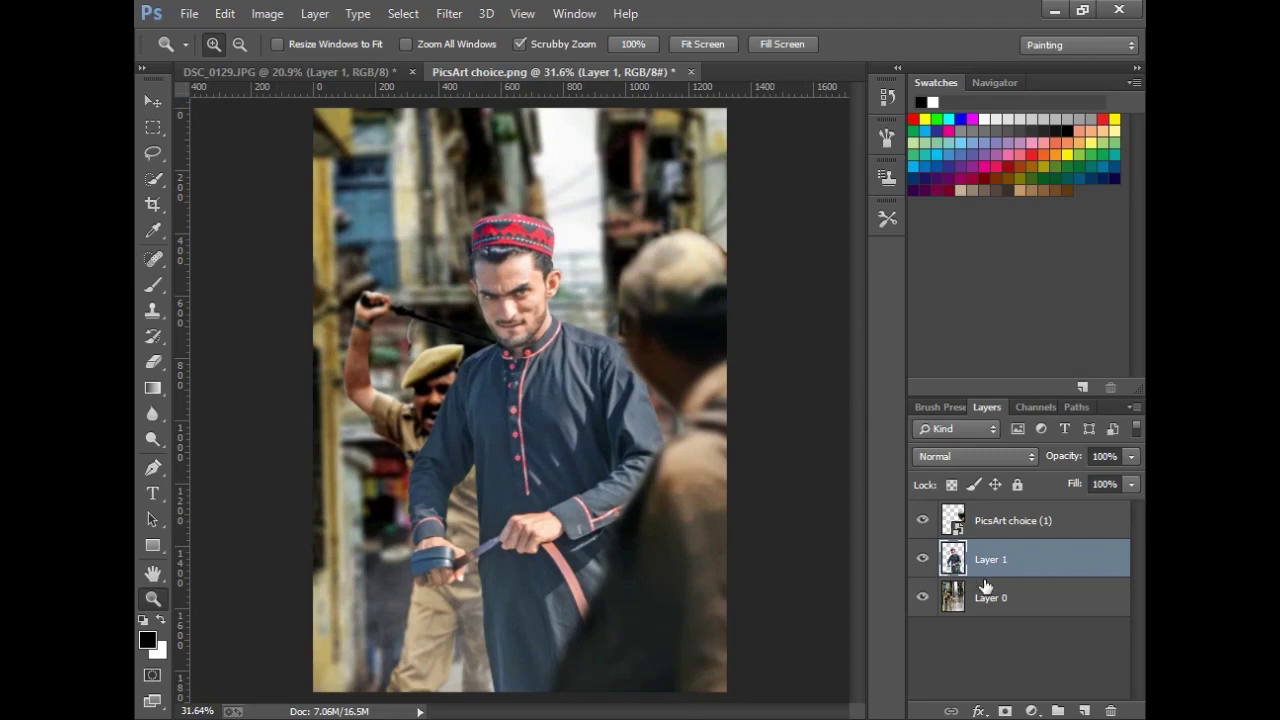
Apply an 8 px Gaussian Blur smart filter to the PicsArt choice (1) layer
{"action": "left_click", "coordinate": [983, 520]}
{"action": "left_click", "coordinate": [449, 13]}
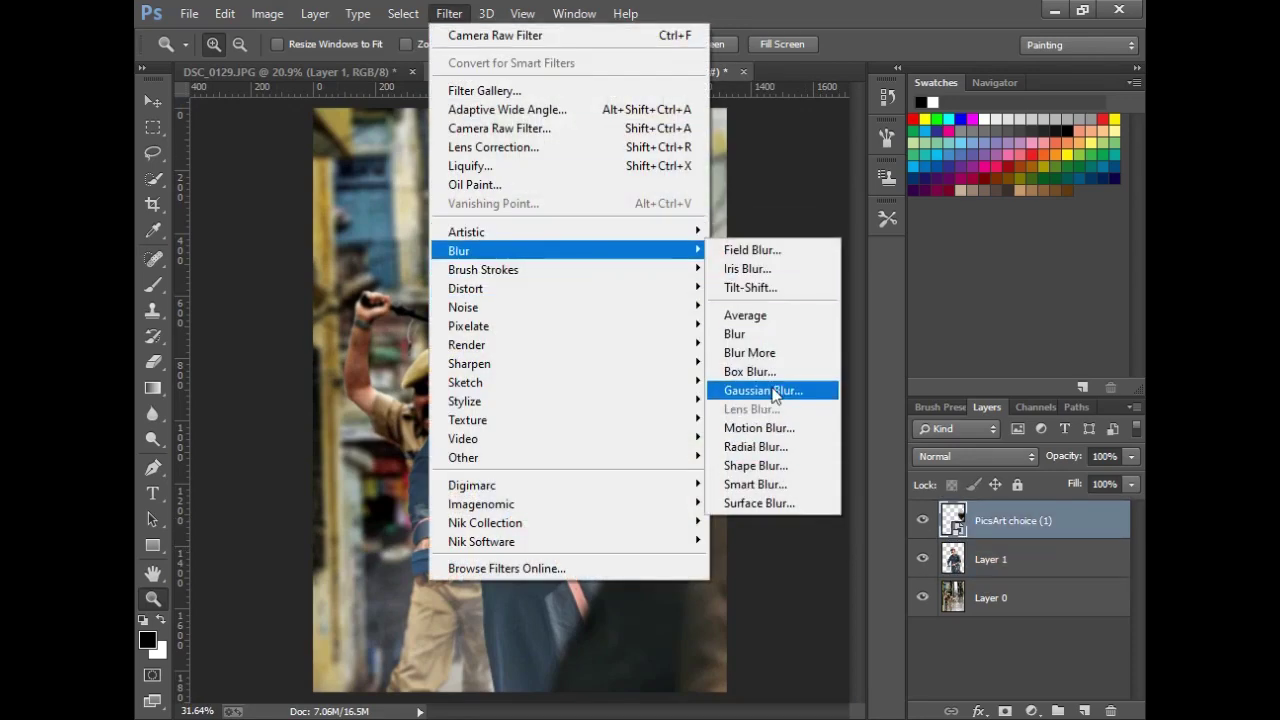
{"action": "left_click", "coordinate": [755, 392]}
{"action": "left_click_drag", "start_coordinate": [636, 157], "coordinate": [933, 178]}
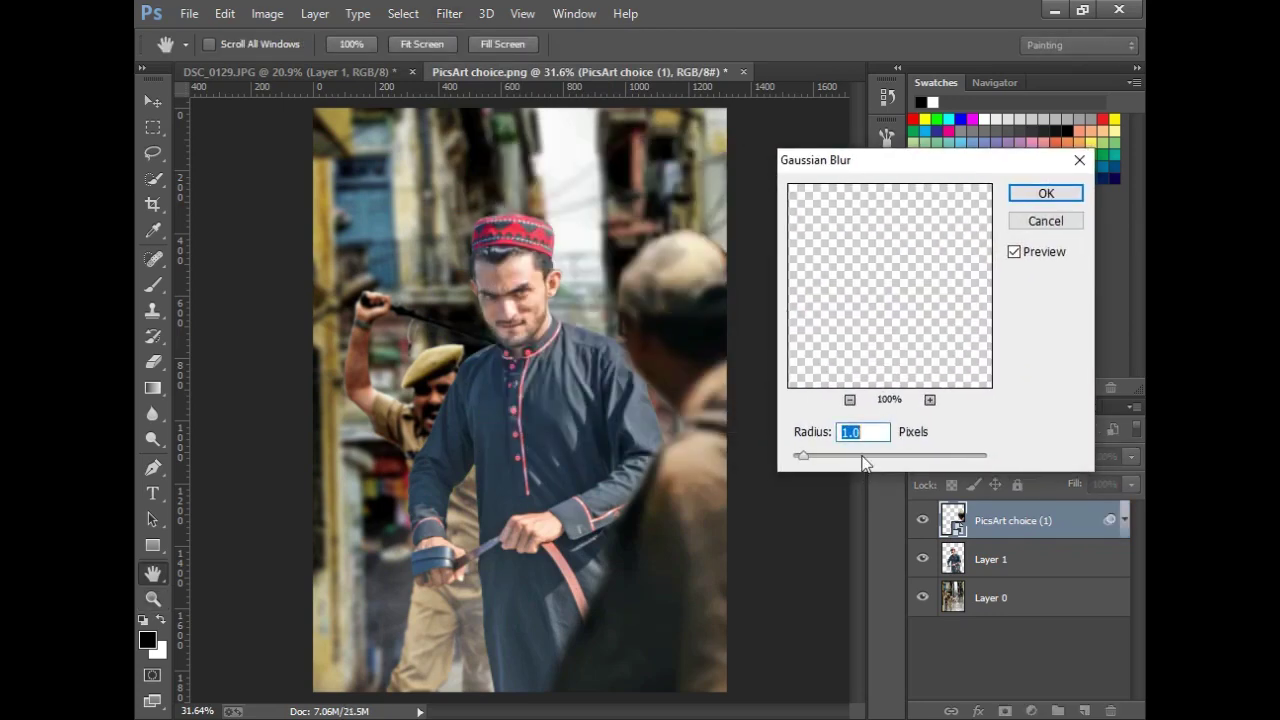
{"action": "left_click", "coordinate": [1045, 193]}
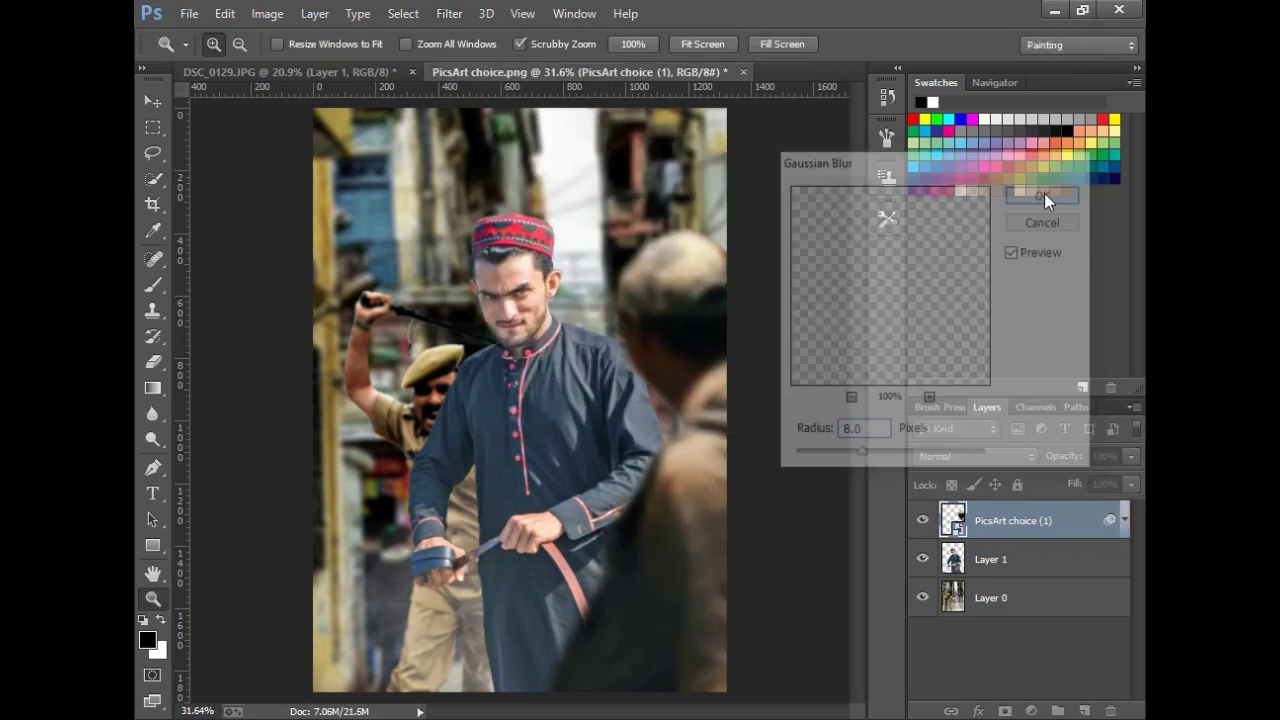
Zoom in to check the face detail, then fit the whole image on screen
{"action": "left_click_drag", "start_coordinate": [474, 238], "coordinate": [614, 380]}
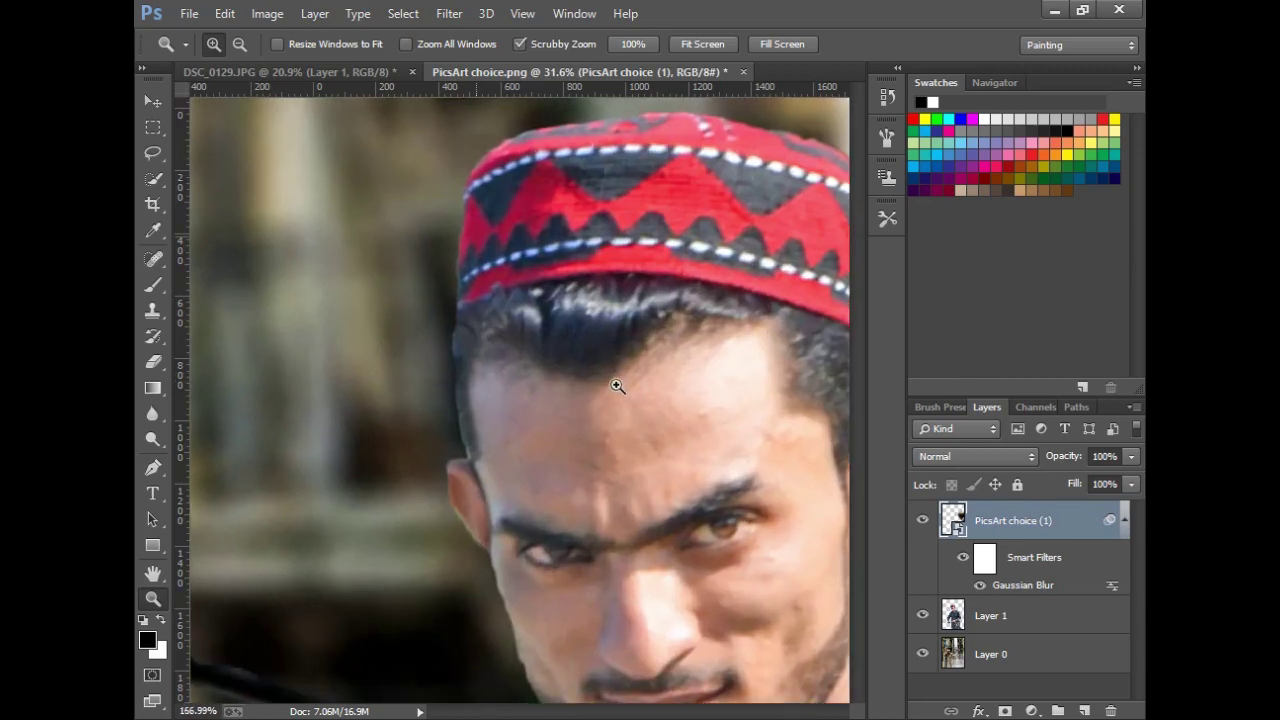
{"action": "right_click", "coordinate": [600, 326]}
{"action": "left_click", "coordinate": [610, 338]}
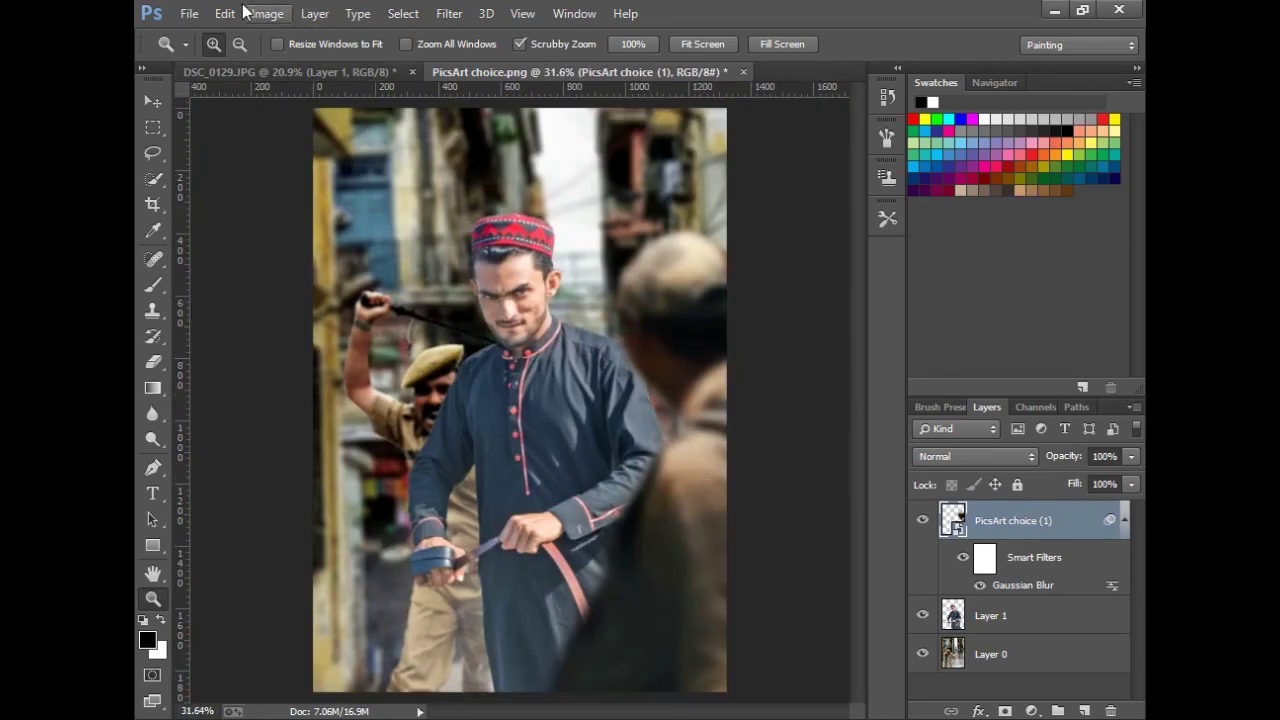
{"action": "left_click", "coordinate": [189, 13]}
Place the gold chain image PicsArt choice (2) onto the man with a rough warp
{"action": "left_click", "coordinate": [232, 294]}
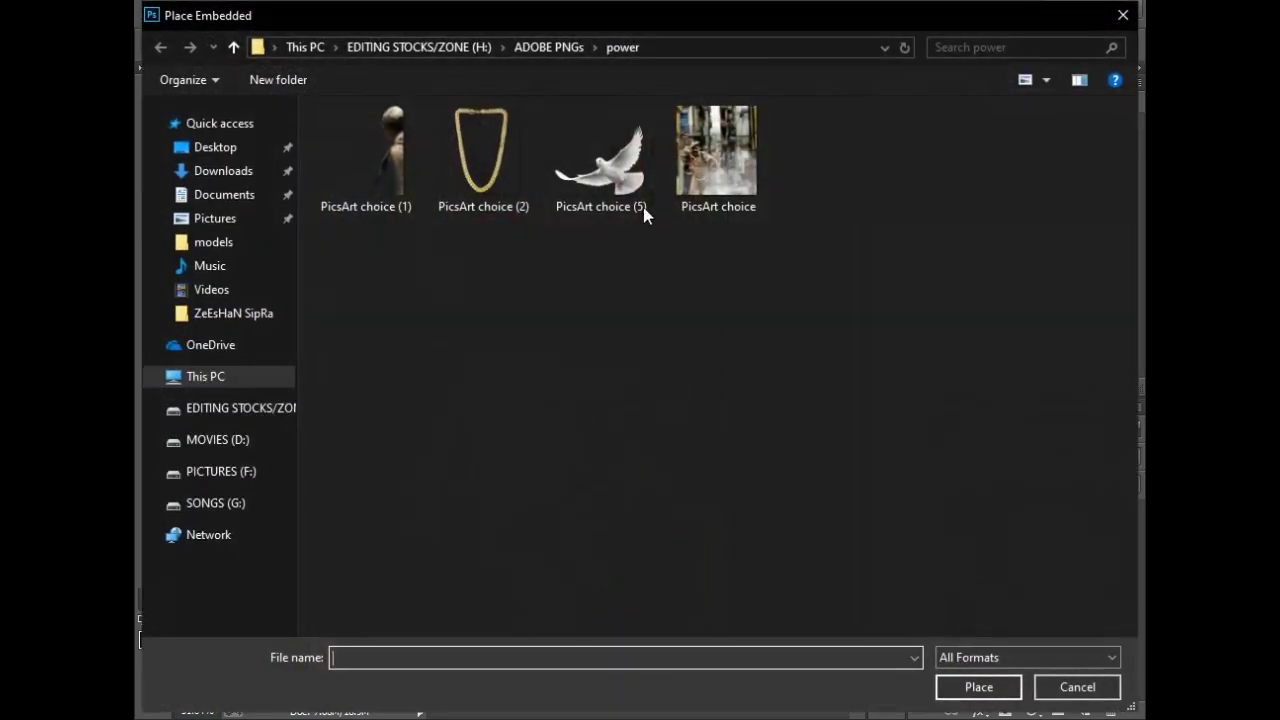
{"action": "double_click", "coordinate": [509, 123]}
{"action": "mouse_move", "coordinate": [630, 330]}
{"action": "left_mouse_down"}
{"action": "mouse_move", "coordinate": [632, 345]}
{"action": "mouse_move", "coordinate": [720, 346]}
{"action": "left_mouse_up"}
{"action": "right_click", "coordinate": [442, 232]}
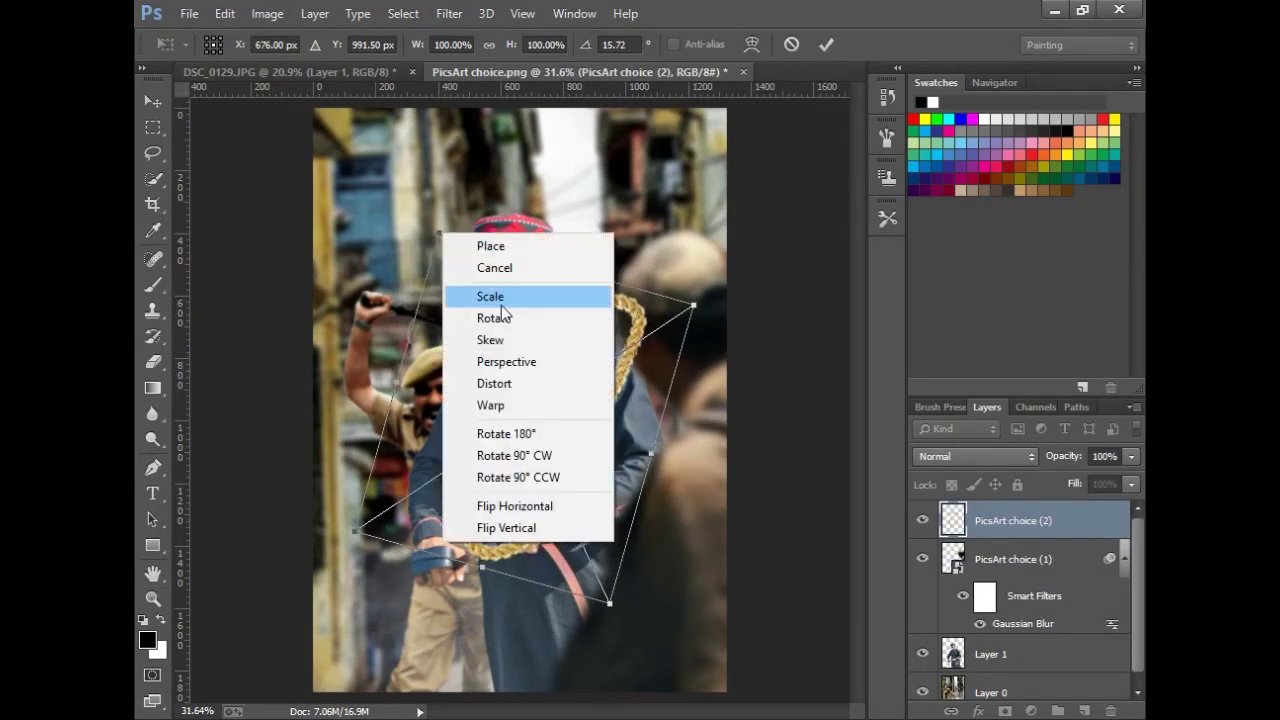
{"action": "left_click", "coordinate": [491, 405]}
{"action": "left_click_drag", "start_coordinate": [450, 266], "coordinate": [492, 298]}
{"action": "left_click_drag", "start_coordinate": [670, 295], "coordinate": [630, 282]}
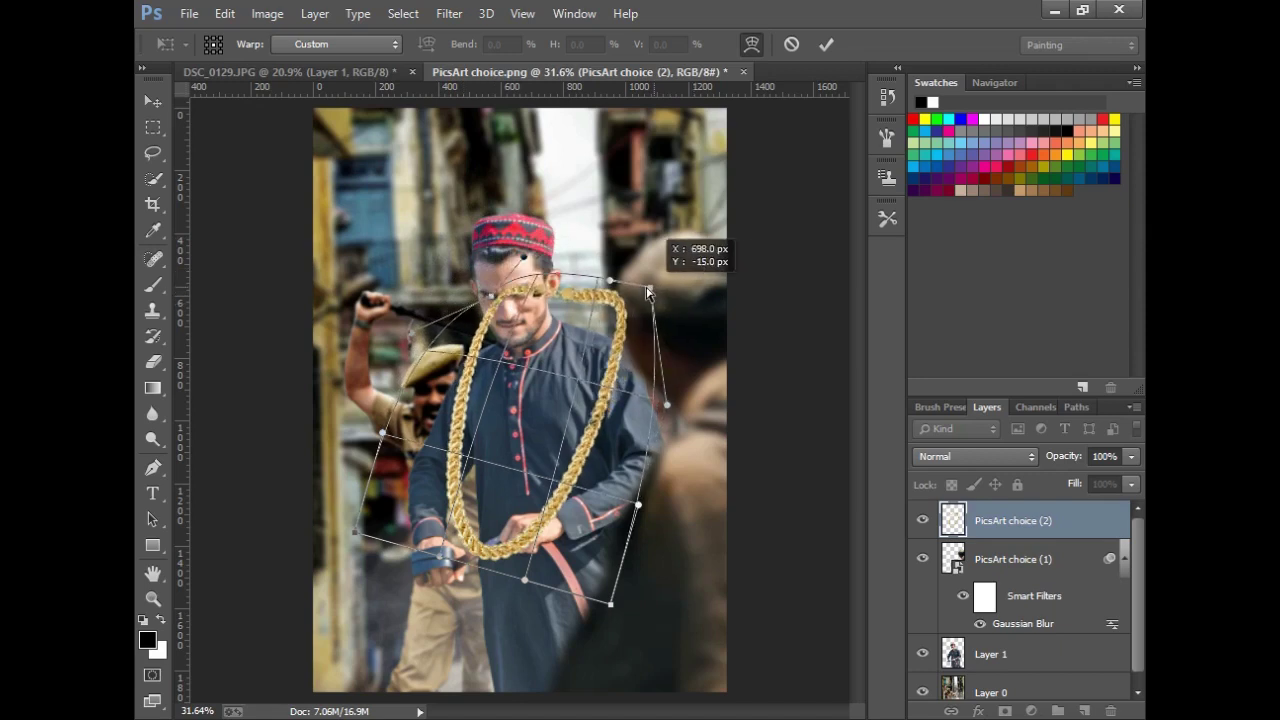
{"action": "left_click", "coordinate": [153, 598]}
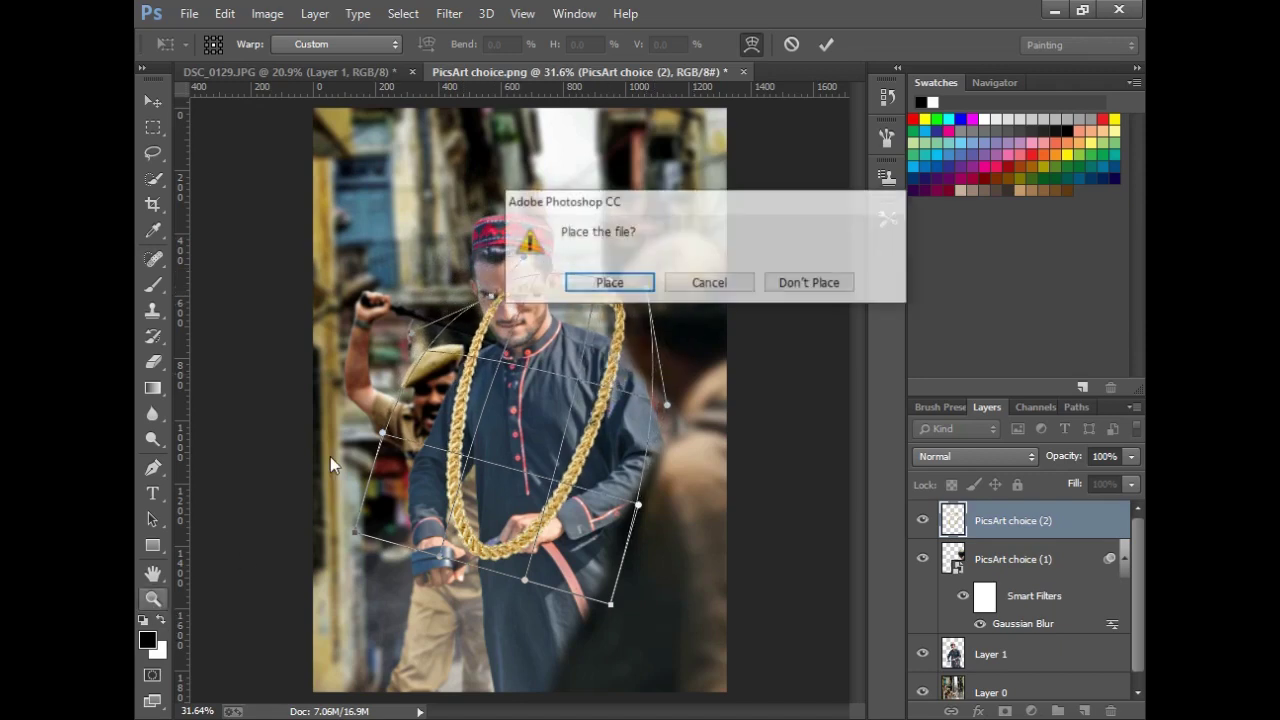
{"action": "left_click", "coordinate": [607, 282]}
Rescale, rotate and position the chain around the man's neck and commit
{"action": "key", "text": "v"}
{"action": "mouse_move", "coordinate": [624, 564]}
{"action": "left_mouse_down"}
{"action": "mouse_move", "coordinate": [568, 569]}
{"action": "mouse_move", "coordinate": [532, 437]}
{"action": "left_mouse_up"}
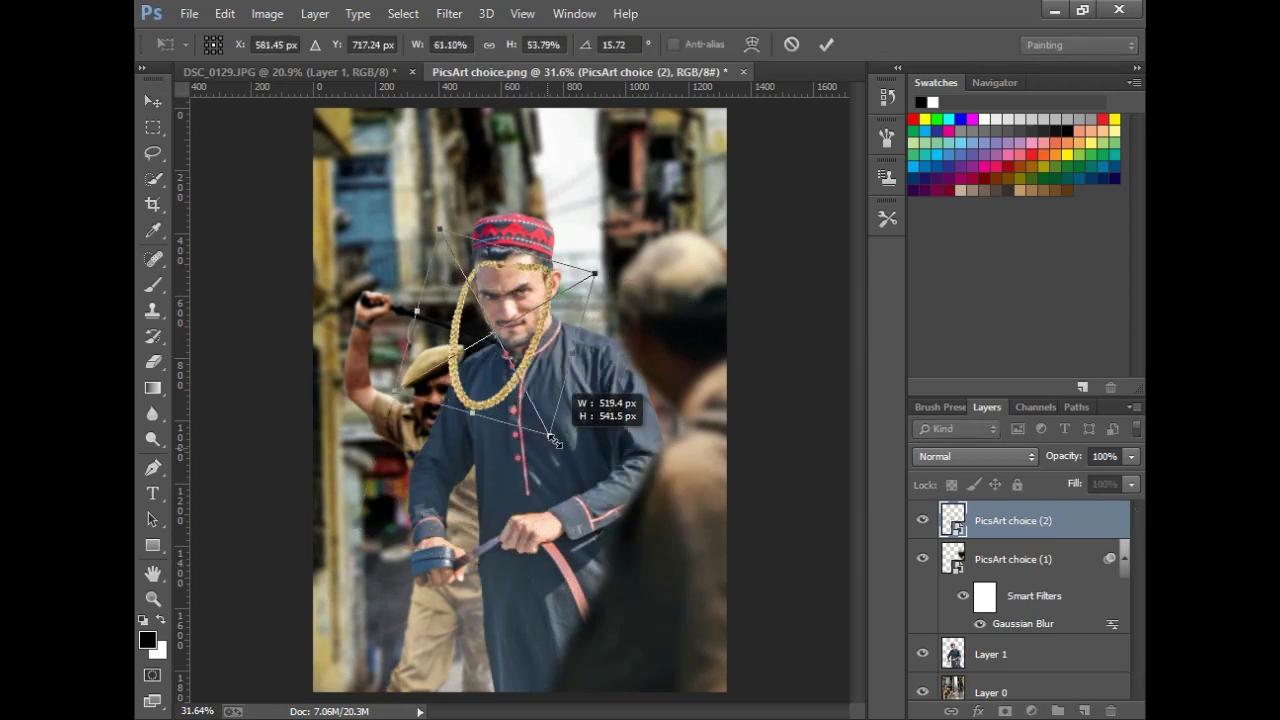
{"action": "left_click_drag", "start_coordinate": [604, 374], "coordinate": [634, 346]}
{"action": "left_click_drag", "start_coordinate": [565, 298], "coordinate": [600, 366]}
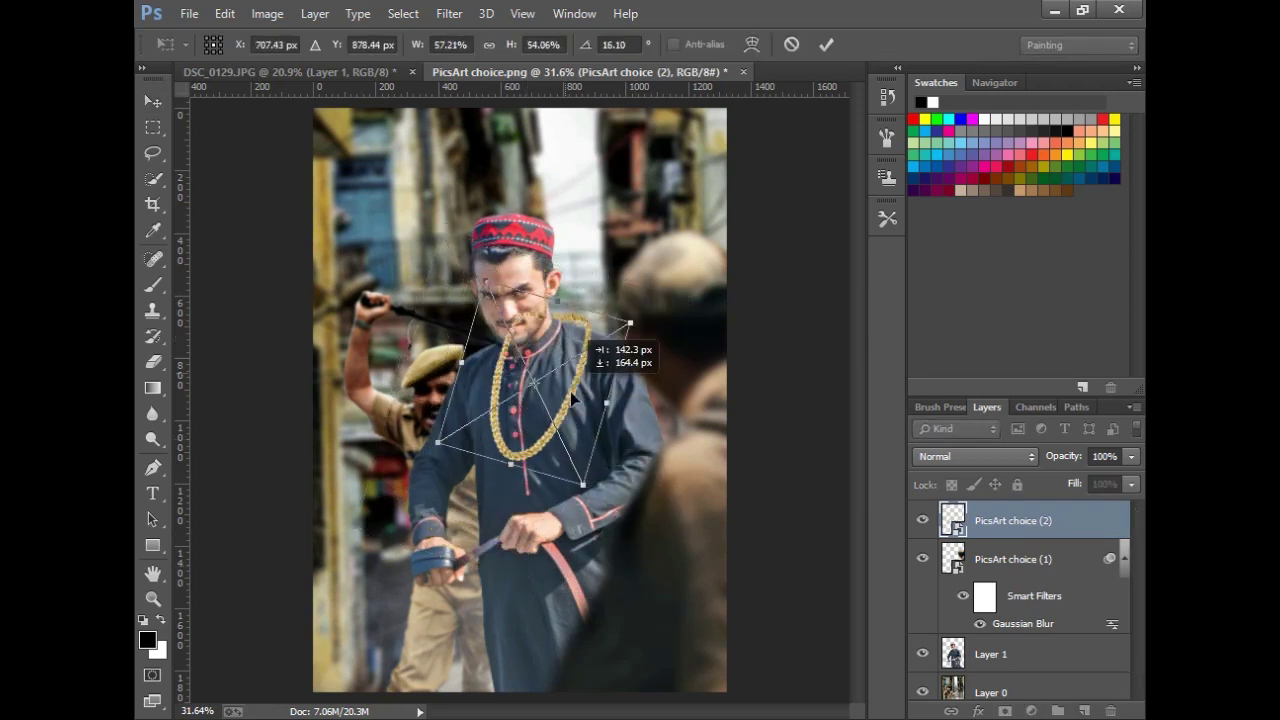
{"action": "left_click_drag", "start_coordinate": [669, 434], "coordinate": [712, 372]}
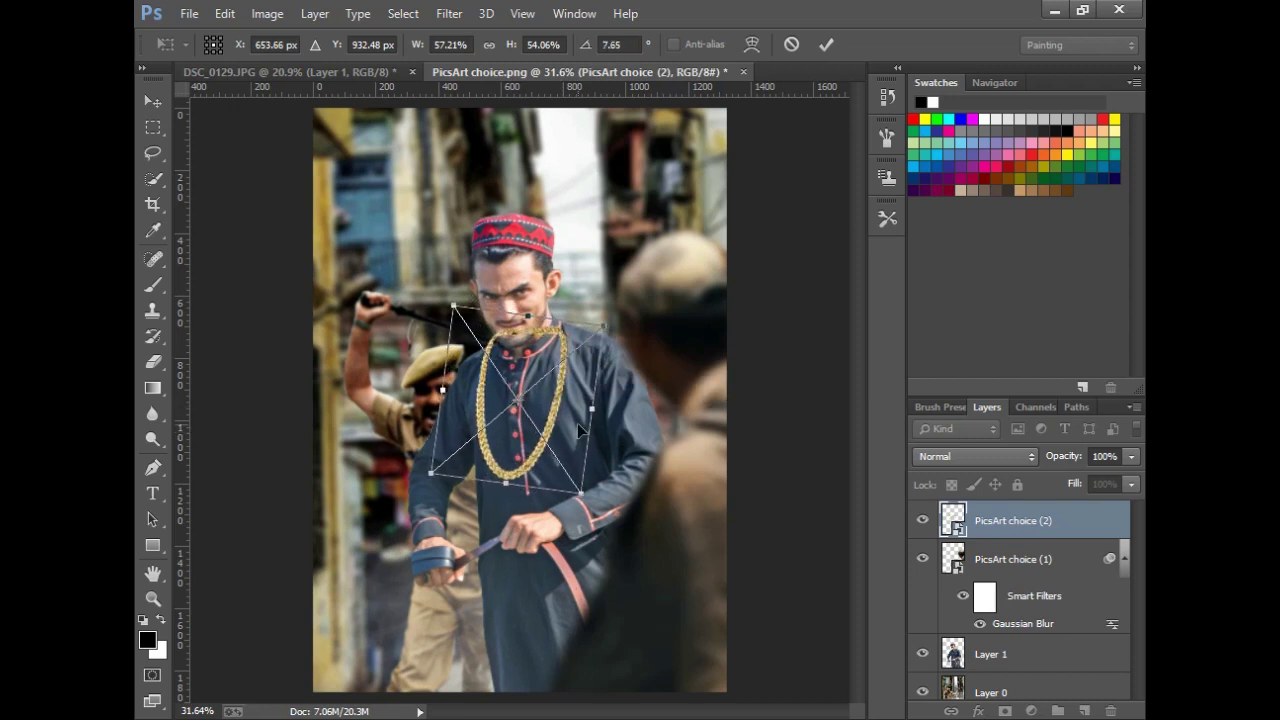
{"action": "left_click_drag", "start_coordinate": [581, 491], "coordinate": [576, 453]}
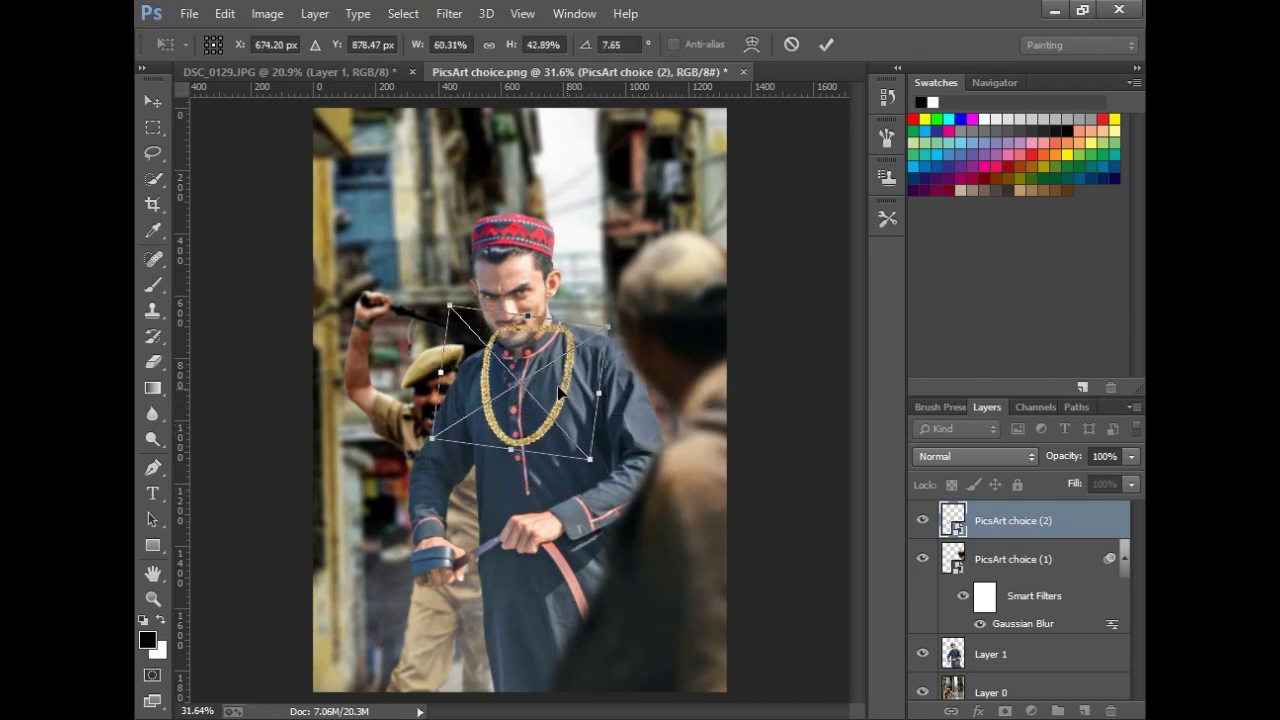
{"action": "left_click_drag", "start_coordinate": [551, 392], "coordinate": [560, 395]}
{"action": "key", "text": "Right"}
{"action": "key", "text": "Right"}
{"action": "key", "text": "Right"}
{"action": "key", "text": "Right"}
{"action": "key", "text": "Right"}
{"action": "key", "text": "Right"}
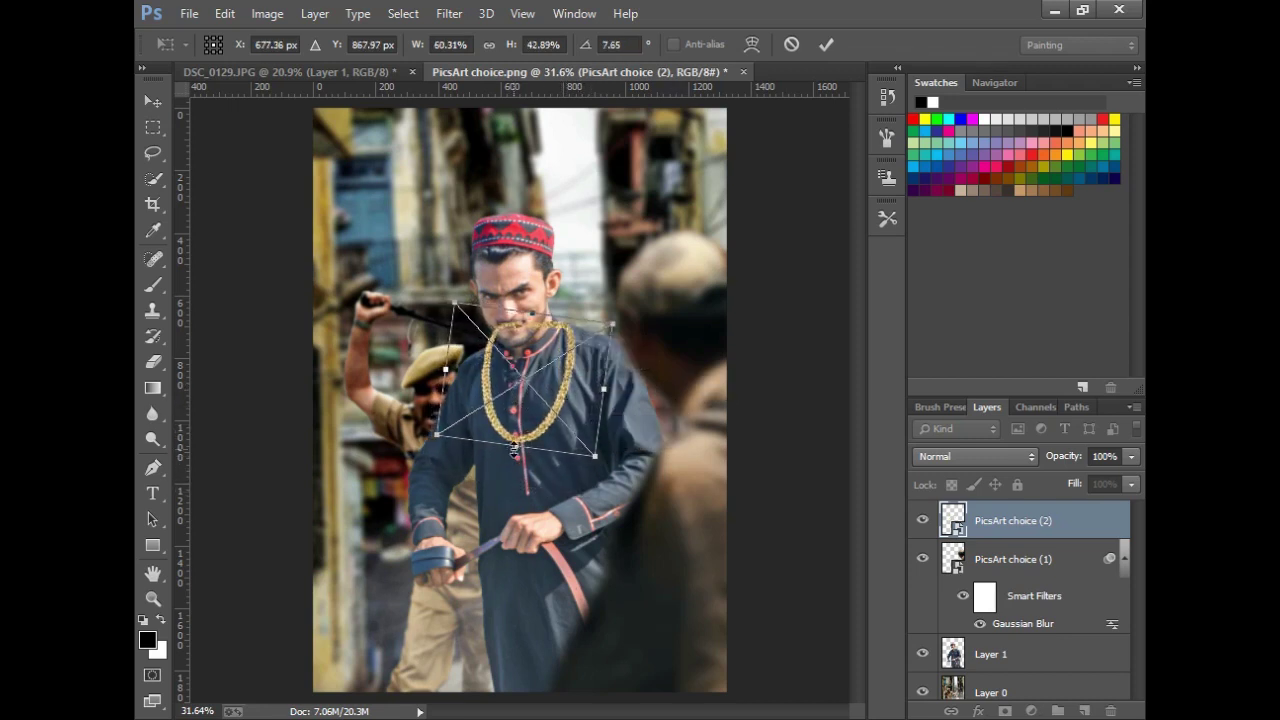
{"action": "key", "text": "Return"}
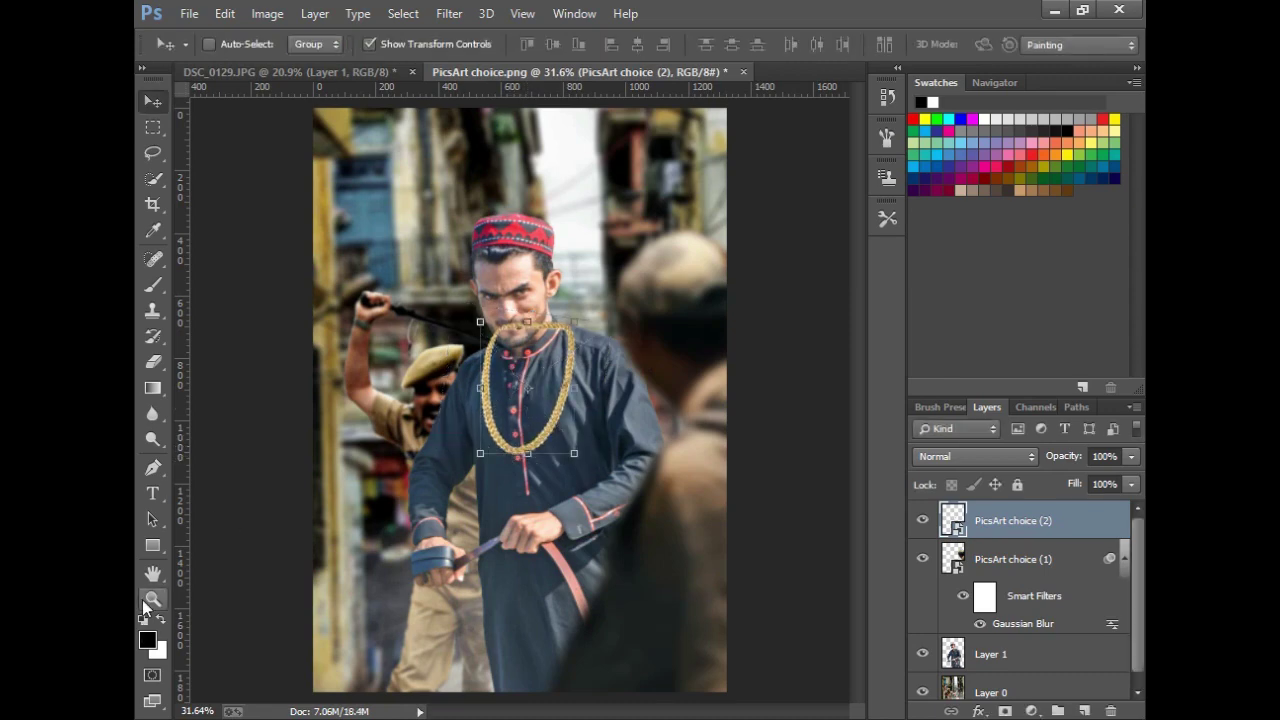
Zoom in on the chain and nudge it up slightly
{"action": "left_click", "coordinate": [152, 598]}
{"action": "left_click_drag", "start_coordinate": [520, 370], "coordinate": [589, 423]}
{"action": "left_click", "coordinate": [152, 101]}
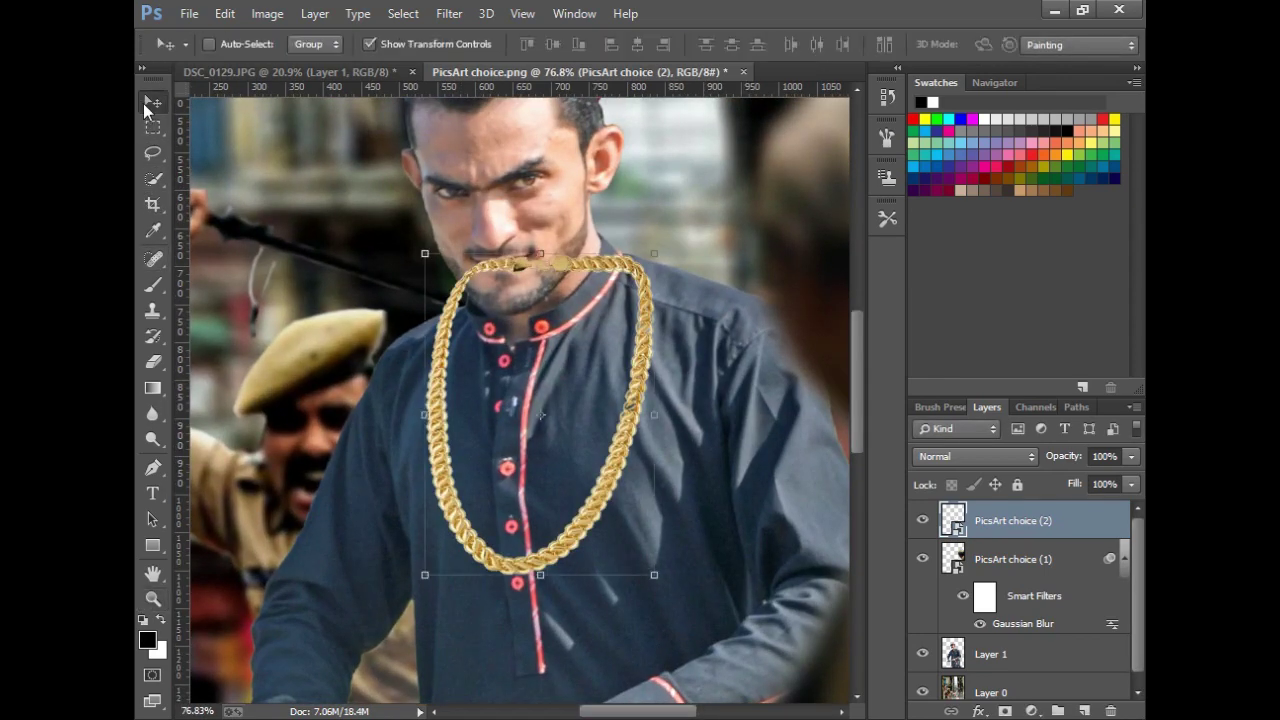
{"action": "left_click_drag", "start_coordinate": [653, 481], "coordinate": [655, 467]}
Warp the chain's mesh so it follows the neckline and collar, then apply
{"action": "key", "text": "ctrl+t"}
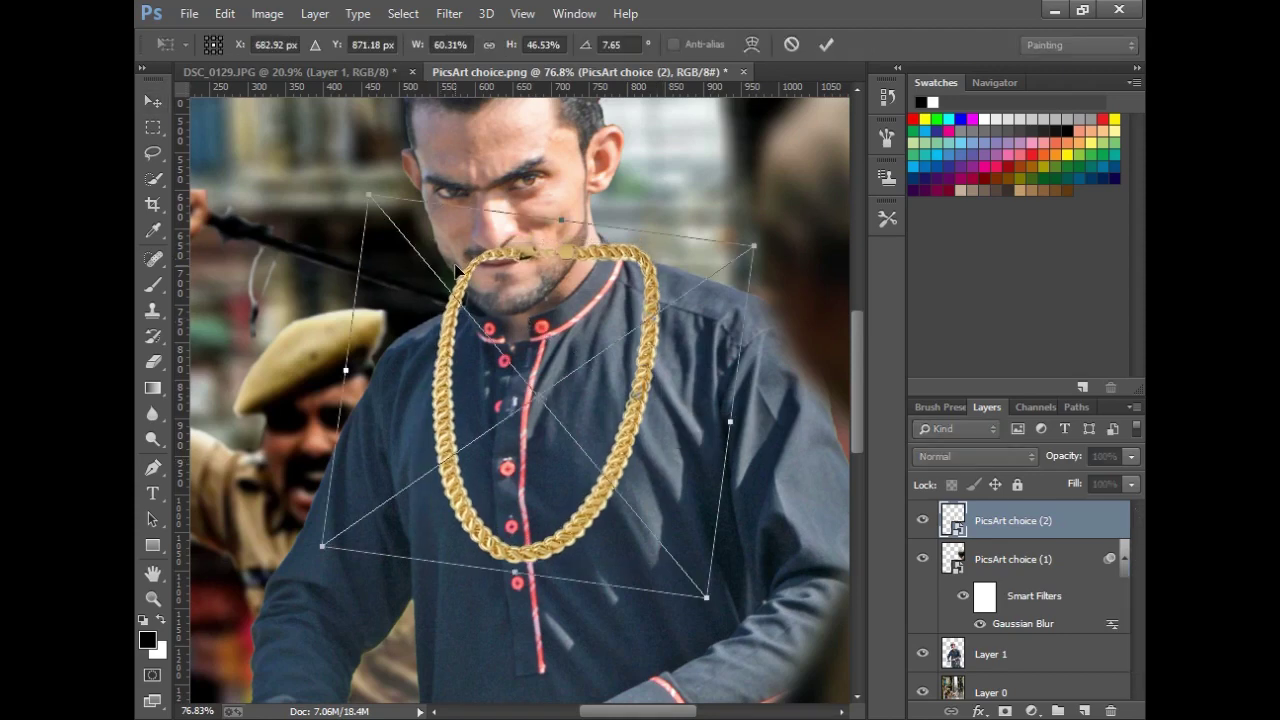
{"action": "right_click", "coordinate": [455, 263]}
{"action": "left_click", "coordinate": [506, 437]}
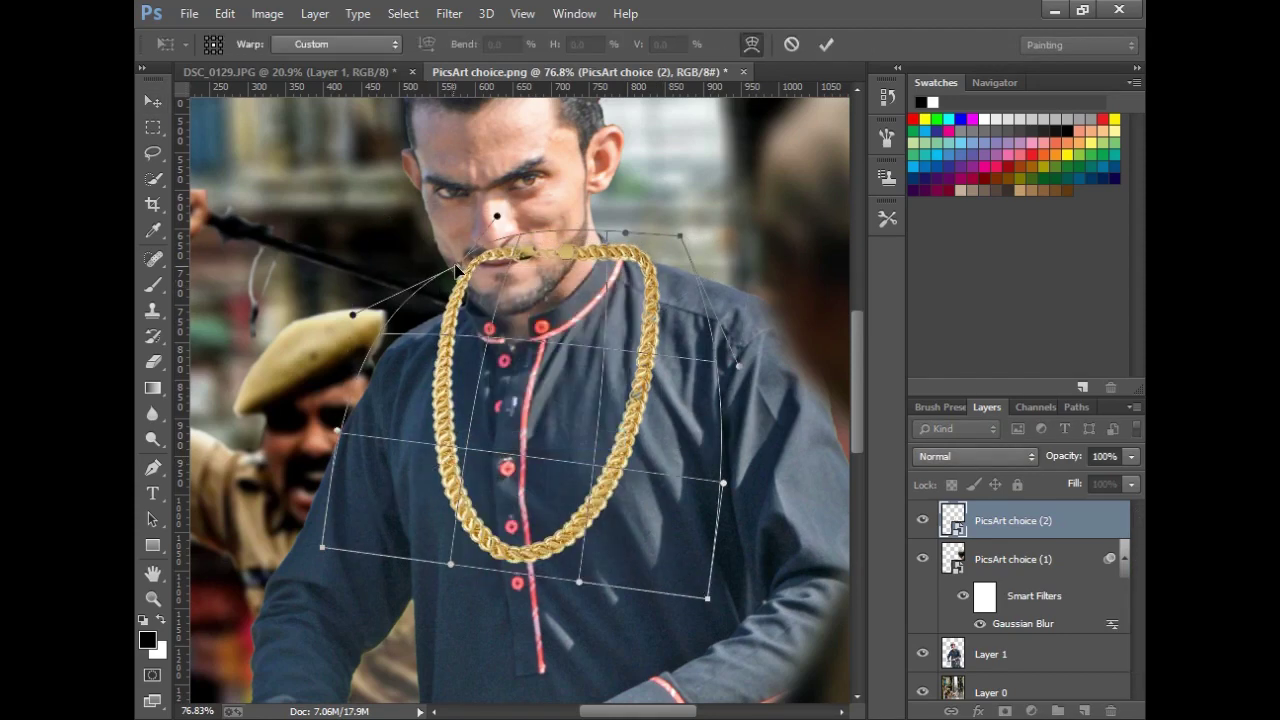
{"action": "left_click_drag", "start_coordinate": [470, 270], "coordinate": [476, 273]}
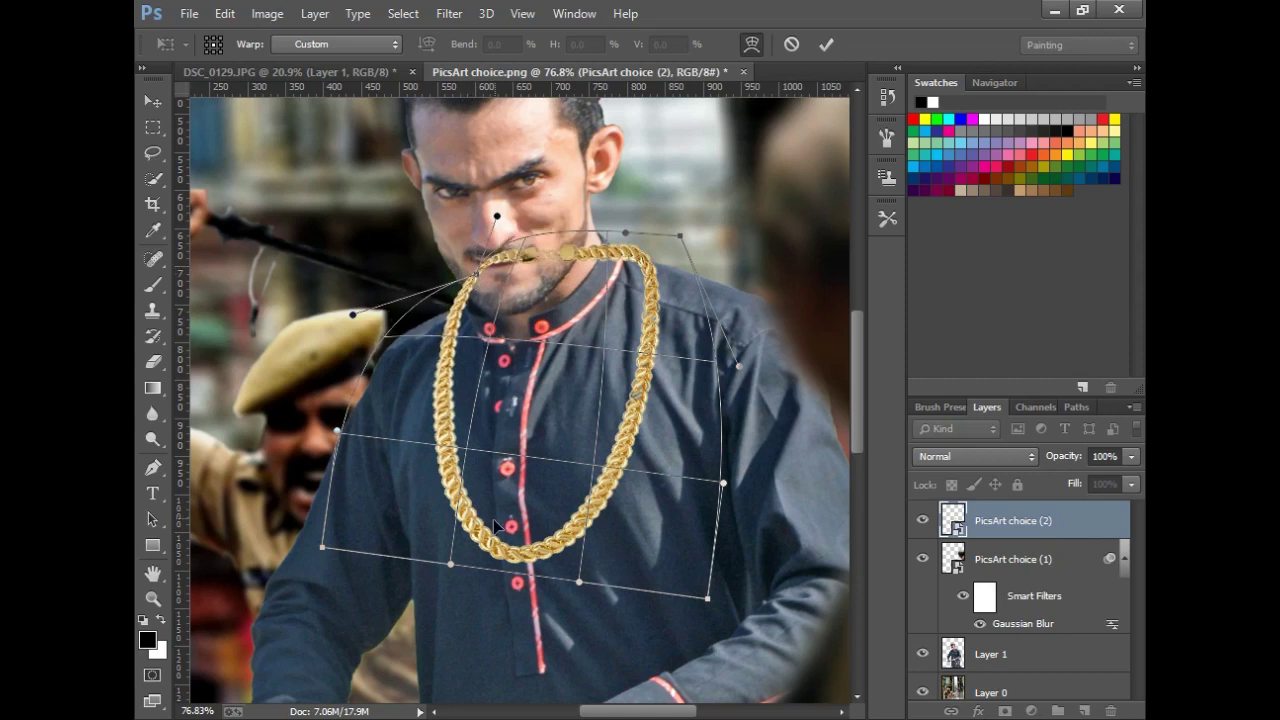
{"action": "mouse_move", "coordinate": [455, 560]}
{"action": "left_mouse_down"}
{"action": "mouse_move", "coordinate": [429, 457]}
{"action": "mouse_move", "coordinate": [457, 428]}
{"action": "mouse_move", "coordinate": [450, 442]}
{"action": "left_mouse_up"}
{"action": "mouse_move", "coordinate": [567, 467]}
{"action": "left_mouse_down"}
{"action": "mouse_move", "coordinate": [515, 578]}
{"action": "mouse_move", "coordinate": [602, 446]}
{"action": "mouse_move", "coordinate": [458, 482]}
{"action": "mouse_move", "coordinate": [428, 440]}
{"action": "mouse_move", "coordinate": [487, 545]}
{"action": "left_mouse_up"}
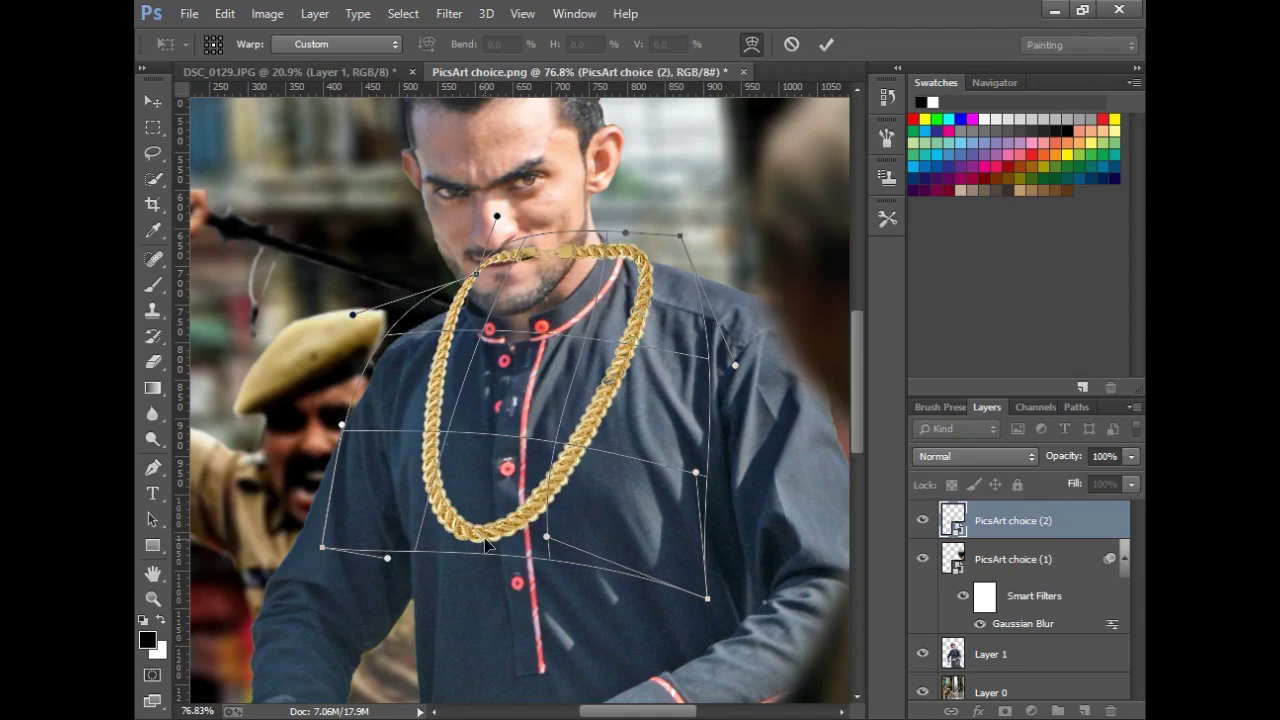
{"action": "left_click", "coordinate": [153, 598]}
{"action": "left_click", "coordinate": [592, 283]}
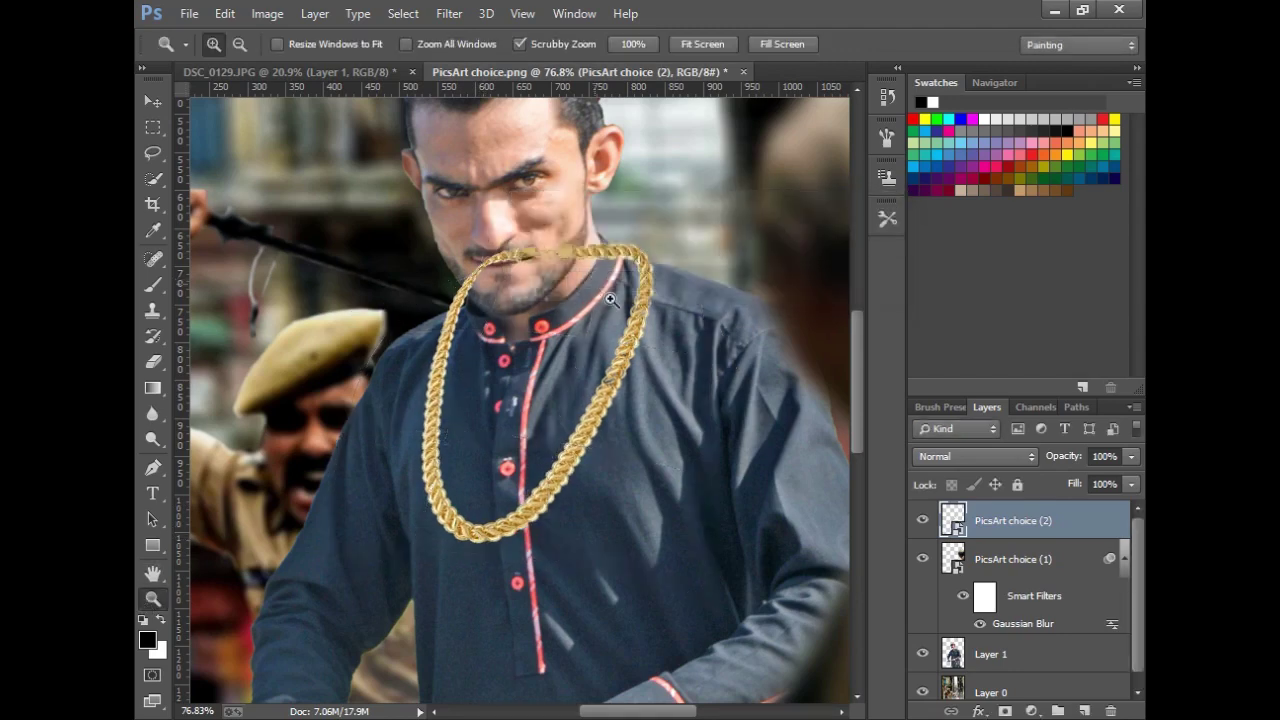
{"action": "left_click", "coordinate": [528, 282]}
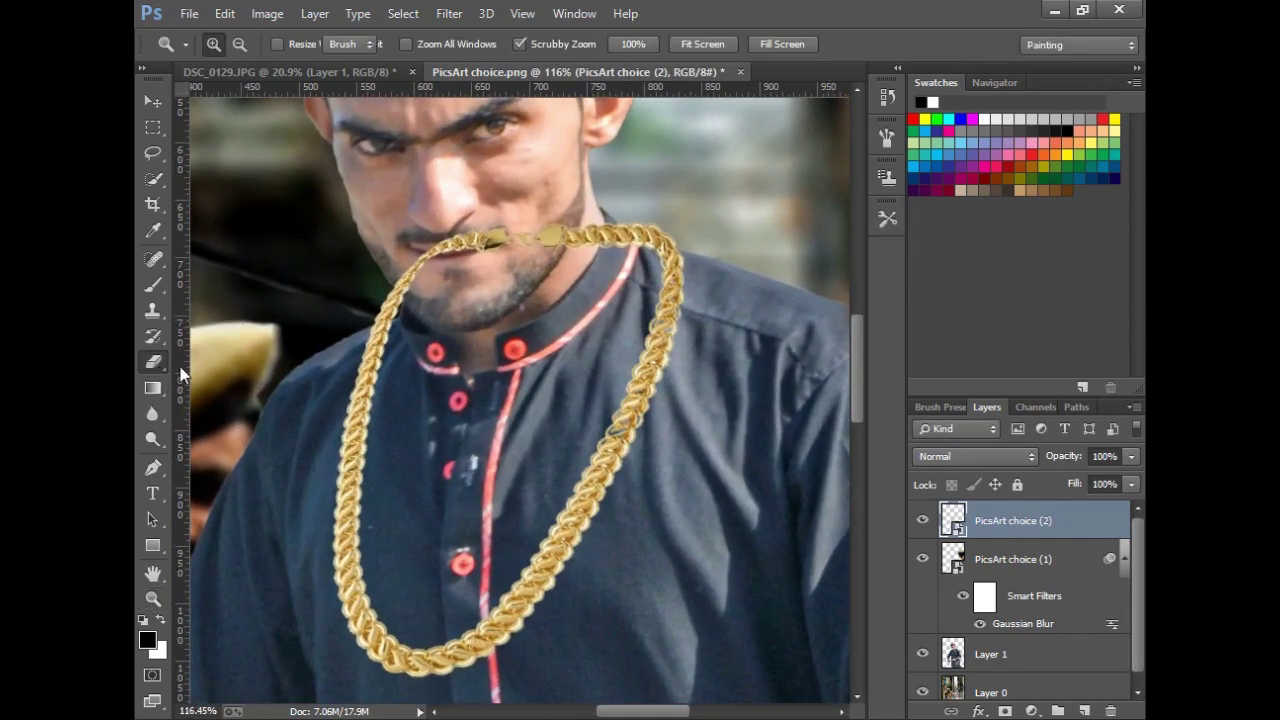
Rasterize the chain layer and erase its upper ends over the mouth and chin
{"action": "left_click", "coordinate": [153, 361]}
{"action": "left_click", "coordinate": [646, 289]}
{"action": "right_click", "coordinate": [672, 305]}
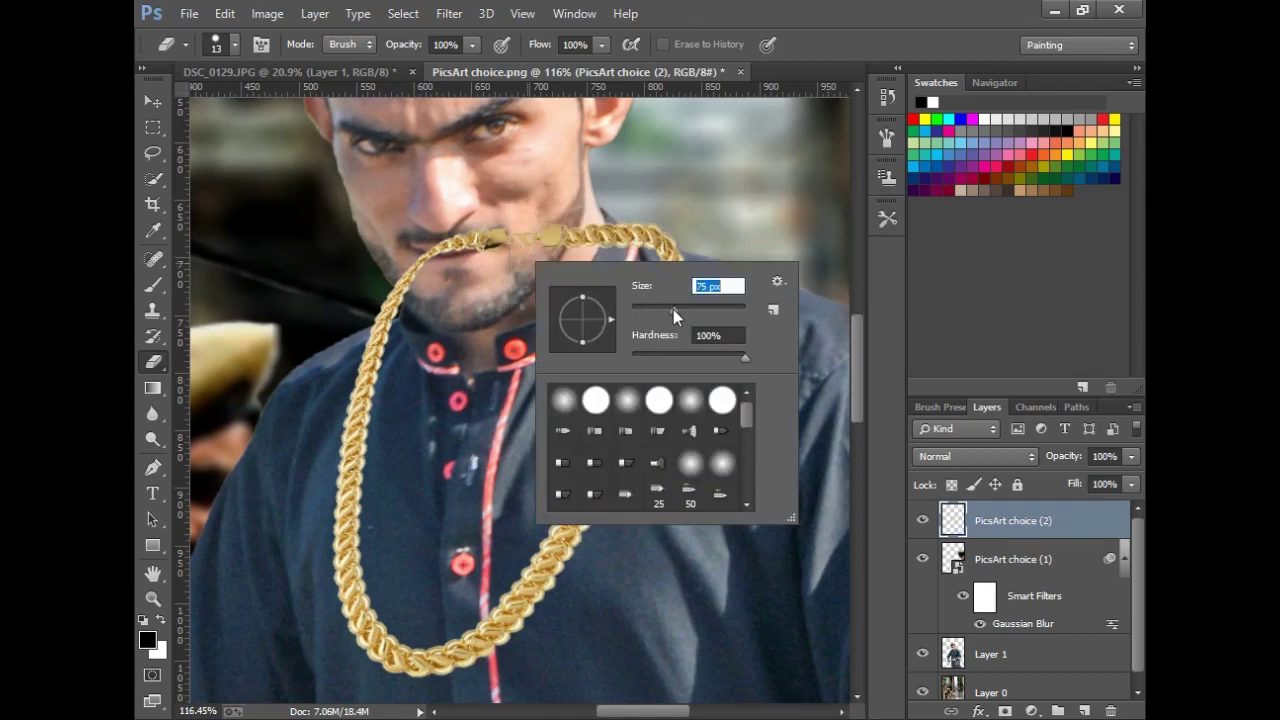
{"action": "key", "text": "Return"}
{"action": "left_click_drag", "start_coordinate": [455, 250], "coordinate": [495, 225]}
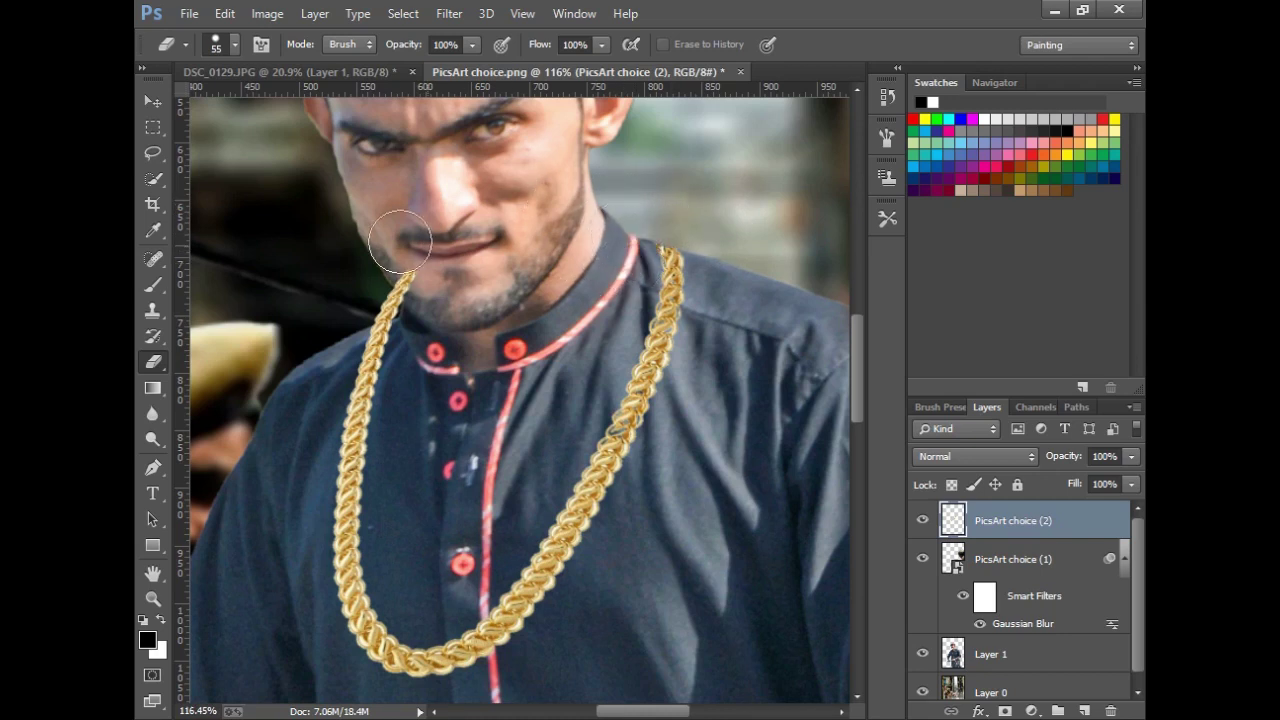
{"action": "left_click_drag", "start_coordinate": [380, 286], "coordinate": [361, 289]}
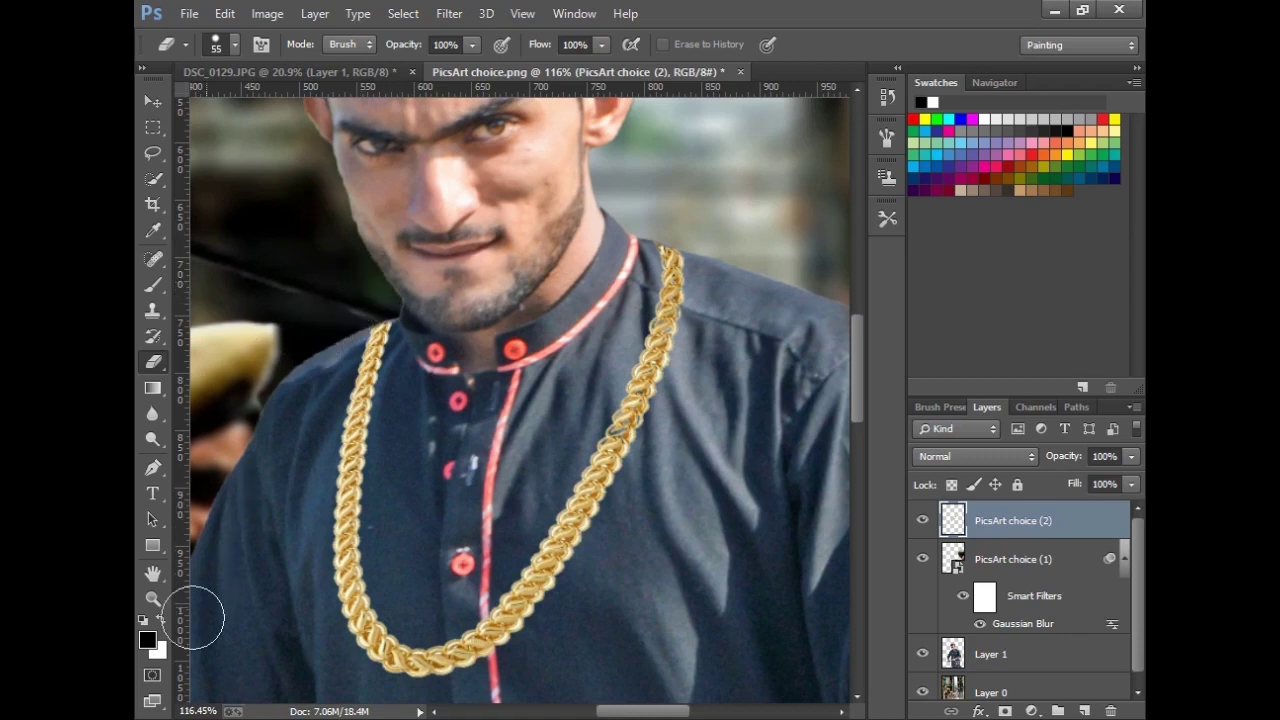
{"action": "left_click", "coordinate": [153, 598]}
{"action": "right_click", "coordinate": [413, 379]}
{"action": "left_click", "coordinate": [437, 392]}
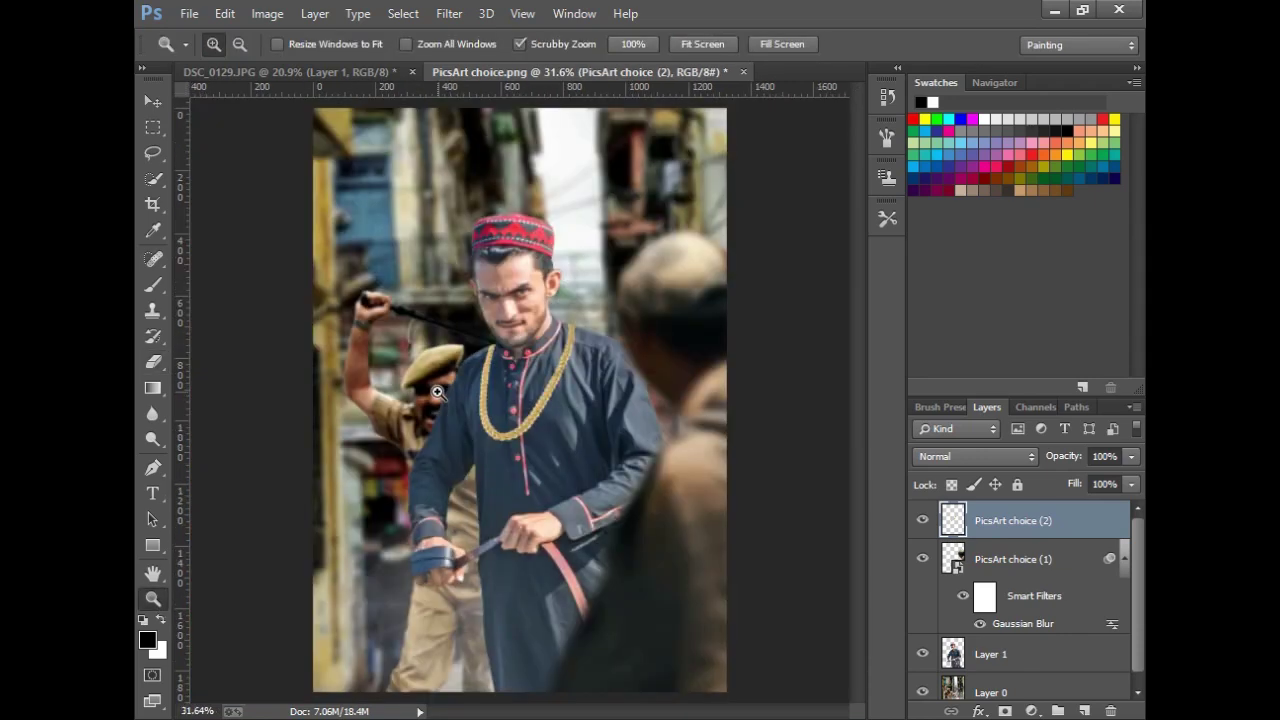
Select Layer 1 and the PicsArt layers and merge them together
{"action": "left_click_drag", "start_coordinate": [437, 392], "coordinate": [455, 405]}
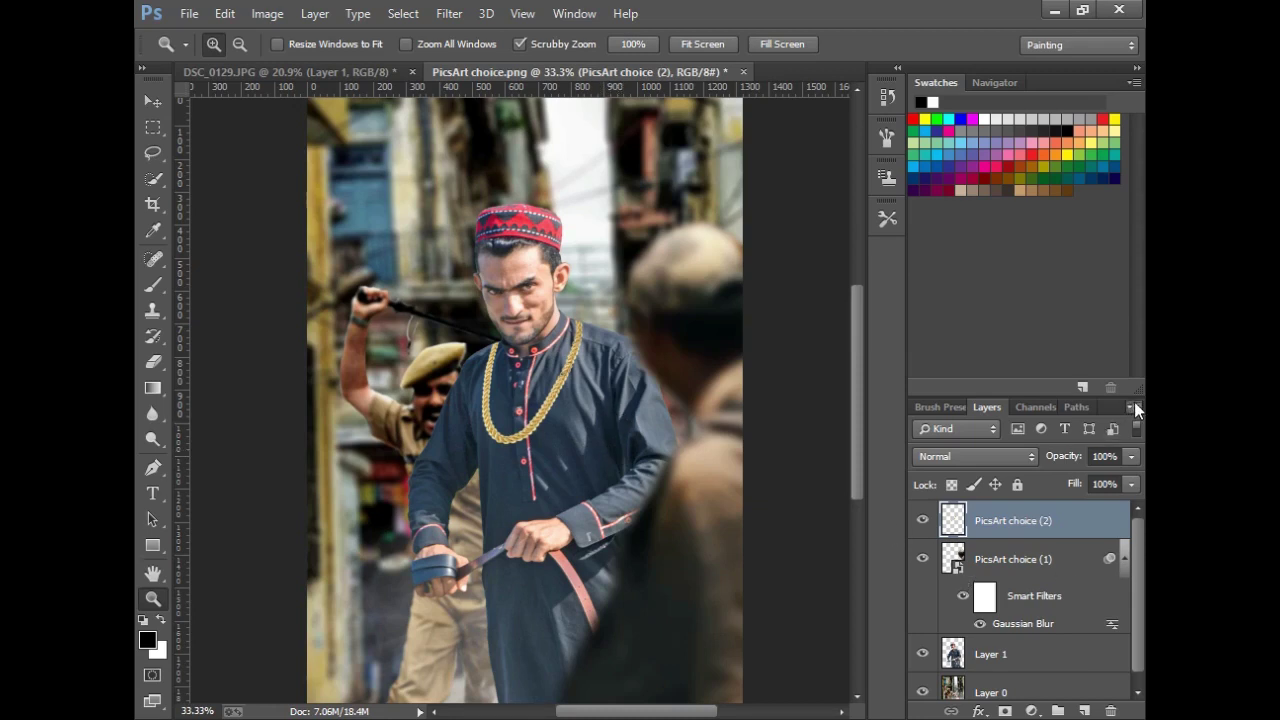
{"action": "left_click", "coordinate": [1029, 652]}
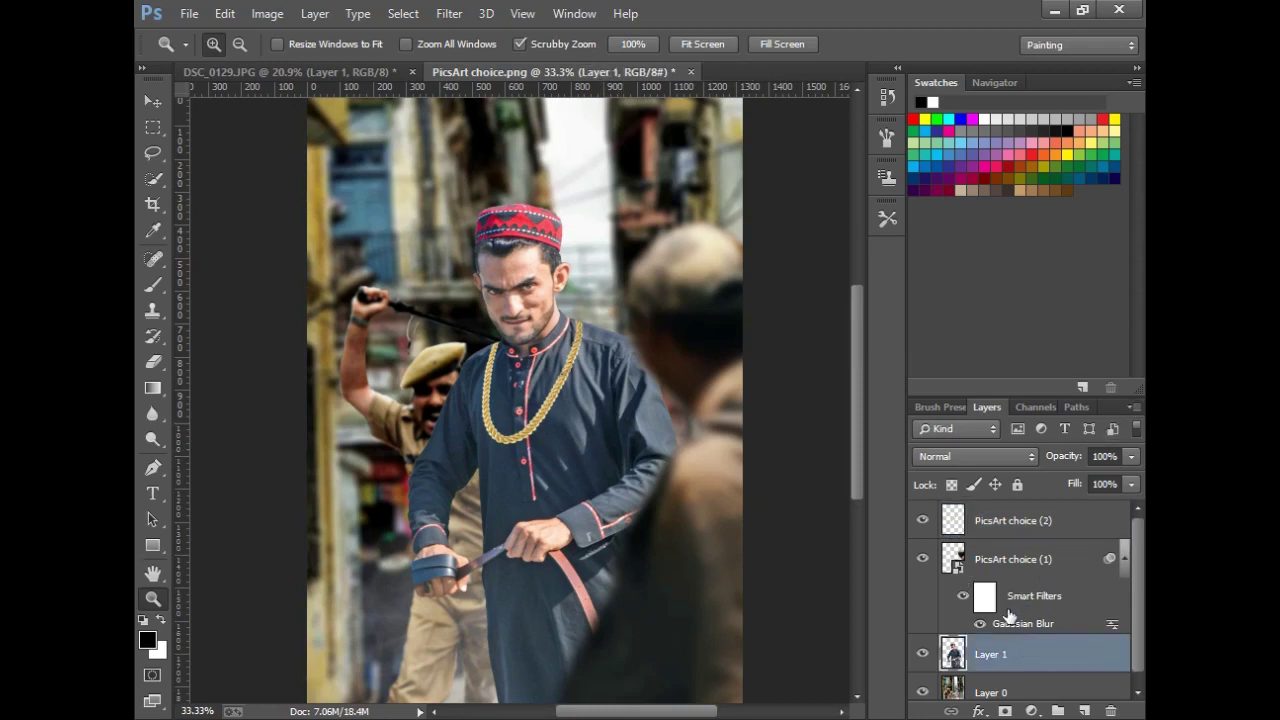
{"action": "left_click", "coordinate": [1008, 560], "text": "ctrl"}
{"action": "left_click", "coordinate": [1005, 521], "text": "ctrl"}
{"action": "right_click", "coordinate": [1002, 521]}
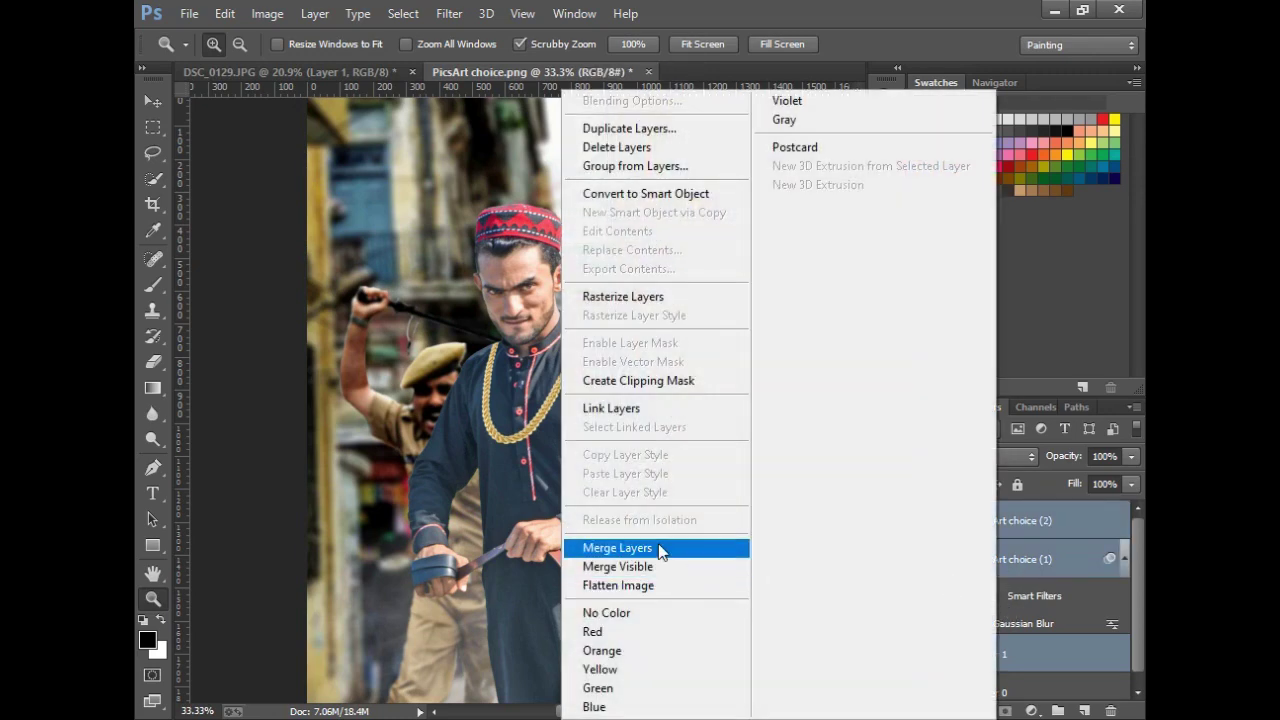
{"action": "left_click", "coordinate": [617, 548]}
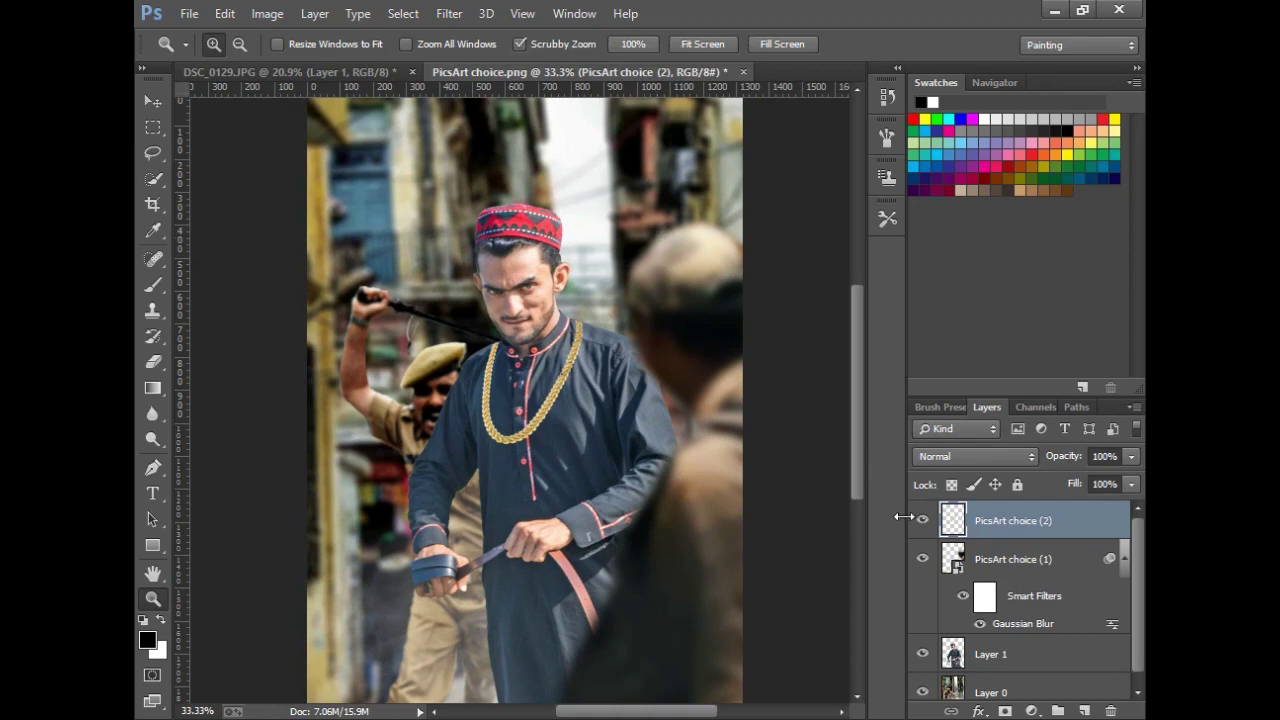
Merge Layer 1 into the chain layer, move it below the blurred figure, and fit on screen
{"action": "left_click", "coordinate": [1007, 659], "text": "ctrl"}
{"action": "right_click", "coordinate": [1007, 659]}
{"action": "left_click", "coordinate": [849, 498]}
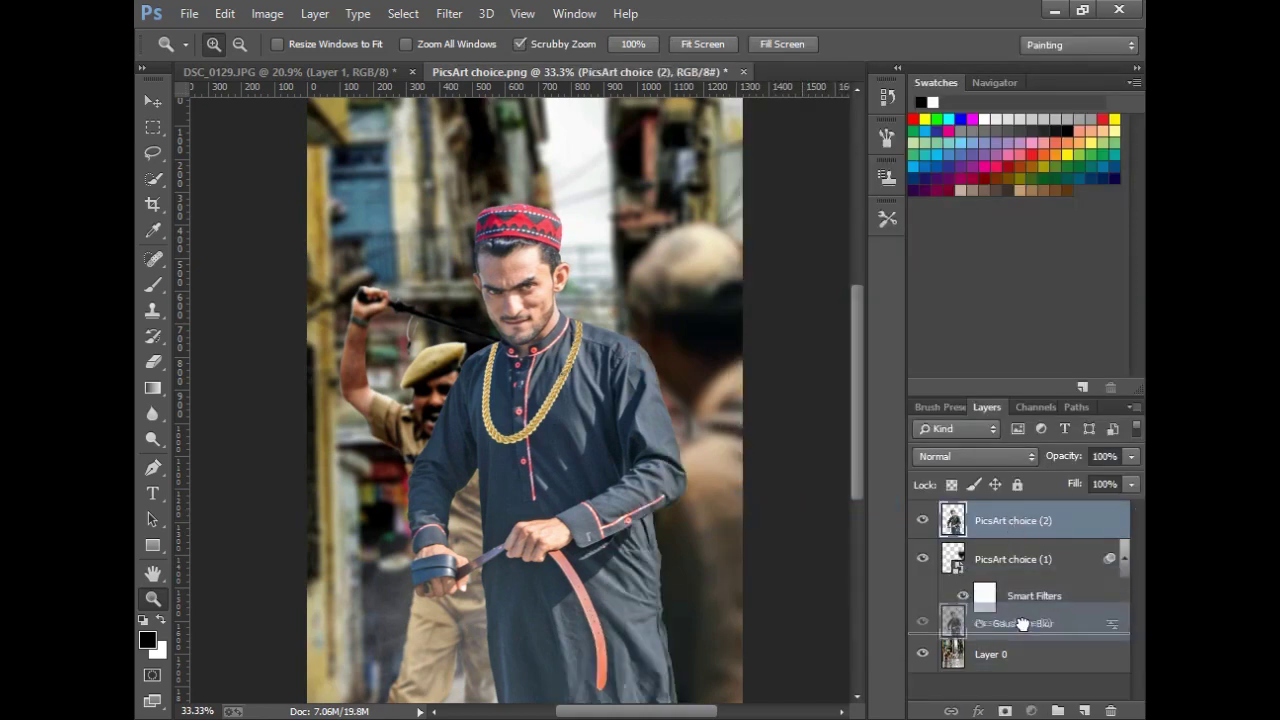
{"action": "left_click_drag", "start_coordinate": [1013, 530], "coordinate": [1020, 620]}
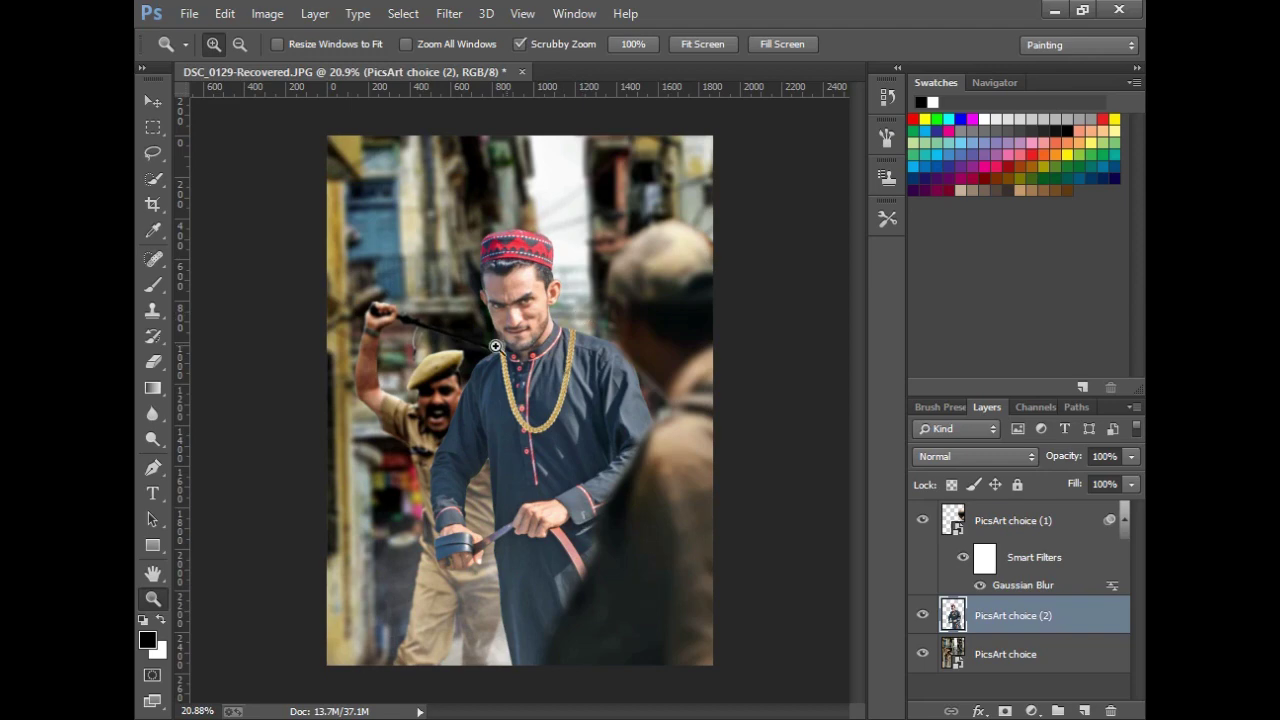
{"action": "right_click", "coordinate": [496, 346]}
{"action": "left_click", "coordinate": [527, 366]}
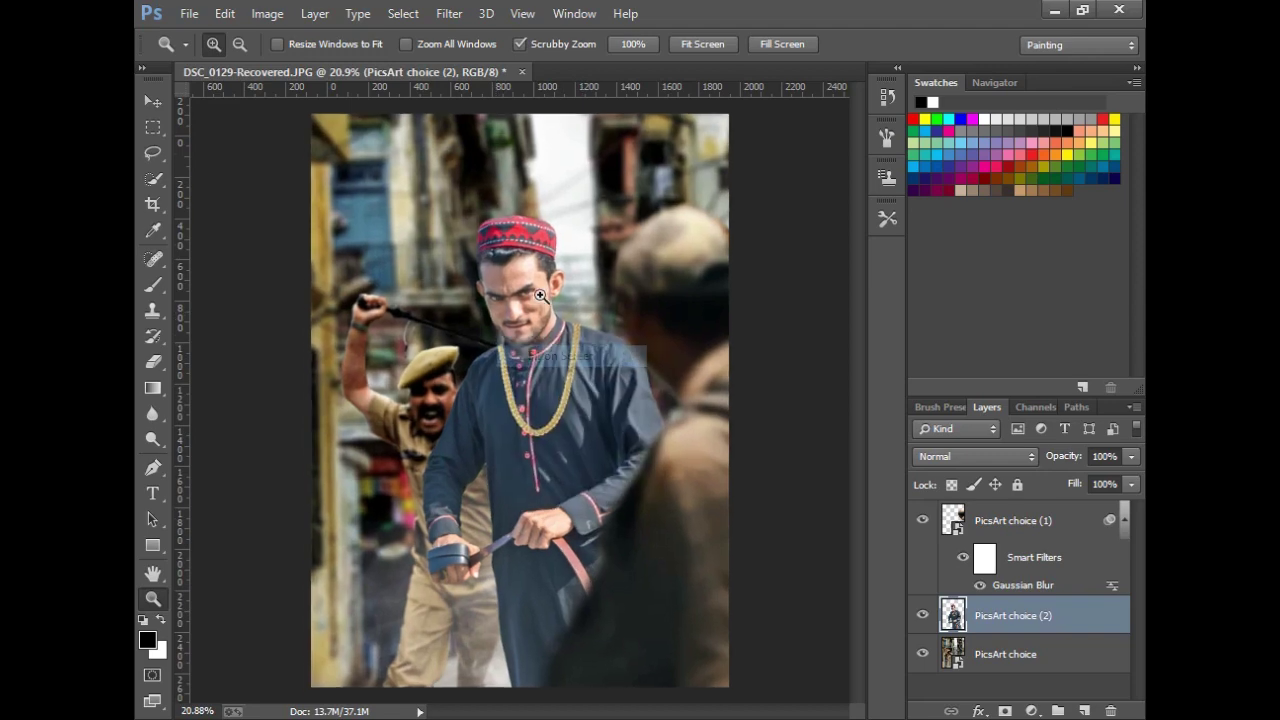
{"action": "right_click", "coordinate": [580, 302]}
{"action": "left_click", "coordinate": [600, 311]}
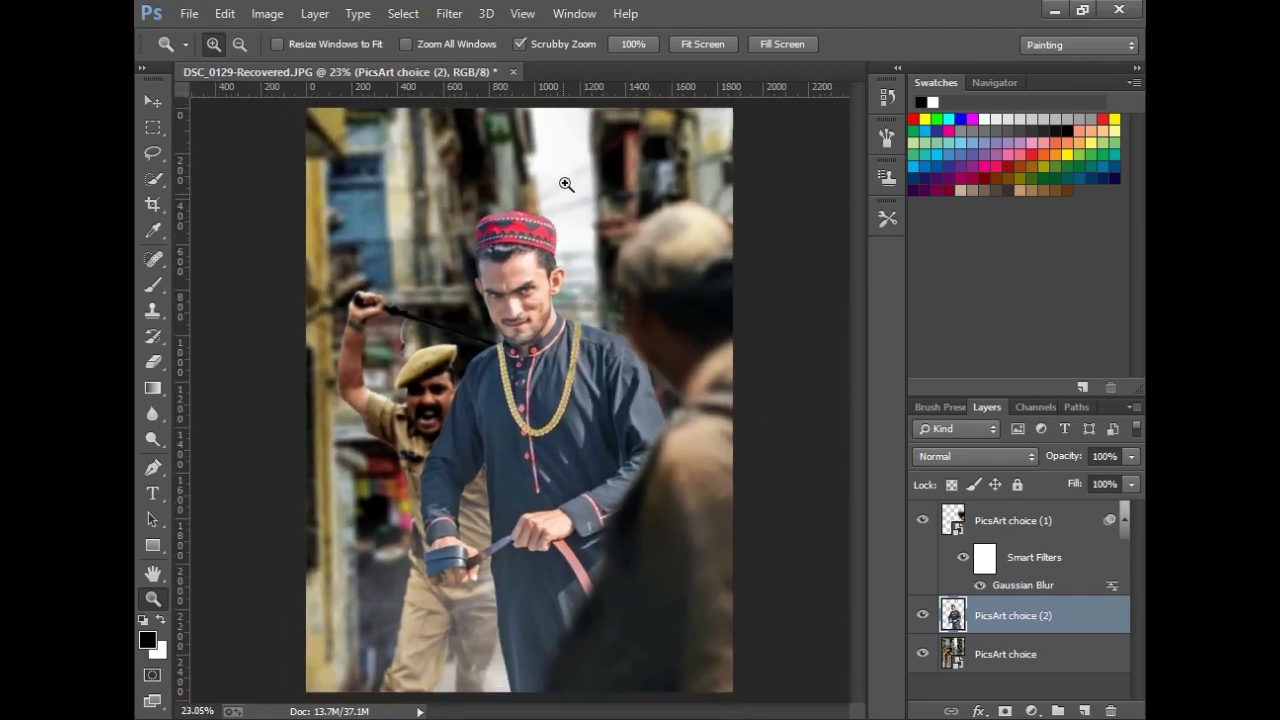
{"action": "left_click", "coordinate": [445, 12]}
Camera Raw grade the man: add Clarity, darken Shadows and Blacks, Oranges luminance +17, saturation +8
{"action": "left_click", "coordinate": [499, 125]}
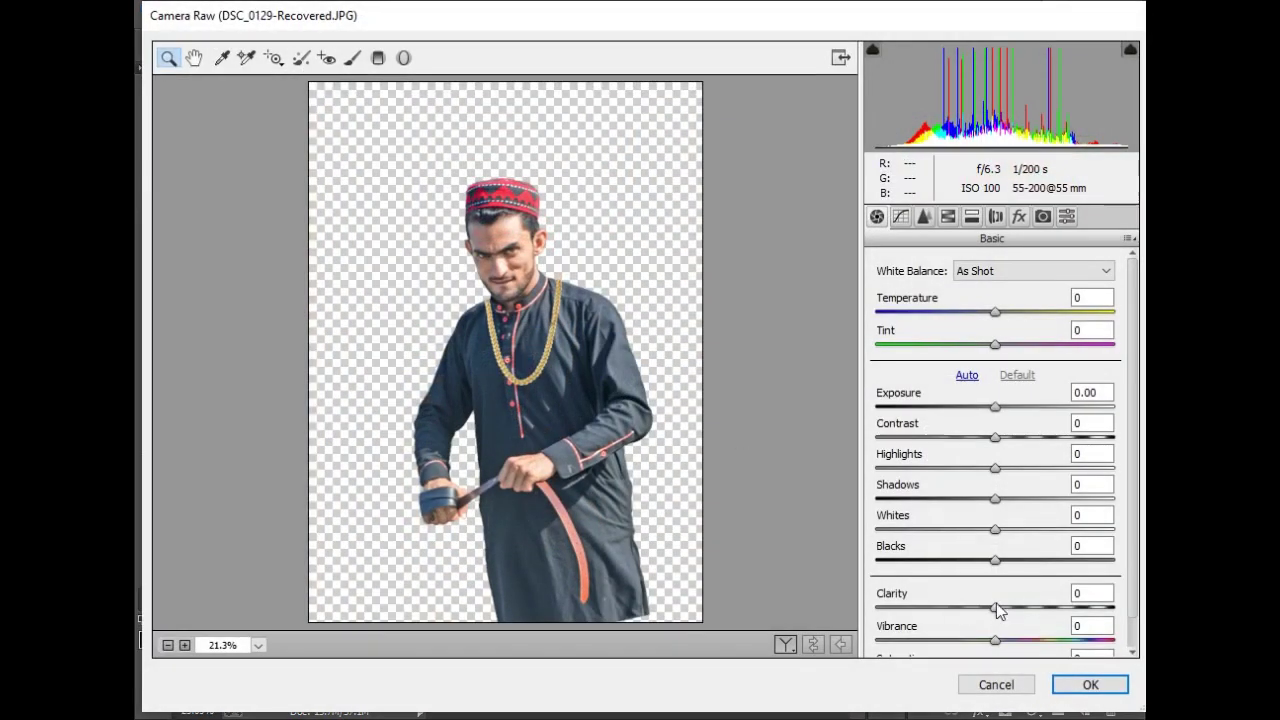
{"action": "mouse_move", "coordinate": [996, 607]}
{"action": "left_mouse_down"}
{"action": "mouse_move", "coordinate": [1066, 607]}
{"action": "mouse_move", "coordinate": [990, 612]}
{"action": "mouse_move", "coordinate": [1020, 611]}
{"action": "mouse_move", "coordinate": [1005, 611]}
{"action": "left_mouse_up"}
{"action": "mouse_move", "coordinate": [995, 498]}
{"action": "left_mouse_down"}
{"action": "mouse_move", "coordinate": [1050, 497]}
{"action": "mouse_move", "coordinate": [941, 497]}
{"action": "mouse_move", "coordinate": [1057, 497]}
{"action": "mouse_move", "coordinate": [923, 497]}
{"action": "mouse_move", "coordinate": [945, 497]}
{"action": "left_mouse_up"}
{"action": "mouse_move", "coordinate": [995, 559]}
{"action": "left_mouse_down"}
{"action": "mouse_move", "coordinate": [1108, 559]}
{"action": "mouse_move", "coordinate": [903, 559]}
{"action": "mouse_move", "coordinate": [1016, 559]}
{"action": "mouse_move", "coordinate": [1043, 531]}
{"action": "mouse_move", "coordinate": [862, 546]}
{"action": "left_mouse_up"}
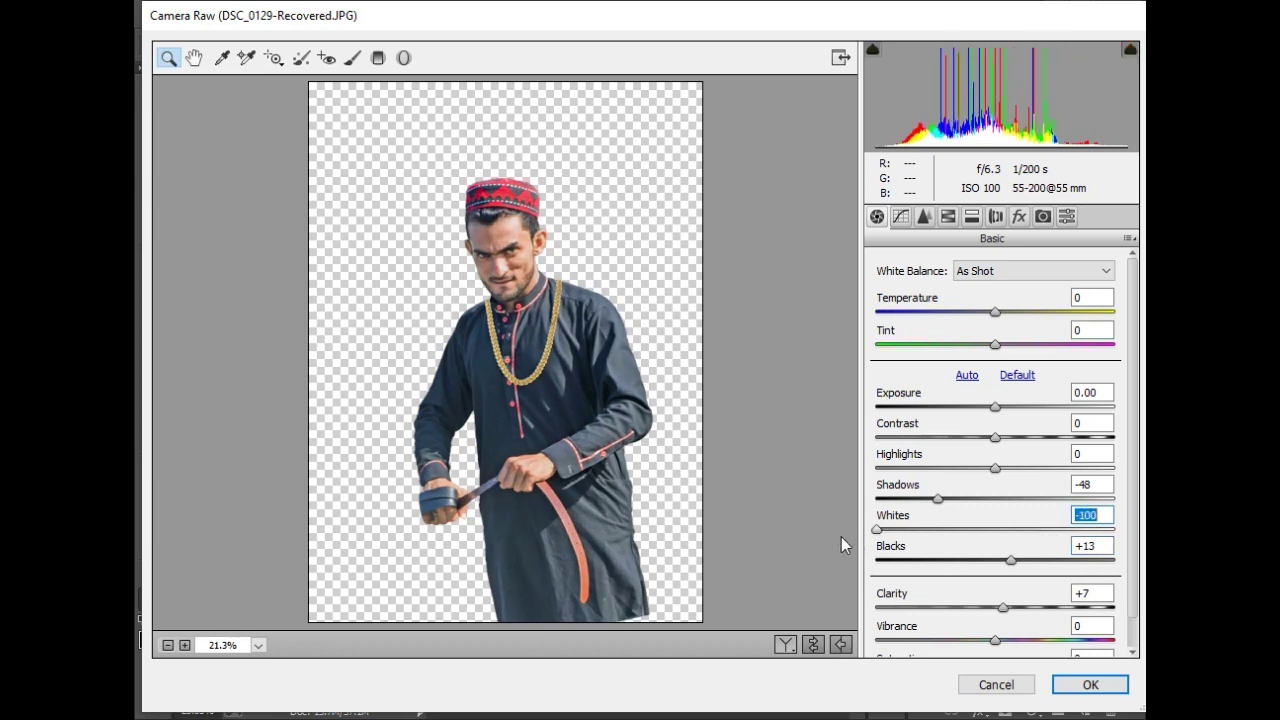
{"action": "left_click", "coordinate": [950, 218]}
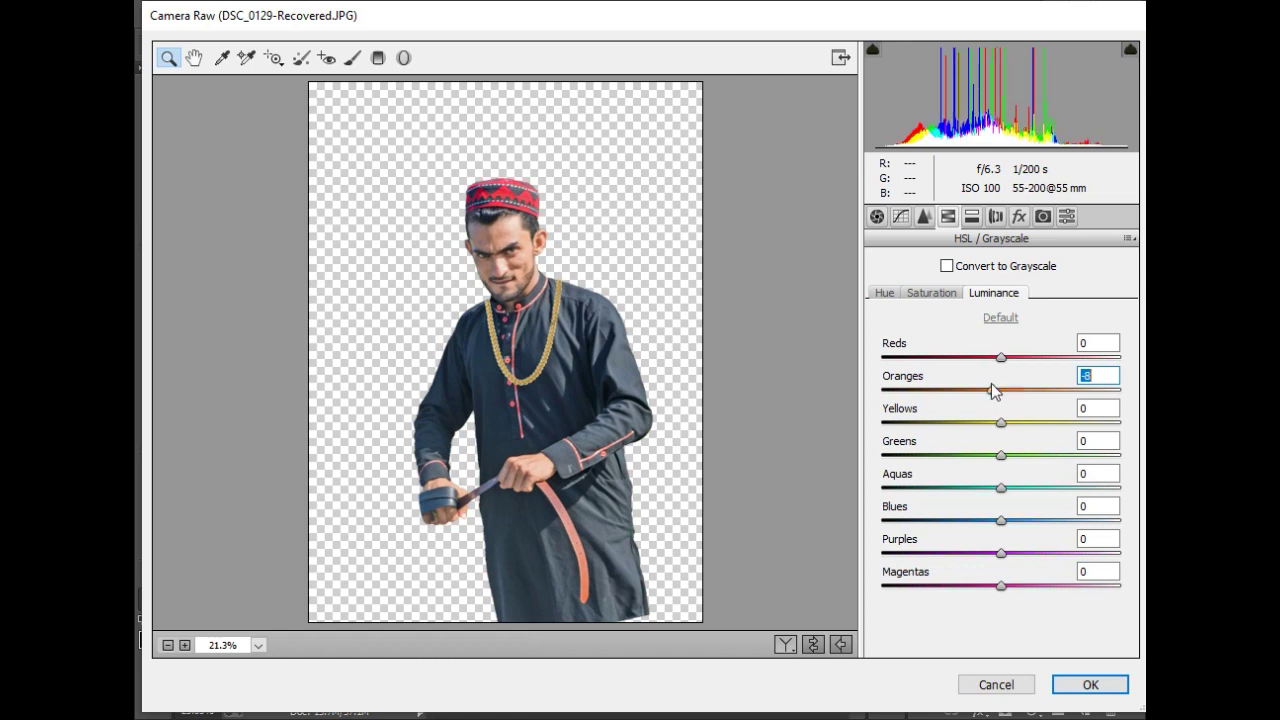
{"action": "mouse_move", "coordinate": [993, 390]}
{"action": "left_mouse_down"}
{"action": "mouse_move", "coordinate": [1051, 360]}
{"action": "mouse_move", "coordinate": [960, 364]}
{"action": "mouse_move", "coordinate": [1037, 386]}
{"action": "mouse_move", "coordinate": [960, 386]}
{"action": "mouse_move", "coordinate": [1034, 386]}
{"action": "mouse_move", "coordinate": [1014, 386]}
{"action": "left_mouse_up"}
{"action": "left_click", "coordinate": [931, 292]}
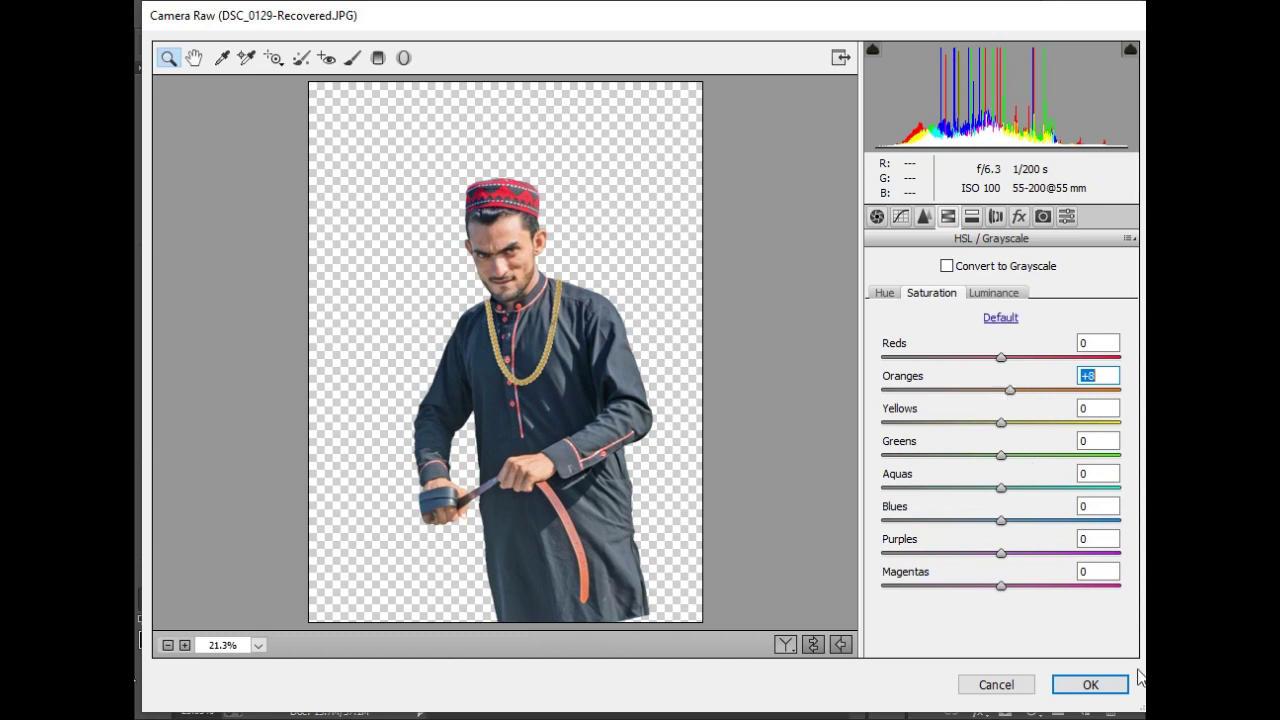
{"action": "left_click", "coordinate": [1112, 698]}
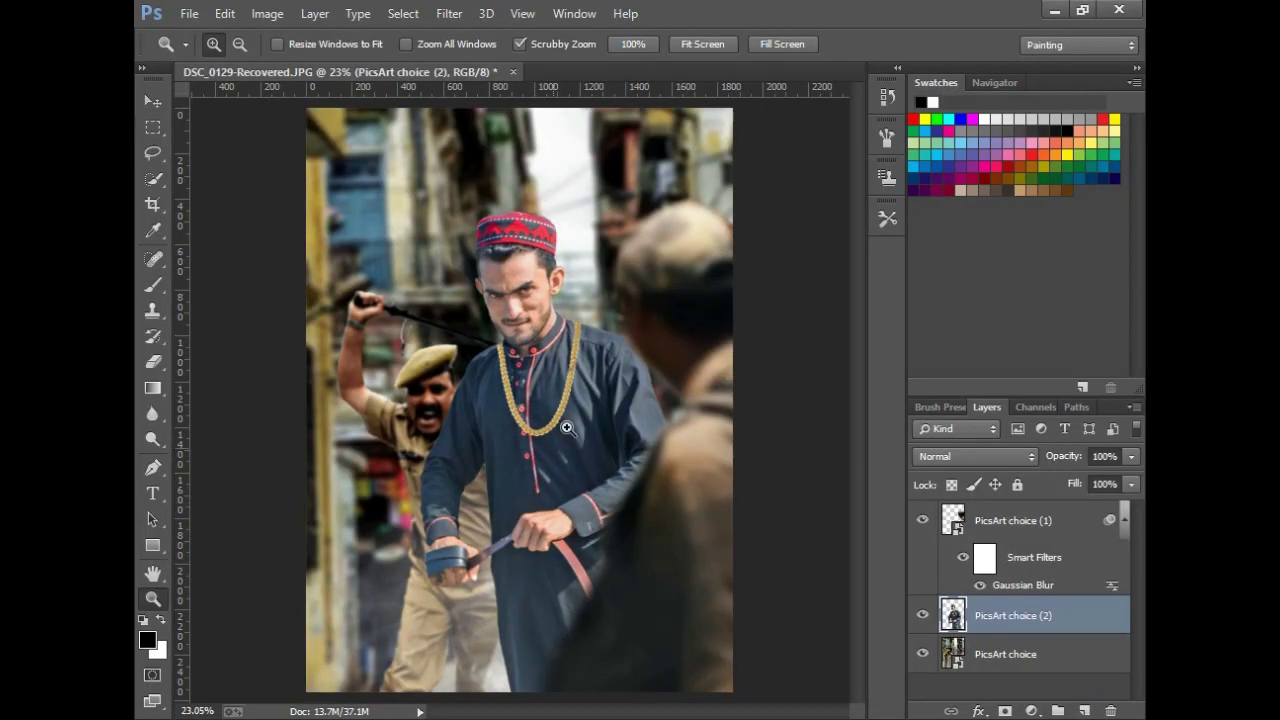
Zoom in on the man's face and switch to the Smudge tool's brush presets
{"action": "mouse_move", "coordinate": [539, 296]}
{"action": "left_mouse_down"}
{"action": "mouse_move", "coordinate": [608, 400]}
{"action": "mouse_move", "coordinate": [572, 352]}
{"action": "left_mouse_up"}
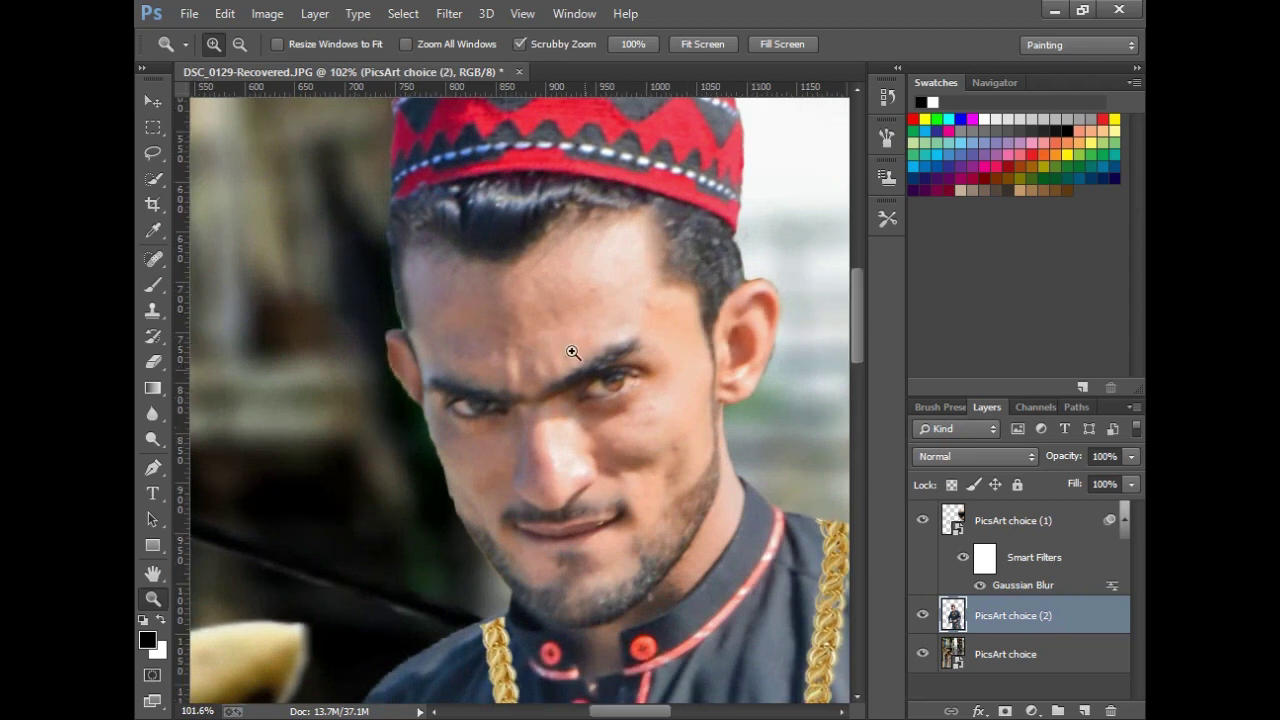
{"action": "left_click", "coordinate": [572, 352]}
{"action": "right_click", "coordinate": [149, 411]}
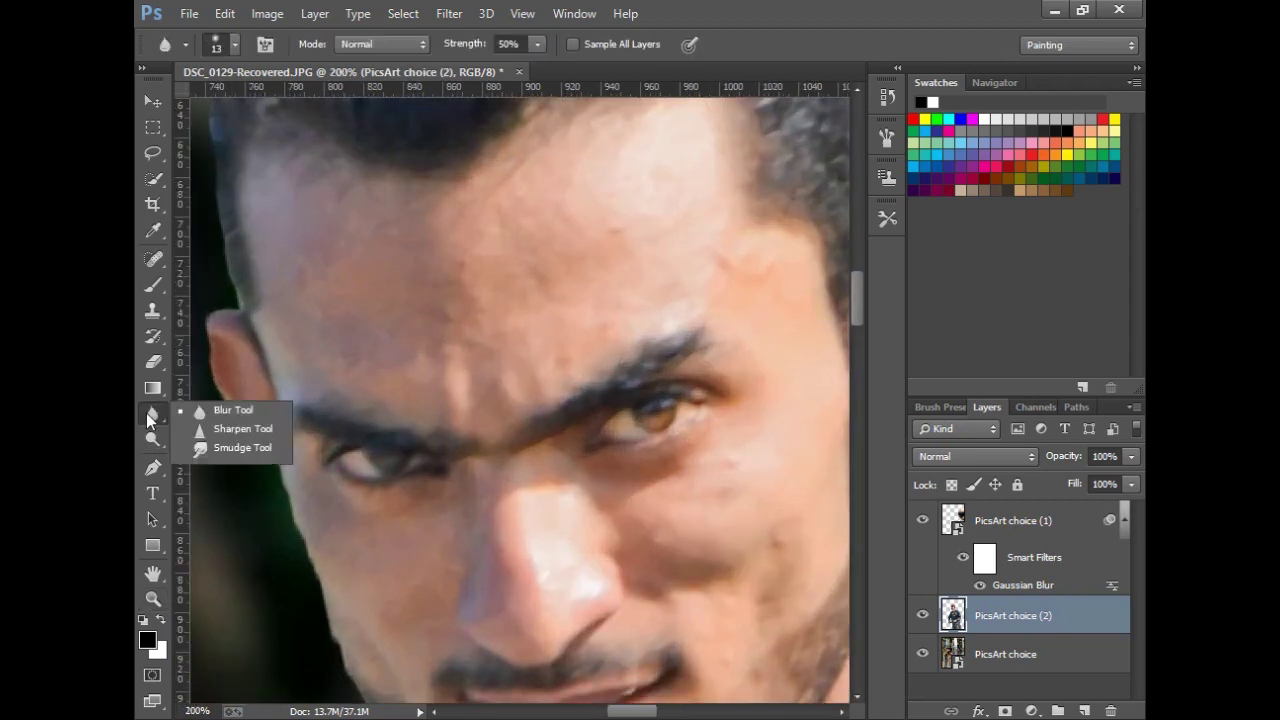
{"action": "left_click", "coordinate": [230, 450]}
{"action": "right_click", "coordinate": [474, 307]}
{"action": "scroll", "coordinate": [550, 440], "scroll_direction": "down", "scroll_amount": 5}
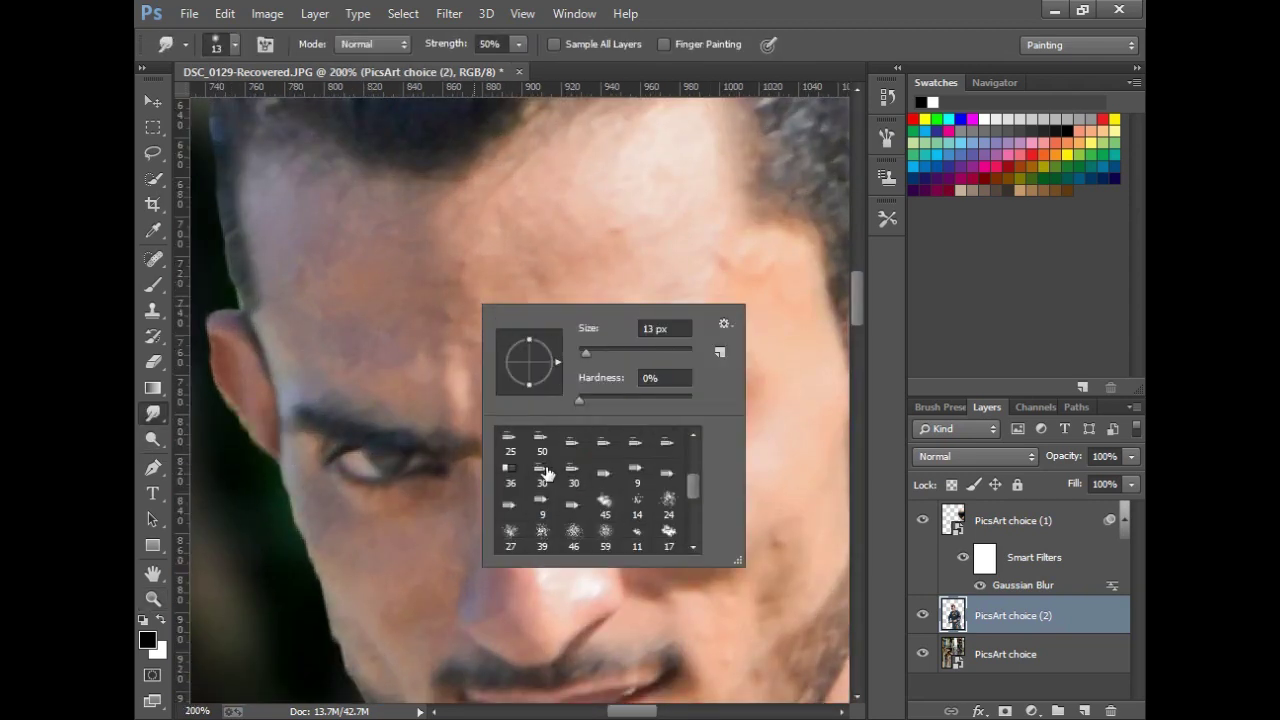
{"action": "scroll", "coordinate": [557, 483], "scroll_direction": "down", "scroll_amount": 5}
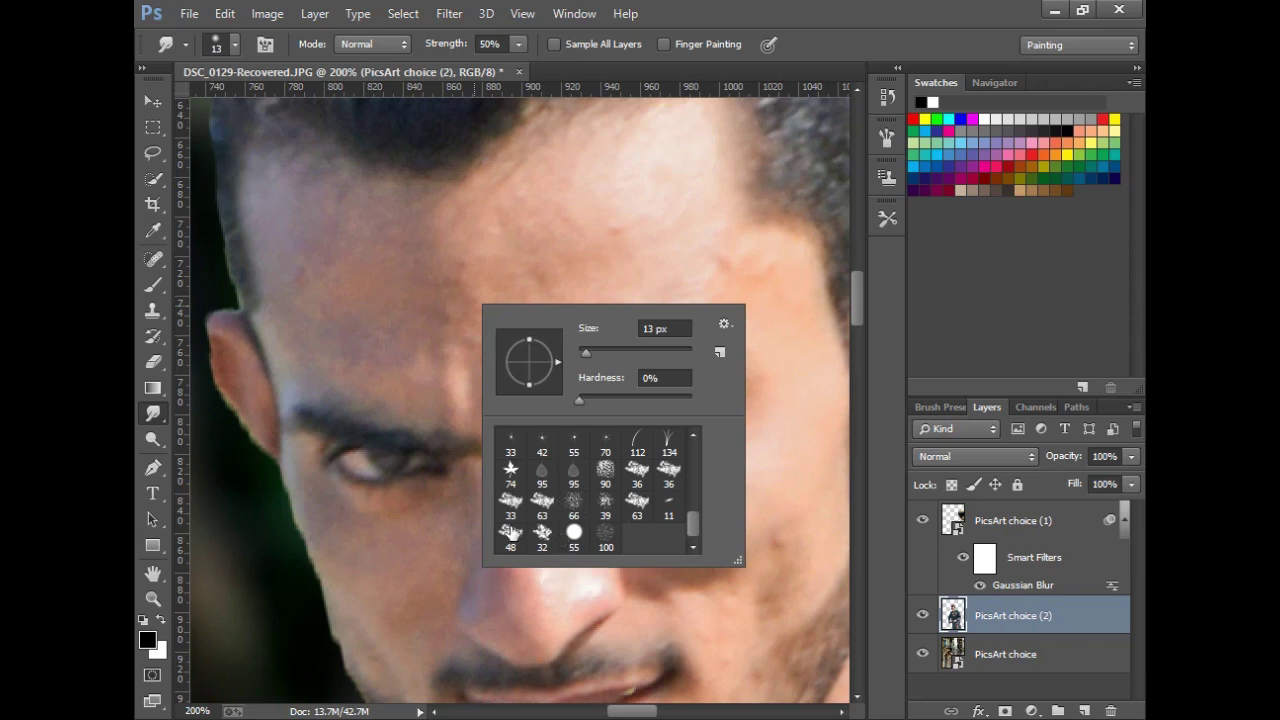
Load the SKIN SMOOTH brush set from H:\photoshop brushes
{"action": "left_click", "coordinate": [724, 324]}
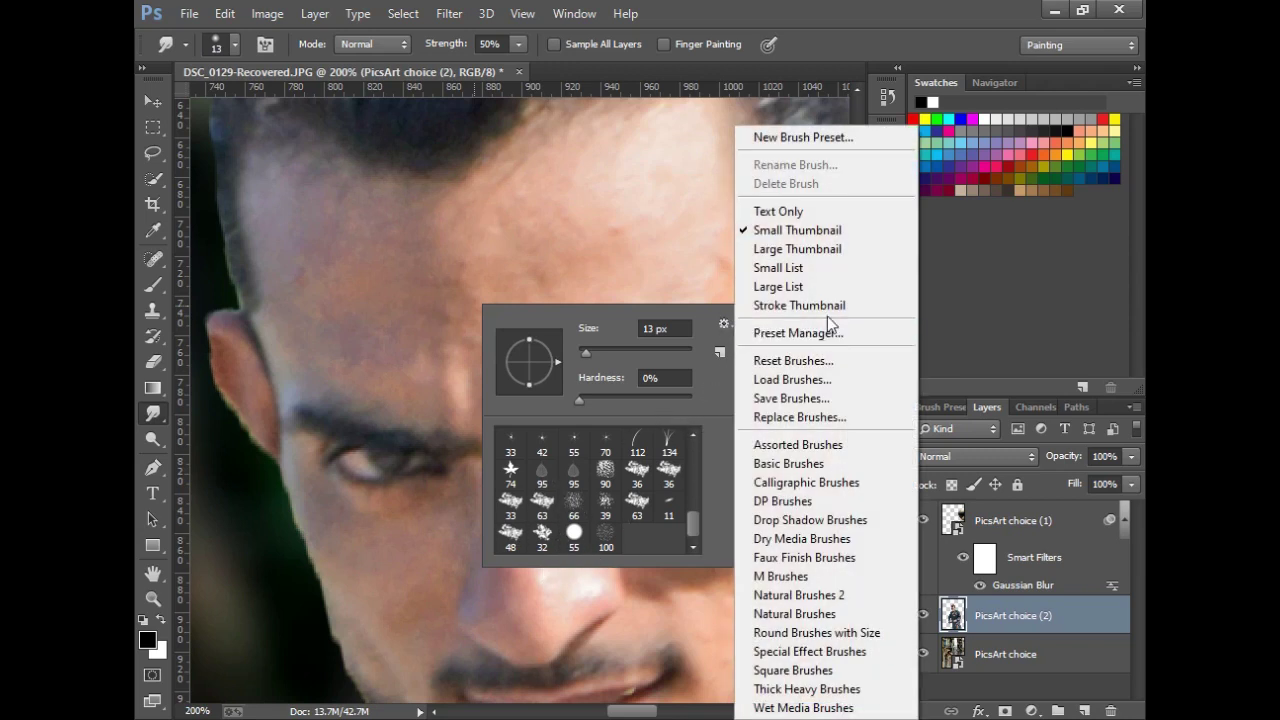
{"action": "left_click", "coordinate": [799, 379]}
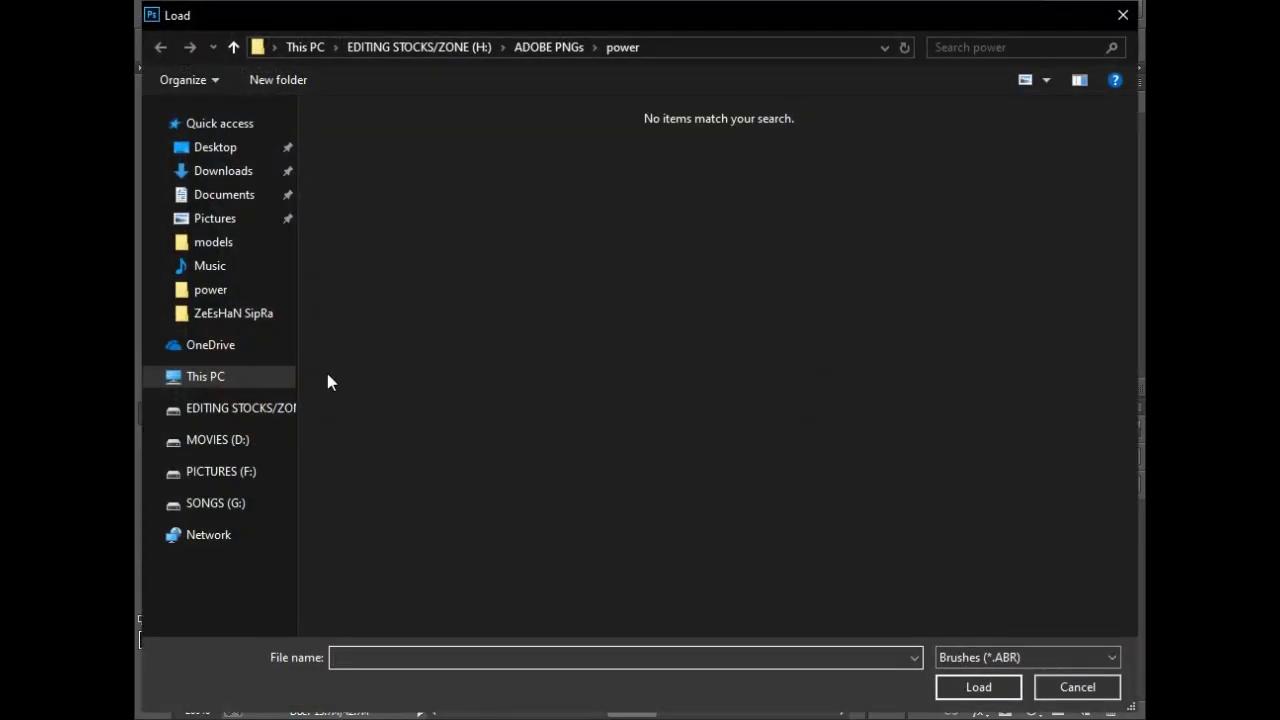
{"action": "left_click", "coordinate": [297, 410]}
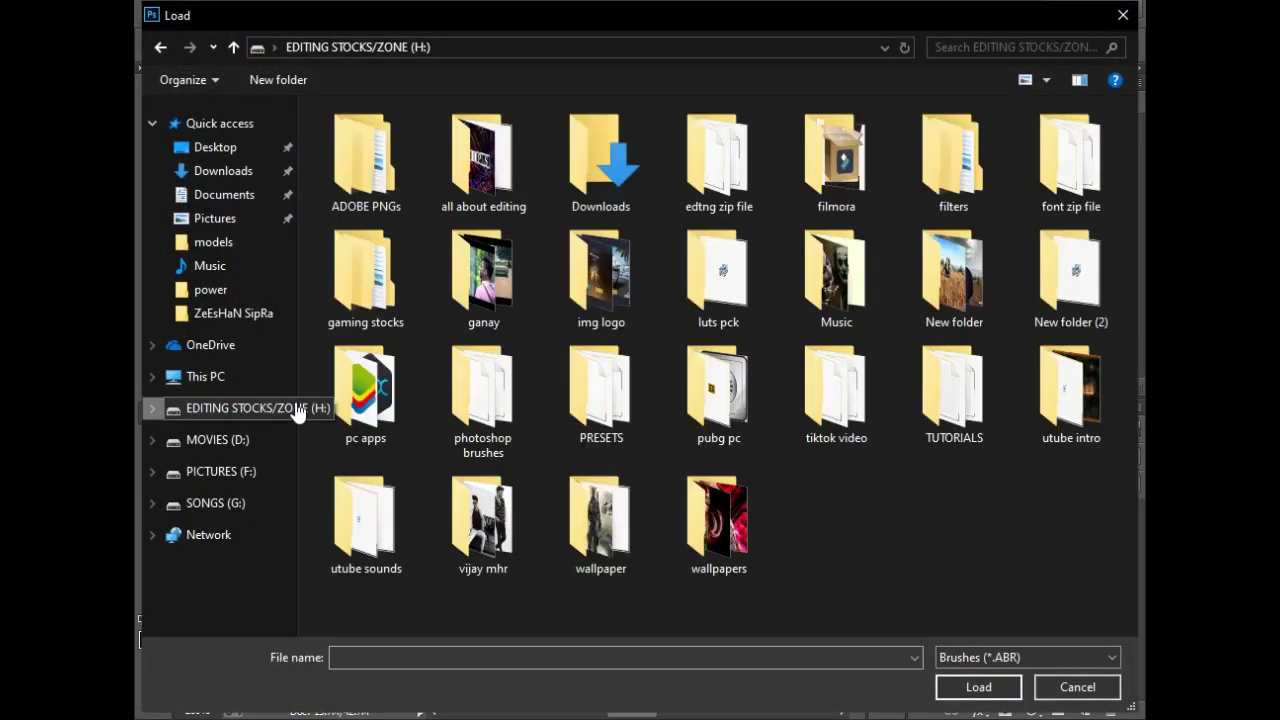
{"action": "double_click", "coordinate": [492, 398]}
{"action": "double_click", "coordinate": [378, 157]}
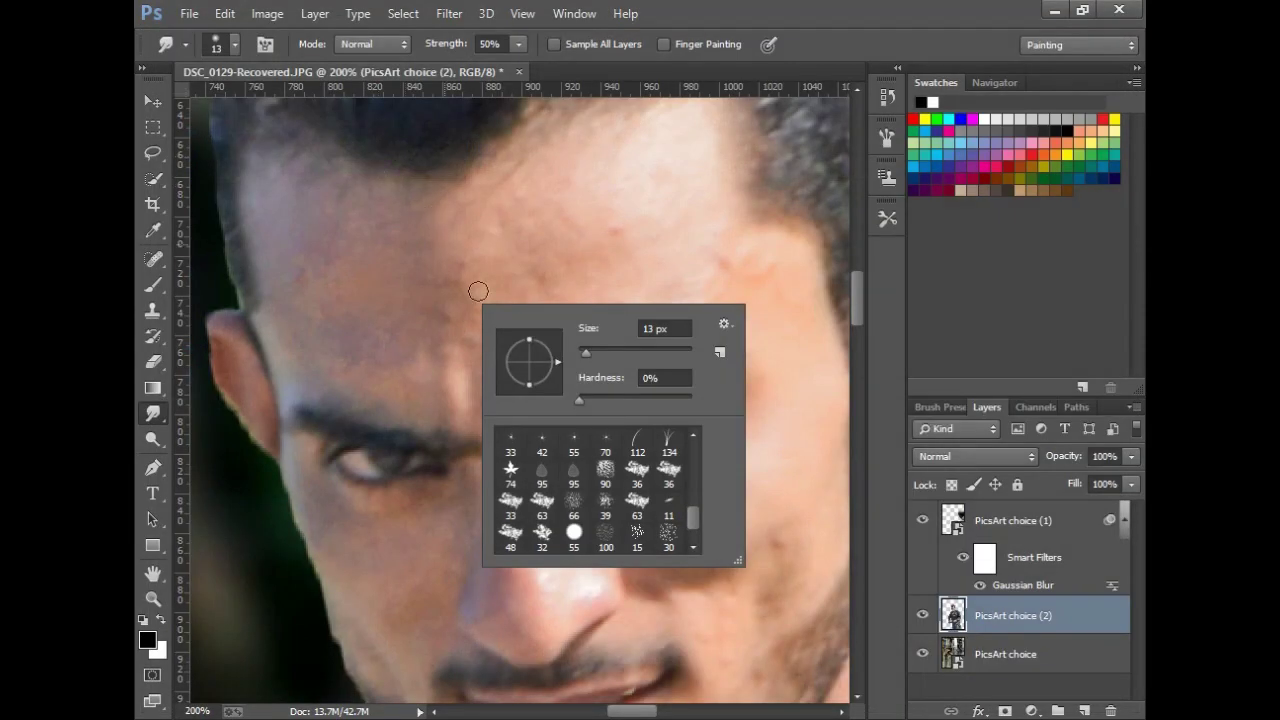
Set a 65 px skin brush at 14% smudge strength and smooth the forehead
{"action": "double_click", "coordinate": [574, 535]}
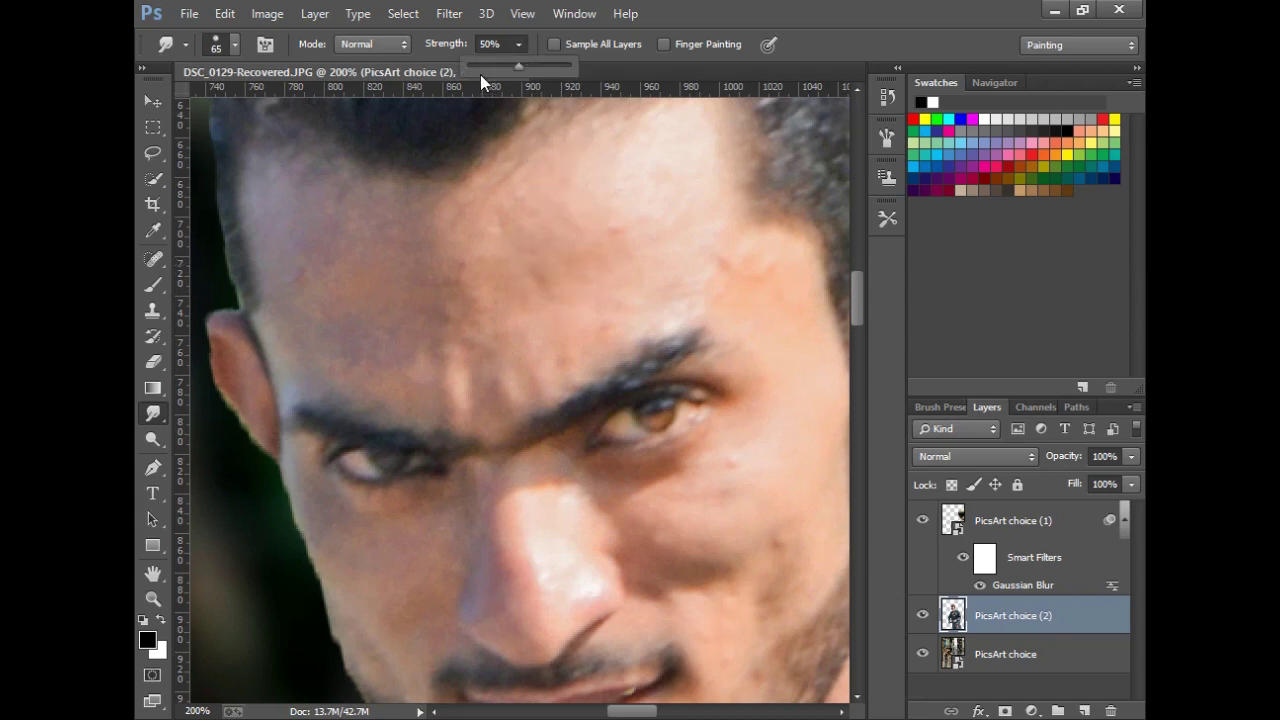
{"action": "left_click", "coordinate": [620, 218]}
{"action": "mouse_move", "coordinate": [643, 162]}
{"action": "left_mouse_down"}
{"action": "mouse_move", "coordinate": [486, 206]}
{"action": "mouse_move", "coordinate": [566, 171]}
{"action": "mouse_move", "coordinate": [457, 314]}
{"action": "mouse_move", "coordinate": [472, 328]}
{"action": "left_mouse_up"}
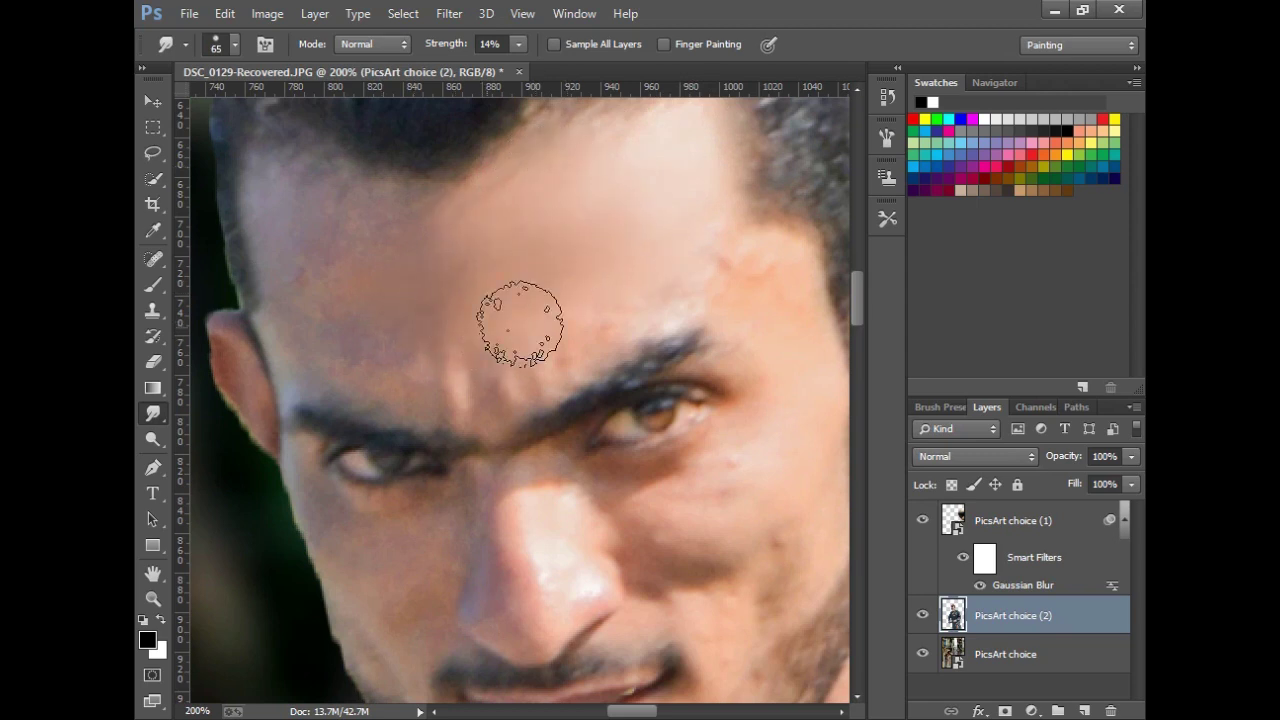
{"action": "scroll", "coordinate": [545, 278], "scroll_direction": "up", "scroll_amount": 2}
{"action": "mouse_move", "coordinate": [545, 278]}
{"action": "left_mouse_down"}
{"action": "mouse_move", "coordinate": [671, 371]}
{"action": "mouse_move", "coordinate": [771, 371]}
{"action": "mouse_move", "coordinate": [677, 351]}
{"action": "mouse_move", "coordinate": [580, 410]}
{"action": "mouse_move", "coordinate": [674, 386]}
{"action": "mouse_move", "coordinate": [523, 457]}
{"action": "mouse_move", "coordinate": [451, 463]}
{"action": "mouse_move", "coordinate": [476, 503]}
{"action": "mouse_move", "coordinate": [329, 443]}
{"action": "mouse_move", "coordinate": [294, 329]}
{"action": "mouse_move", "coordinate": [405, 358]}
{"action": "mouse_move", "coordinate": [380, 351]}
{"action": "mouse_move", "coordinate": [540, 431]}
{"action": "mouse_move", "coordinate": [363, 426]}
{"action": "mouse_move", "coordinate": [271, 343]}
{"action": "mouse_move", "coordinate": [277, 366]}
{"action": "mouse_move", "coordinate": [480, 443]}
{"action": "mouse_move", "coordinate": [409, 398]}
{"action": "left_mouse_up"}
Smudge-smooth the left cheek, nose, right cheek and chin, then zoom out
{"action": "scroll", "coordinate": [380, 450], "scroll_direction": "down", "scroll_amount": 3}
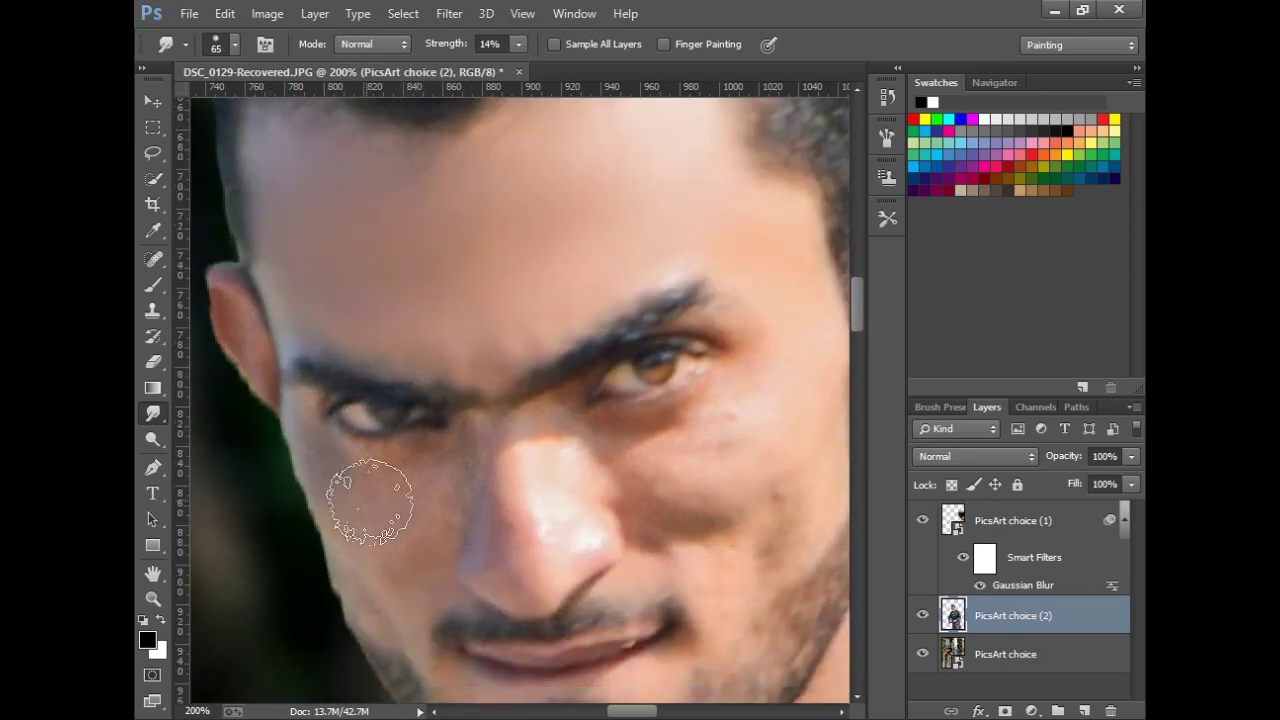
{"action": "scroll", "coordinate": [400, 450], "scroll_direction": "down", "scroll_amount": 1}
{"action": "mouse_move", "coordinate": [352, 472]}
{"action": "left_mouse_down"}
{"action": "mouse_move", "coordinate": [329, 423]}
{"action": "mouse_move", "coordinate": [380, 508]}
{"action": "mouse_move", "coordinate": [316, 425]}
{"action": "mouse_move", "coordinate": [286, 409]}
{"action": "left_mouse_up"}
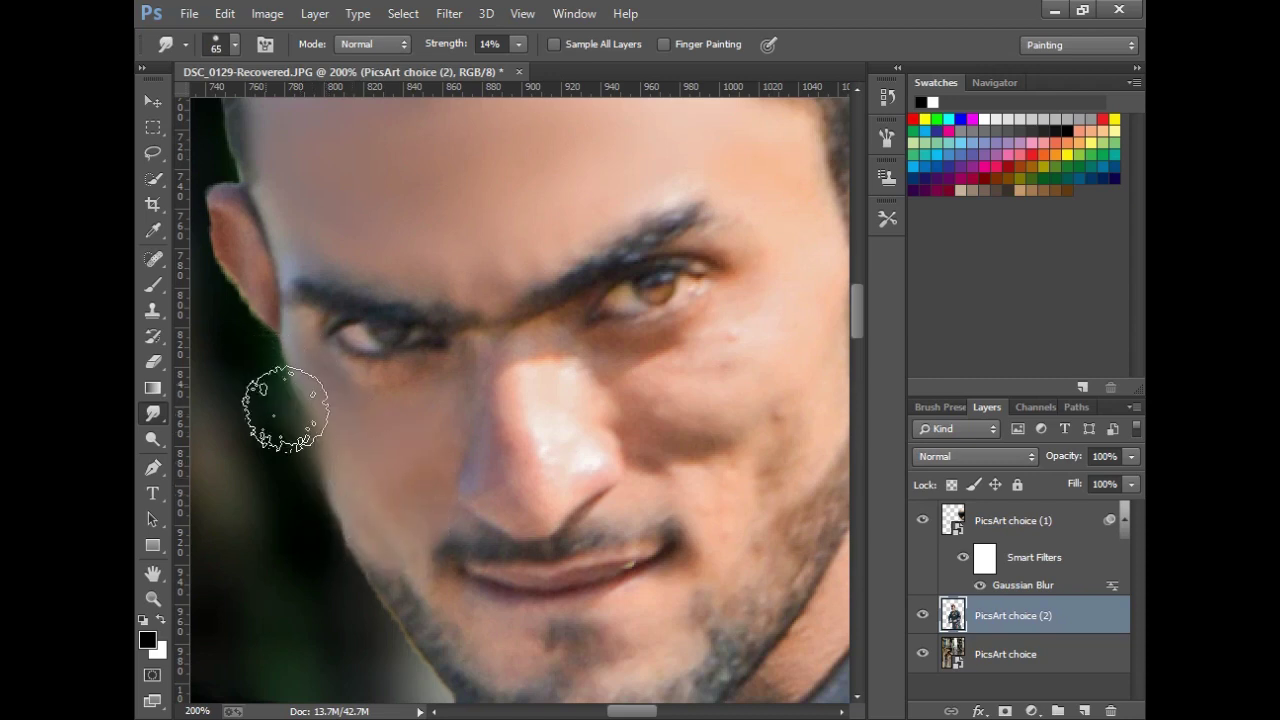
{"action": "mouse_move", "coordinate": [529, 371]}
{"action": "left_mouse_down"}
{"action": "mouse_move", "coordinate": [509, 457]}
{"action": "mouse_move", "coordinate": [521, 366]}
{"action": "mouse_move", "coordinate": [560, 429]}
{"action": "mouse_move", "coordinate": [691, 371]}
{"action": "left_mouse_up"}
{"action": "mouse_move", "coordinate": [776, 305]}
{"action": "left_mouse_down"}
{"action": "mouse_move", "coordinate": [669, 409]}
{"action": "mouse_move", "coordinate": [680, 443]}
{"action": "mouse_move", "coordinate": [726, 366]}
{"action": "mouse_move", "coordinate": [713, 440]}
{"action": "mouse_move", "coordinate": [729, 451]}
{"action": "mouse_move", "coordinate": [714, 486]}
{"action": "mouse_move", "coordinate": [771, 434]}
{"action": "mouse_move", "coordinate": [801, 433]}
{"action": "mouse_move", "coordinate": [677, 423]}
{"action": "mouse_move", "coordinate": [763, 363]}
{"action": "mouse_move", "coordinate": [766, 191]}
{"action": "mouse_move", "coordinate": [731, 413]}
{"action": "left_mouse_up"}
{"action": "scroll", "coordinate": [731, 413], "scroll_direction": "down", "scroll_amount": 5}
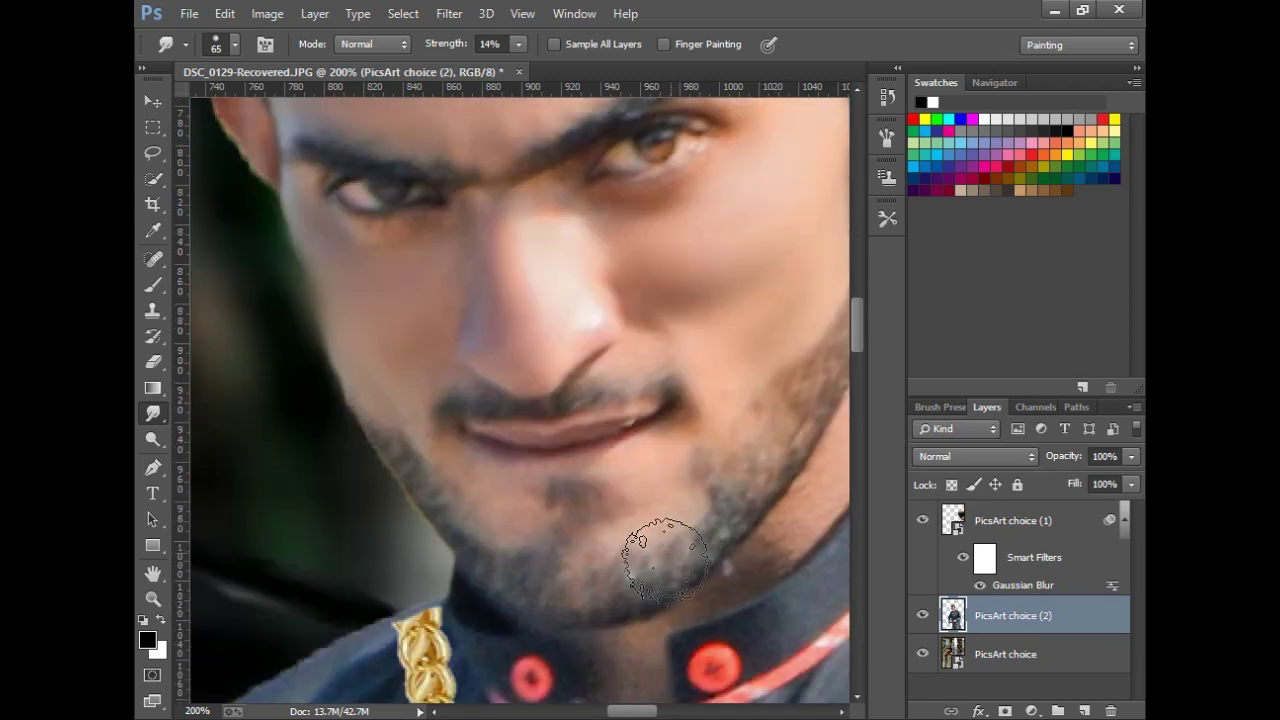
{"action": "mouse_move", "coordinate": [505, 489]}
{"action": "left_mouse_down"}
{"action": "mouse_move", "coordinate": [666, 334]}
{"action": "mouse_move", "coordinate": [657, 349]}
{"action": "mouse_move", "coordinate": [586, 294]}
{"action": "mouse_move", "coordinate": [648, 526]}
{"action": "left_mouse_up"}
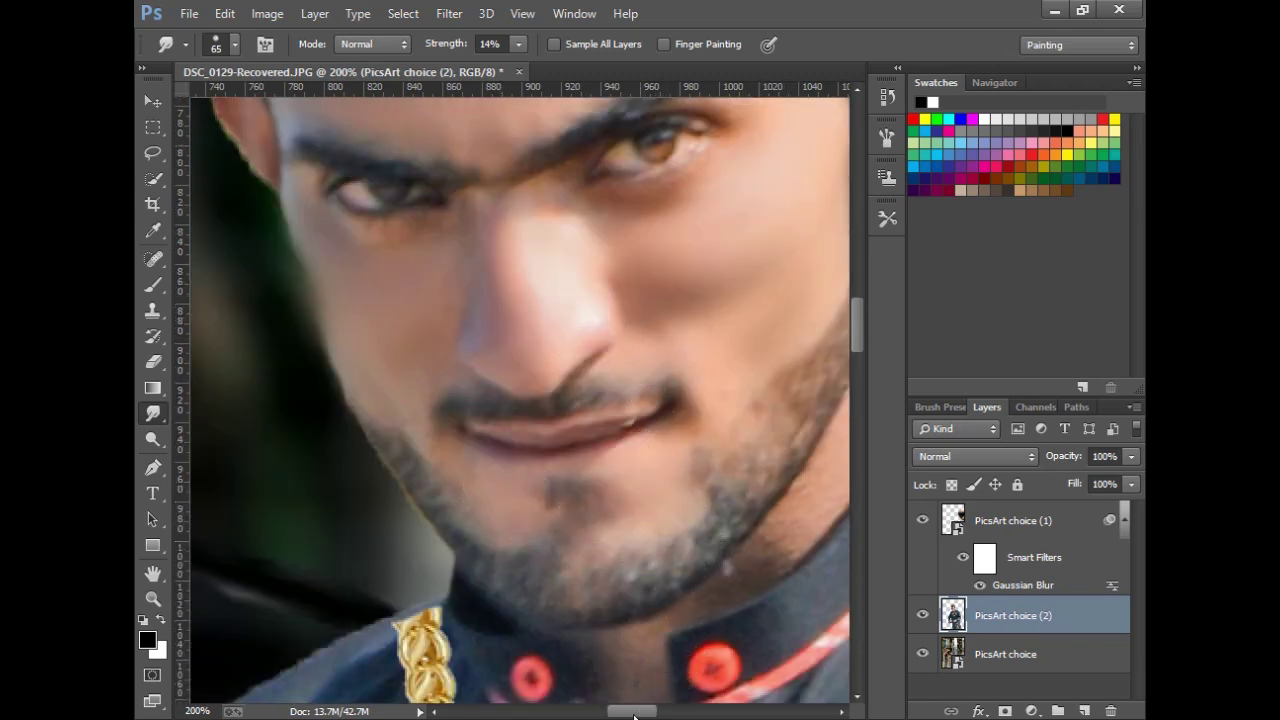
{"action": "scroll", "coordinate": [600, 500], "scroll_direction": "right", "scroll_amount": 5}
{"action": "key", "text": "z"}
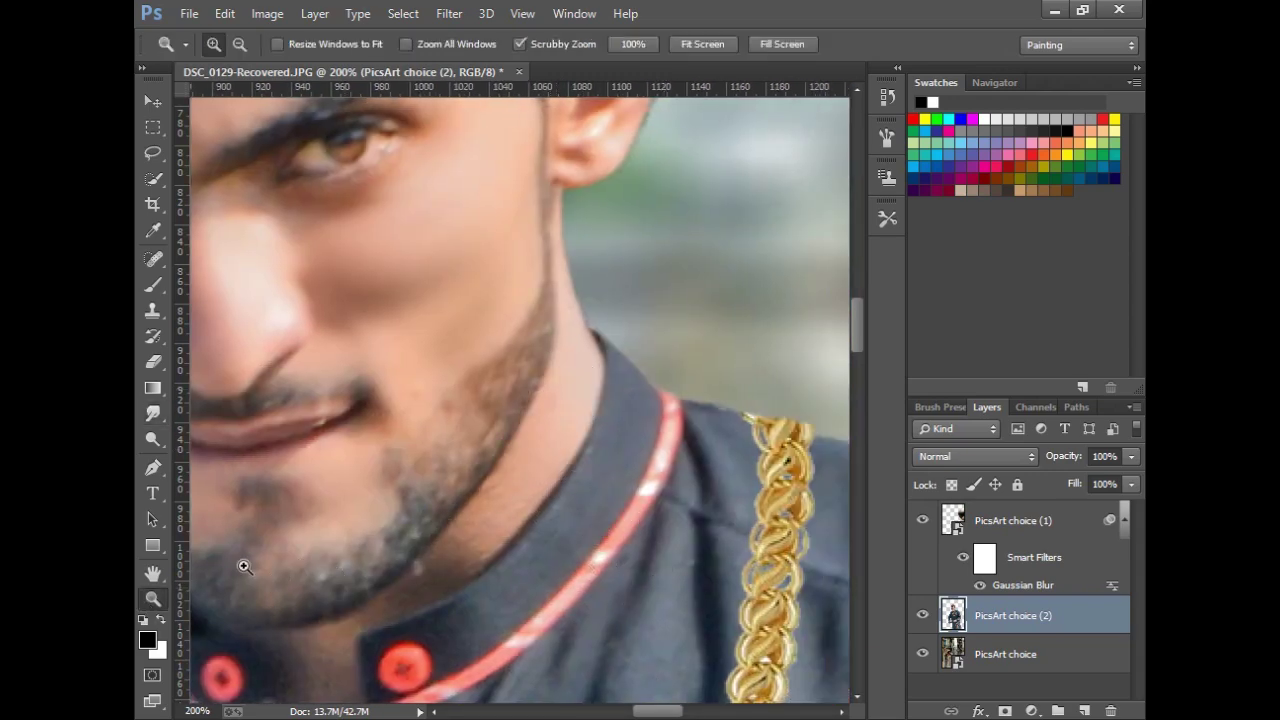
{"action": "key", "text": "ctrl+minus"}
{"action": "key", "text": "ctrl+minus"}
{"action": "key", "text": "ctrl+minus"}
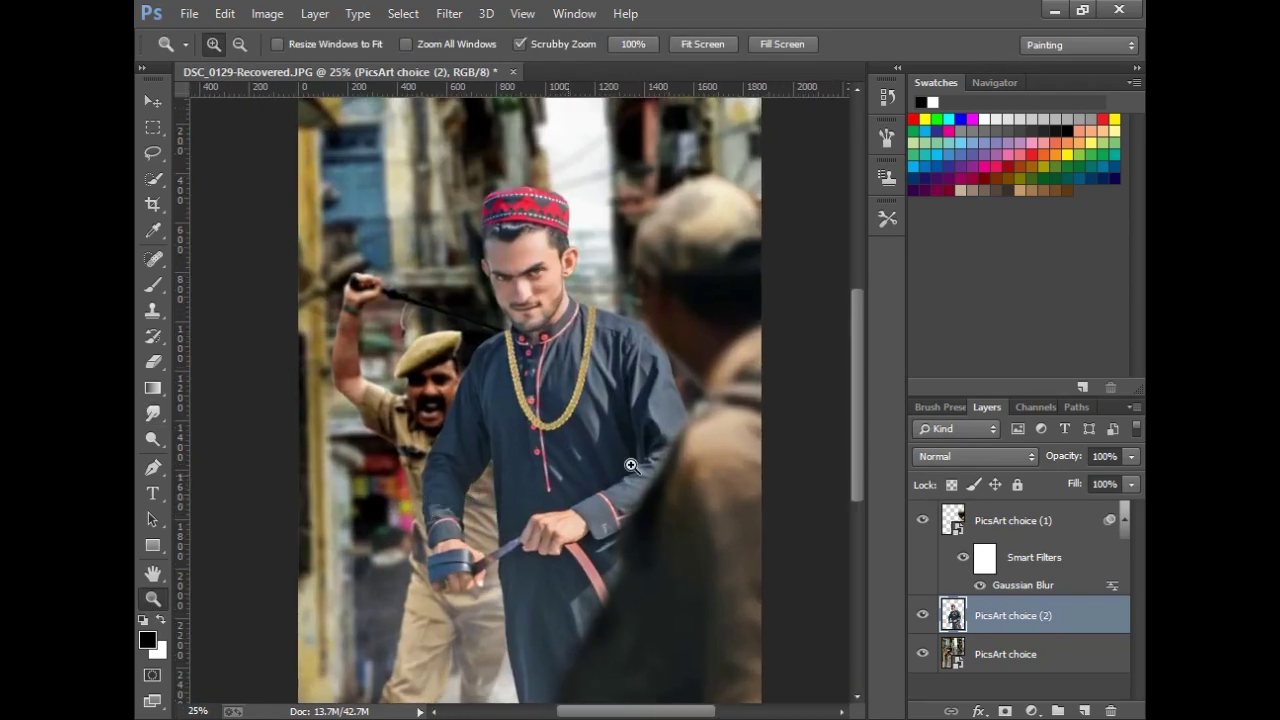
Zoom into the man's face and enlarge the Smudge brush to about 40 px
{"action": "mouse_move", "coordinate": [487, 268]}
{"action": "left_mouse_down"}
{"action": "mouse_move", "coordinate": [609, 457]}
{"action": "mouse_move", "coordinate": [590, 516]}
{"action": "left_mouse_up"}
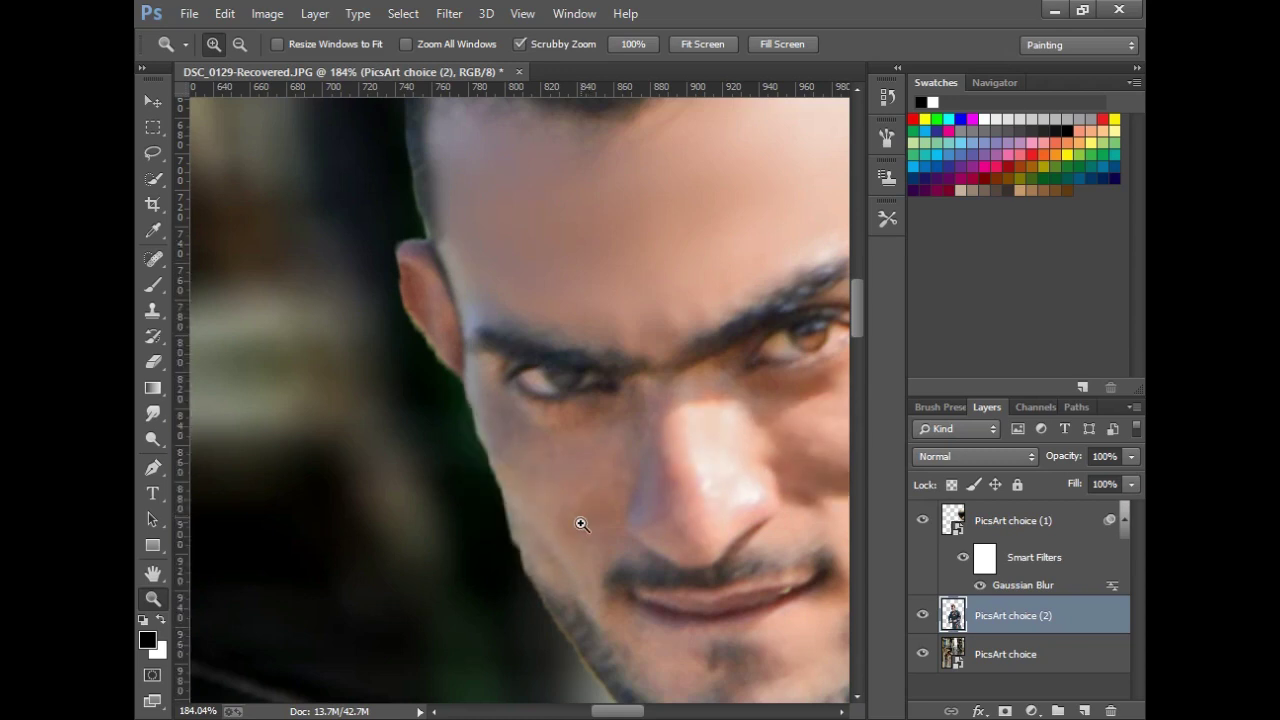
{"action": "left_click", "coordinate": [153, 413]}
{"action": "right_click", "coordinate": [595, 440]}
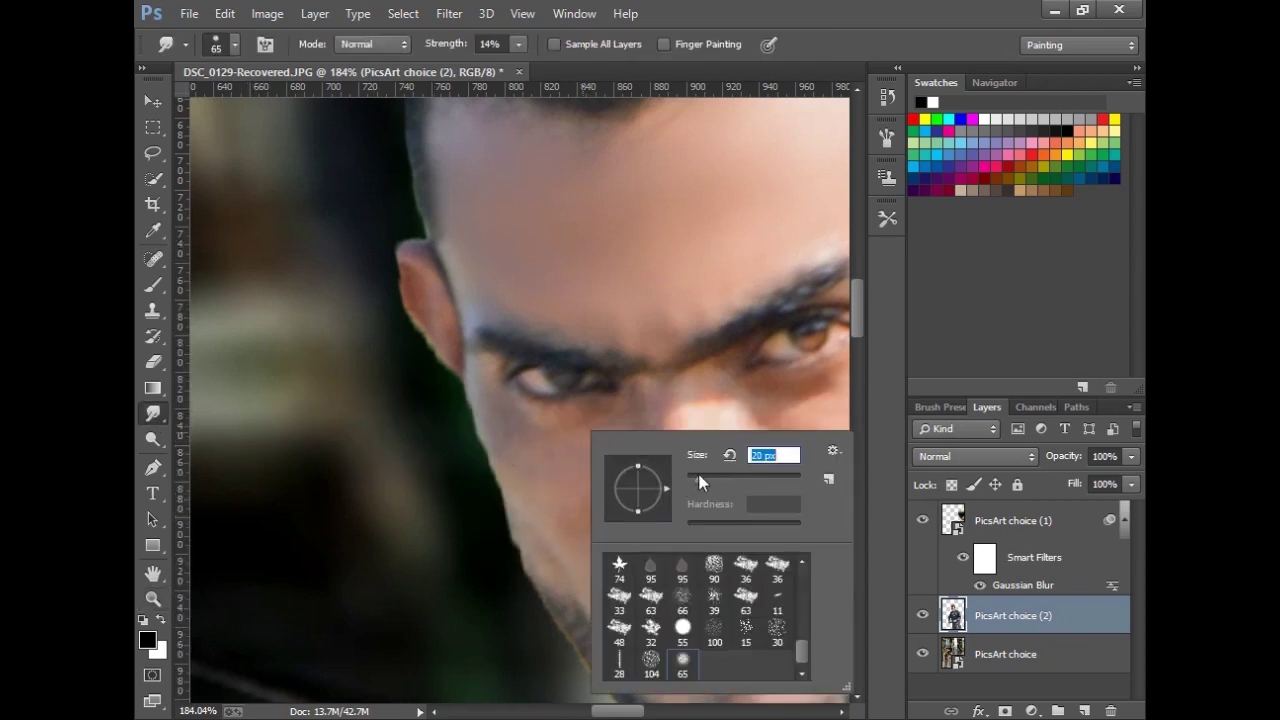
{"action": "key", "text": "Return"}
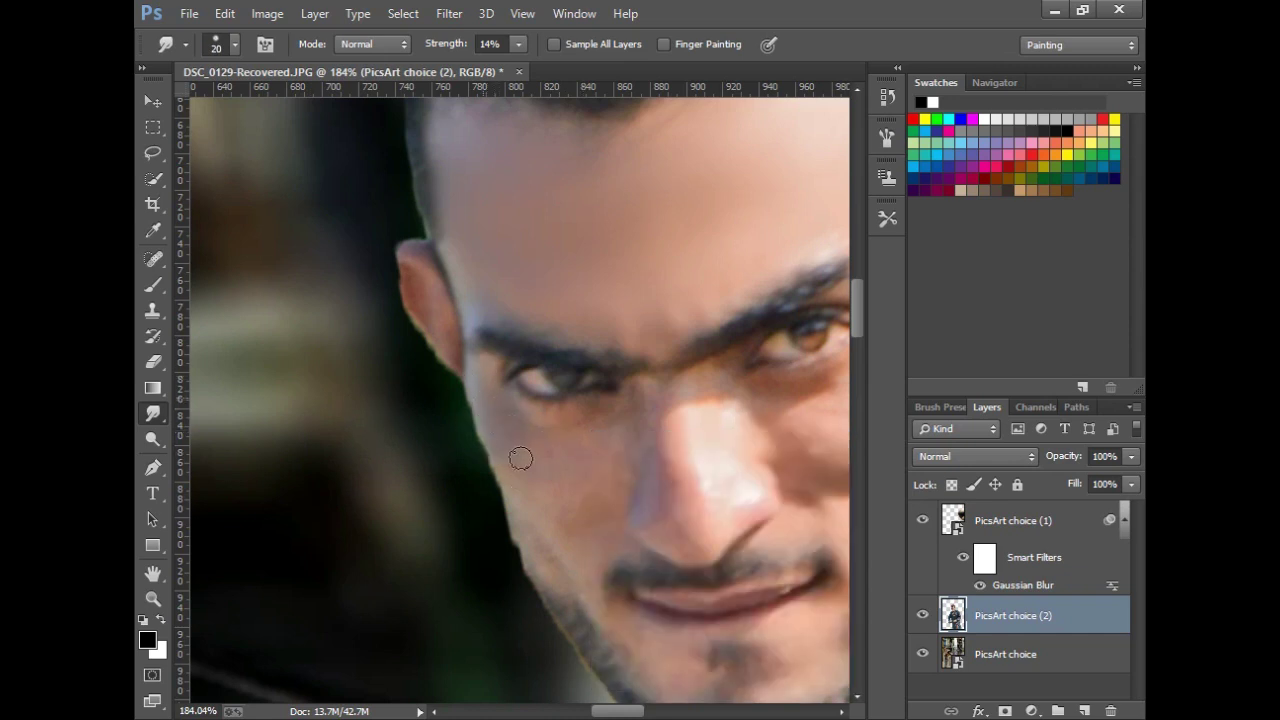
{"action": "right_click", "coordinate": [620, 422]}
{"action": "left_click_drag", "start_coordinate": [742, 465], "coordinate": [763, 468]}
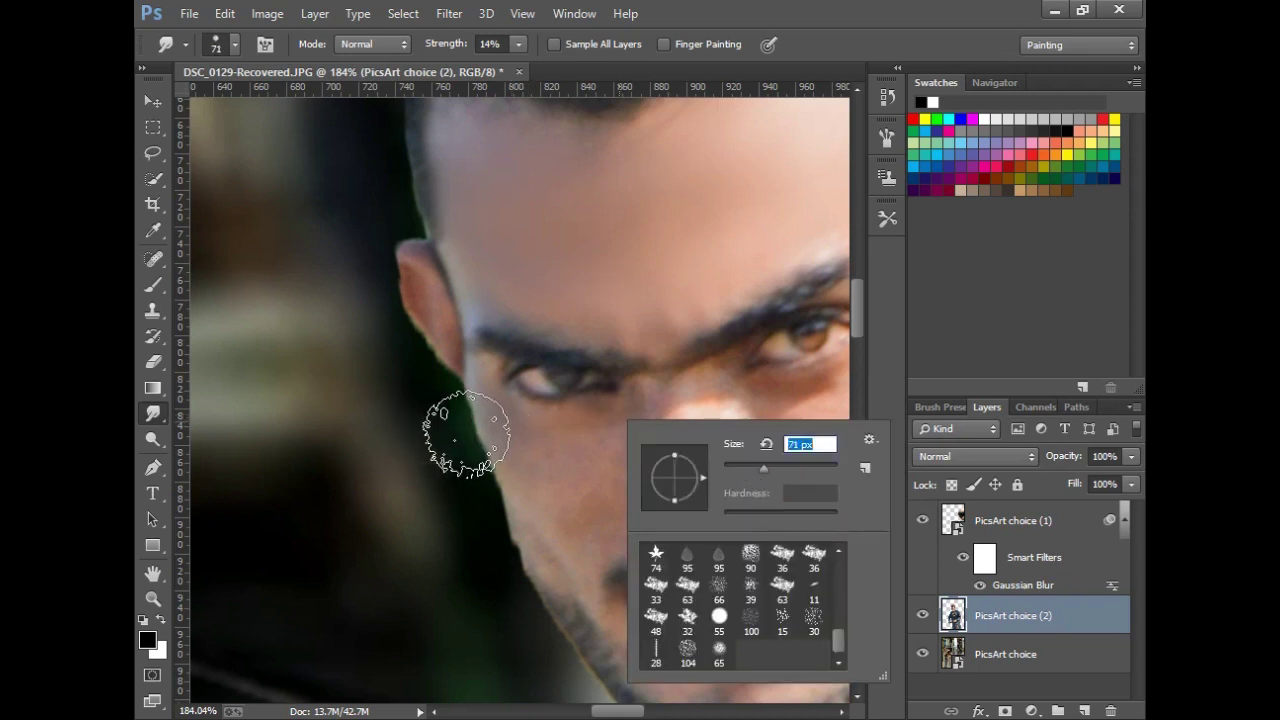
{"action": "key", "text": "Return"}
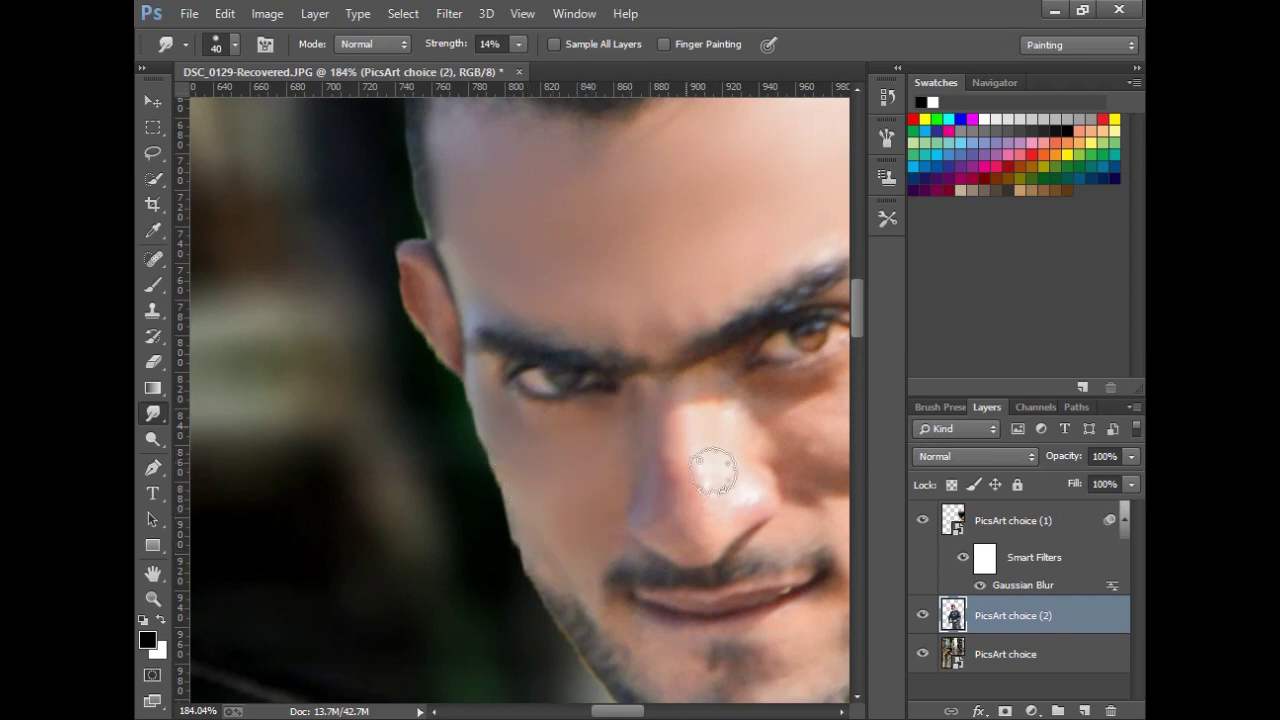
Smudge away the nose-tip shine and smooth the cheeks and under-eye skin
{"action": "mouse_move", "coordinate": [715, 447]}
{"action": "left_mouse_down"}
{"action": "mouse_move", "coordinate": [748, 486]}
{"action": "mouse_move", "coordinate": [690, 502]}
{"action": "left_mouse_up"}
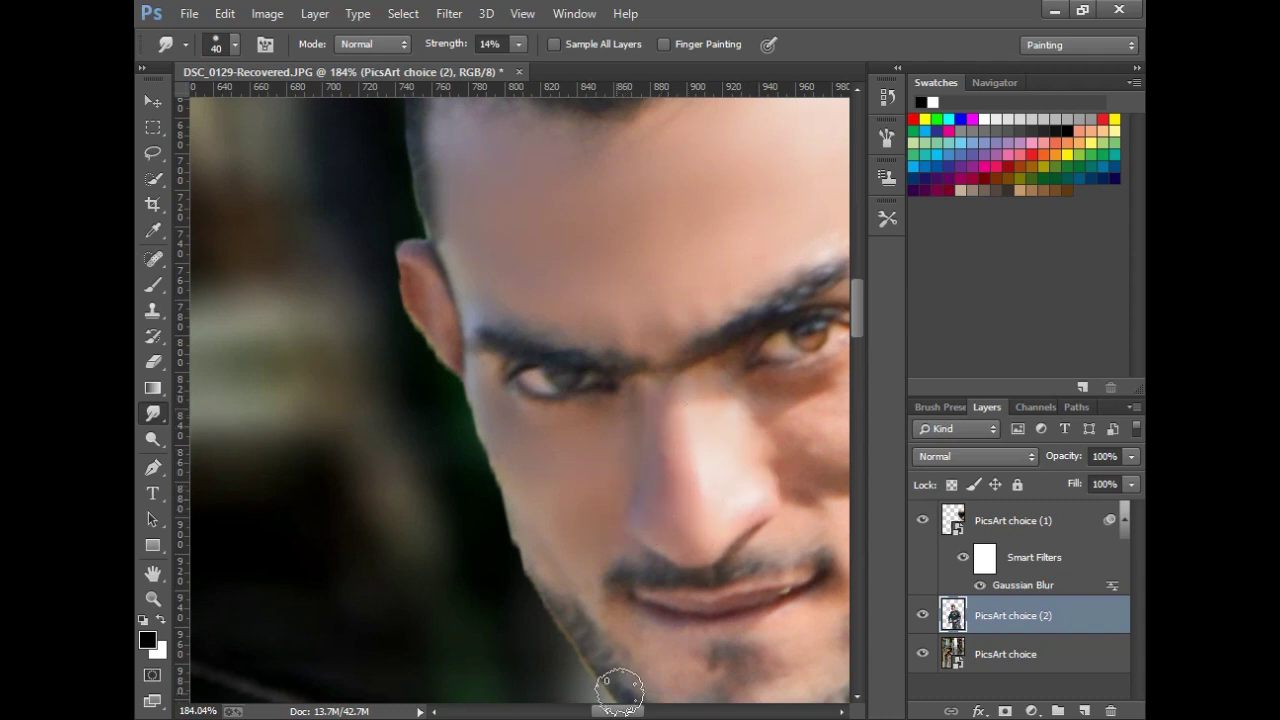
{"action": "left_click_drag", "start_coordinate": [620, 714], "coordinate": [636, 714]}
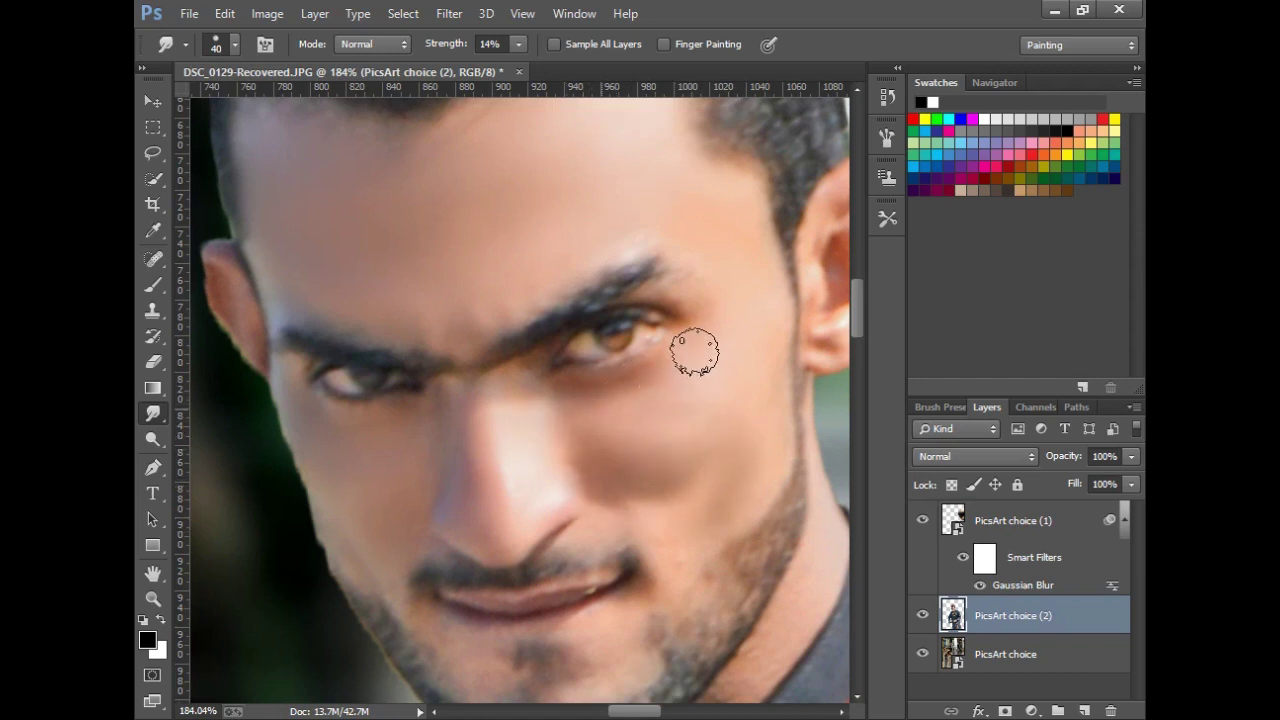
{"action": "scroll", "coordinate": [676, 540], "scroll_direction": "down", "scroll_amount": 1}
{"action": "scroll", "coordinate": [672, 500], "scroll_direction": "down", "scroll_amount": 3}
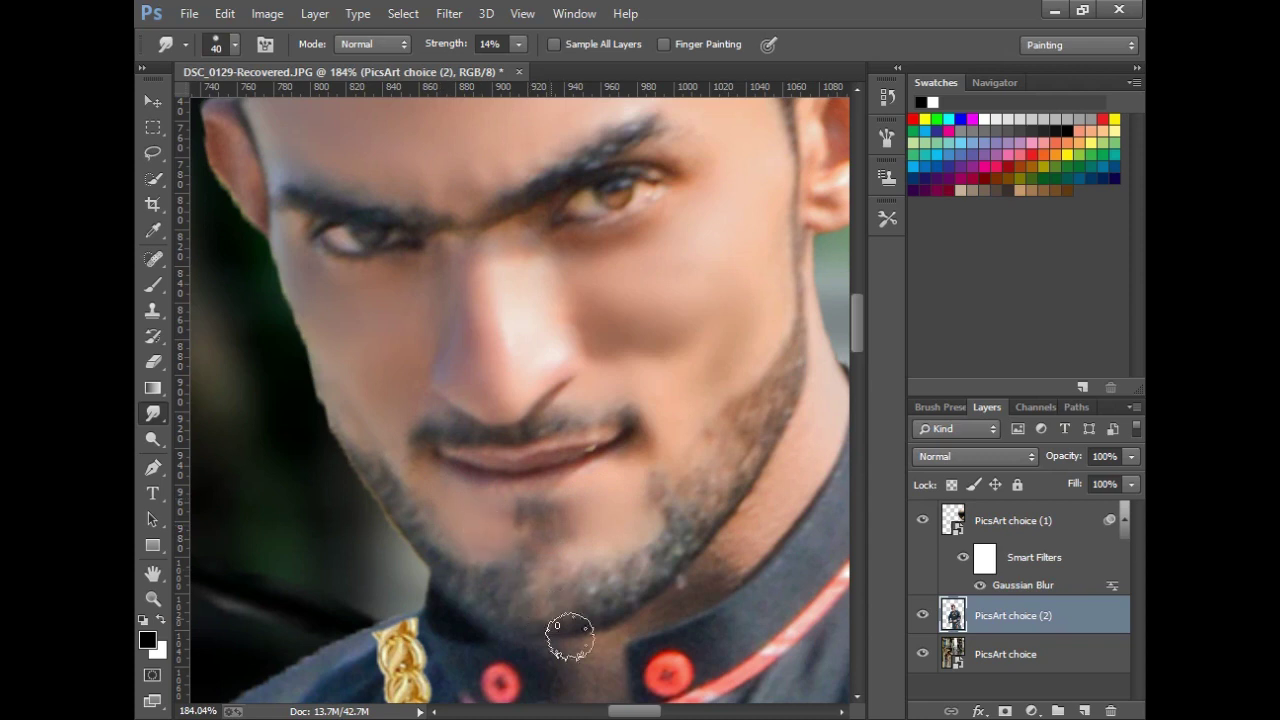
{"action": "left_click_drag", "start_coordinate": [645, 712], "coordinate": [658, 712]}
{"action": "scroll", "coordinate": [700, 600], "scroll_direction": "down", "scroll_amount": 3}
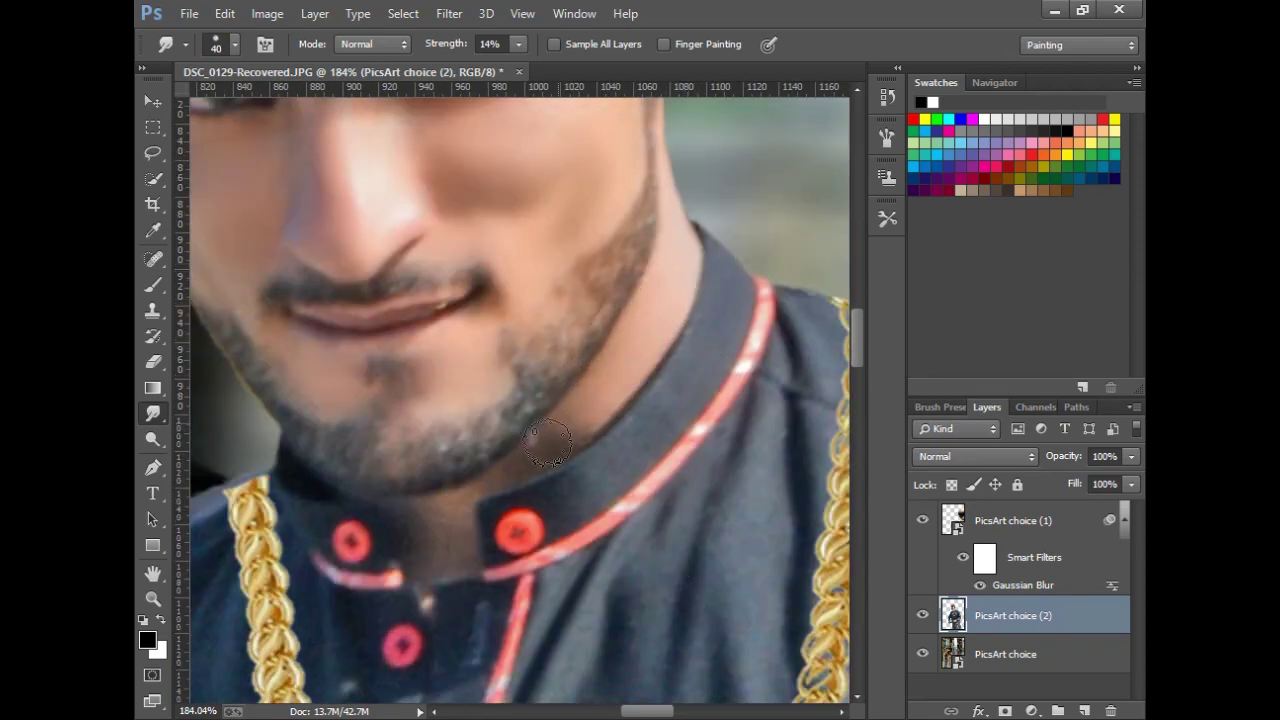
Zoom in on the man's hand and set the Smudge brush to 64 px
{"action": "left_click", "coordinate": [153, 598]}
{"action": "right_click", "coordinate": [400, 512]}
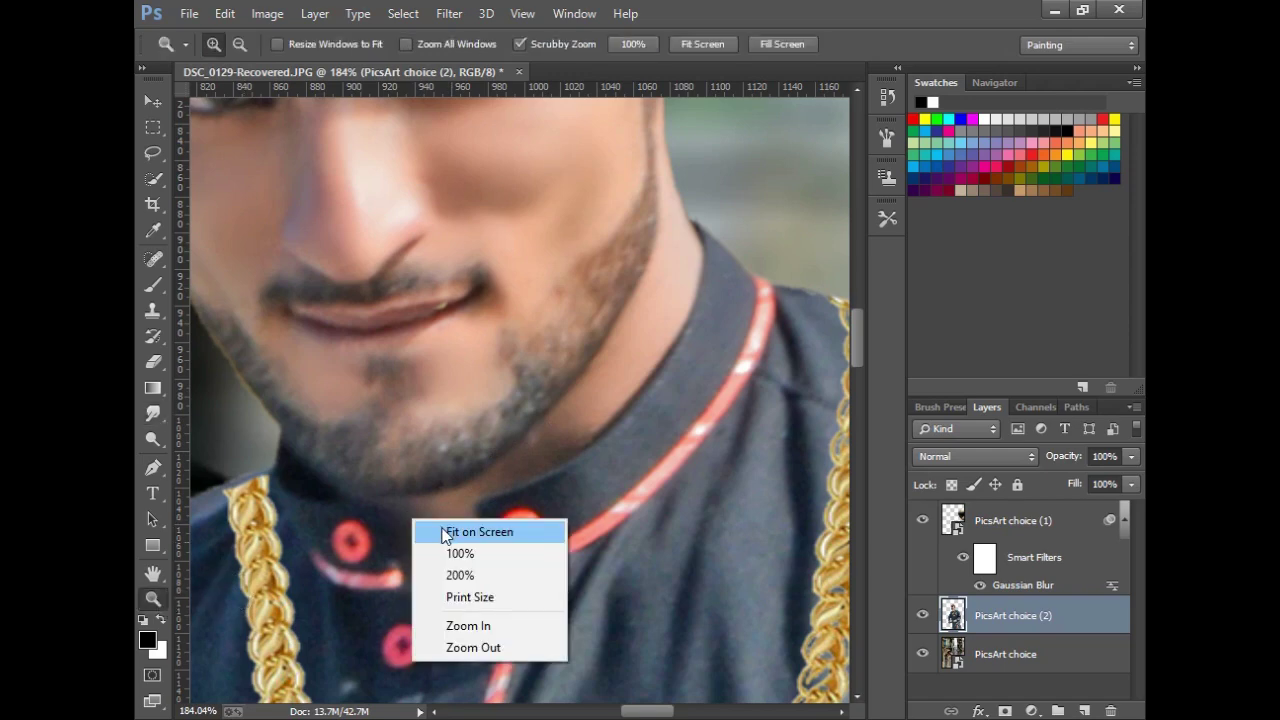
{"action": "left_click", "coordinate": [468, 528]}
{"action": "mouse_move", "coordinate": [555, 525]}
{"action": "left_mouse_down"}
{"action": "mouse_move", "coordinate": [701, 628]}
{"action": "mouse_move", "coordinate": [820, 628]}
{"action": "left_mouse_up"}
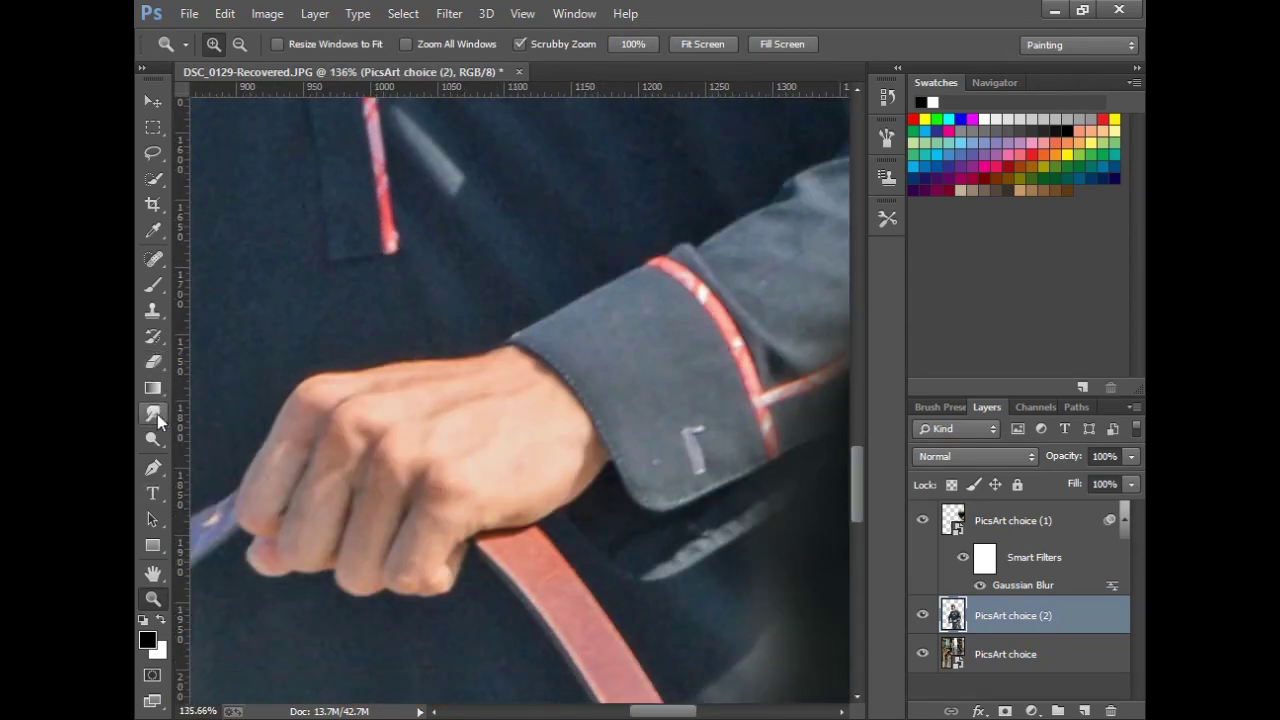
{"action": "left_click", "coordinate": [155, 413]}
{"action": "right_click", "coordinate": [525, 428]}
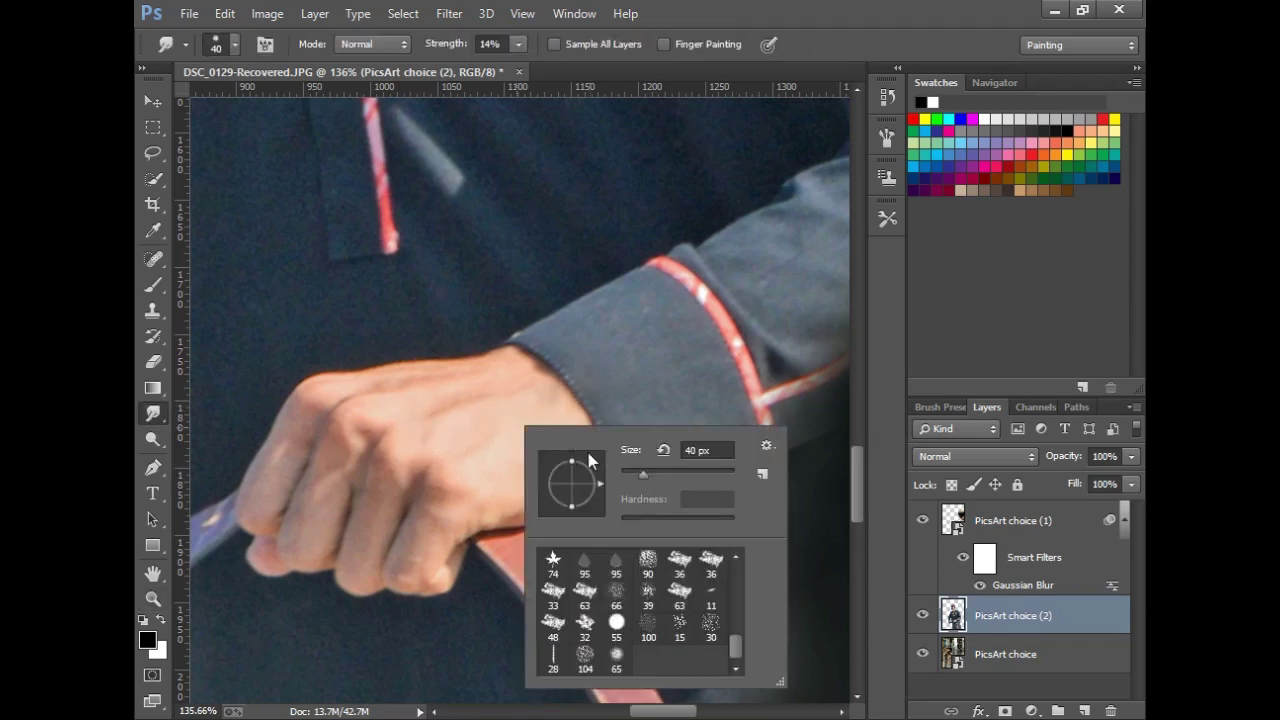
{"action": "left_click_drag", "start_coordinate": [653, 478], "coordinate": [657, 478]}
{"action": "left_click", "coordinate": [494, 388]}
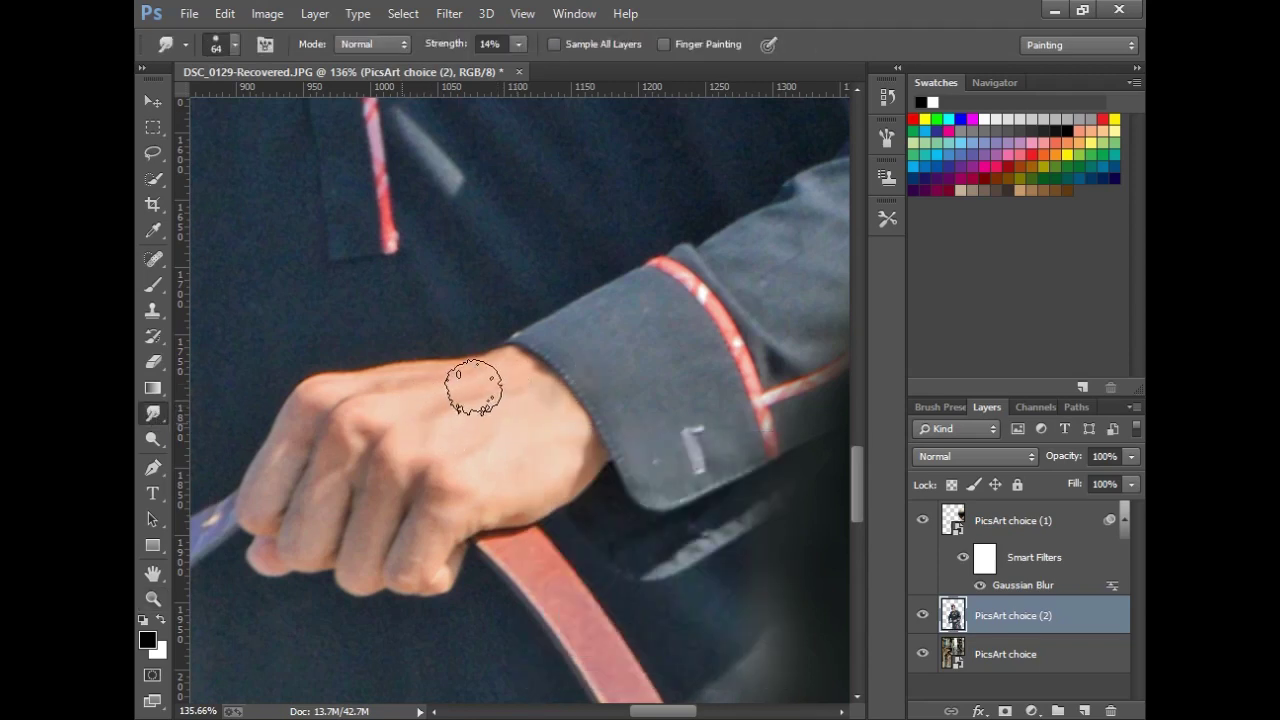
Smudge the back of the hand and the belt-holding knuckles, then fit the image on screen
{"action": "mouse_move", "coordinate": [514, 430]}
{"action": "left_mouse_down"}
{"action": "mouse_move", "coordinate": [528, 480]}
{"action": "mouse_move", "coordinate": [466, 508]}
{"action": "mouse_move", "coordinate": [398, 490]}
{"action": "mouse_move", "coordinate": [266, 414]}
{"action": "mouse_move", "coordinate": [271, 509]}
{"action": "mouse_move", "coordinate": [420, 471]}
{"action": "mouse_move", "coordinate": [427, 540]}
{"action": "mouse_move", "coordinate": [394, 423]}
{"action": "mouse_move", "coordinate": [429, 406]}
{"action": "left_mouse_up"}
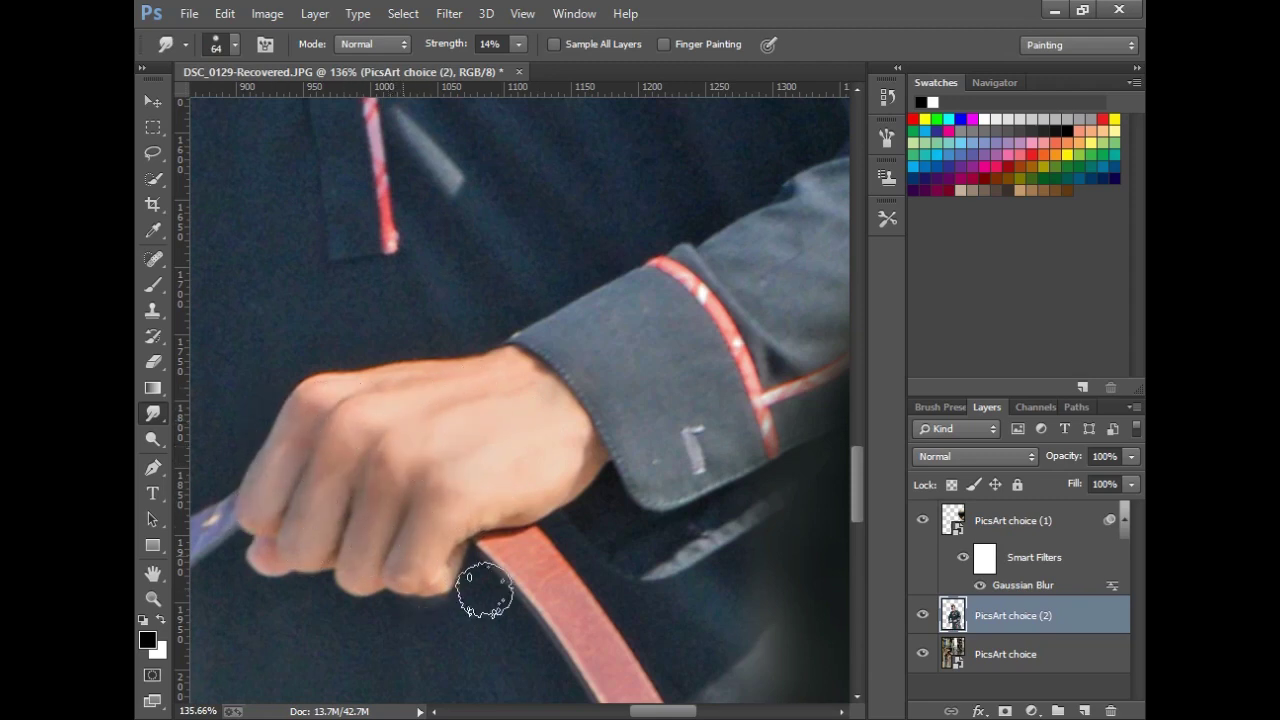
{"action": "left_click_drag", "start_coordinate": [645, 714], "coordinate": [582, 714]}
{"action": "scroll", "coordinate": [500, 608], "scroll_direction": "down", "scroll_amount": 3}
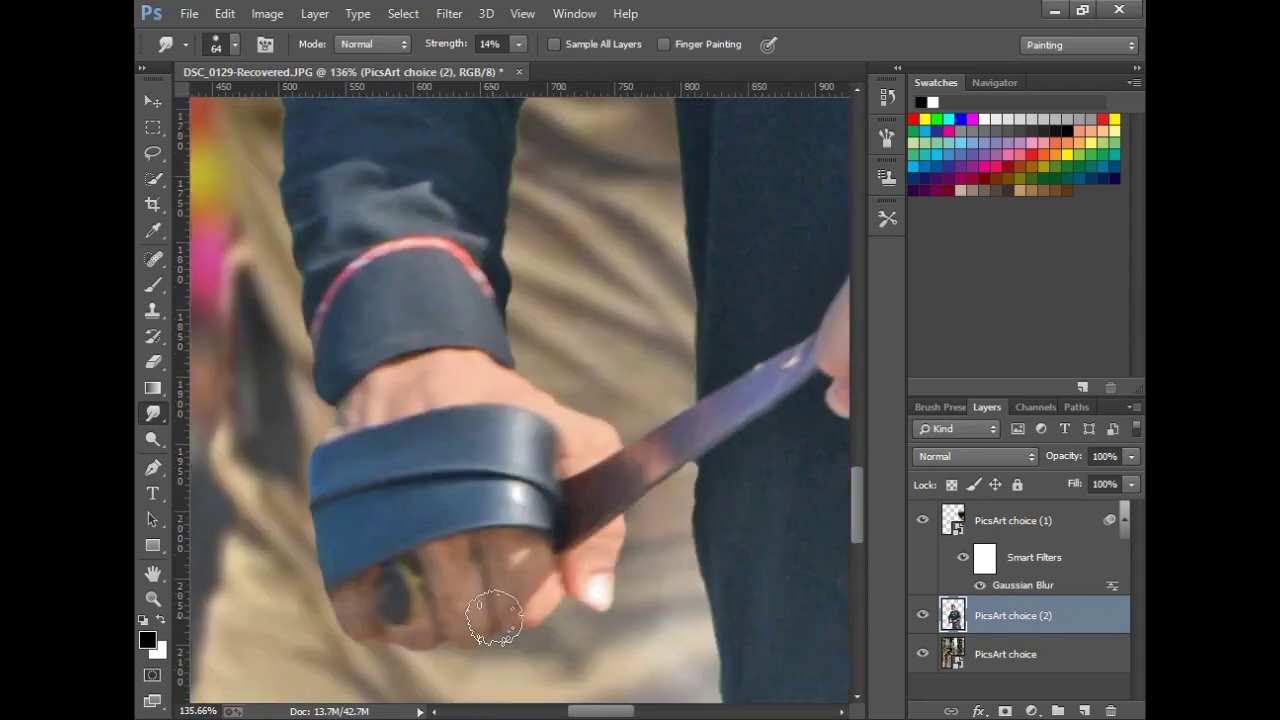
{"action": "scroll", "coordinate": [482, 508], "scroll_direction": "down", "scroll_amount": 2}
{"action": "left_click_drag", "start_coordinate": [492, 490], "coordinate": [514, 472]}
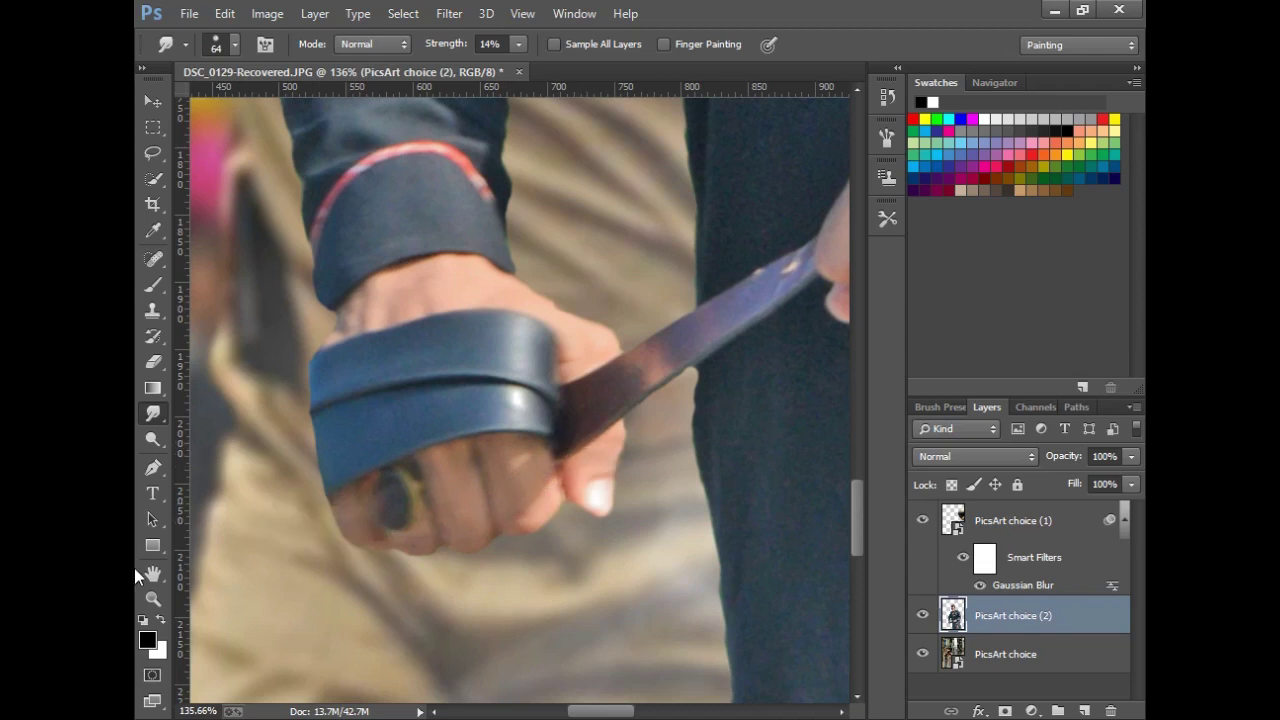
{"action": "key", "text": "z"}
{"action": "right_click", "coordinate": [333, 517]}
{"action": "left_click", "coordinate": [405, 528]}
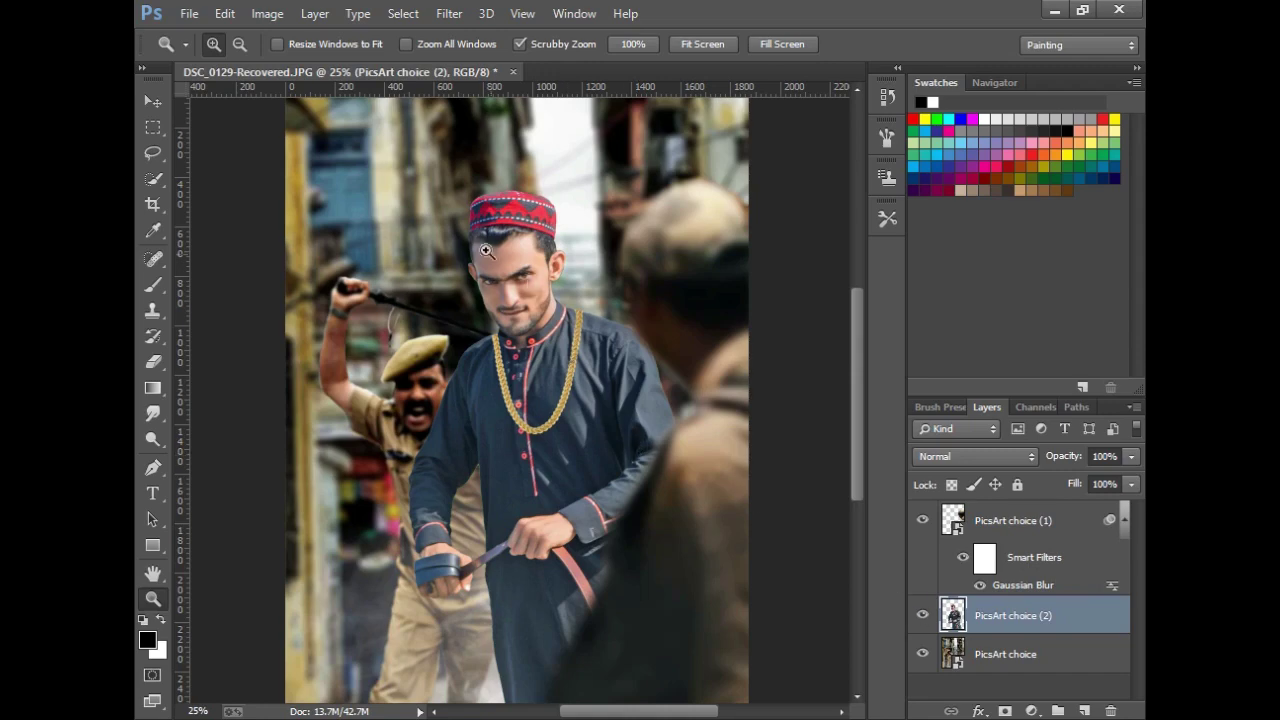
{"action": "left_click_drag", "start_coordinate": [486, 250], "coordinate": [780, 480]}
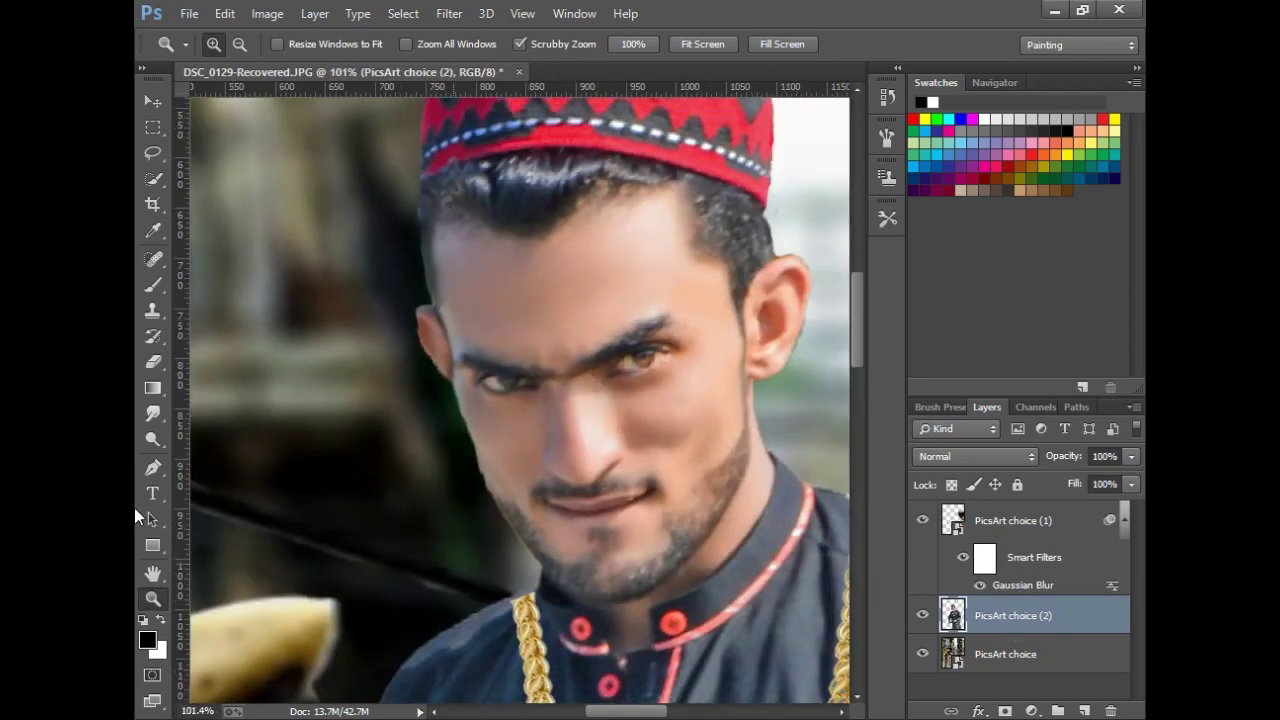
{"action": "left_click", "coordinate": [152, 438]}
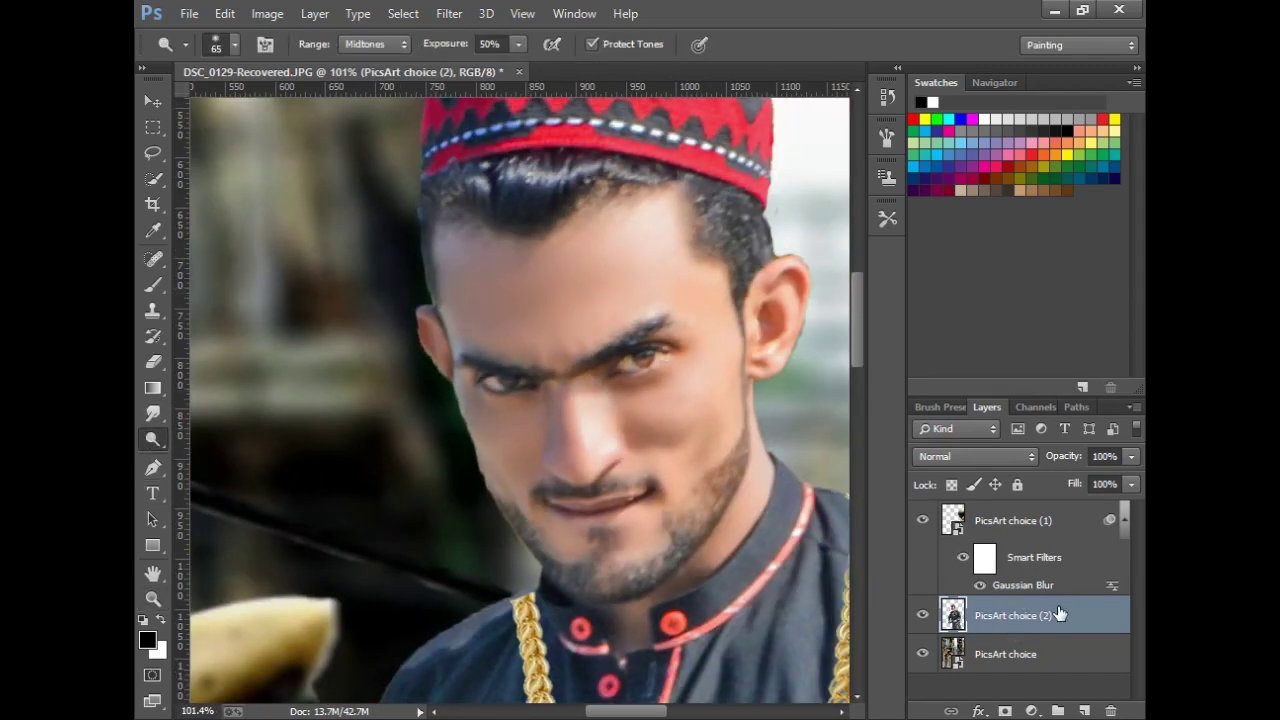
{"action": "left_click_drag", "start_coordinate": [1060, 614], "coordinate": [1084, 711]}
{"action": "right_click", "coordinate": [638, 430]}
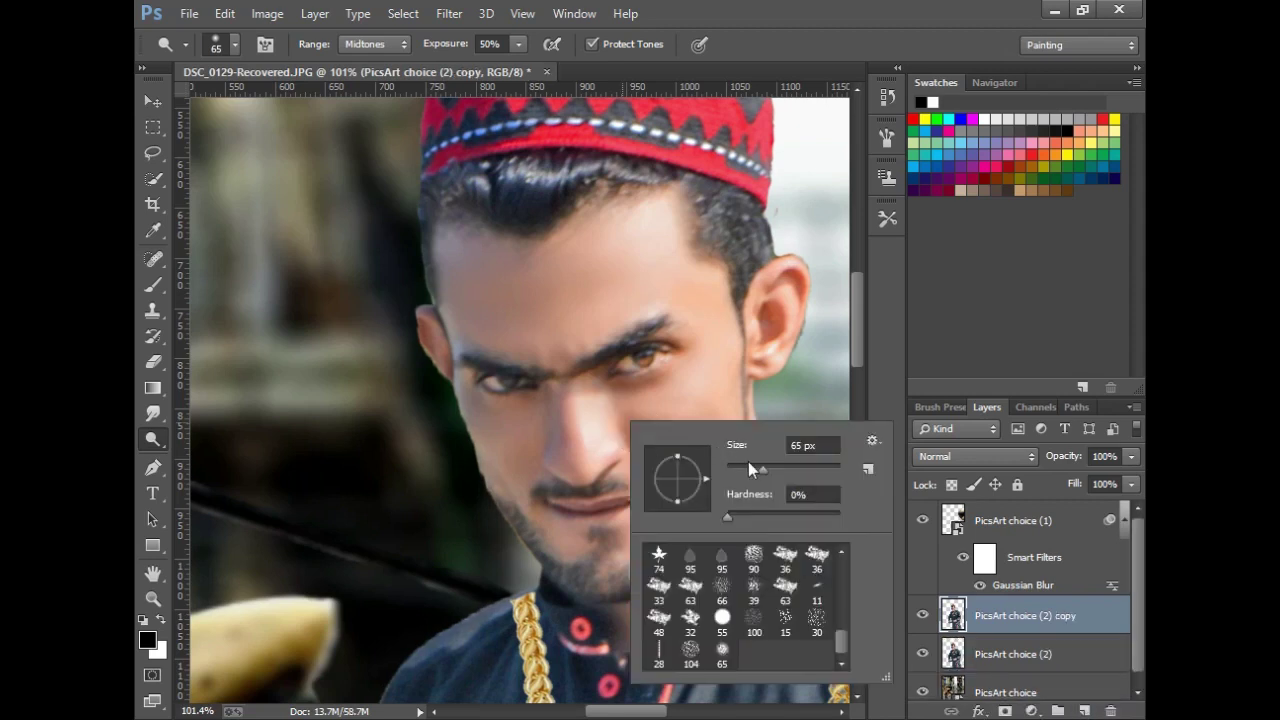
{"action": "mouse_move", "coordinate": [491, 283]}
{"action": "left_mouse_down"}
{"action": "mouse_move", "coordinate": [528, 300]}
{"action": "mouse_move", "coordinate": [466, 257]}
{"action": "mouse_move", "coordinate": [523, 314]}
{"action": "mouse_move", "coordinate": [514, 392]}
{"action": "left_mouse_up"}
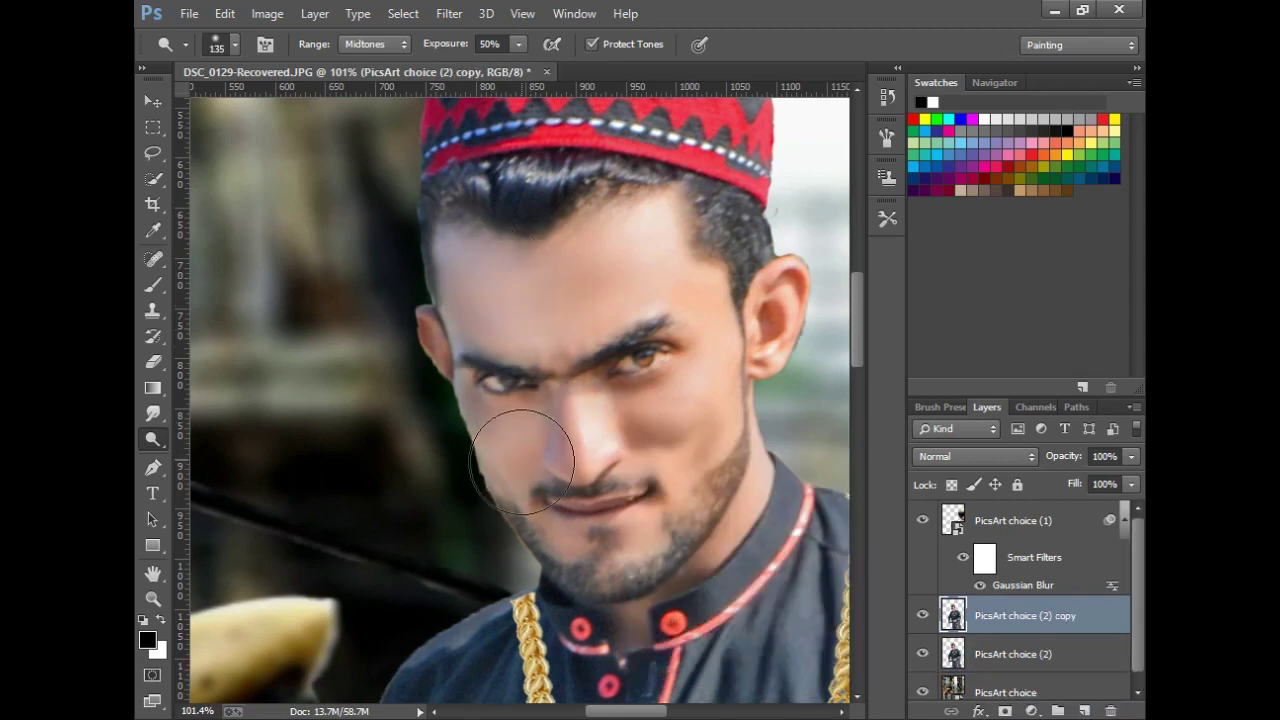
{"action": "key", "text": "z"}
{"action": "right_click", "coordinate": [470, 493]}
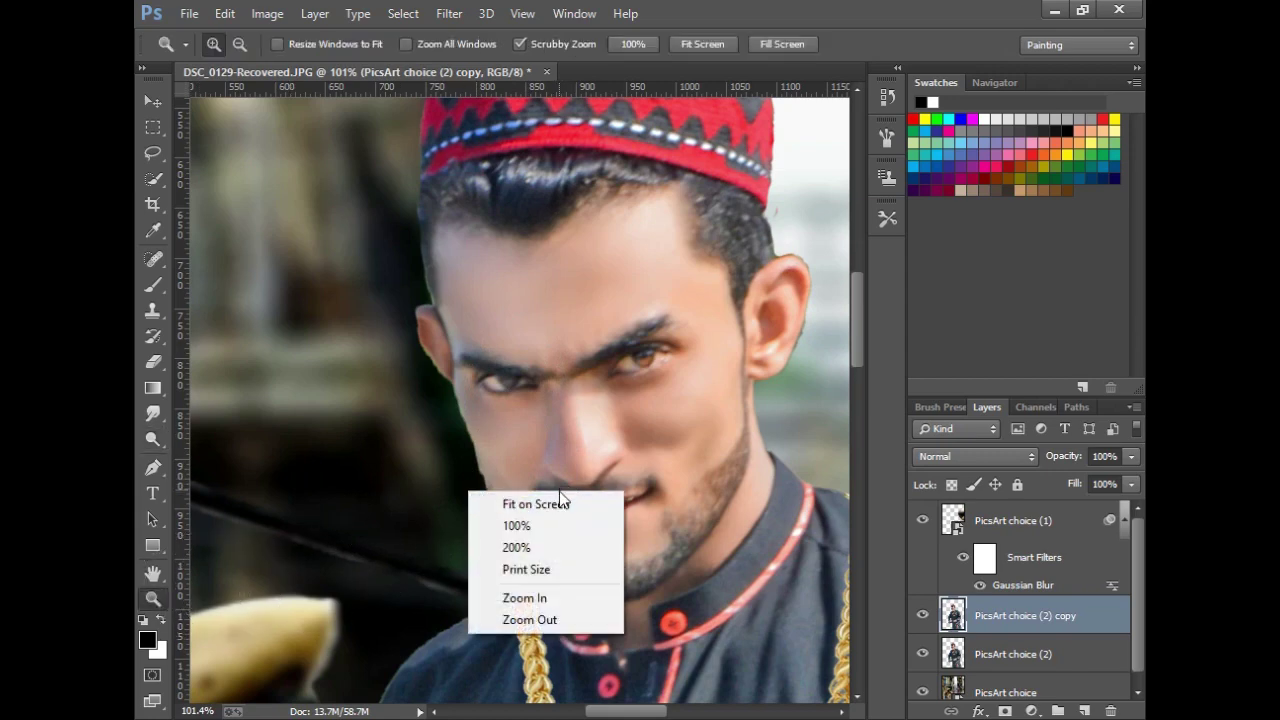
{"action": "left_click", "coordinate": [550, 504]}
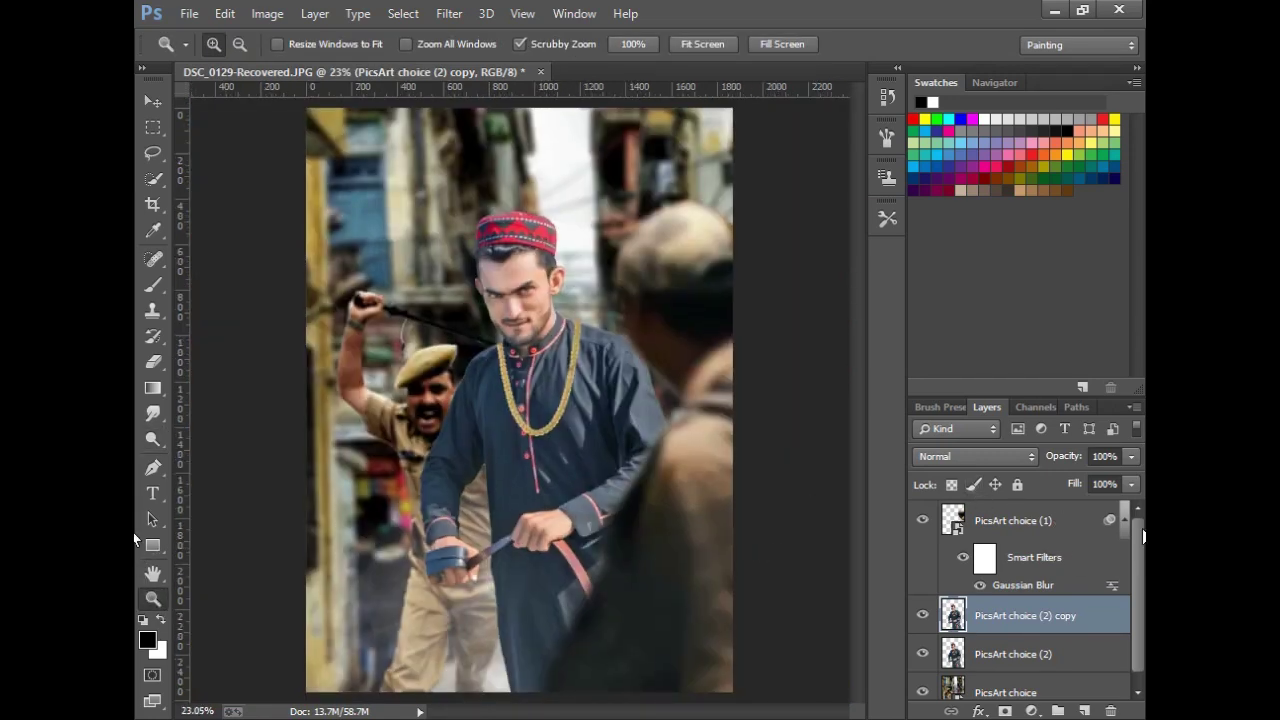
{"action": "left_click", "coordinate": [1110, 710]}
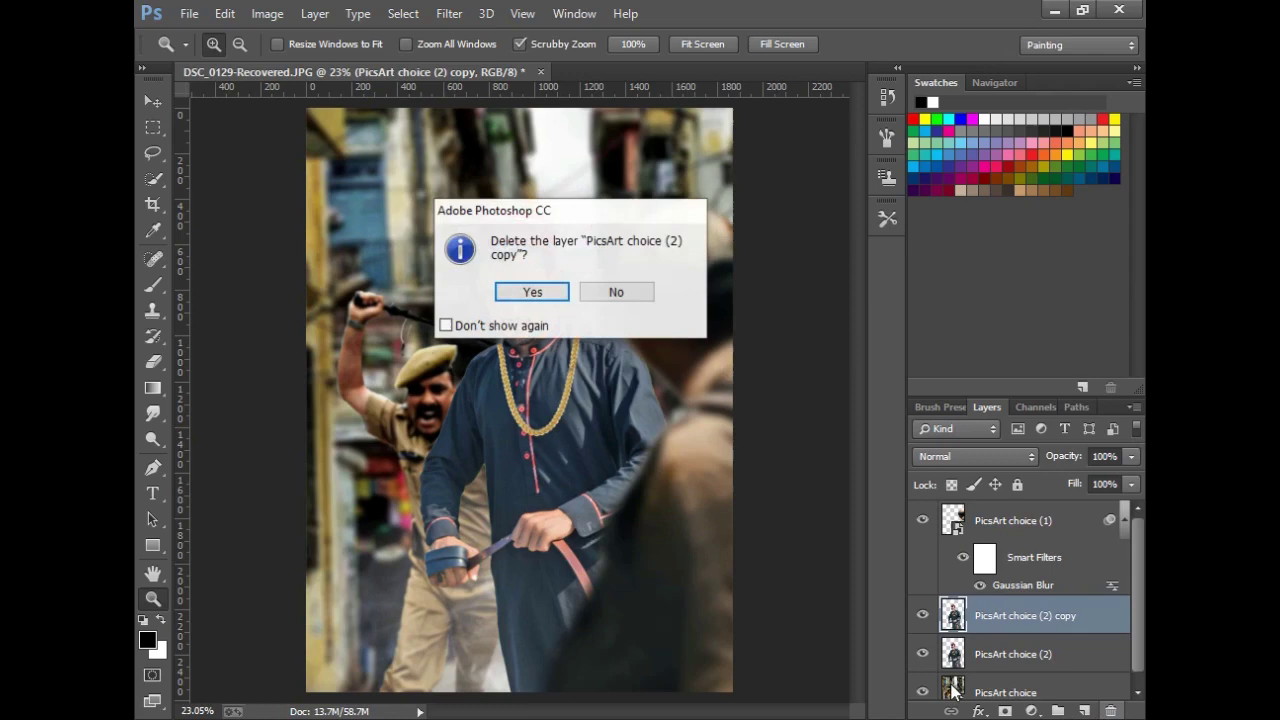
{"action": "left_click", "coordinate": [531, 291]}
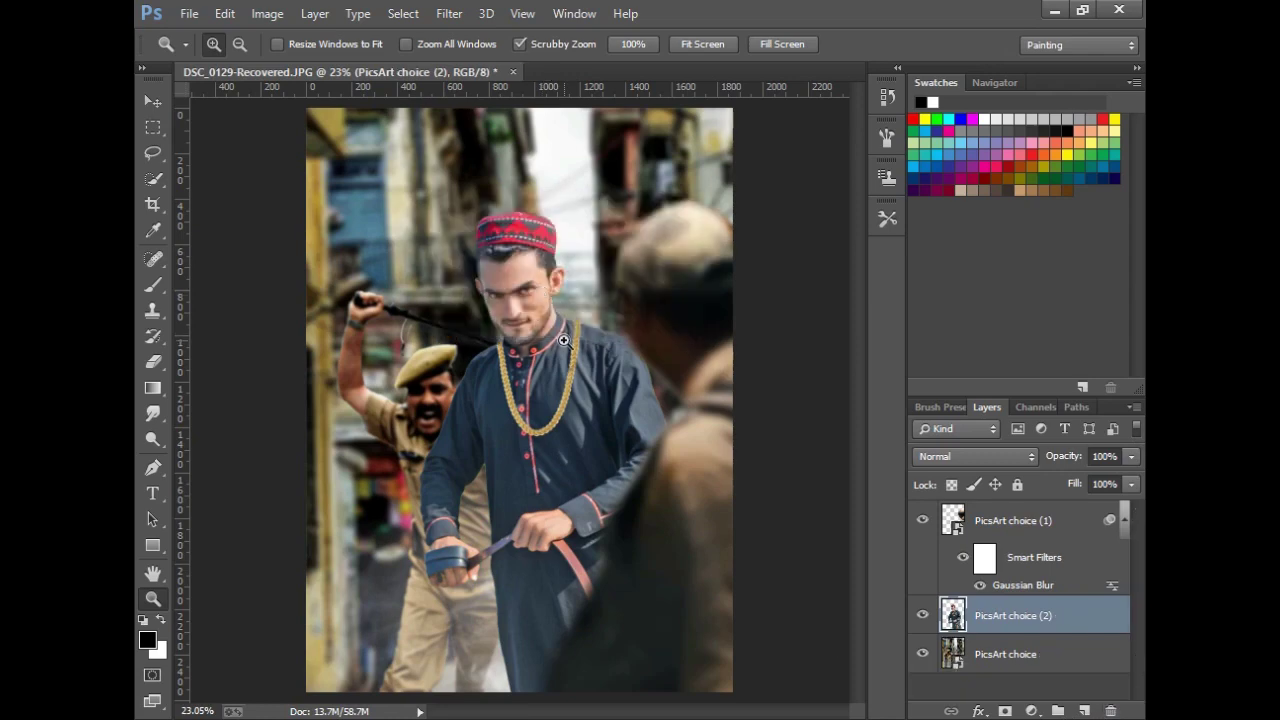
{"action": "left_click", "coordinate": [498, 277]}
{"action": "right_click", "coordinate": [586, 363]}
{"action": "right_click", "coordinate": [634, 375]}
{"action": "left_click", "coordinate": [654, 389]}
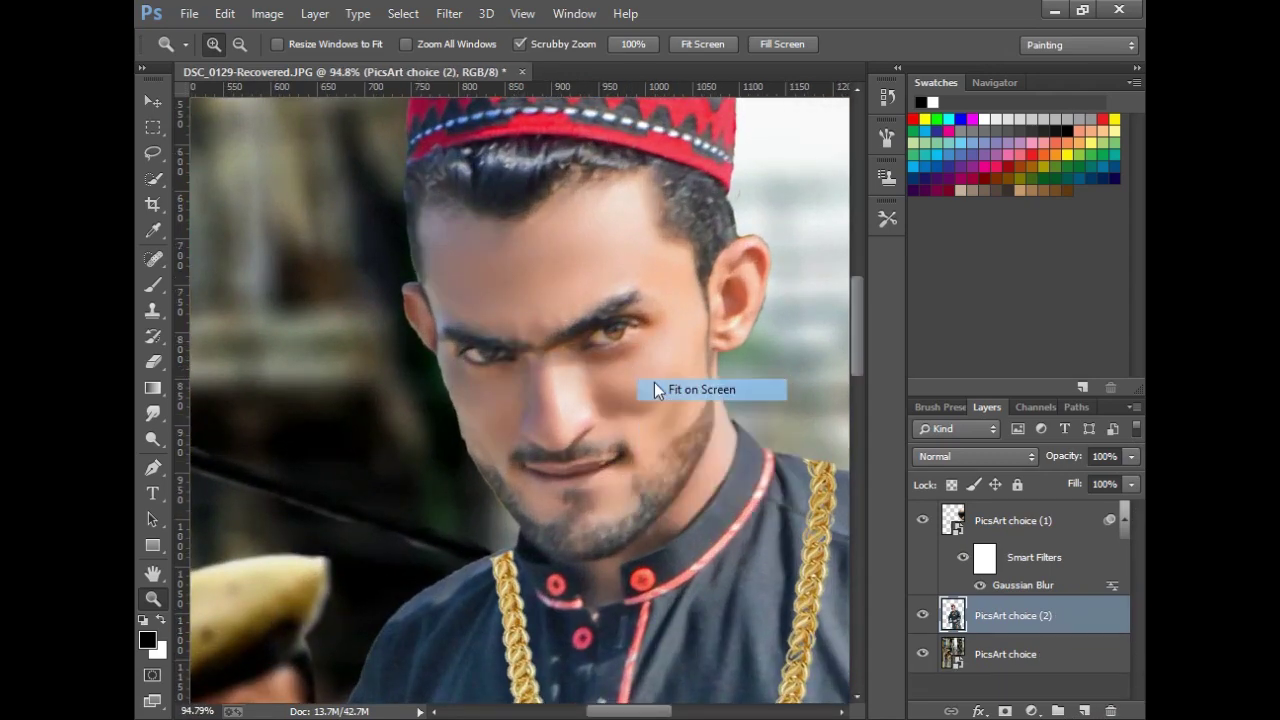
{"action": "left_click", "coordinate": [449, 13]}
{"action": "left_click", "coordinate": [484, 125]}
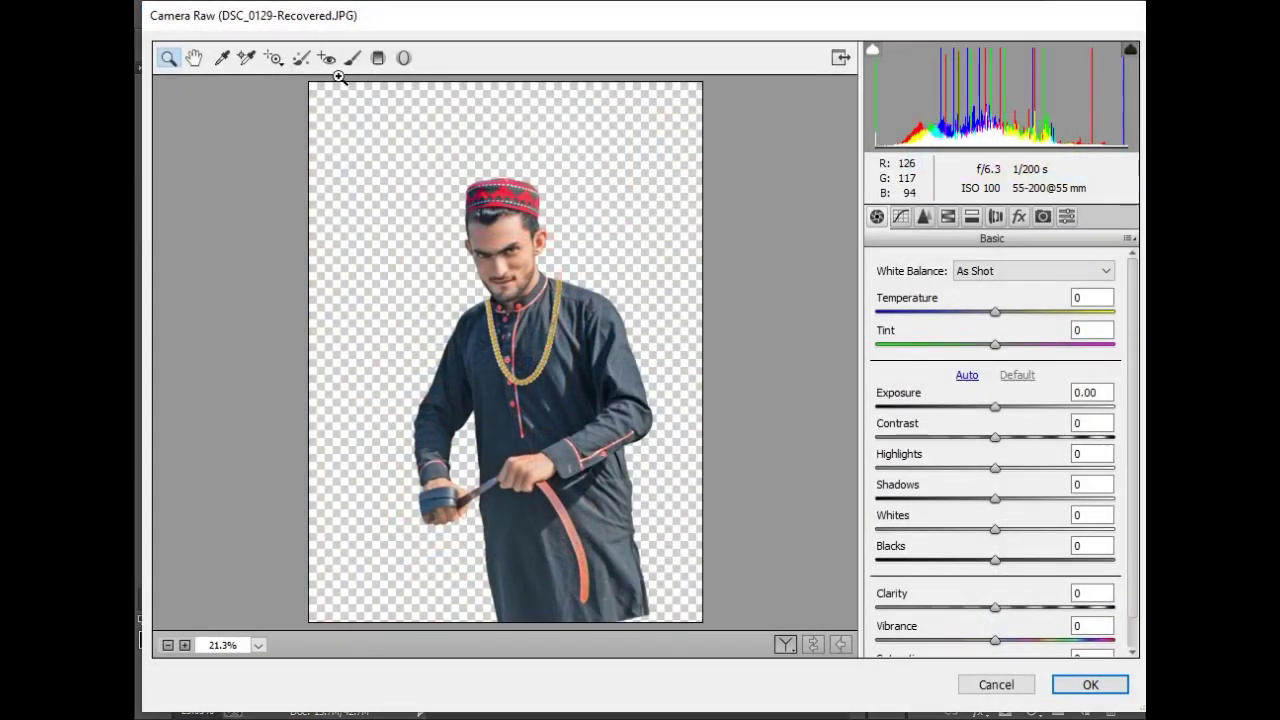
Paint the face with a smaller Adjustment Brush and apply Exposure +0.90, Contrast +52, Clarity +23
{"action": "left_click", "coordinate": [353, 57]}
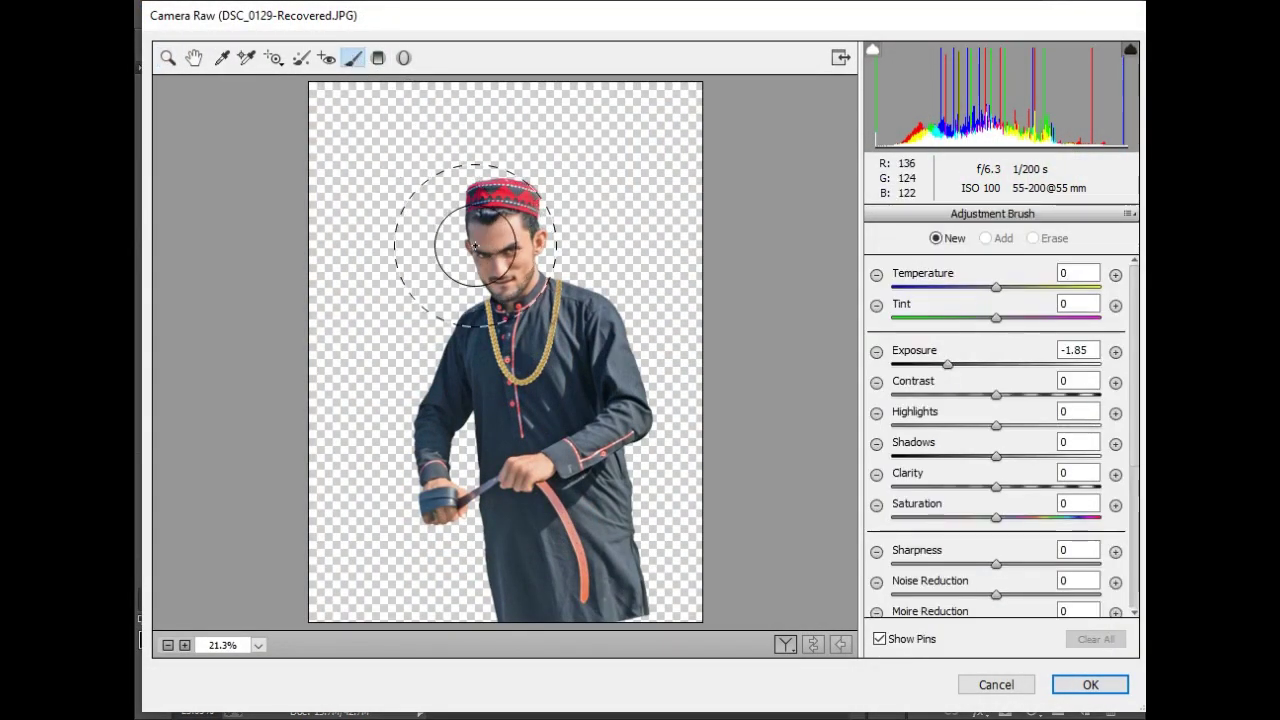
{"action": "key", "text": "bracketleft"}
{"action": "key", "text": "bracketleft"}
{"action": "key", "text": "bracketleft"}
{"action": "key", "text": "bracketleft"}
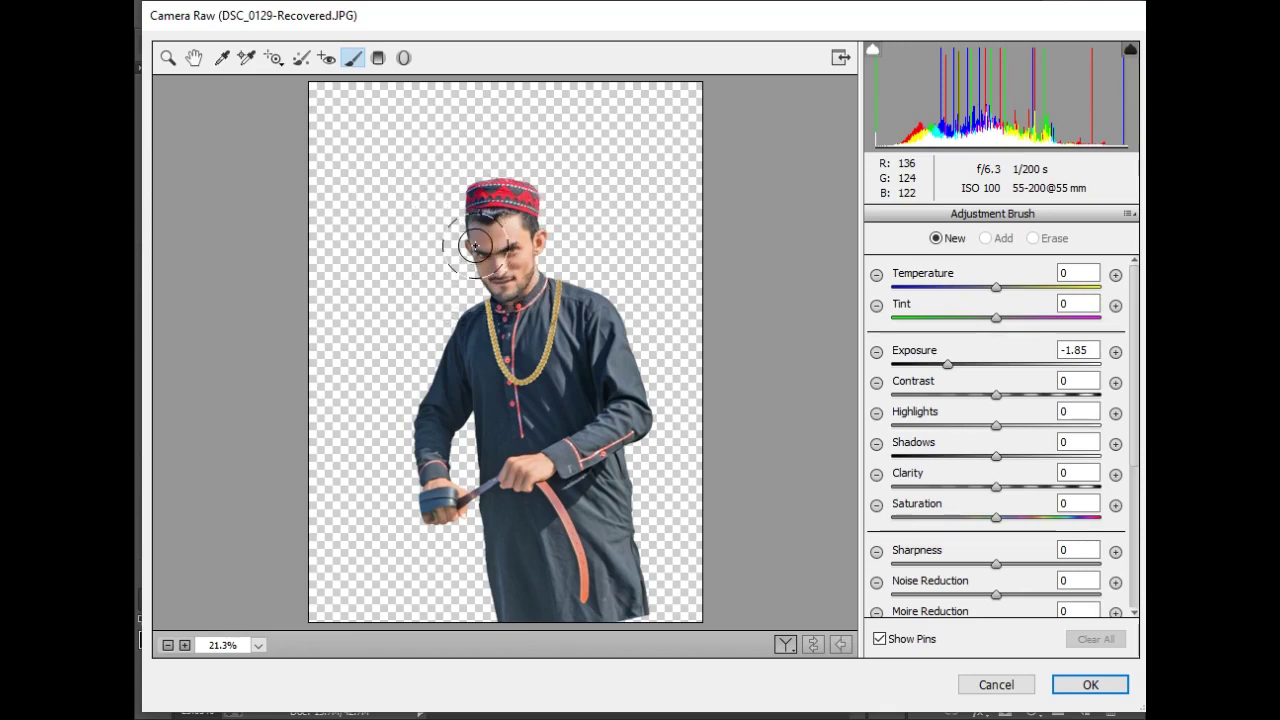
{"action": "left_click_drag", "start_coordinate": [495, 218], "coordinate": [505, 300]}
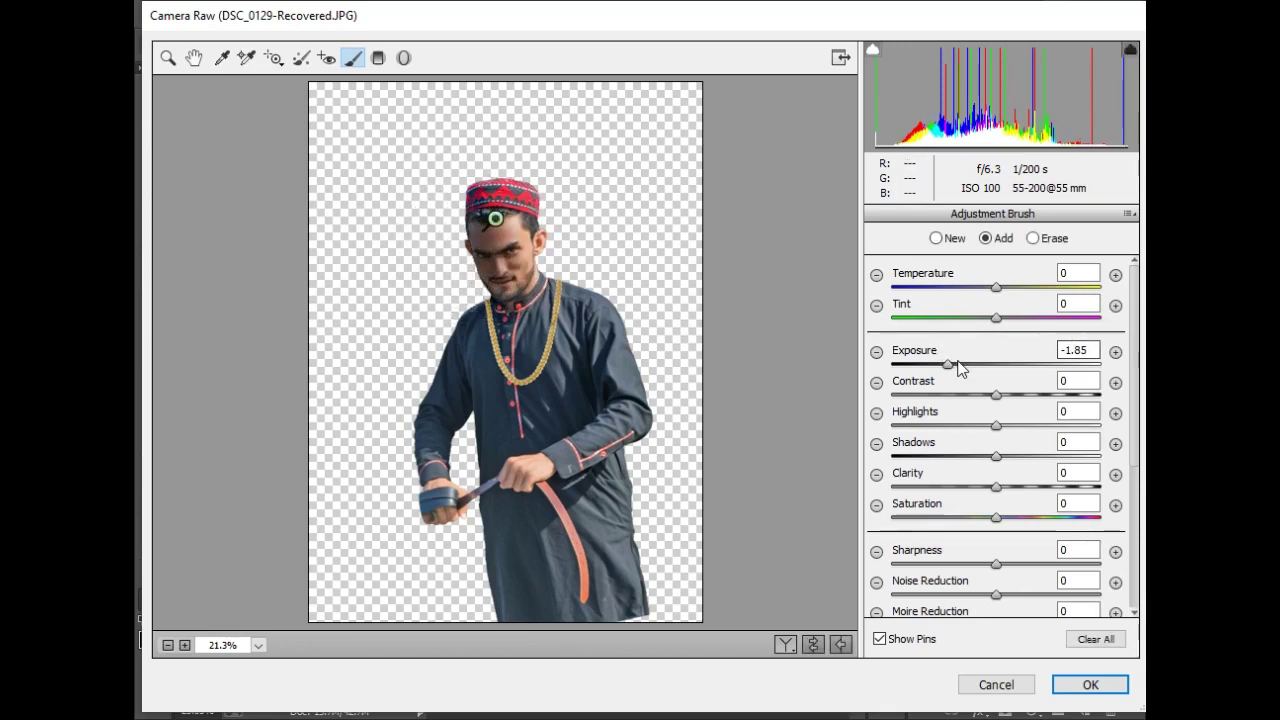
{"action": "mouse_move", "coordinate": [948, 365]}
{"action": "left_mouse_down"}
{"action": "mouse_move", "coordinate": [1033, 365]}
{"action": "mouse_move", "coordinate": [1022, 365]}
{"action": "left_mouse_up"}
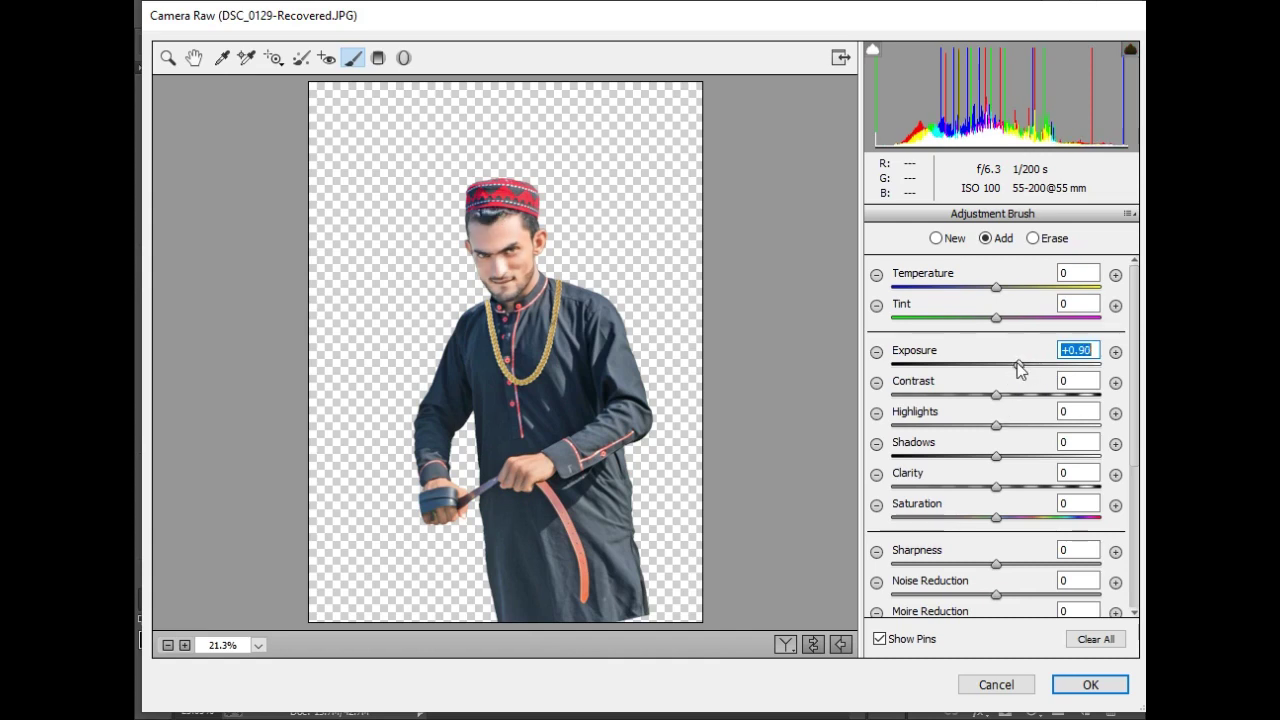
{"action": "left_click_drag", "start_coordinate": [1006, 396], "coordinate": [1060, 396]}
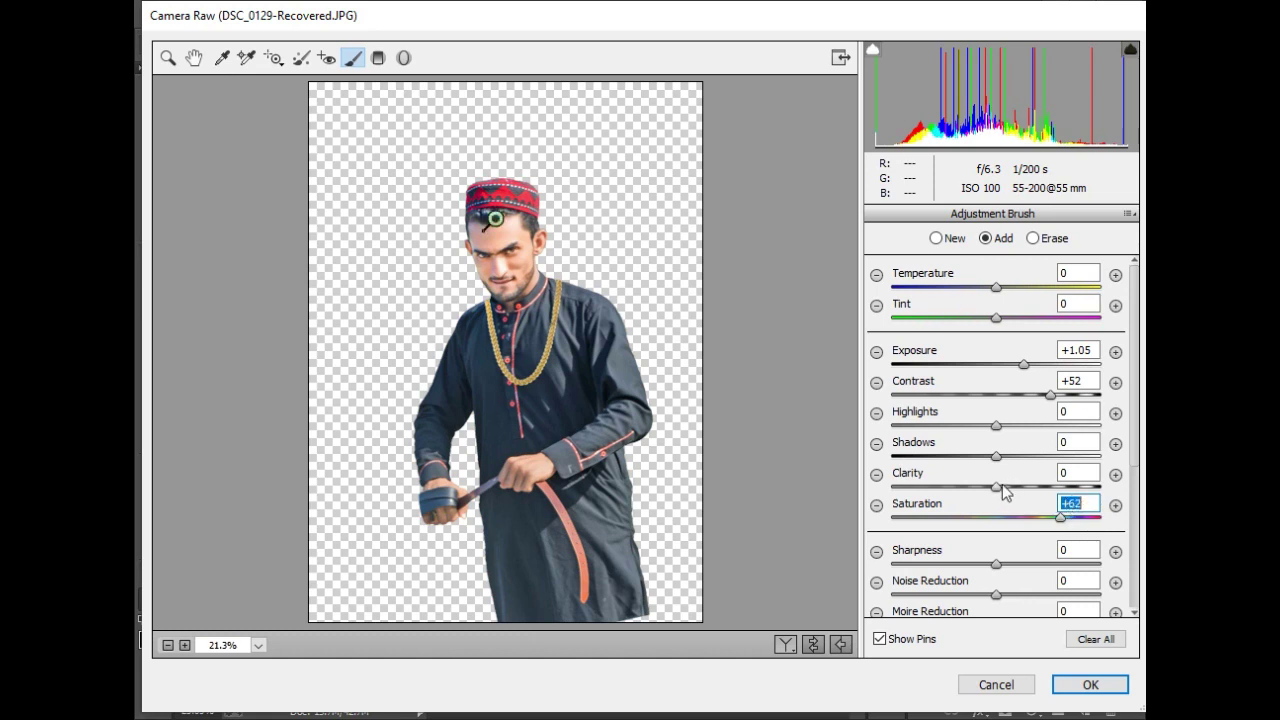
{"action": "mouse_move", "coordinate": [1000, 486]}
{"action": "left_mouse_down"}
{"action": "mouse_move", "coordinate": [1070, 487]}
{"action": "mouse_move", "coordinate": [1015, 488]}
{"action": "left_mouse_up"}
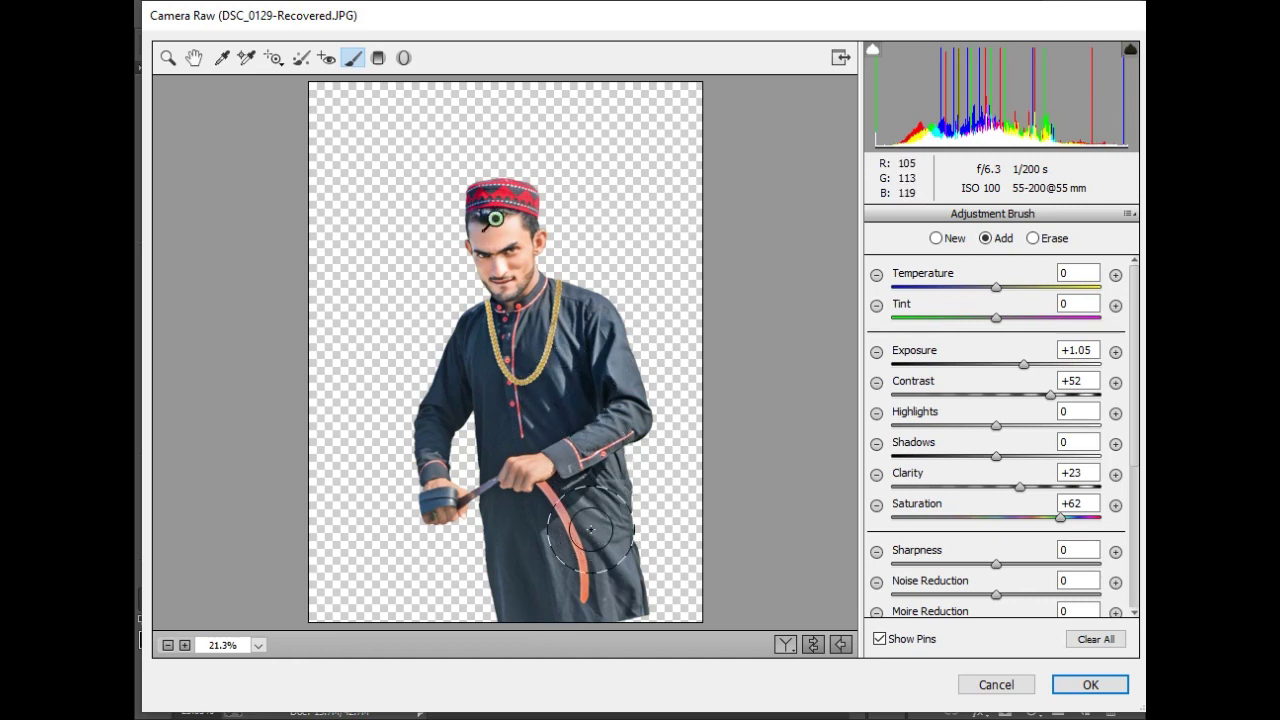
{"action": "mouse_move", "coordinate": [1024, 368]}
{"action": "left_mouse_down"}
{"action": "mouse_move", "coordinate": [994, 368]}
{"action": "mouse_move", "coordinate": [1027, 370]}
{"action": "mouse_move", "coordinate": [1014, 368]}
{"action": "left_mouse_up"}
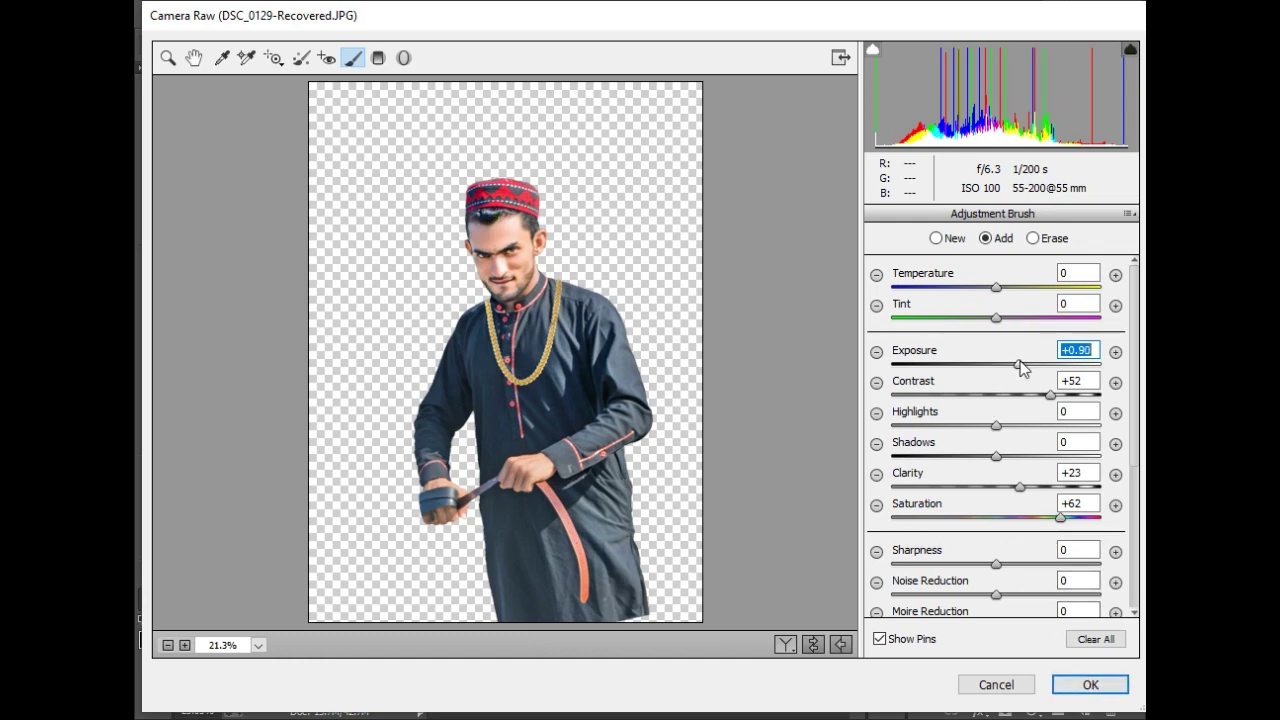
{"action": "left_click", "coordinate": [1089, 684]}
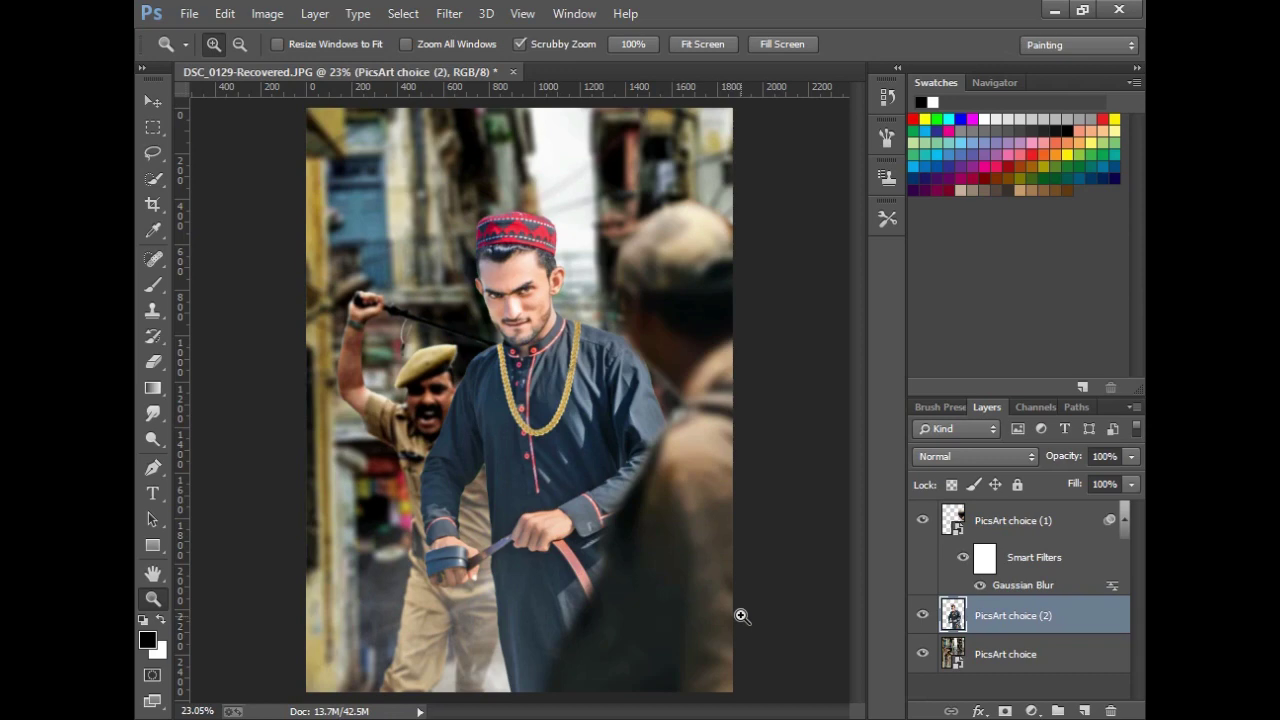
Reopen the Camera Raw Filter and brush the jacket with Exposure +0.10 and Sharpness +55
{"action": "left_click", "coordinate": [680, 486]}
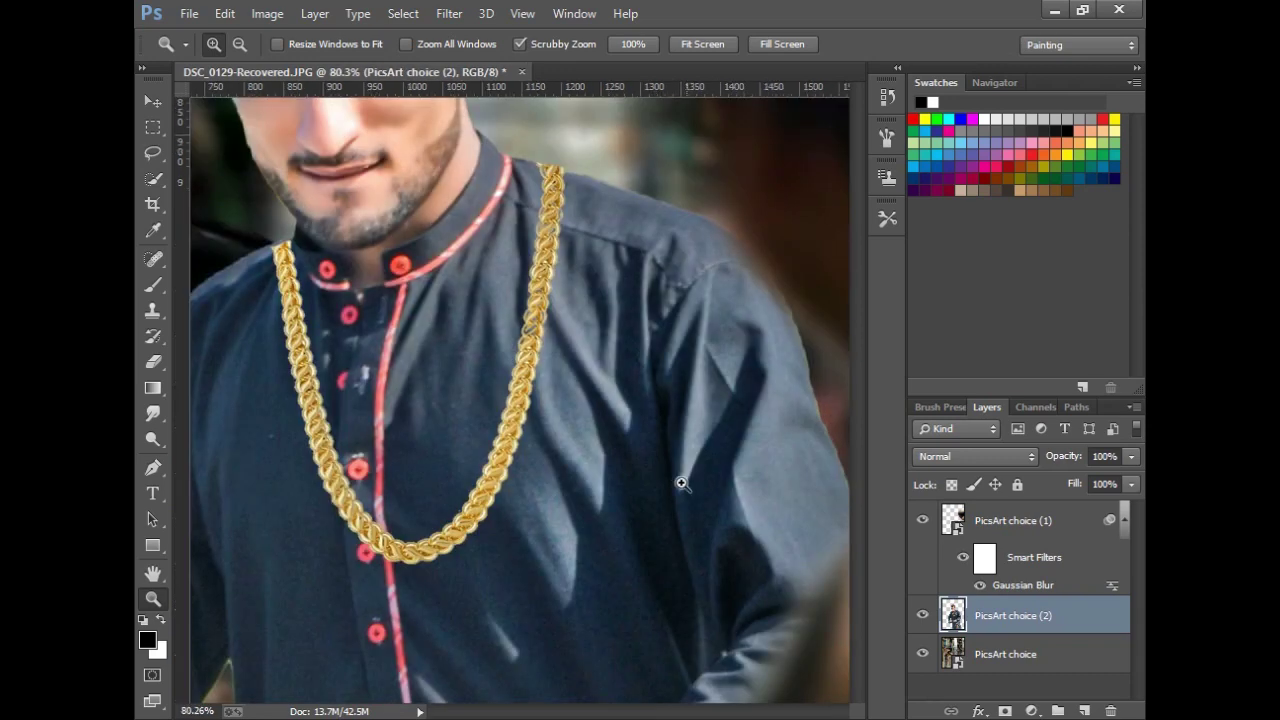
{"action": "right_click", "coordinate": [662, 478]}
{"action": "left_click", "coordinate": [705, 492]}
{"action": "left_click", "coordinate": [449, 13]}
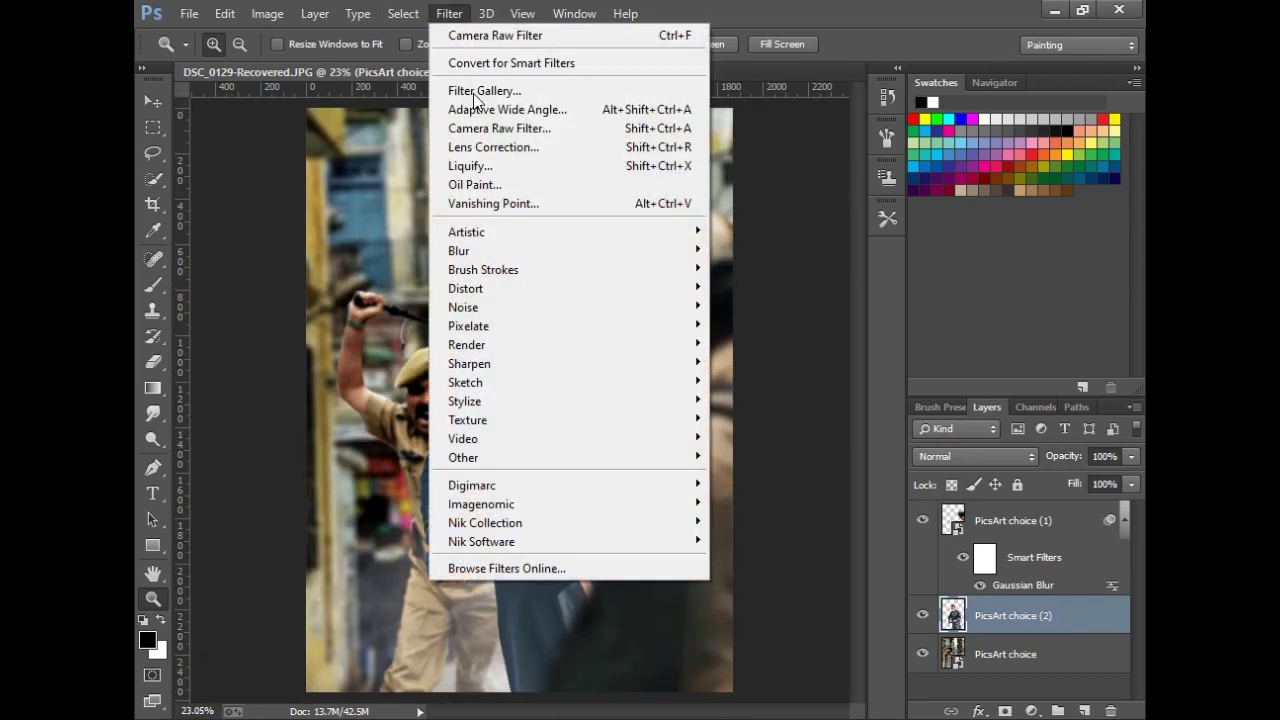
{"action": "left_click", "coordinate": [520, 126]}
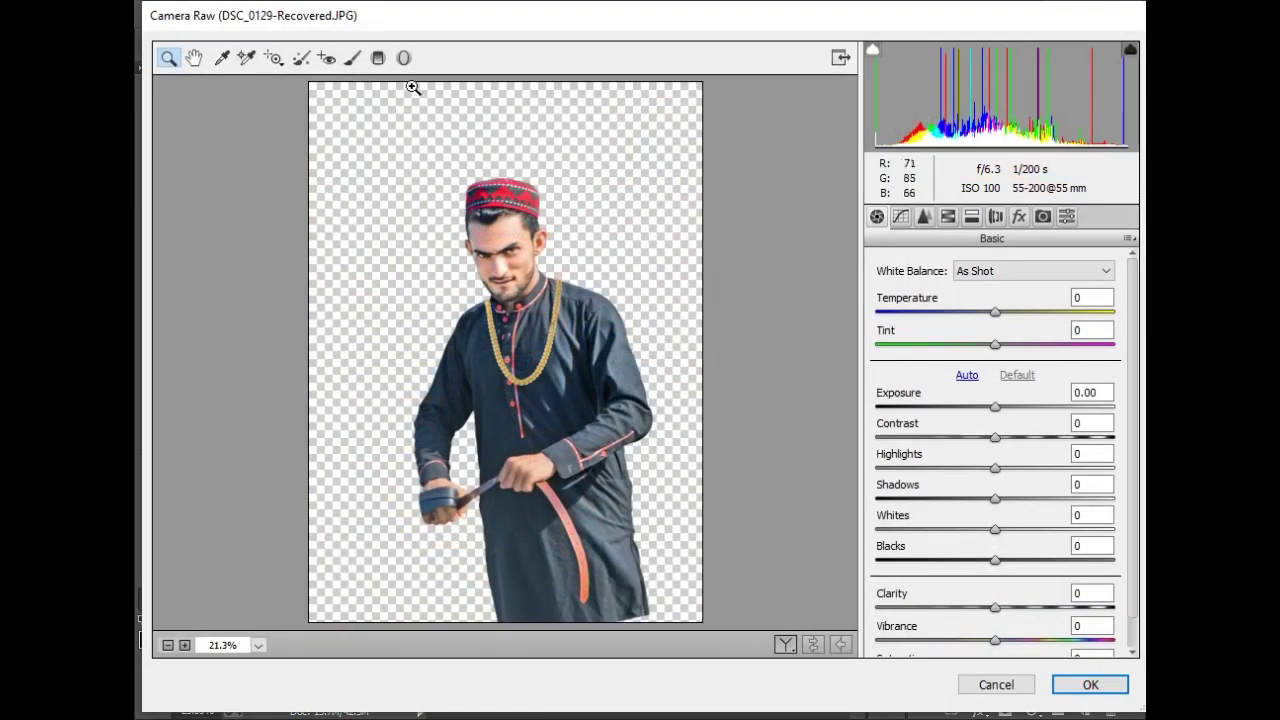
{"action": "left_click", "coordinate": [354, 58]}
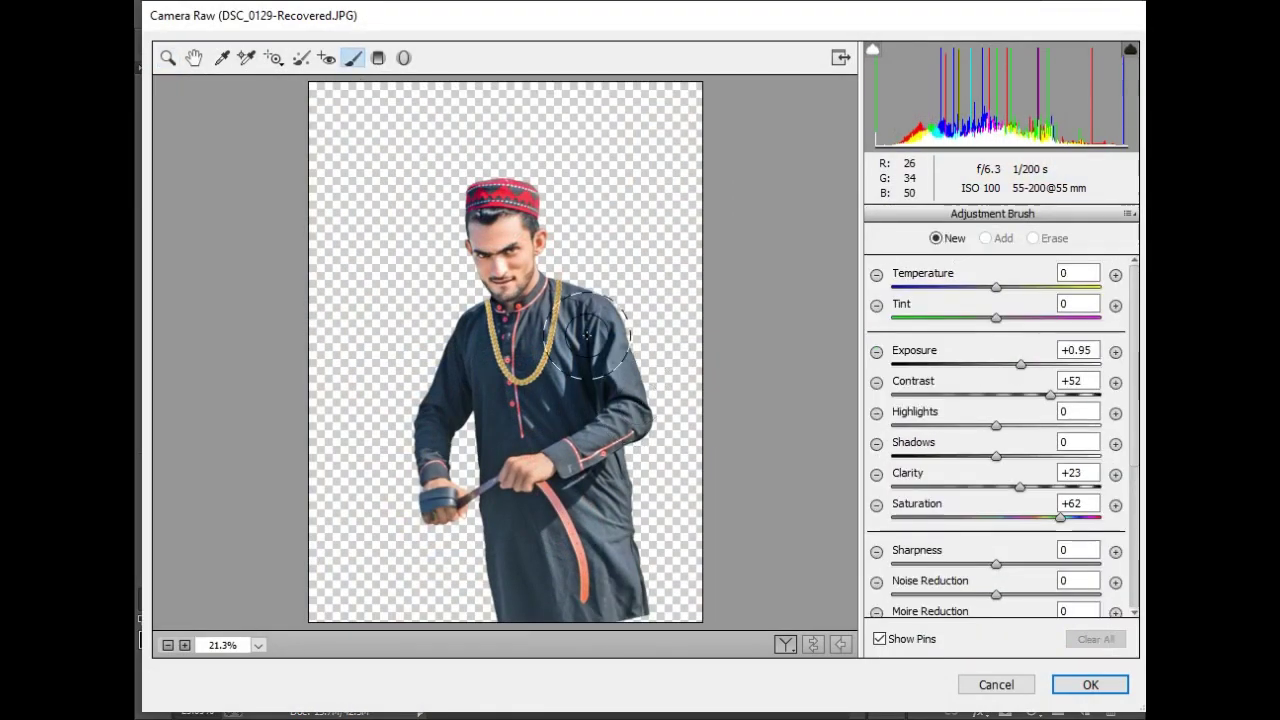
{"action": "left_click_drag", "start_coordinate": [588, 302], "coordinate": [572, 442]}
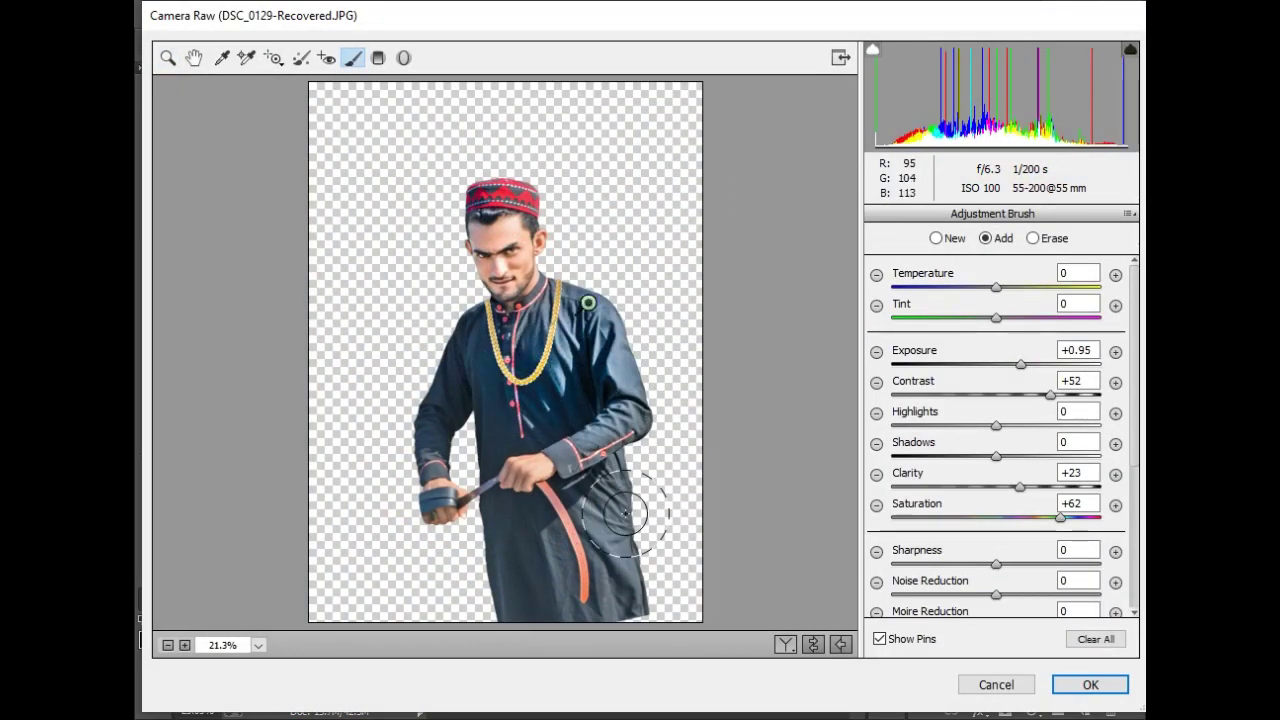
{"action": "mouse_move", "coordinate": [1020, 364]}
{"action": "left_mouse_down"}
{"action": "mouse_move", "coordinate": [962, 365]}
{"action": "mouse_move", "coordinate": [989, 364]}
{"action": "left_mouse_up"}
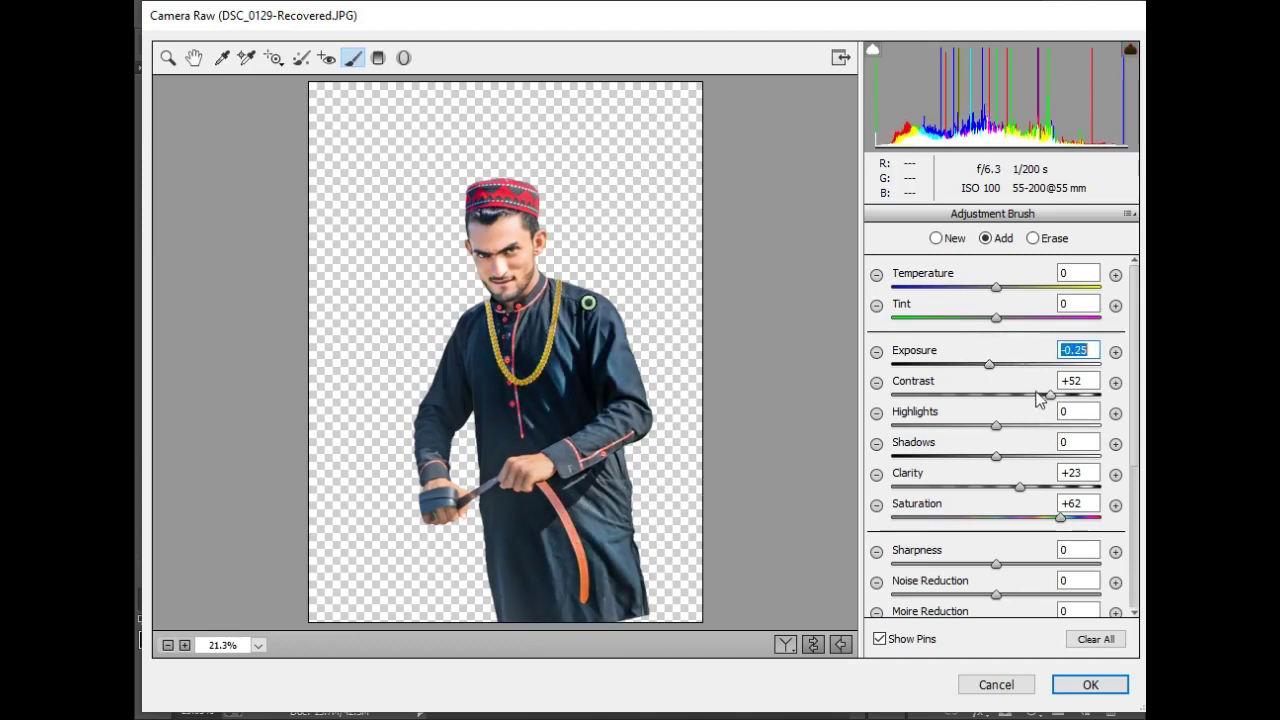
{"action": "left_click_drag", "start_coordinate": [1037, 565], "coordinate": [1137, 555]}
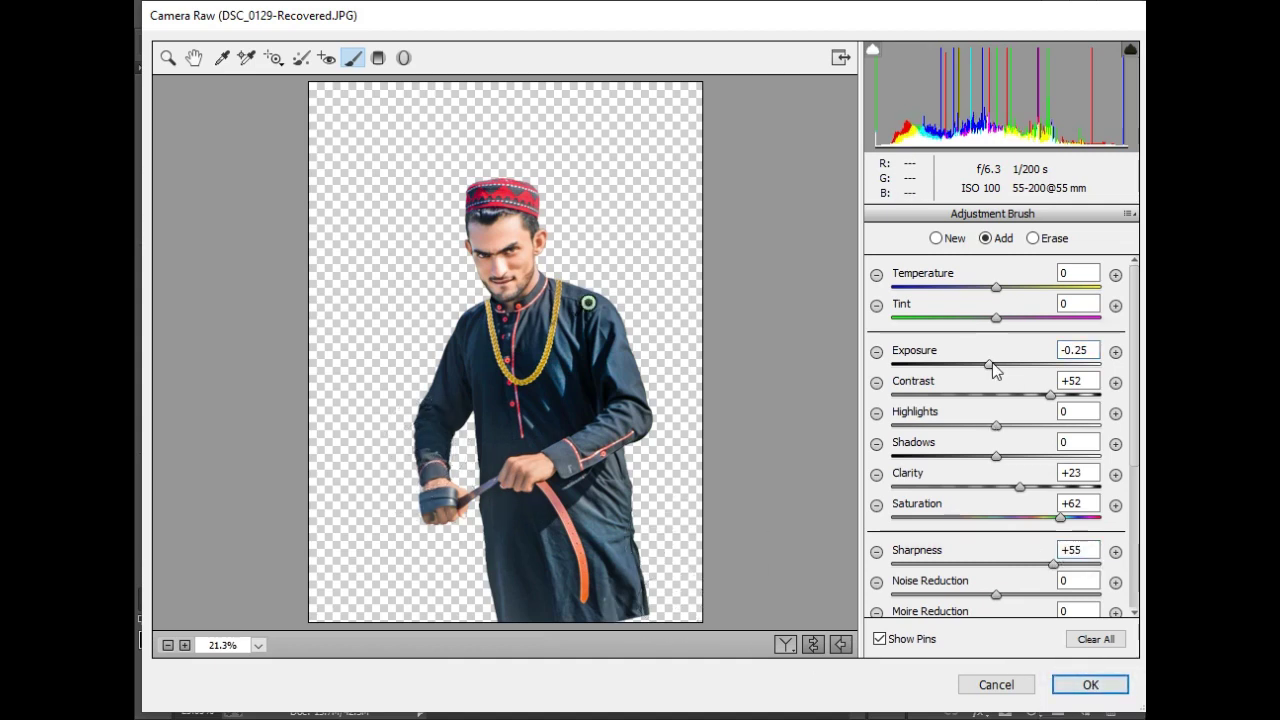
{"action": "mouse_move", "coordinate": [990, 363]}
{"action": "left_mouse_down"}
{"action": "mouse_move", "coordinate": [1011, 363]}
{"action": "mouse_move", "coordinate": [999, 363]}
{"action": "left_mouse_up"}
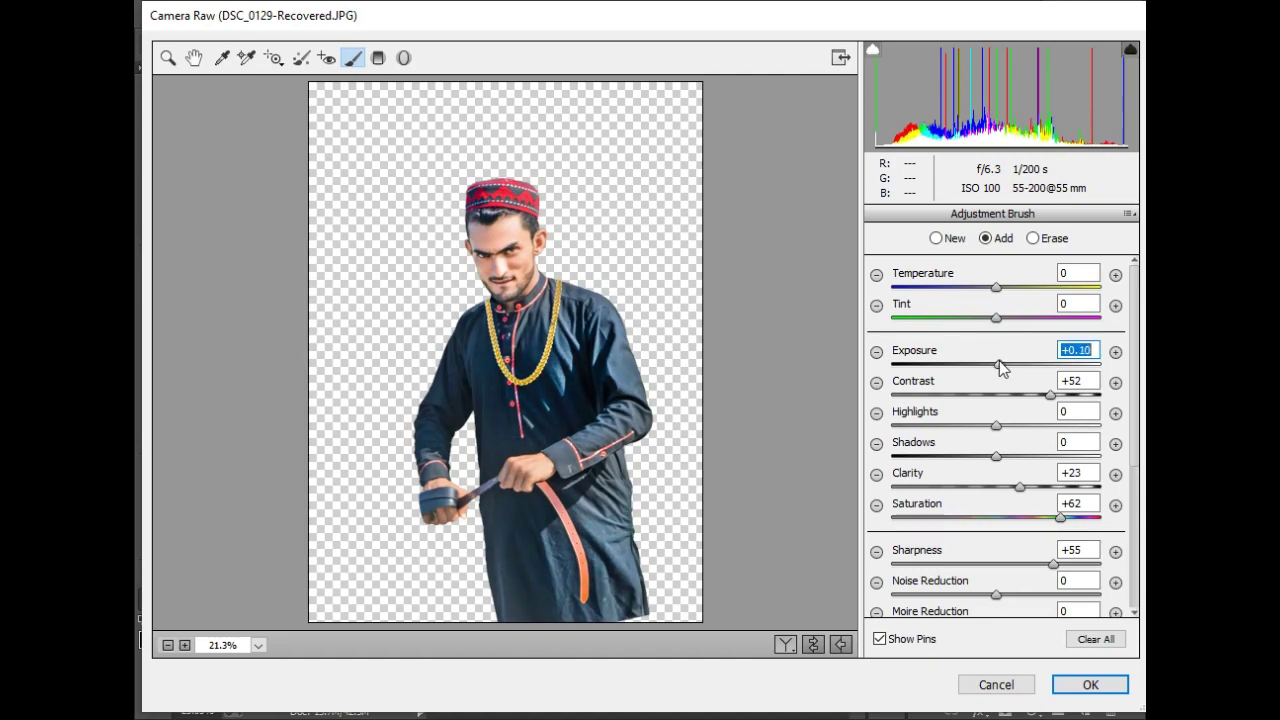
{"action": "left_click", "coordinate": [1090, 685]}
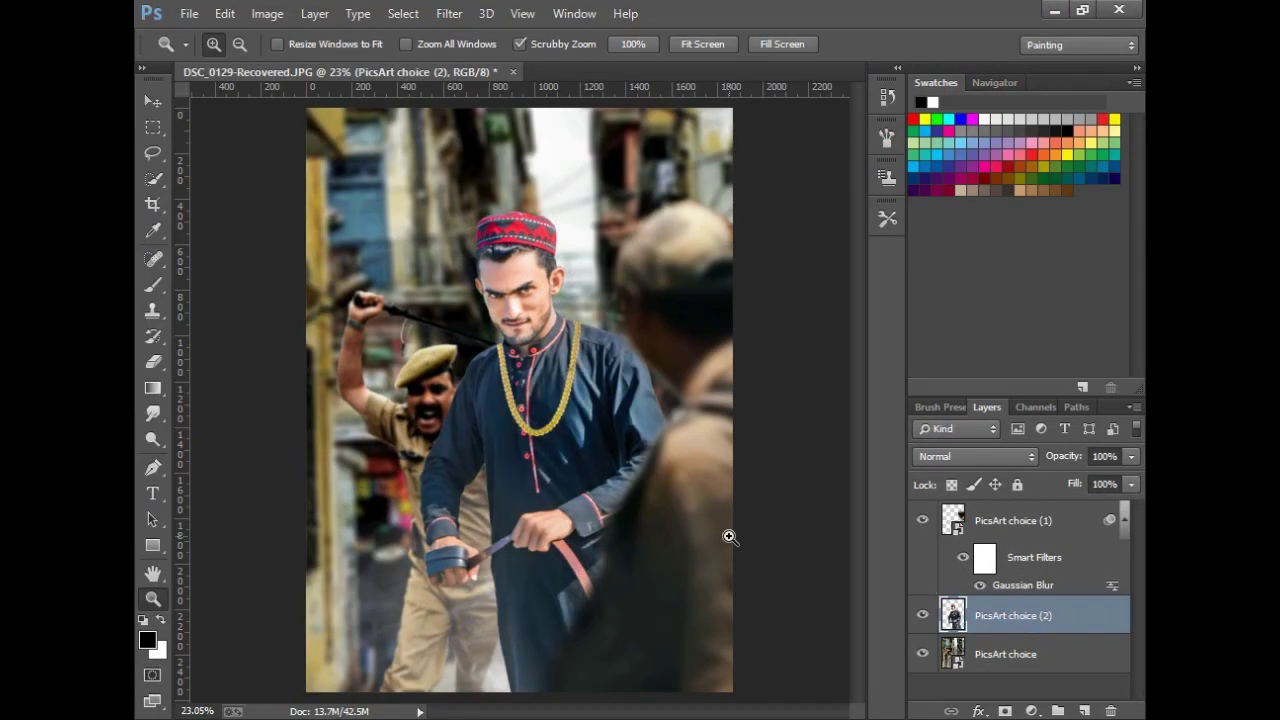
Merge visible layers into the PicsArt choice (2) copy and move it lower in the stack
{"action": "left_click_drag", "start_coordinate": [498, 309], "coordinate": [607, 327]}
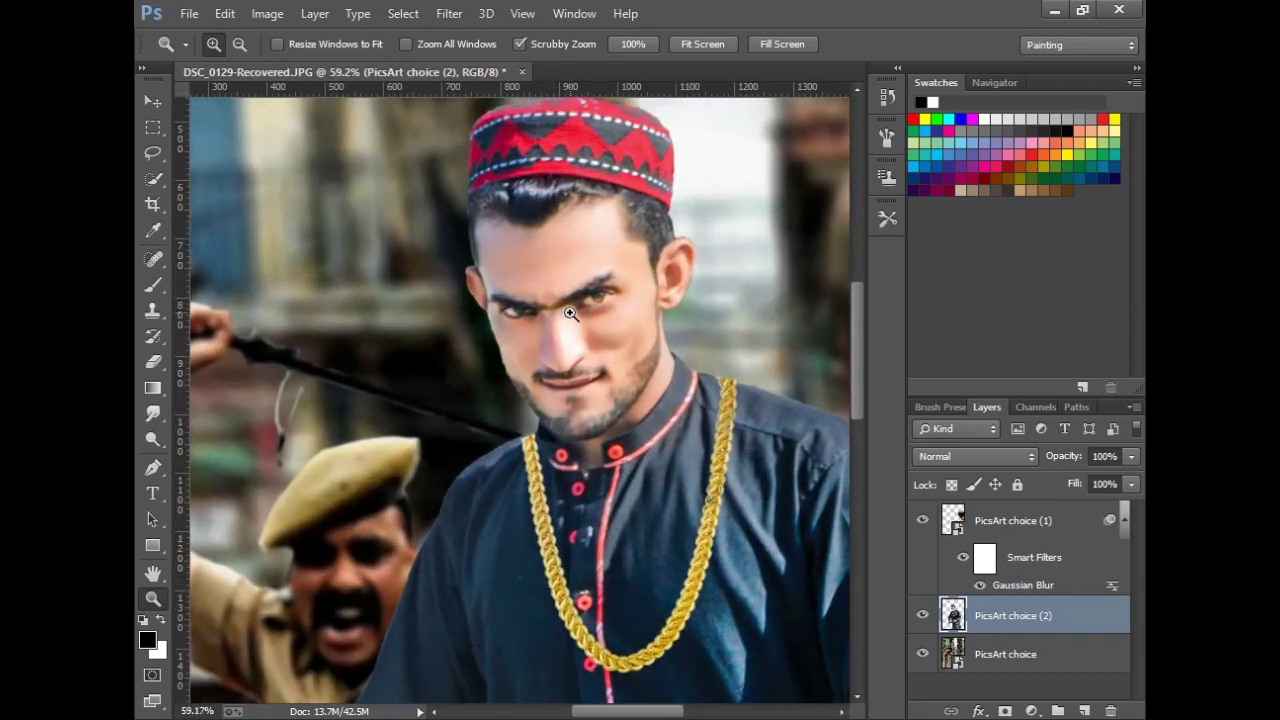
{"action": "right_click", "coordinate": [607, 327]}
{"action": "left_click", "coordinate": [607, 327]}
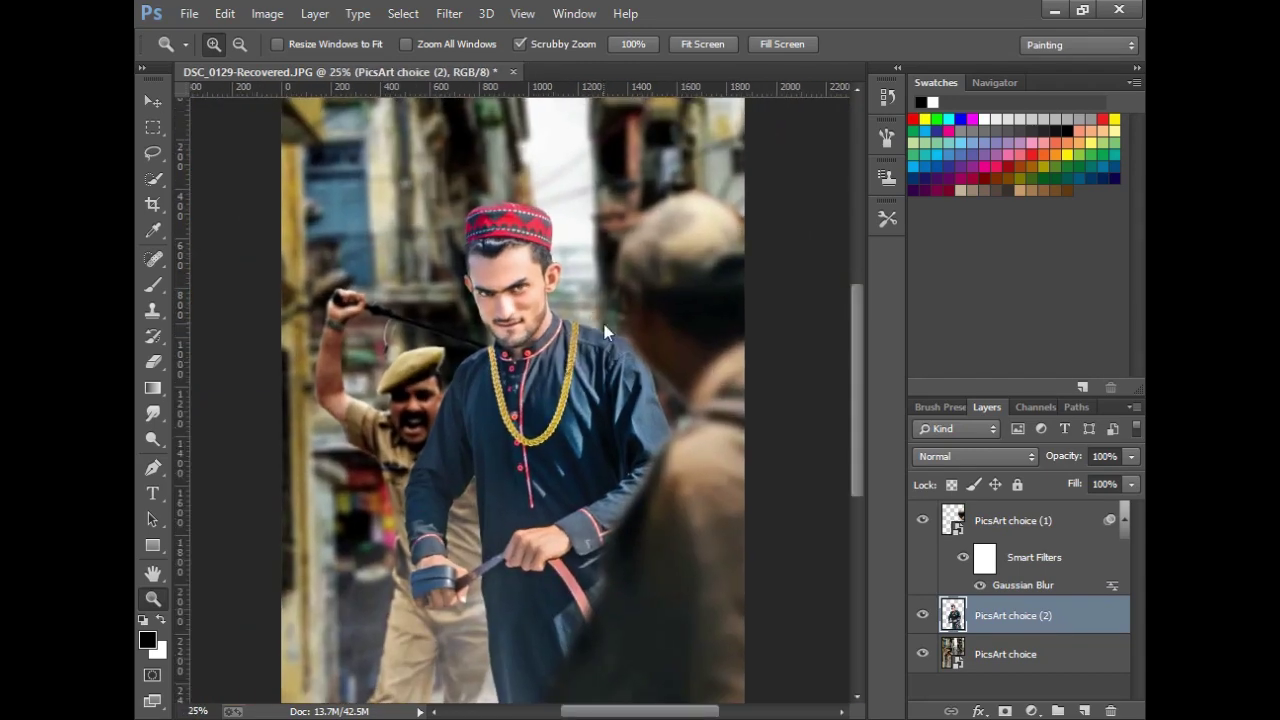
{"action": "right_click", "coordinate": [604, 326]}
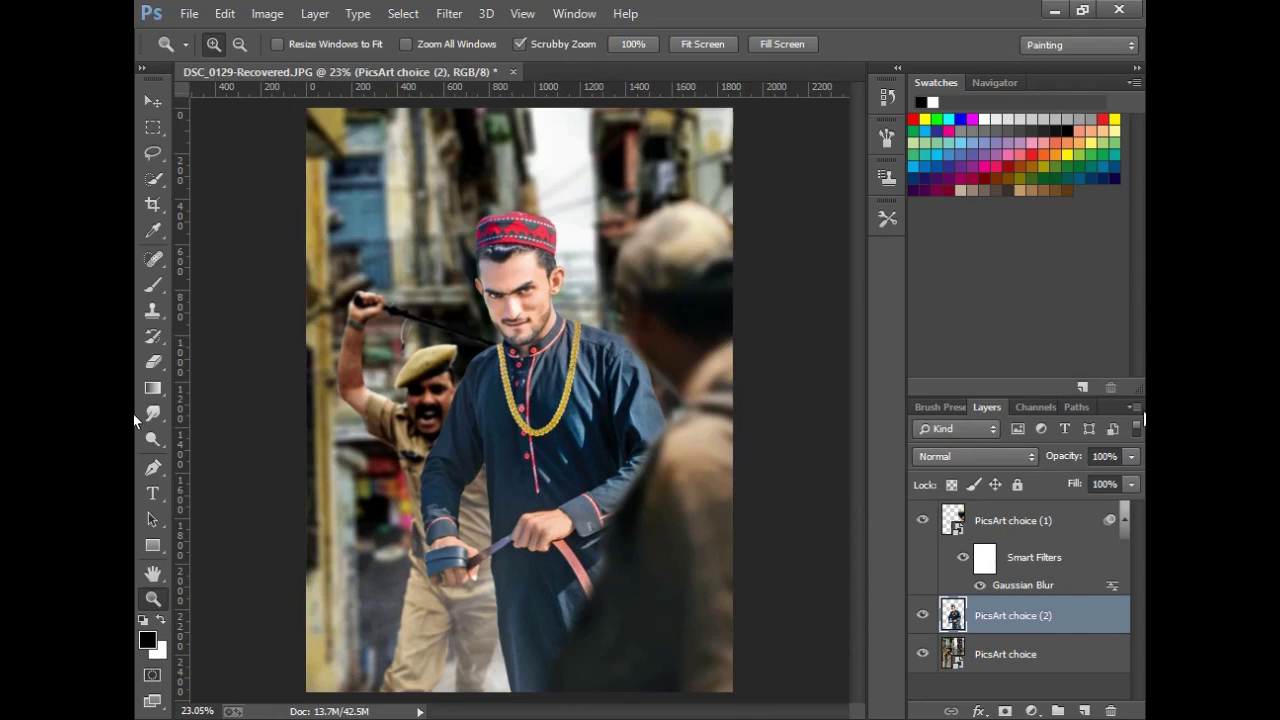
{"action": "right_click", "coordinate": [1045, 615]}
{"action": "left_click", "coordinate": [1052, 597]}
{"action": "left_click_drag", "start_coordinate": [1046, 530], "coordinate": [1084, 711]}
Open the Camera Raw Filter on the copy and raise Clarity to +42
{"action": "left_click", "coordinate": [449, 13]}
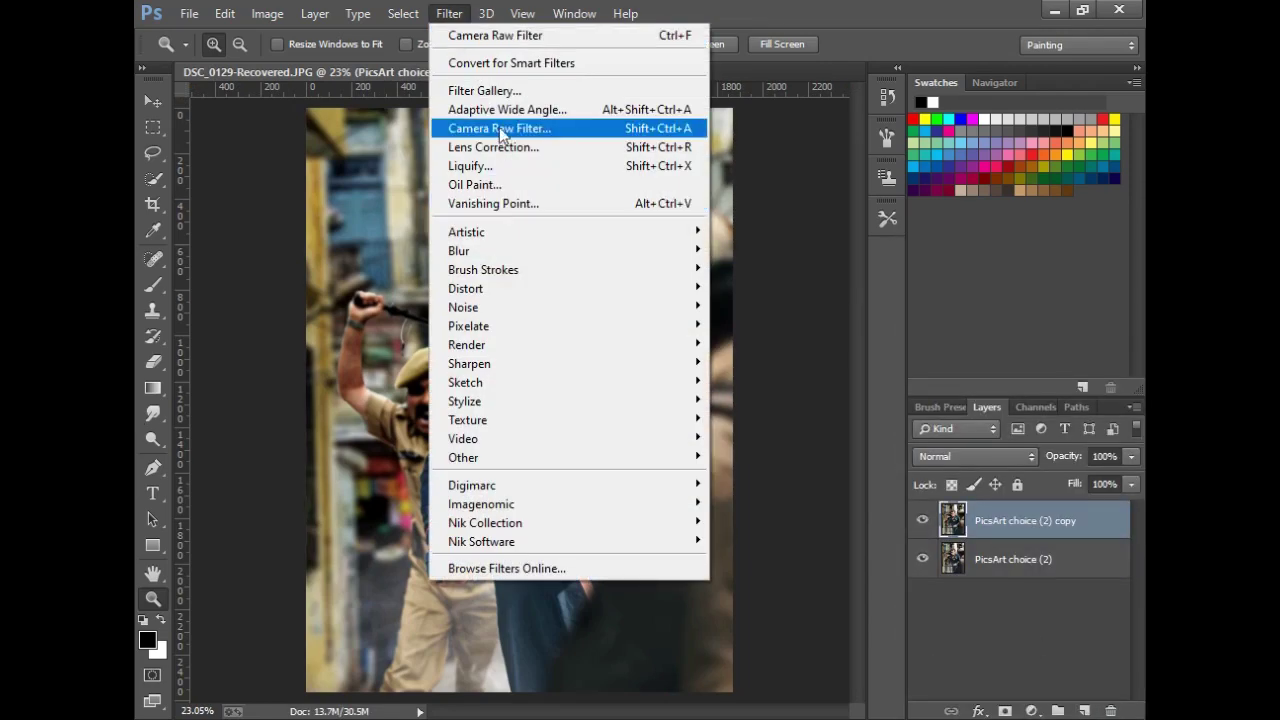
{"action": "left_click", "coordinate": [501, 130]}
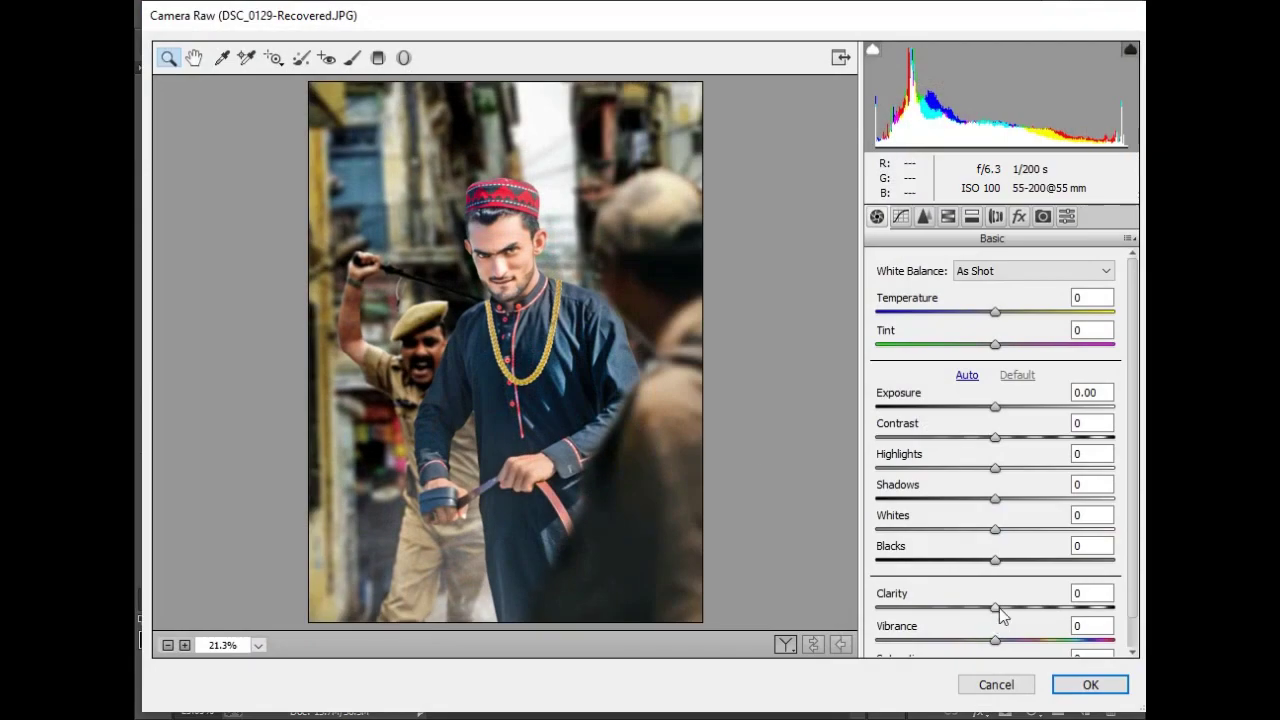
{"action": "mouse_move", "coordinate": [997, 607]}
{"action": "left_mouse_down"}
{"action": "mouse_move", "coordinate": [1058, 607]}
{"action": "mouse_move", "coordinate": [1041, 606]}
{"action": "left_mouse_up"}
Lift Blacks to +17, adjust Contrast, and lower the Oranges saturation
{"action": "mouse_move", "coordinate": [995, 560]}
{"action": "left_mouse_down"}
{"action": "mouse_move", "coordinate": [1063, 560]}
{"action": "mouse_move", "coordinate": [975, 560]}
{"action": "mouse_move", "coordinate": [1020, 560]}
{"action": "mouse_move", "coordinate": [1086, 529]}
{"action": "mouse_move", "coordinate": [971, 529]}
{"action": "mouse_move", "coordinate": [1011, 531]}
{"action": "mouse_move", "coordinate": [1050, 500]}
{"action": "mouse_move", "coordinate": [1022, 500]}
{"action": "left_mouse_up"}
{"action": "left_click", "coordinate": [1001, 438]}
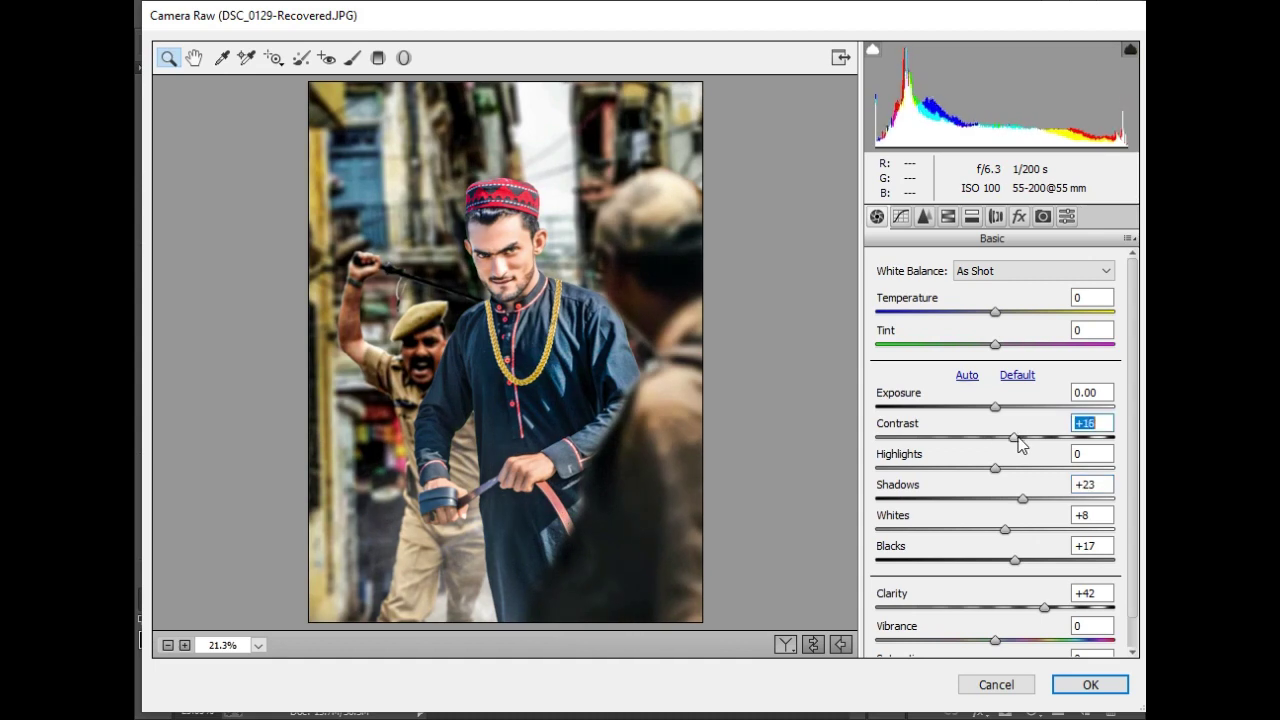
{"action": "left_click", "coordinate": [948, 216]}
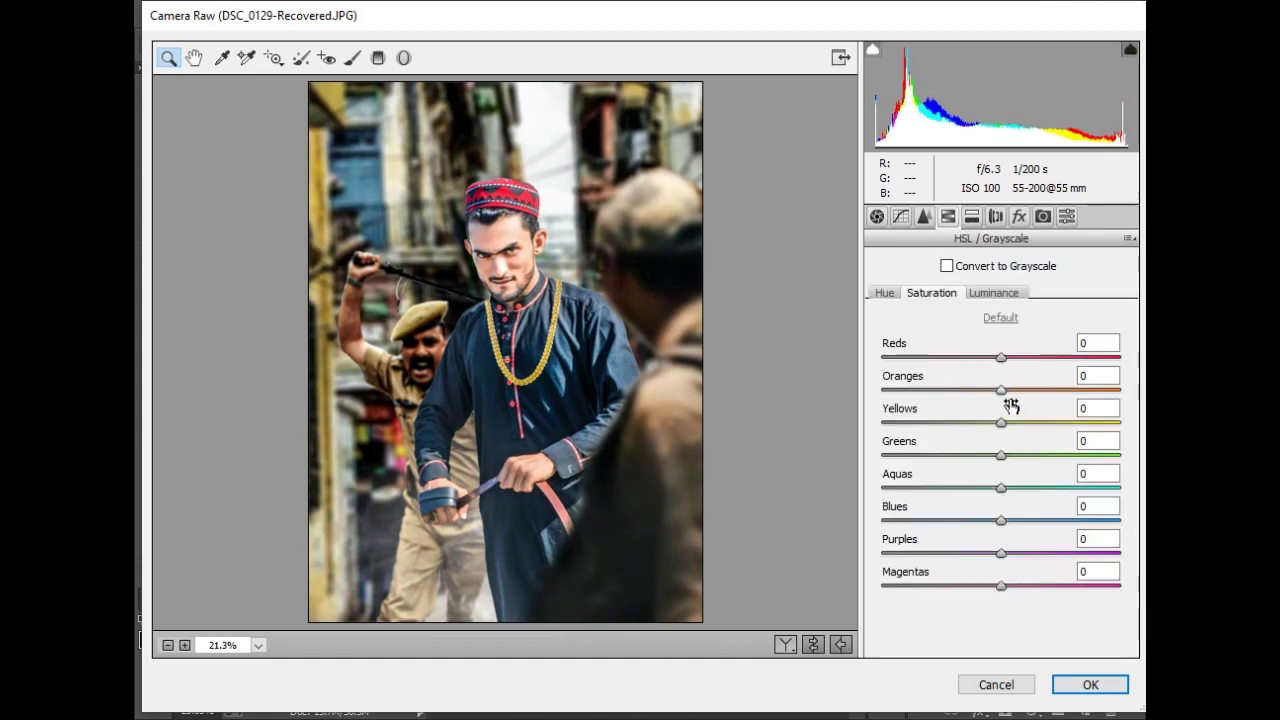
{"action": "mouse_move", "coordinate": [1057, 393]}
{"action": "left_mouse_down"}
{"action": "mouse_move", "coordinate": [974, 388]}
{"action": "mouse_move", "coordinate": [1033, 397]}
{"action": "mouse_move", "coordinate": [1008, 399]}
{"action": "left_mouse_up"}
{"action": "left_click", "coordinate": [994, 293]}
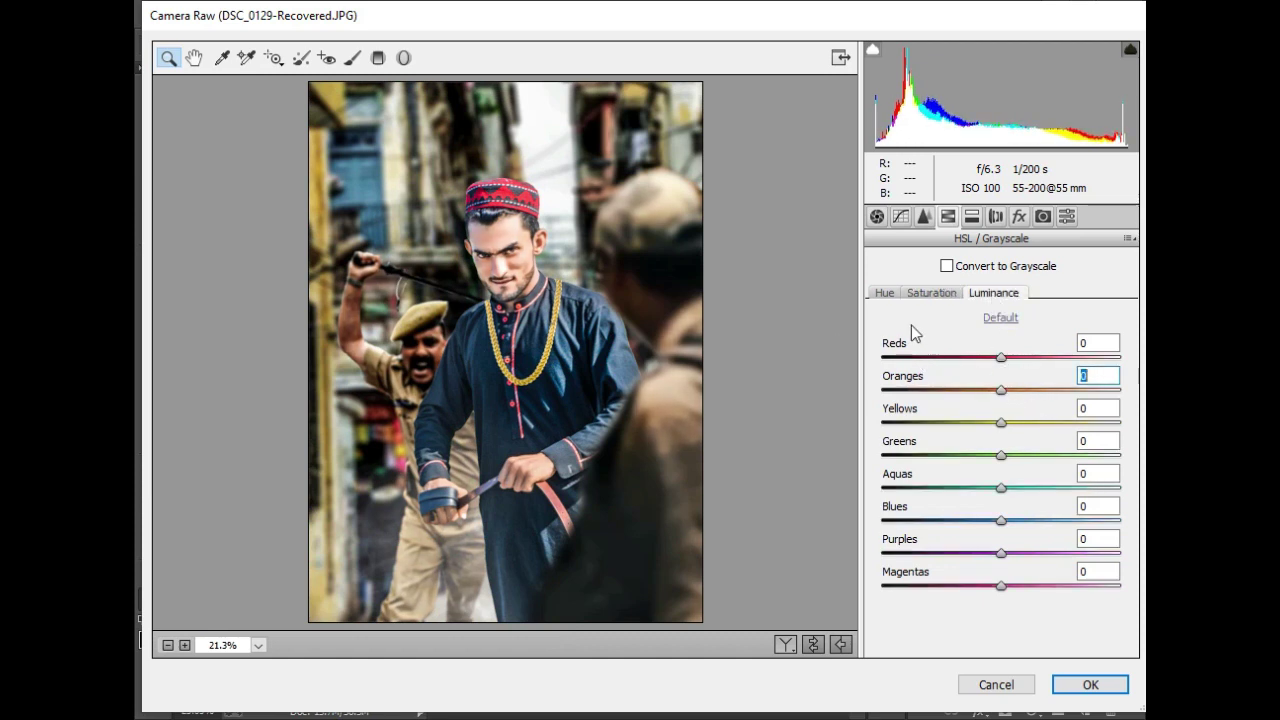
{"action": "left_click", "coordinate": [877, 217]}
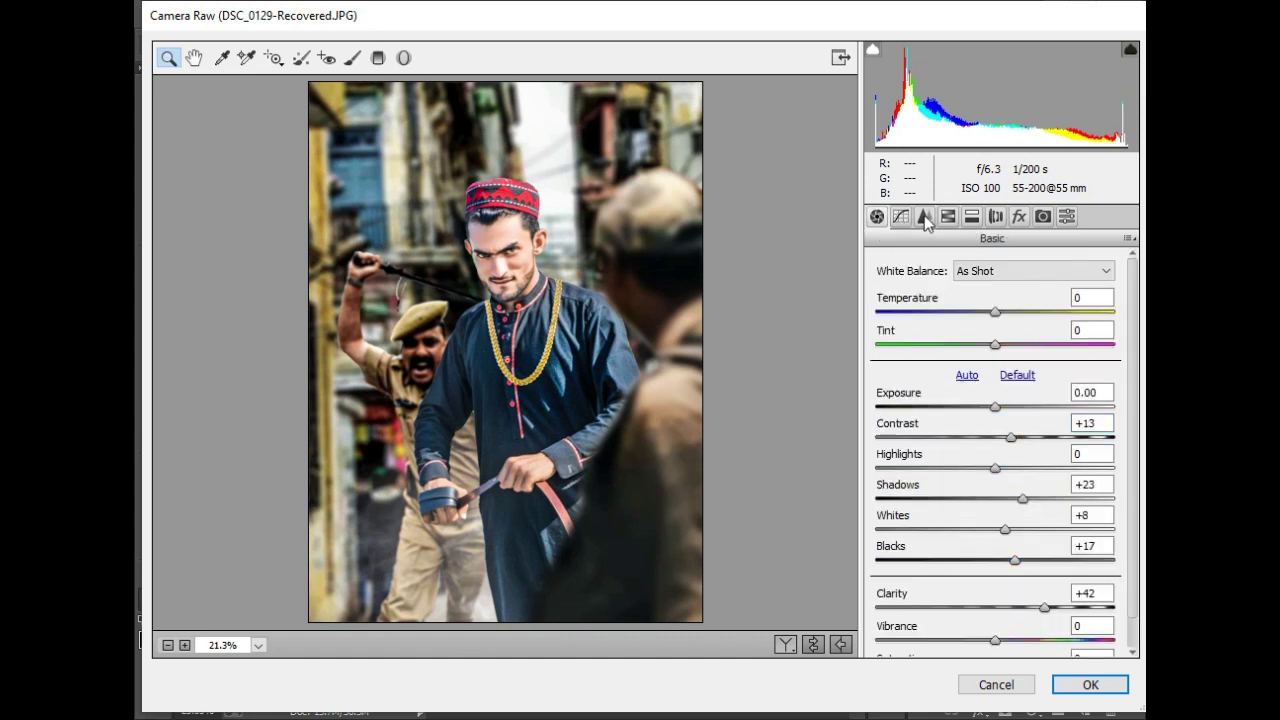
Add -2.65 exposure Graduated Filters at all four corners for a vignette and apply
{"action": "left_click", "coordinate": [378, 57]}
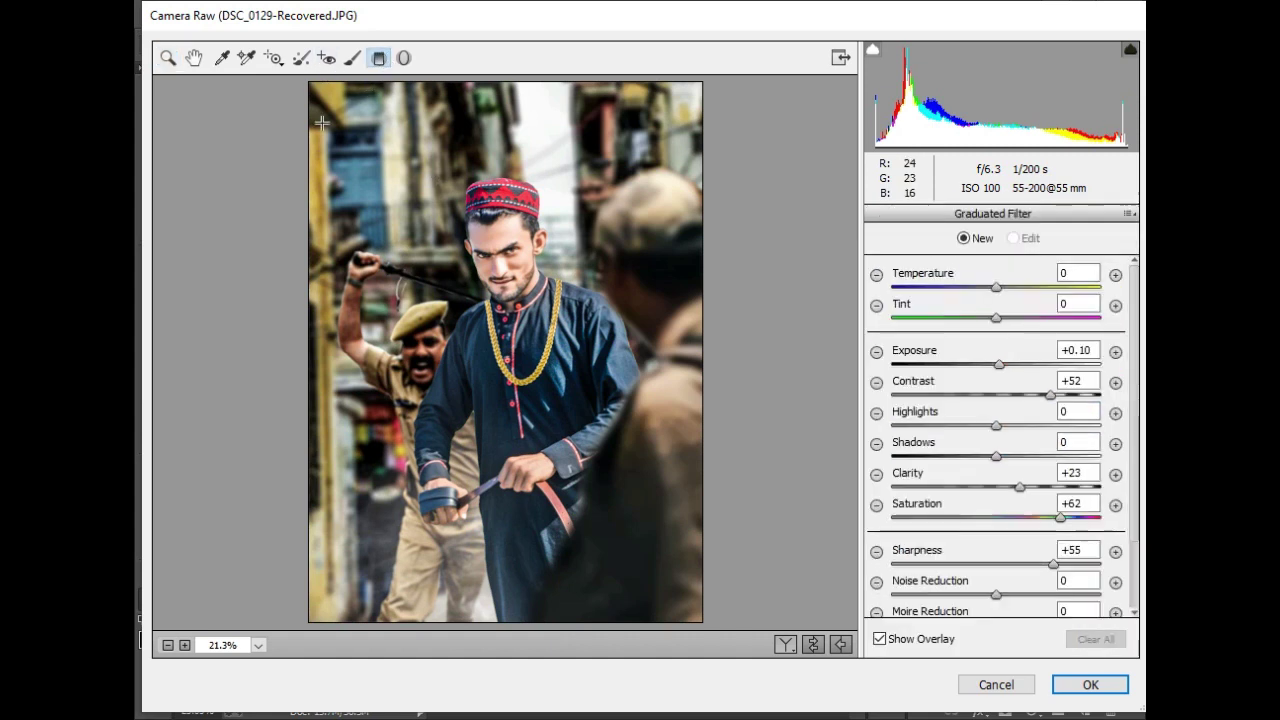
{"action": "left_click_drag", "start_coordinate": [240, 162], "coordinate": [450, 264]}
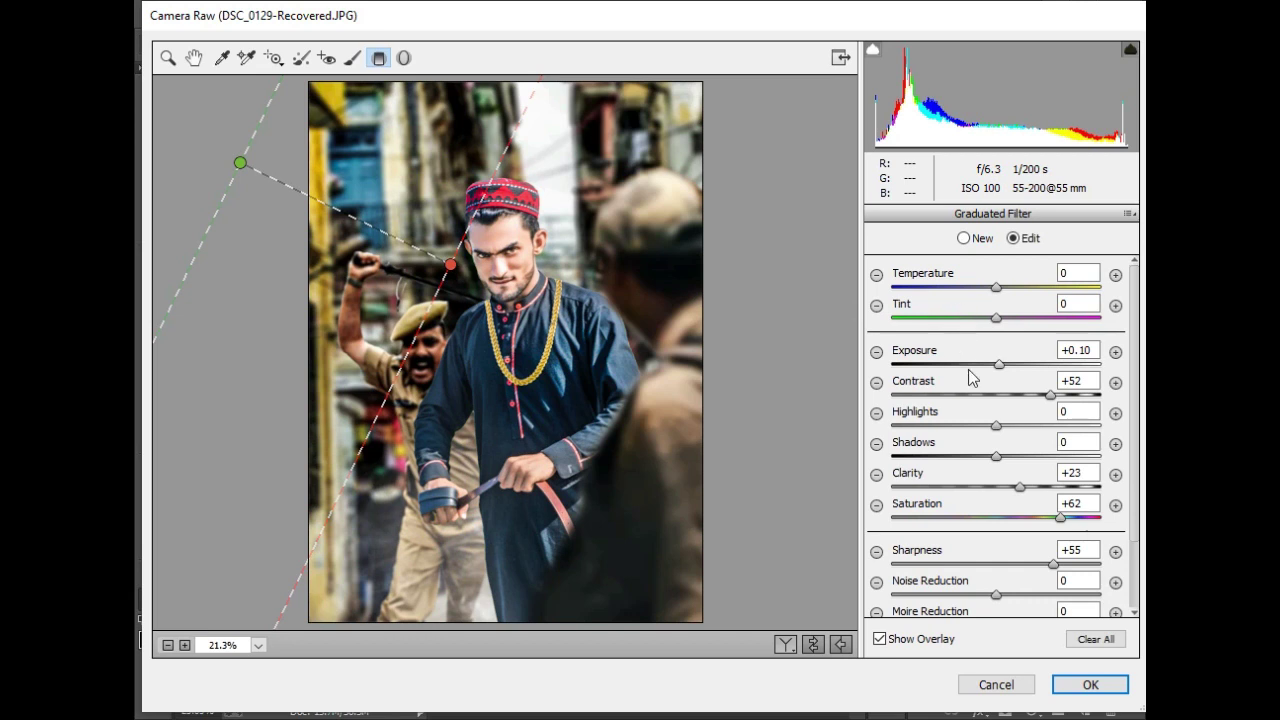
{"action": "left_click_drag", "start_coordinate": [962, 364], "coordinate": [928, 366]}
{"action": "left_click_drag", "start_coordinate": [238, 574], "coordinate": [408, 459]}
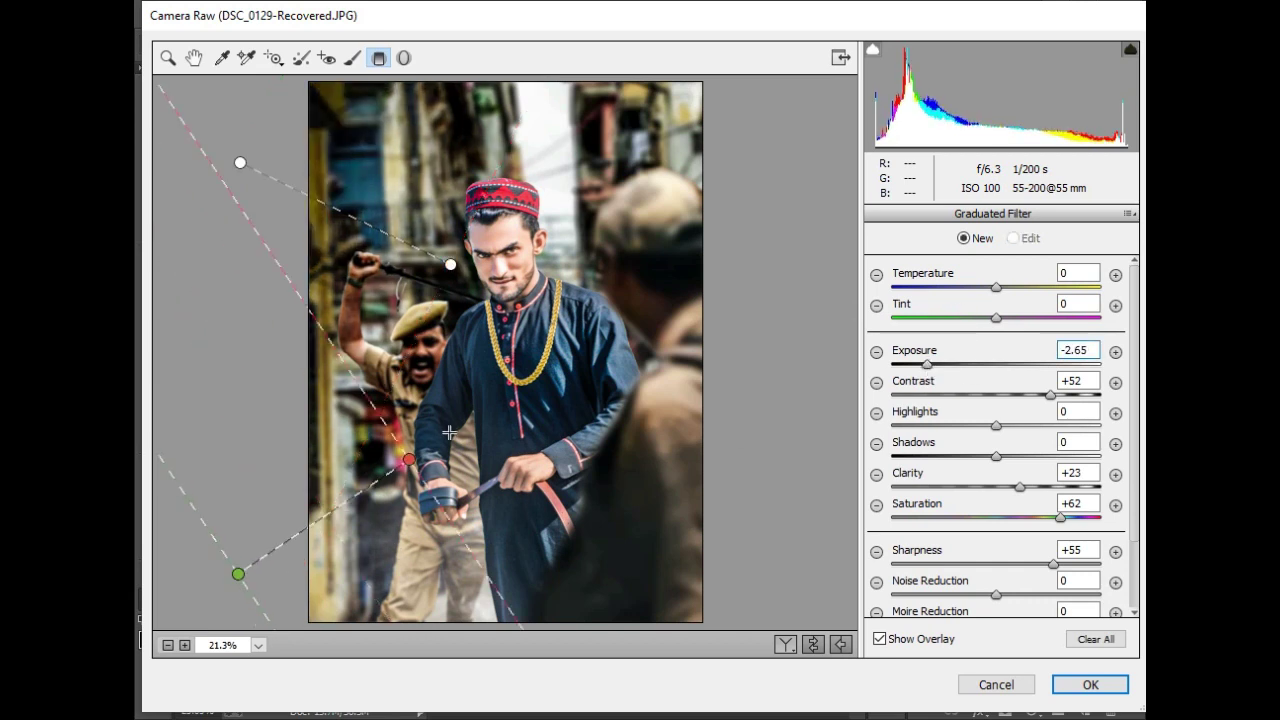
{"action": "left_click_drag", "start_coordinate": [740, 521], "coordinate": [520, 441]}
{"action": "left_click_drag", "start_coordinate": [728, 110], "coordinate": [597, 204]}
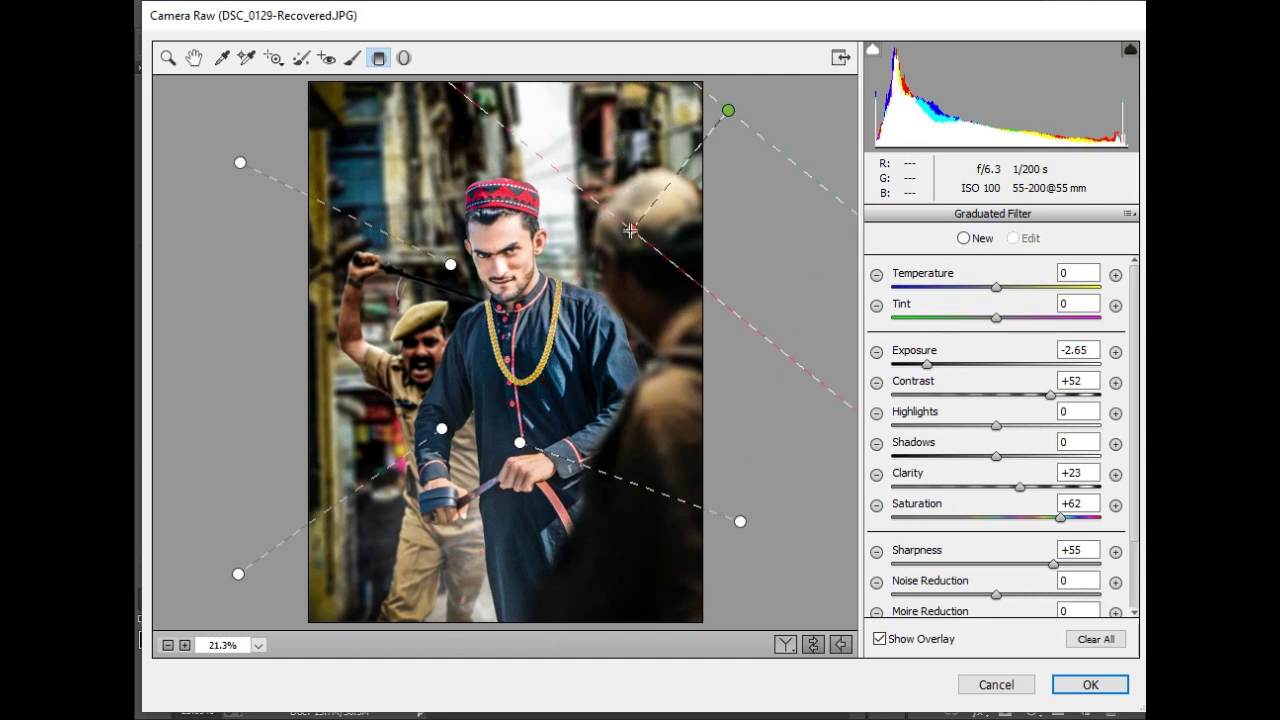
{"action": "left_click", "coordinate": [1088, 685]}
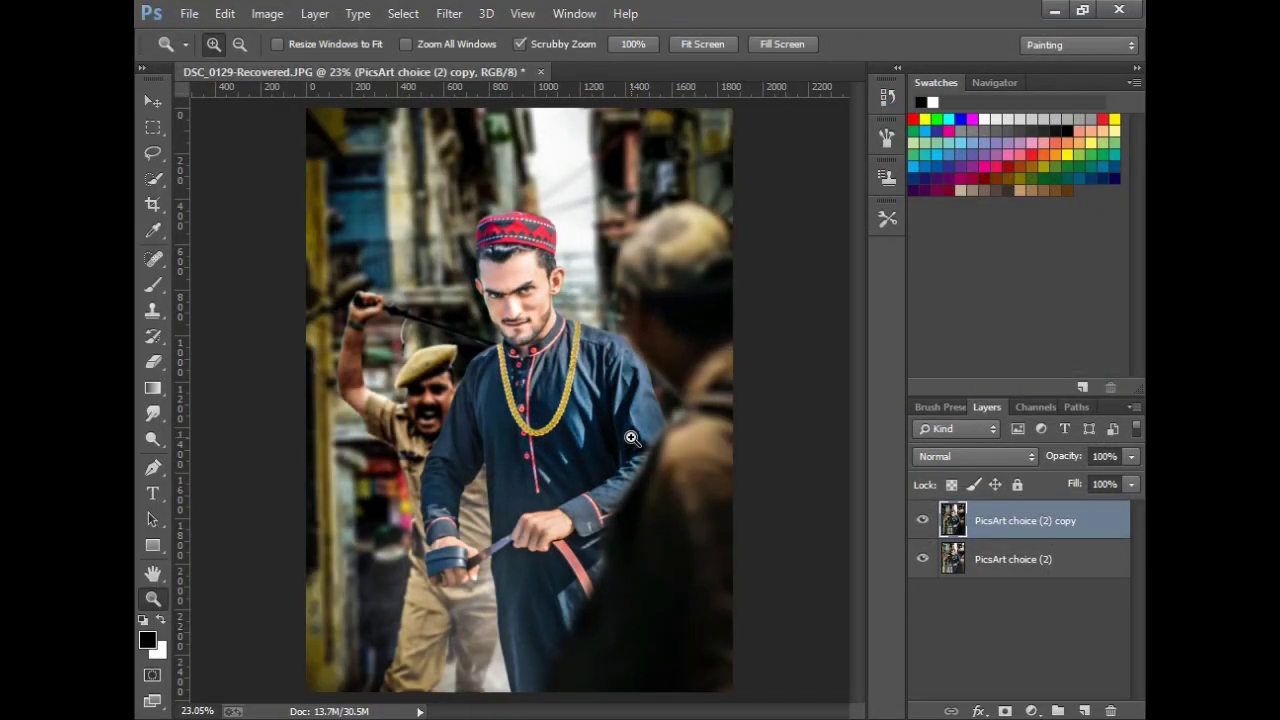
Place the dove image embedded, shrink it to about a third, and position it over the chest
{"action": "left_click", "coordinate": [189, 13]}
{"action": "left_click", "coordinate": [244, 298]}
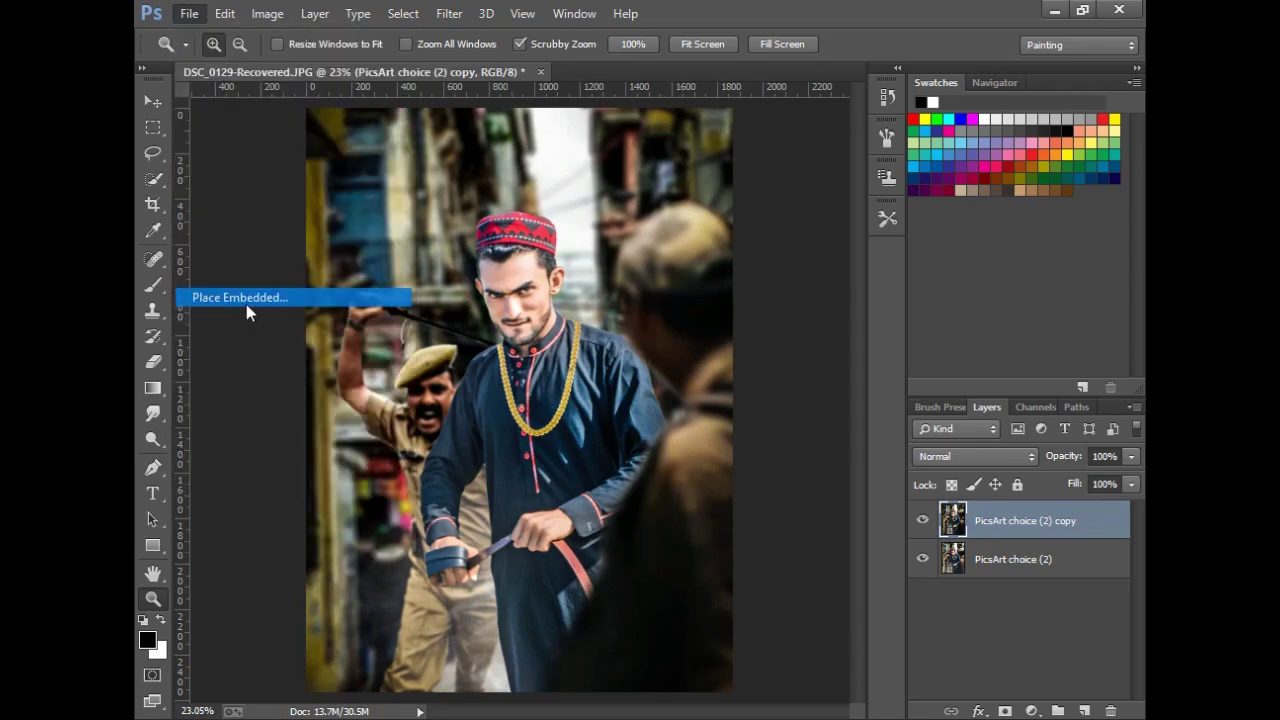
{"action": "double_click", "coordinate": [633, 141]}
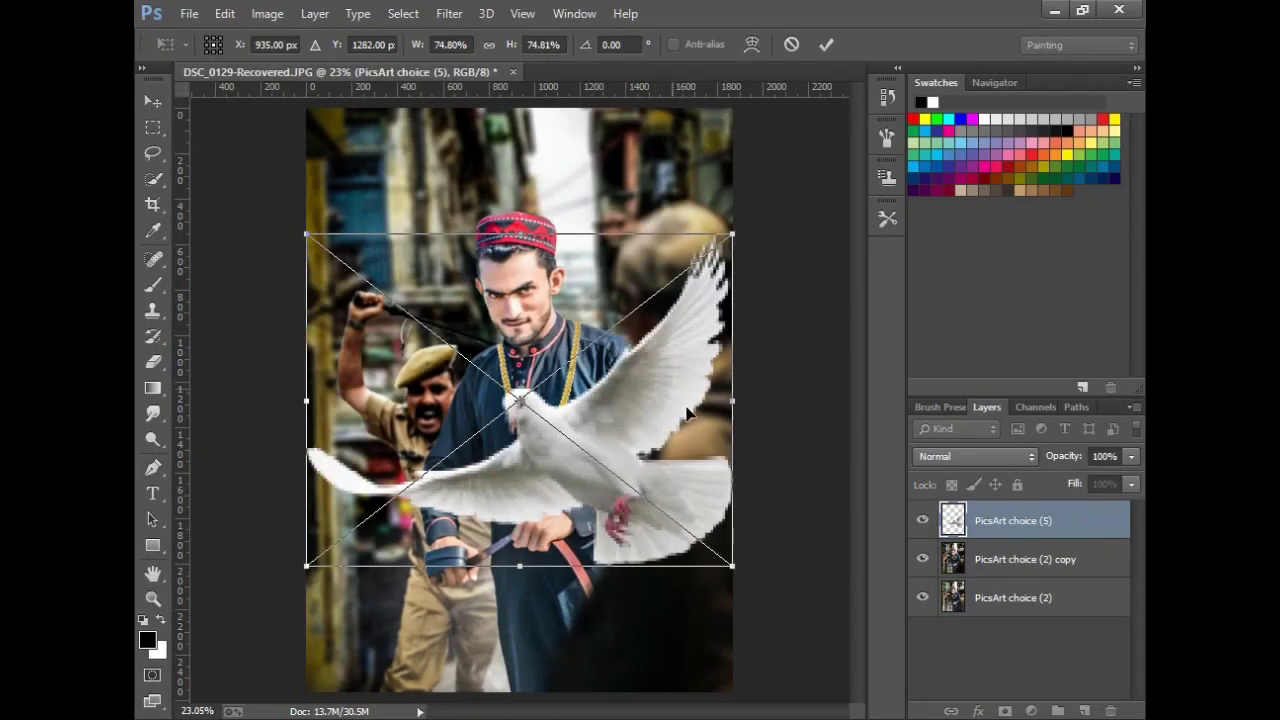
{"action": "left_click_drag", "start_coordinate": [735, 565], "coordinate": [535, 402]}
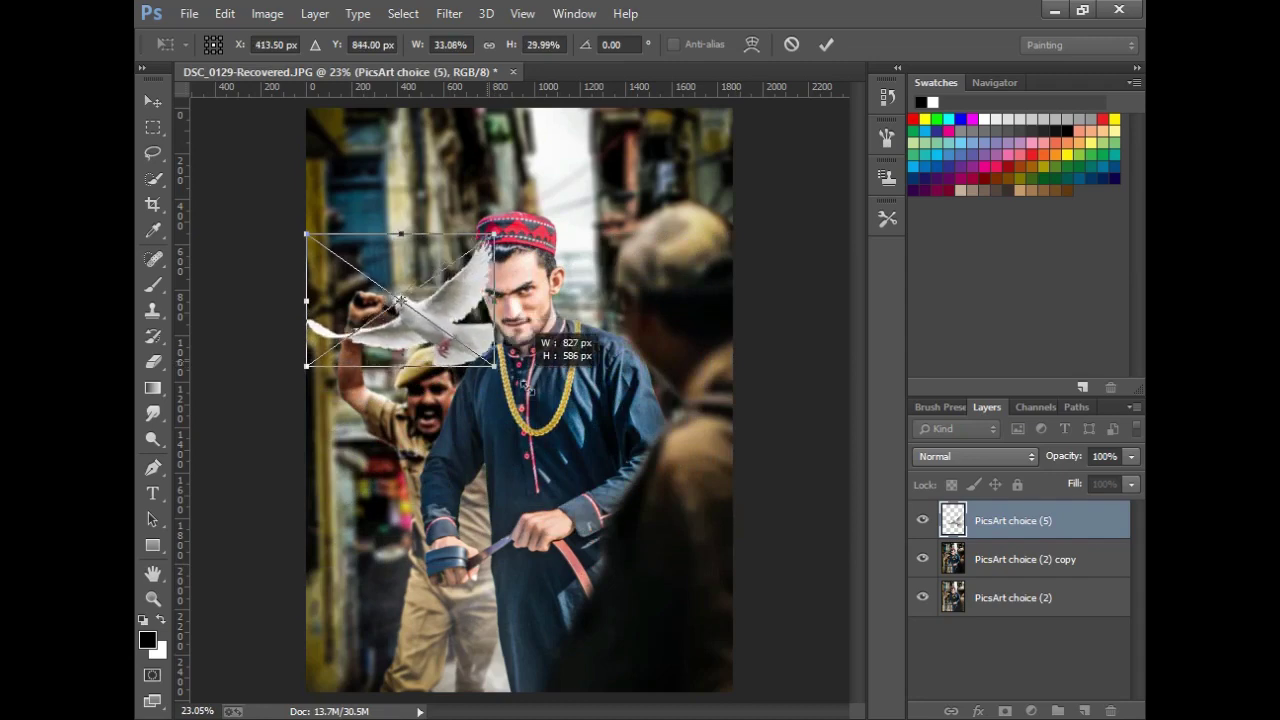
{"action": "mouse_move", "coordinate": [491, 326]}
{"action": "left_mouse_down"}
{"action": "mouse_move", "coordinate": [533, 563]}
{"action": "mouse_move", "coordinate": [522, 420]}
{"action": "mouse_move", "coordinate": [520, 445]}
{"action": "mouse_move", "coordinate": [505, 445]}
{"action": "mouse_move", "coordinate": [515, 429]}
{"action": "left_mouse_up"}
{"action": "mouse_move", "coordinate": [552, 337]}
{"action": "left_mouse_down"}
{"action": "mouse_move", "coordinate": [527, 423]}
{"action": "mouse_move", "coordinate": [540, 423]}
{"action": "left_mouse_up"}
{"action": "key", "text": "Return"}
Apply a Gaussian Blur of about 4.3 px radius to the dove layer
{"action": "key", "text": "z"}
{"action": "right_click", "coordinate": [508, 423]}
{"action": "left_click", "coordinate": [533, 426]}
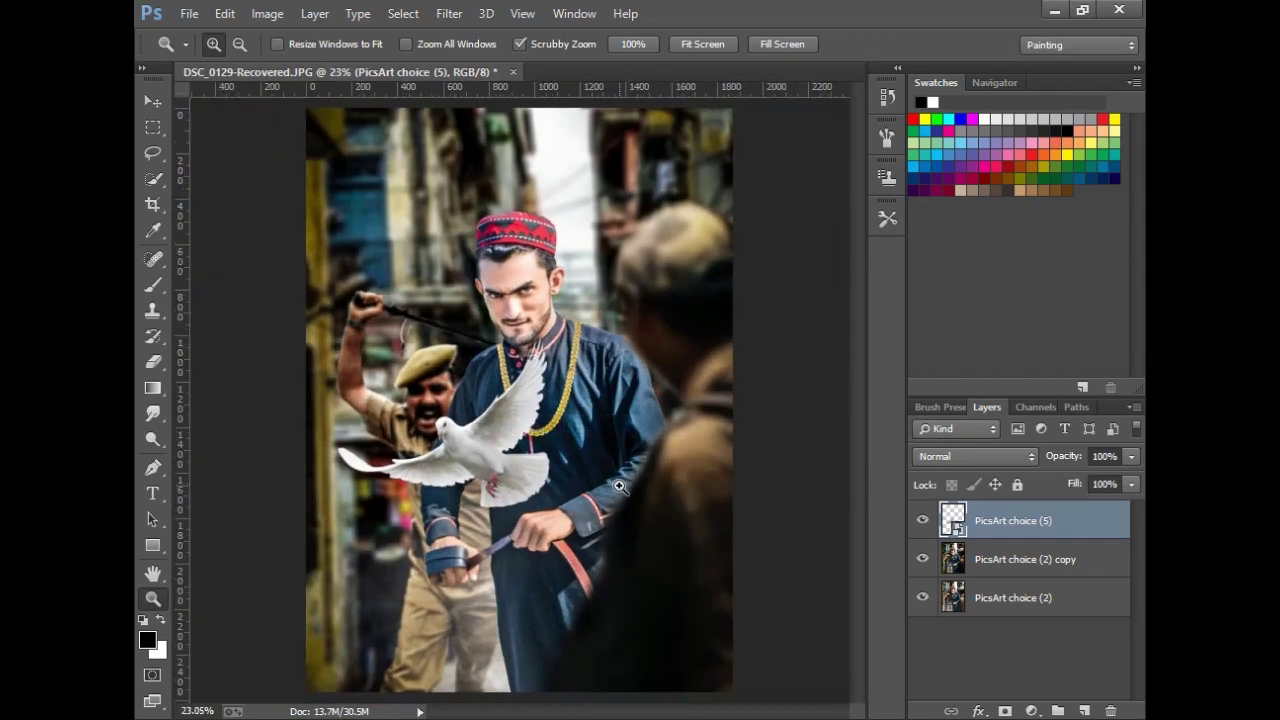
{"action": "left_click", "coordinate": [1132, 405]}
{"action": "left_click", "coordinate": [466, 12]}
{"action": "mouse_move", "coordinate": [566, 250]}
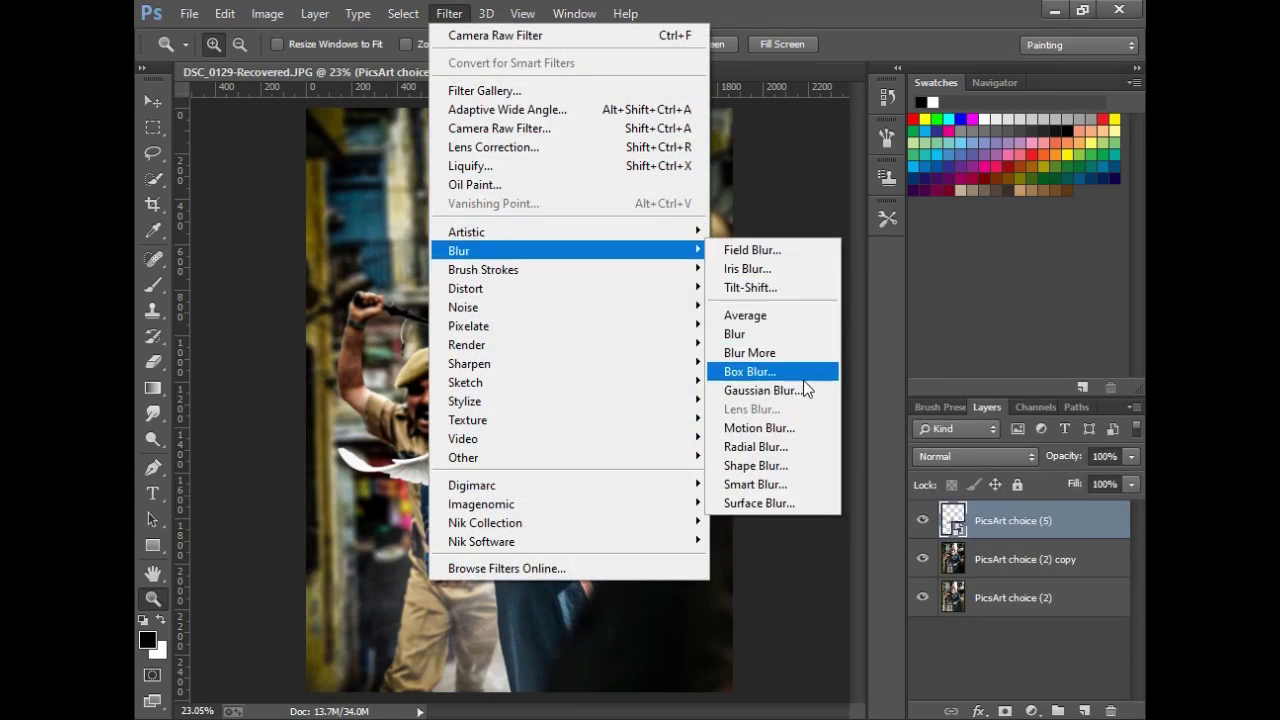
{"action": "left_click", "coordinate": [785, 390]}
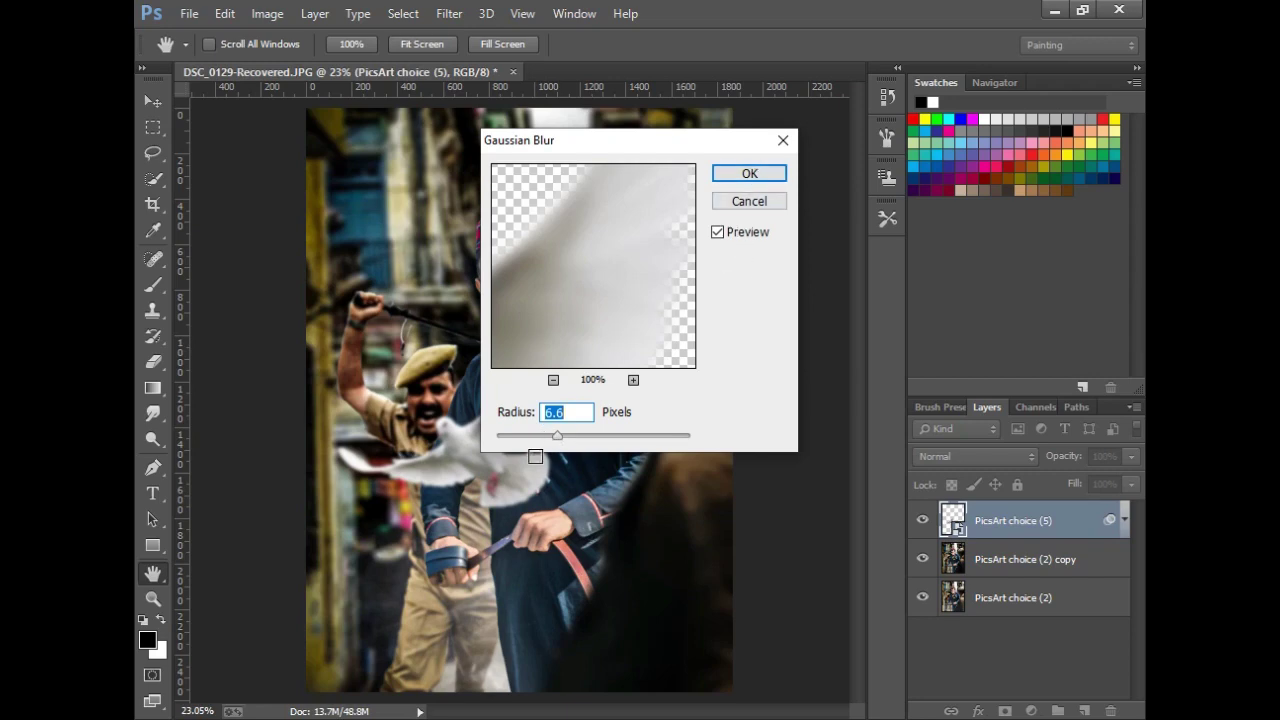
{"action": "left_click_drag", "start_coordinate": [548, 450], "coordinate": [541, 440]}
{"action": "left_click", "coordinate": [750, 174]}
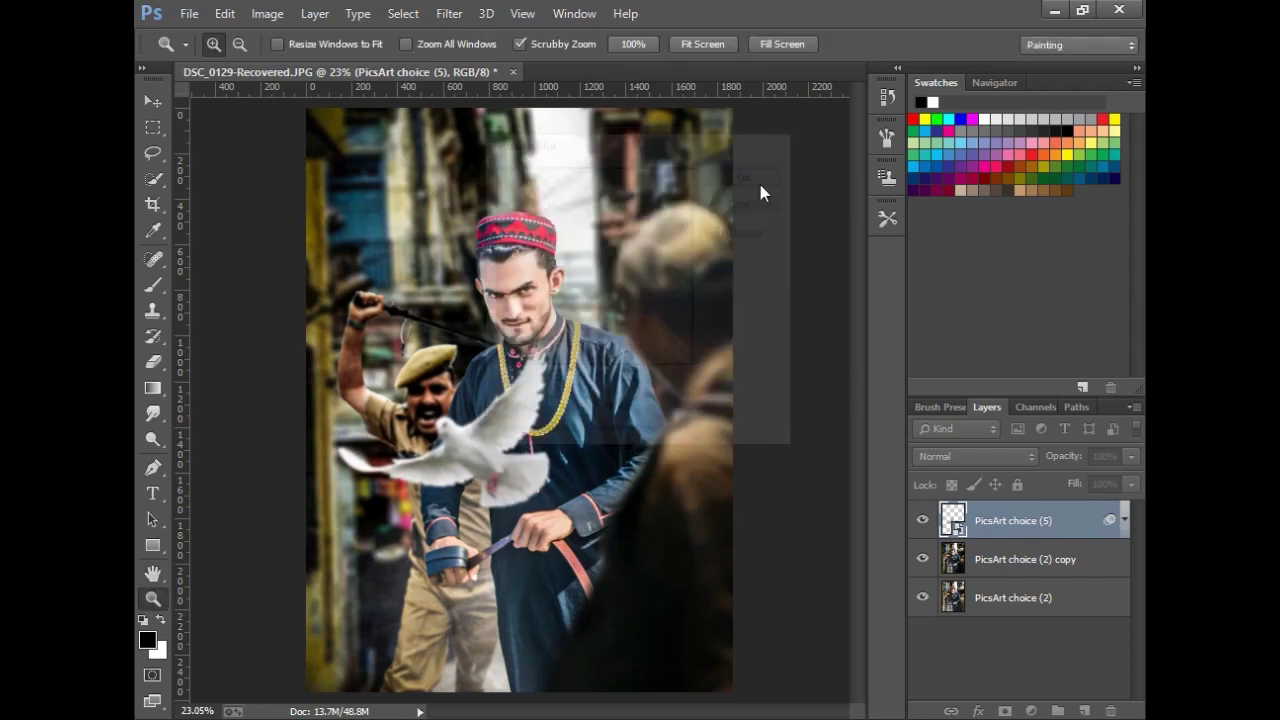
{"action": "left_click", "coordinate": [543, 374]}
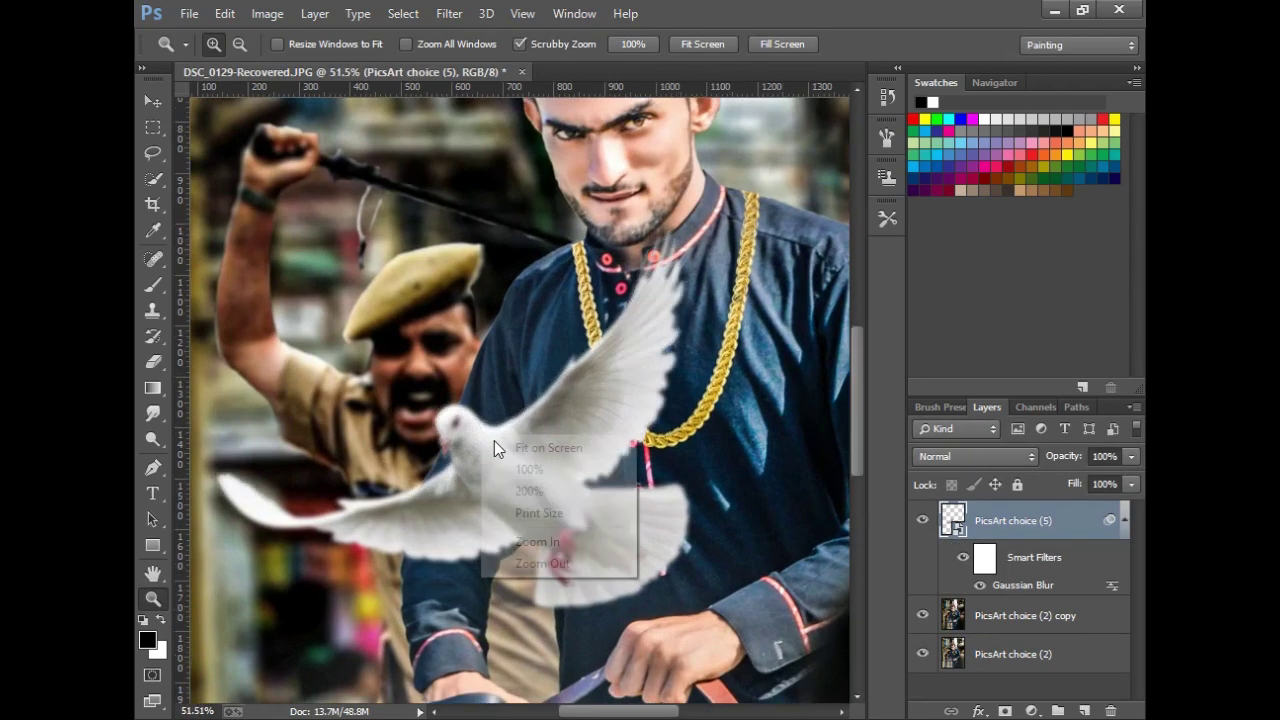
{"action": "key", "text": "ctrl+0"}
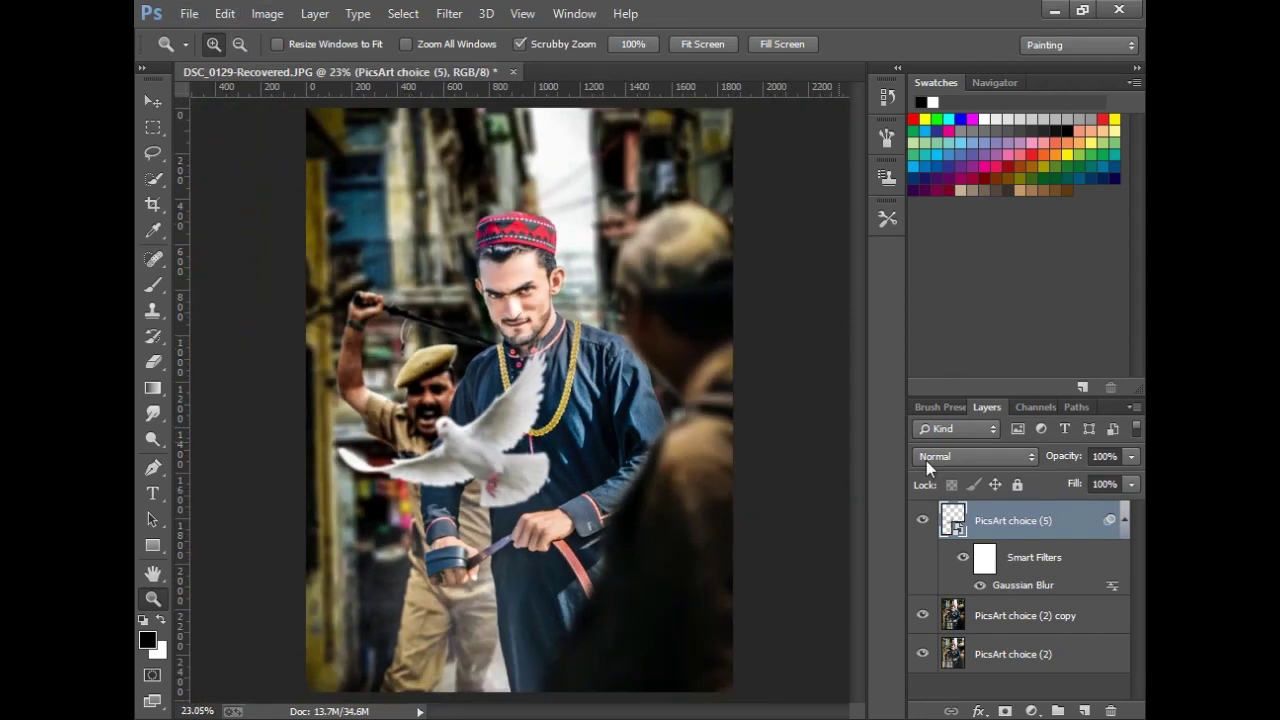
Merge Visible into one layer and zoom in to check the result before fitting on screen
{"action": "left_click", "coordinate": [1133, 407]}
{"action": "left_click", "coordinate": [1020, 598]}
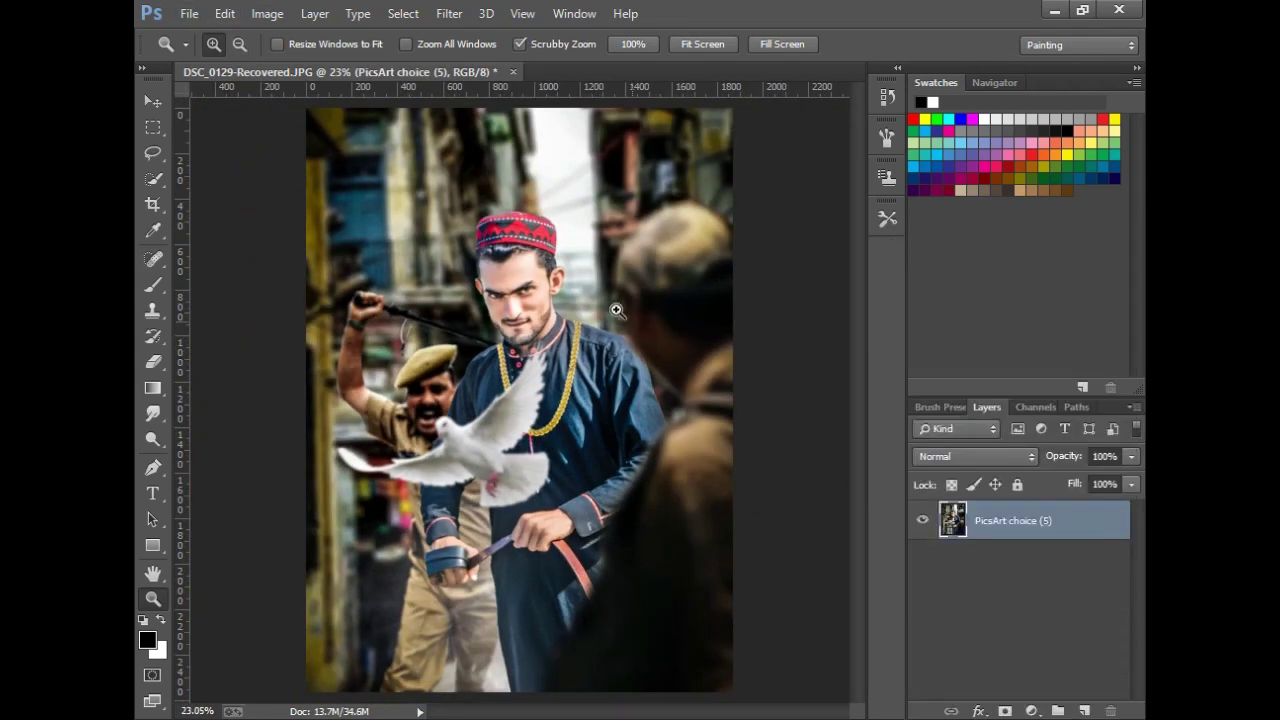
{"action": "left_click_drag", "start_coordinate": [549, 280], "coordinate": [653, 412]}
{"action": "right_click", "coordinate": [502, 310]}
{"action": "left_click", "coordinate": [545, 331]}
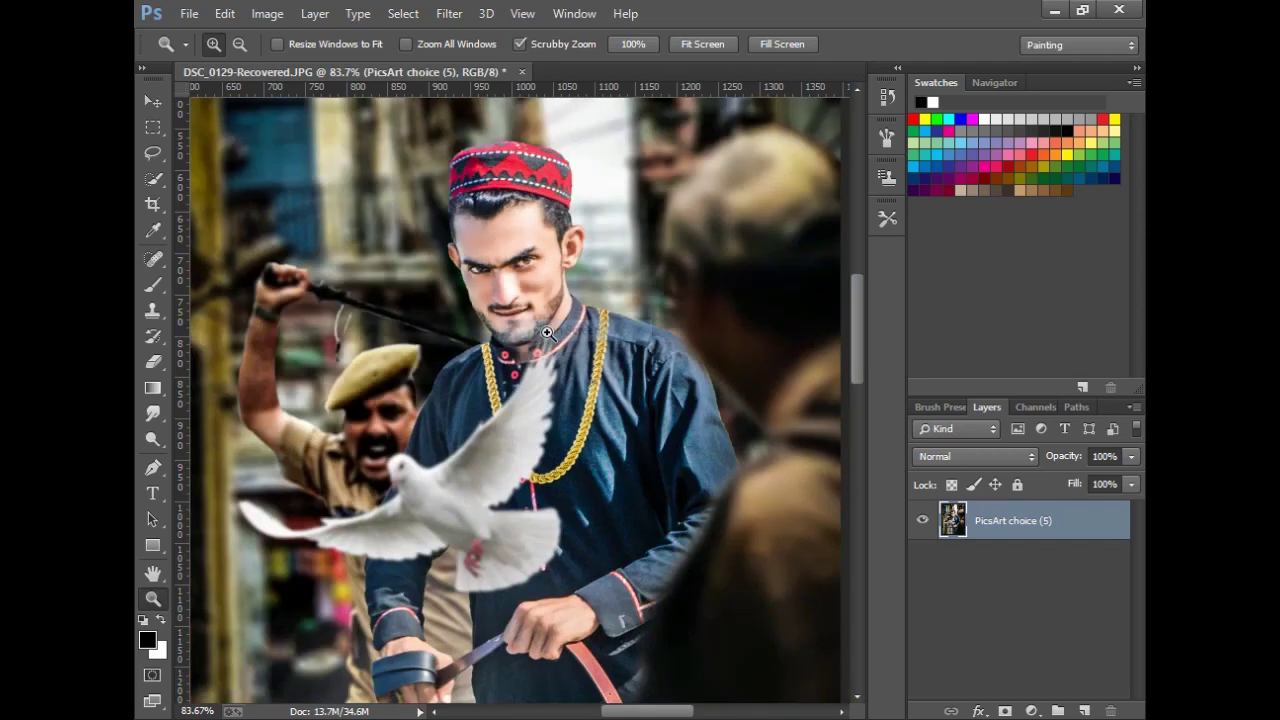
{"action": "left_click", "coordinate": [547, 331]}
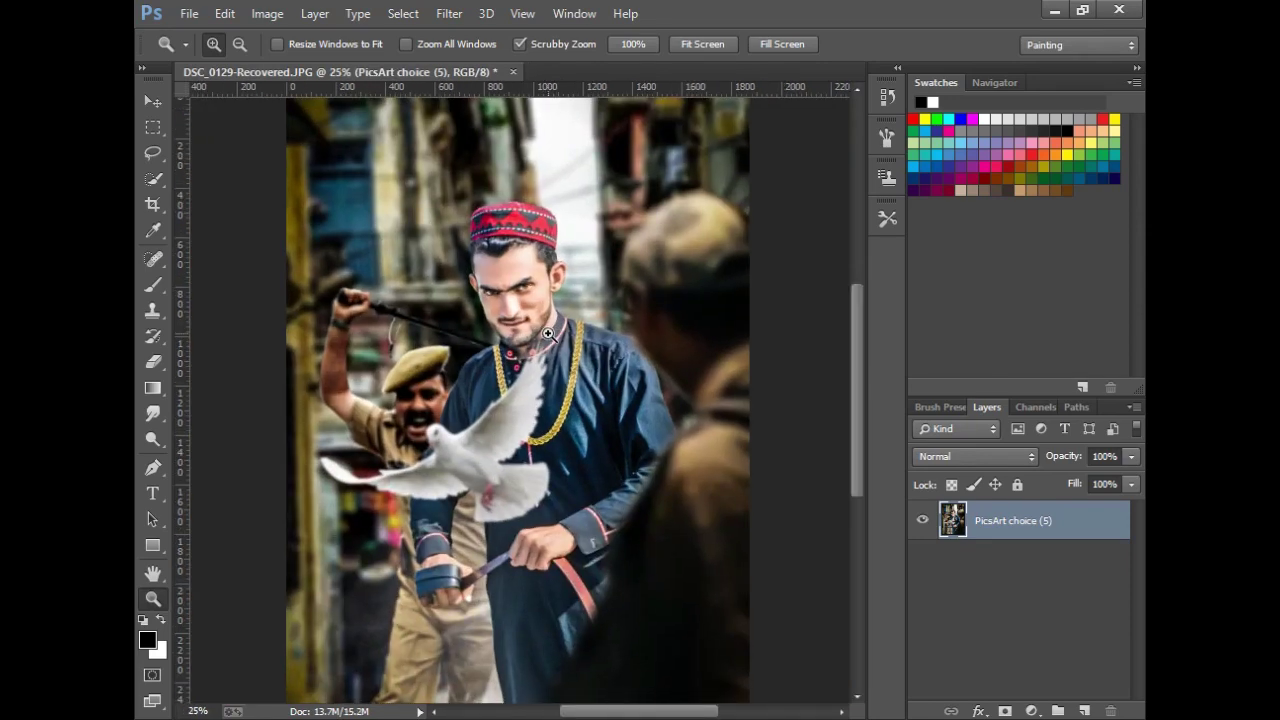
{"action": "right_click", "coordinate": [556, 338]}
{"action": "left_click", "coordinate": [578, 350]}
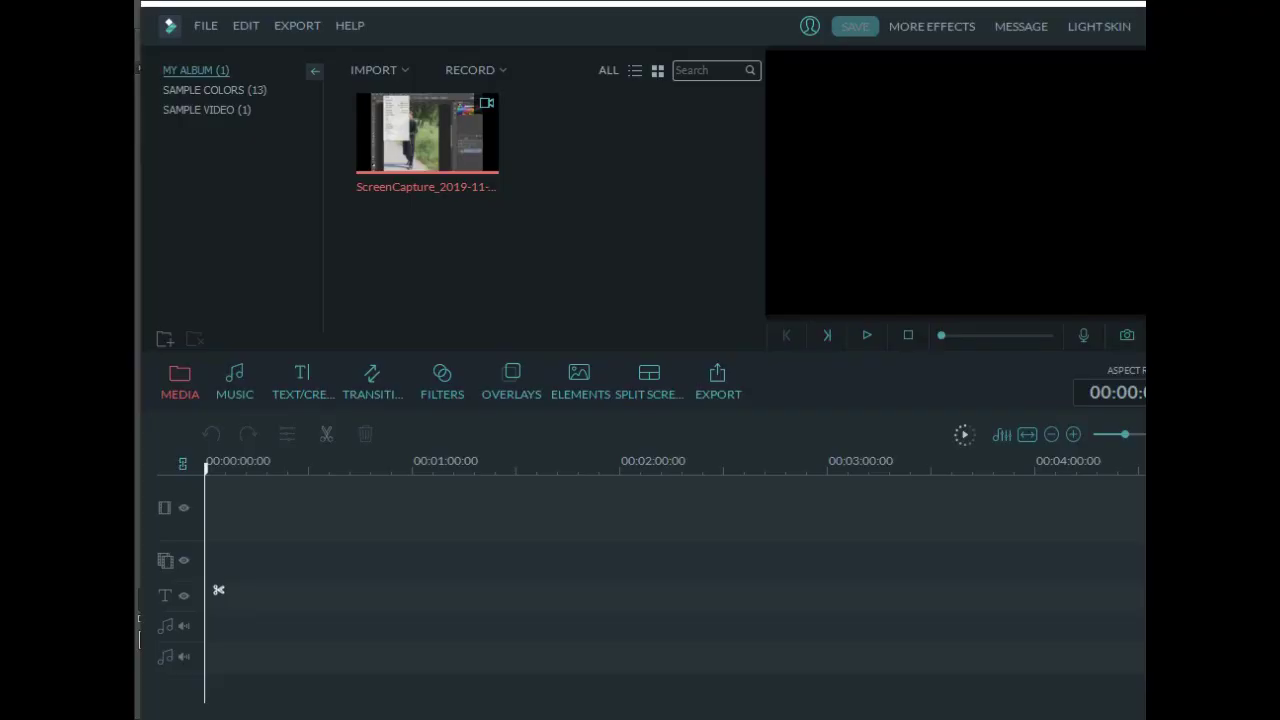
Stop the screen recording from the system tray
{"action": "left_click", "coordinate": [935, 719]}
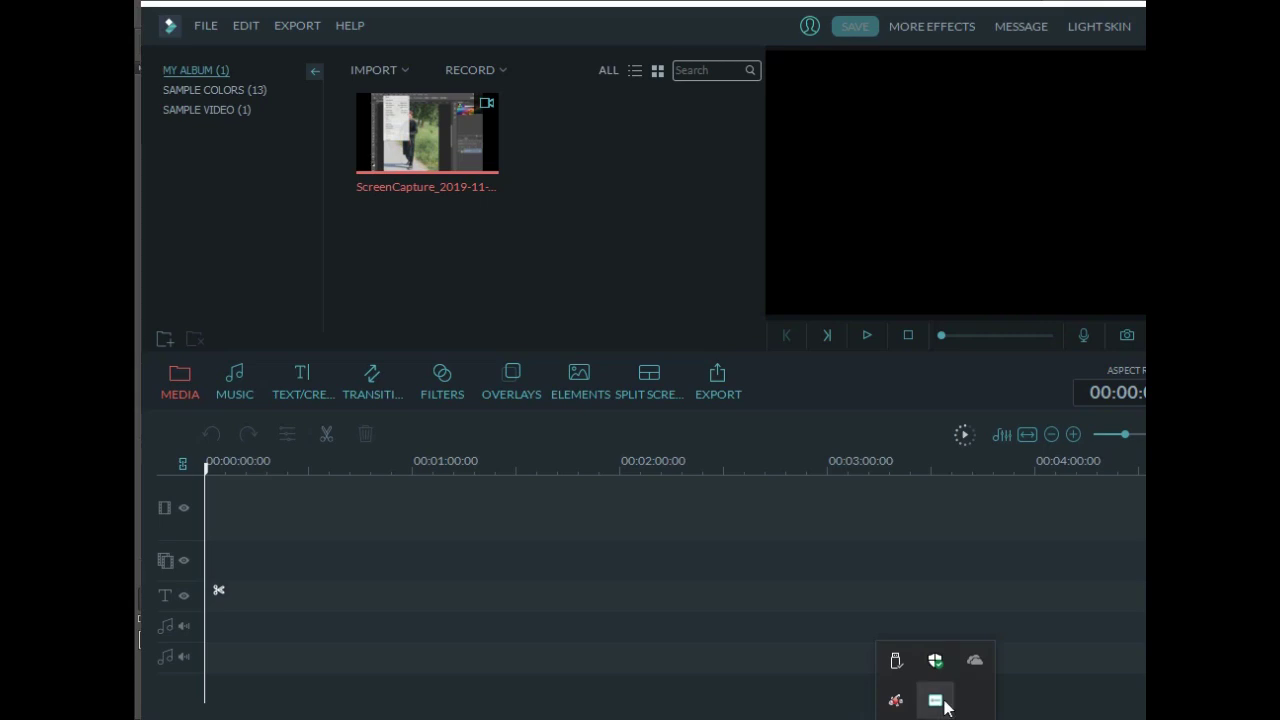
{"action": "right_click", "coordinate": [935, 703]}
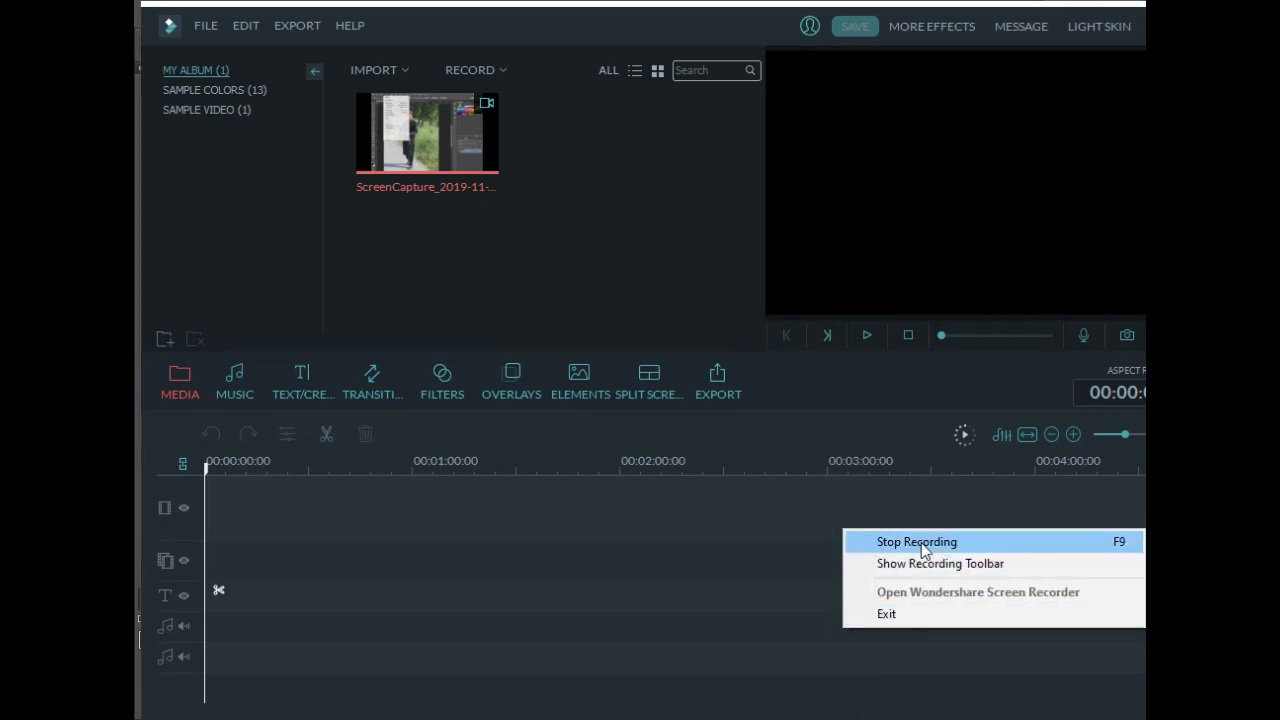
{"action": "left_click", "coordinate": [918, 537]}
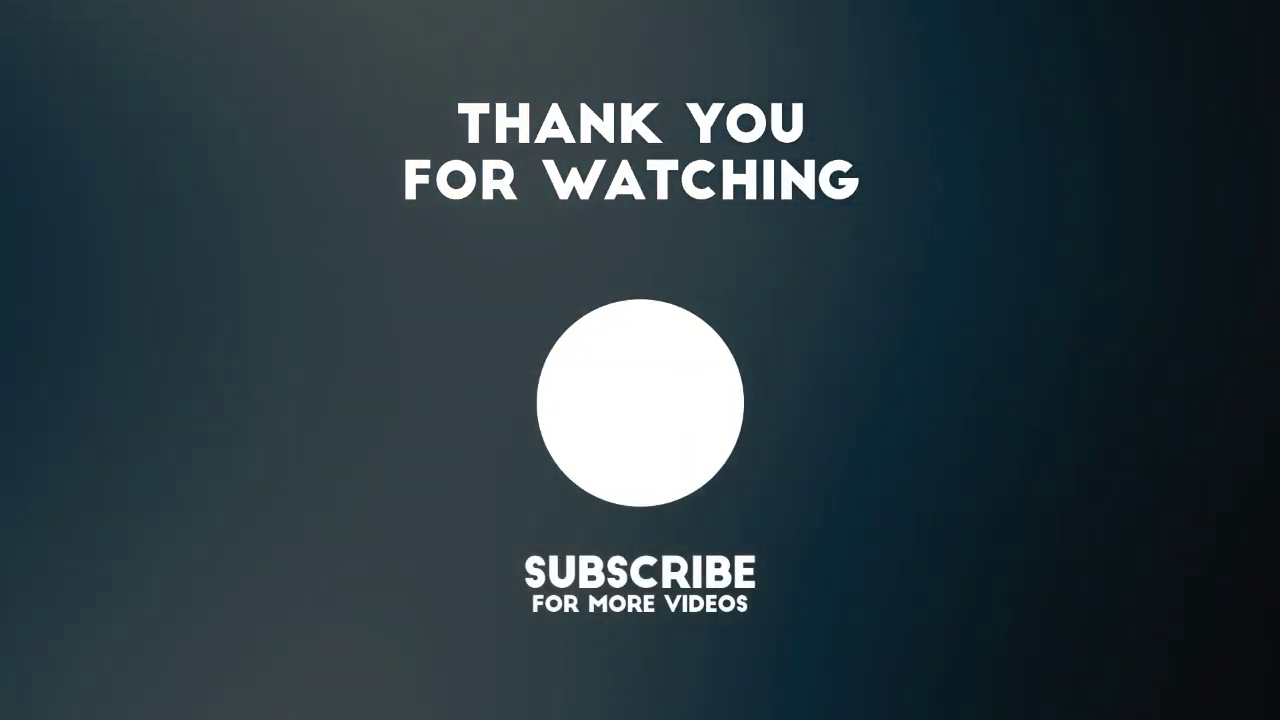